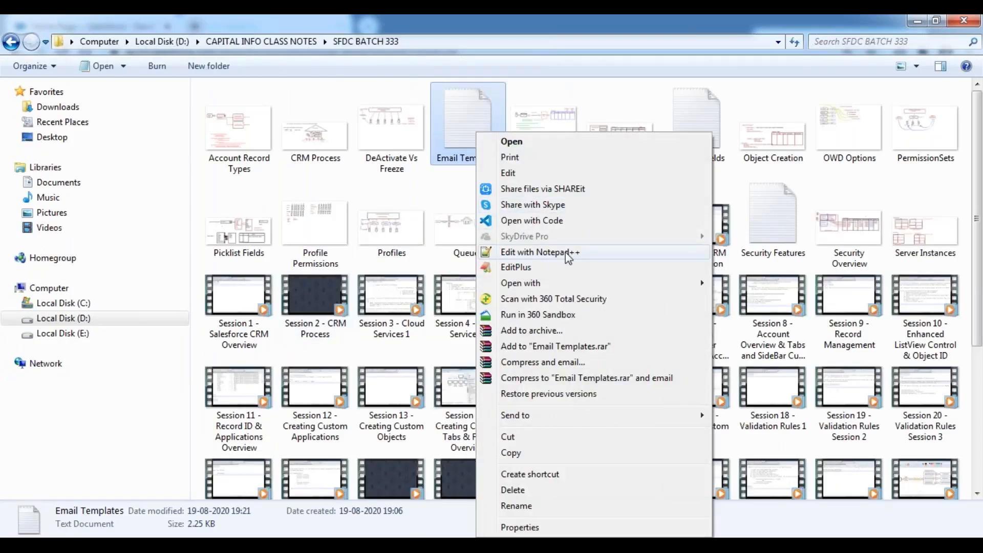
- Open the Email Templates file from the SFDC BATCH 333 folder in Notepad++
left_click(565, 252)
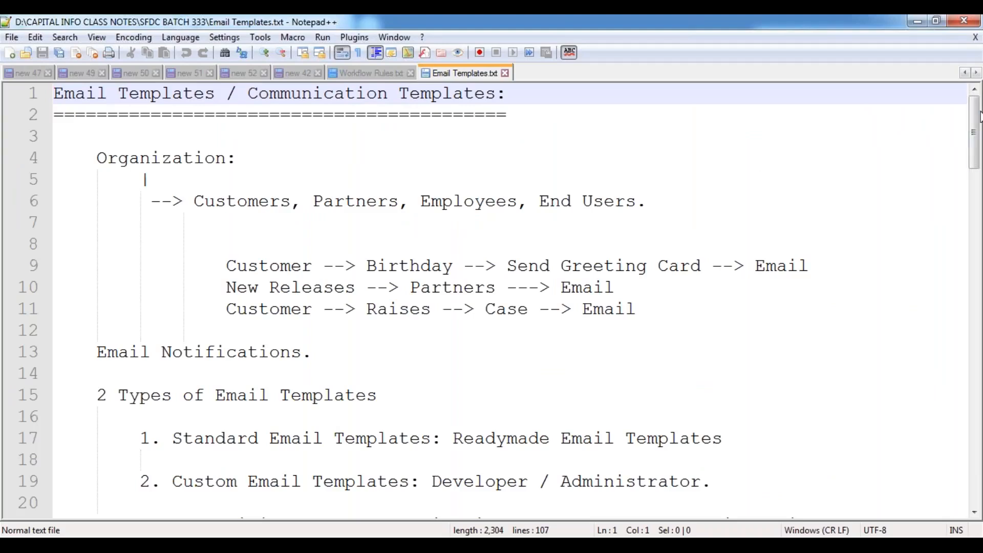
- Scroll down until the empty Merge Fields heading at line 85 is at the top
left_click_drag(970, 136, 959, 413)
scroll(266, 267, "down", 2)
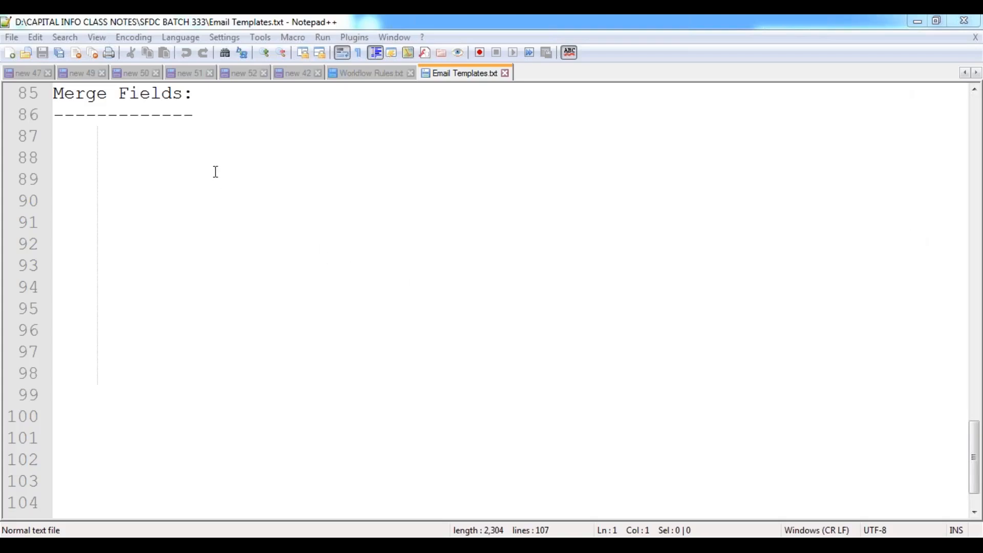
- Scroll back up to the prospect email template and highlight its subject line
left_click(165, 114)
scroll(248, 204, "up", 5)
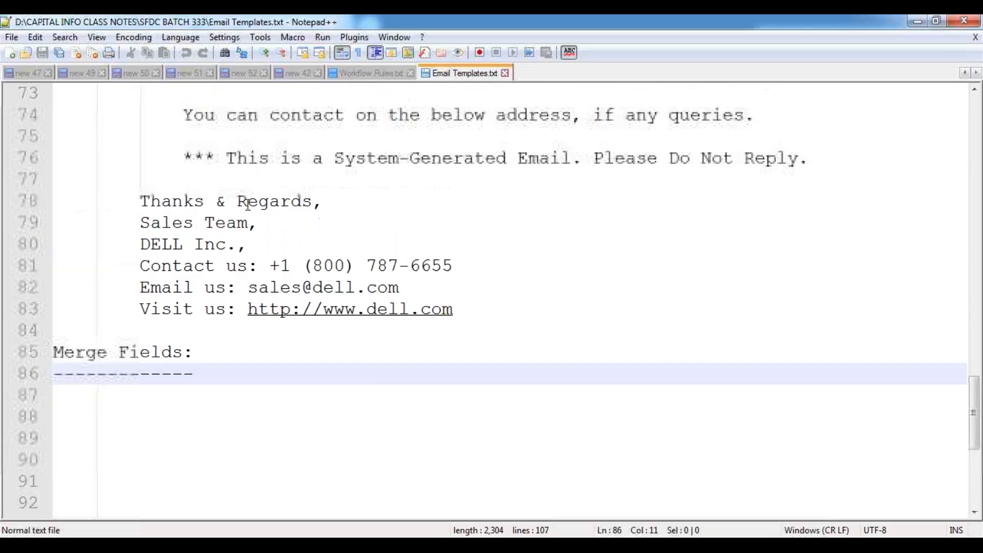
scroll(248, 204, "up", 3)
scroll(248, 204, "down", 1)
scroll(248, 204, "up", 1)
left_click(139, 155)
left_click_drag(139, 155, 452, 159)
- Mark the email subject and body with annotations, clear them, and start a new document
left_click(270, 266)
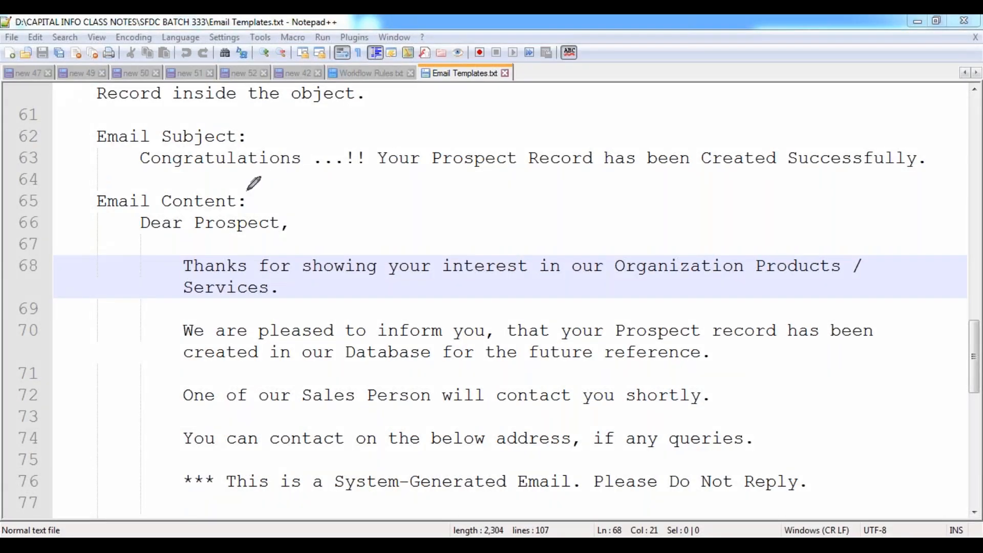
left_click_drag(153, 175, 392, 175)
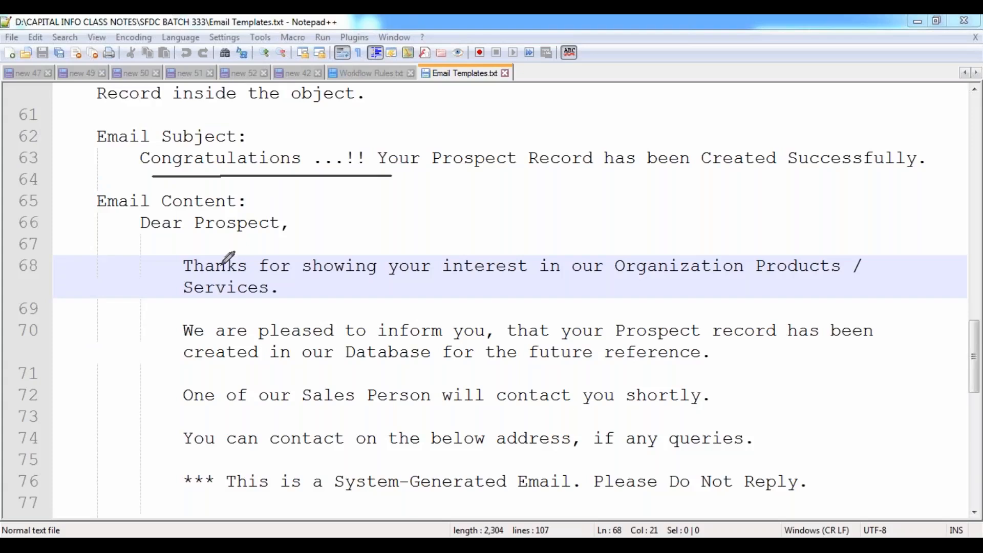
mouse_move(137, 219)
left_mouse_down()
mouse_move(114, 337)
mouse_move(123, 495)
mouse_move(149, 501)
left_mouse_up()
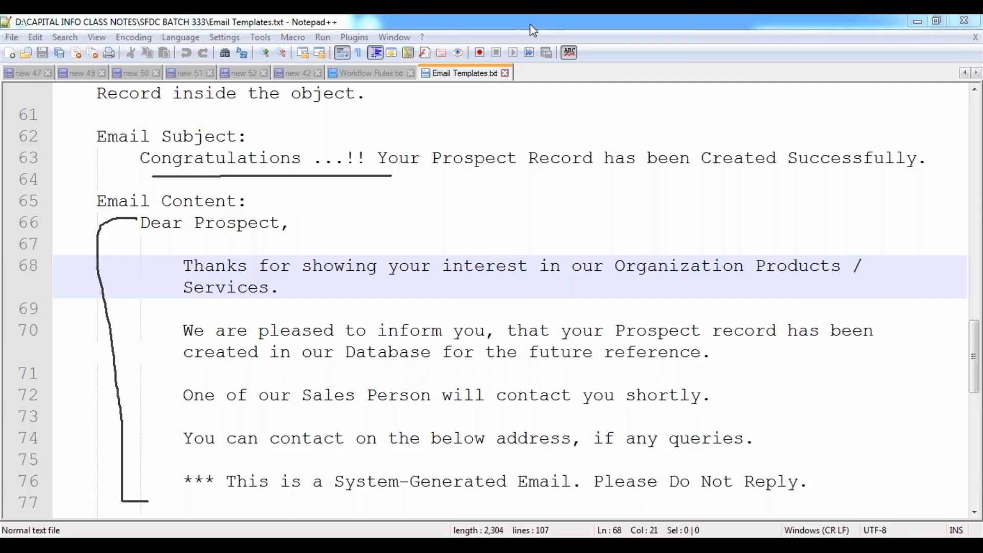
key("Escape")
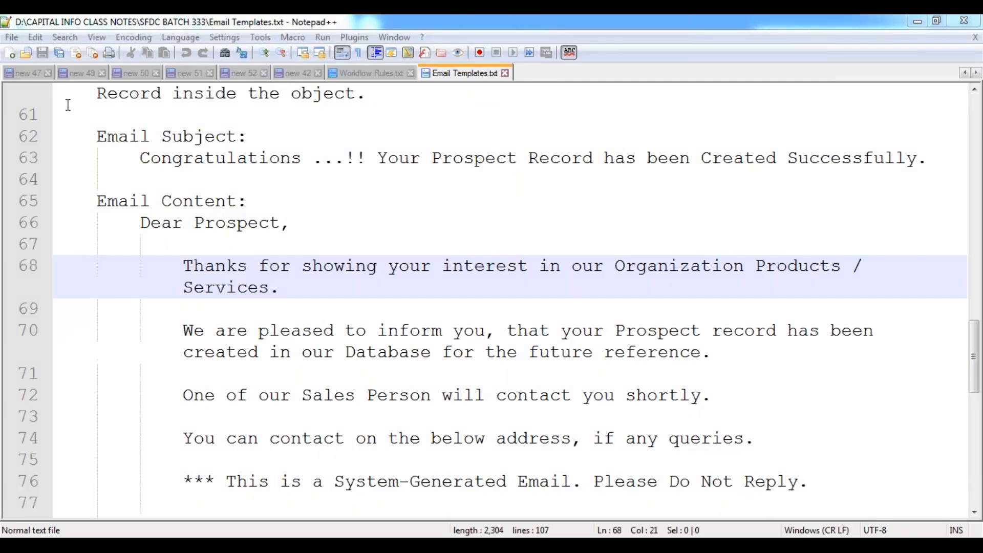
left_click(10, 54)
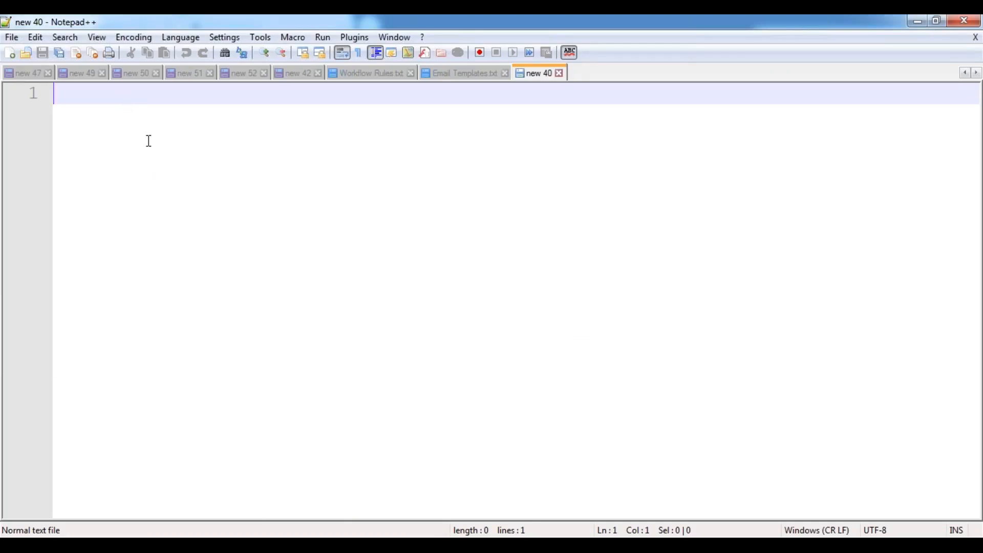
- Launch Microsoft Paint by running mspaint from the Windows Run box
key("super+r")
type("mspaint")
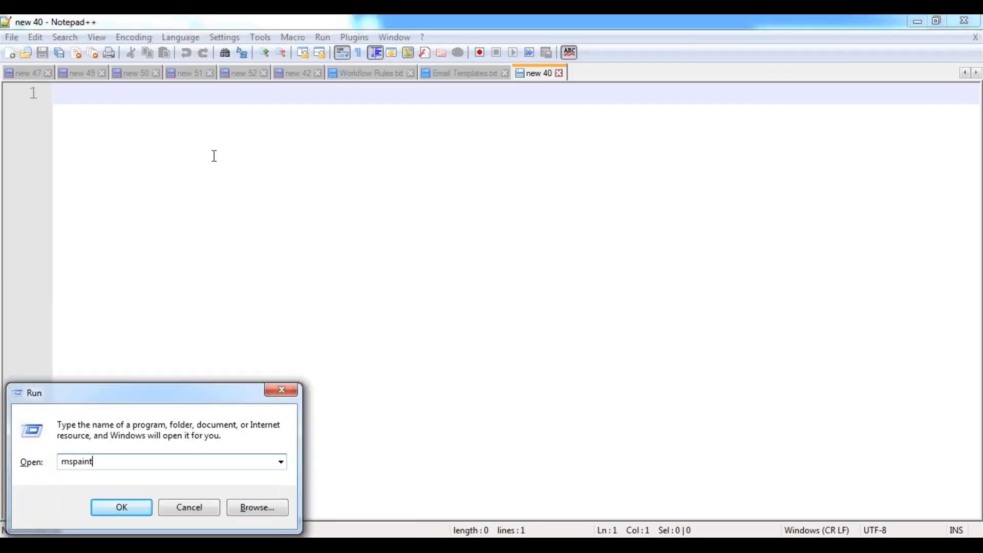
key("Return")
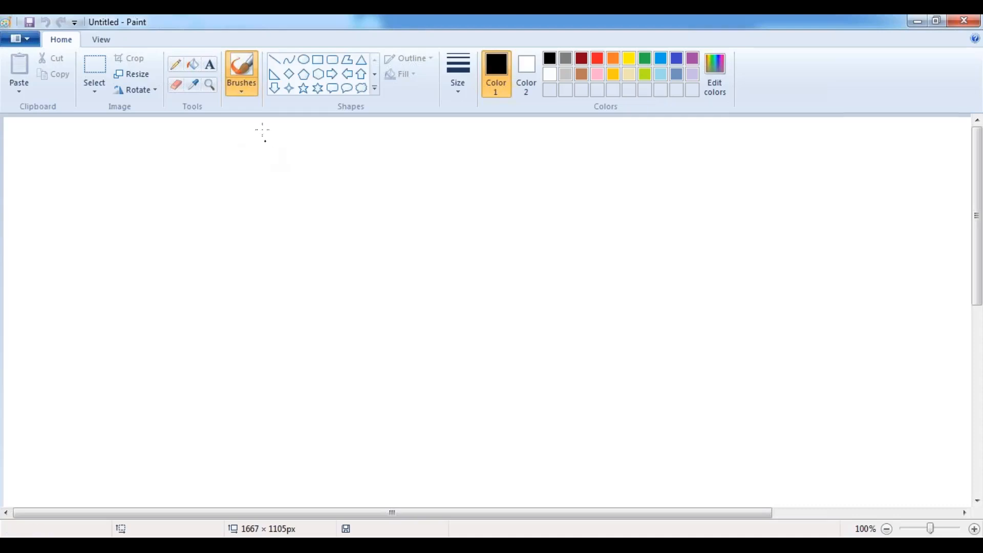
- Draw the table's outer rectangle with the Rectangle shape
left_click(318, 60)
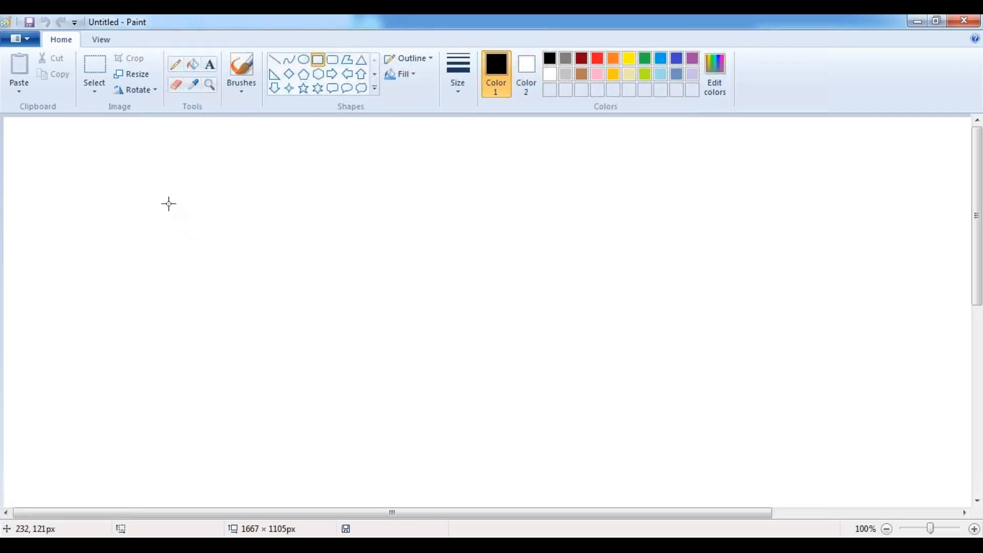
left_click_drag(175, 197, 722, 392)
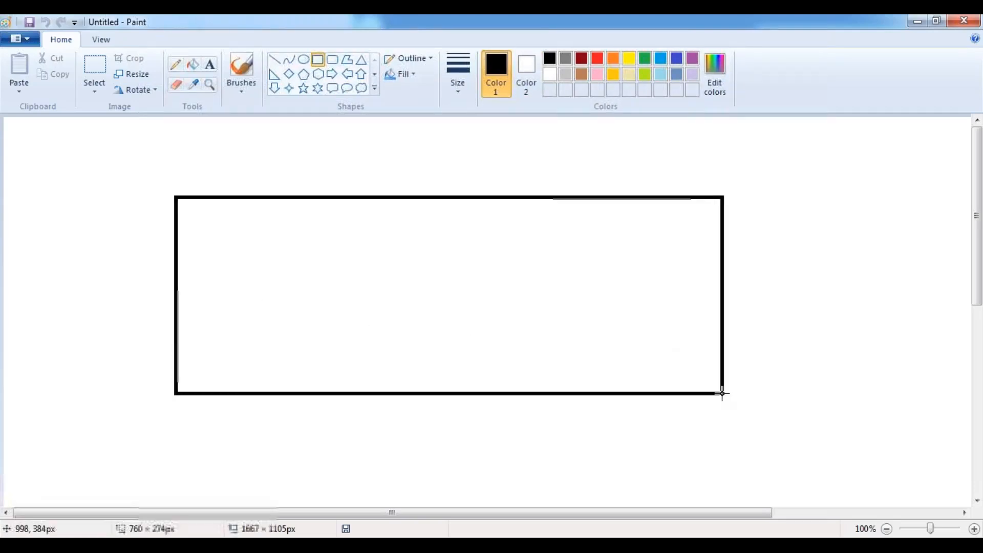
left_click_drag(494, 312, 459, 279)
left_click(94, 183)
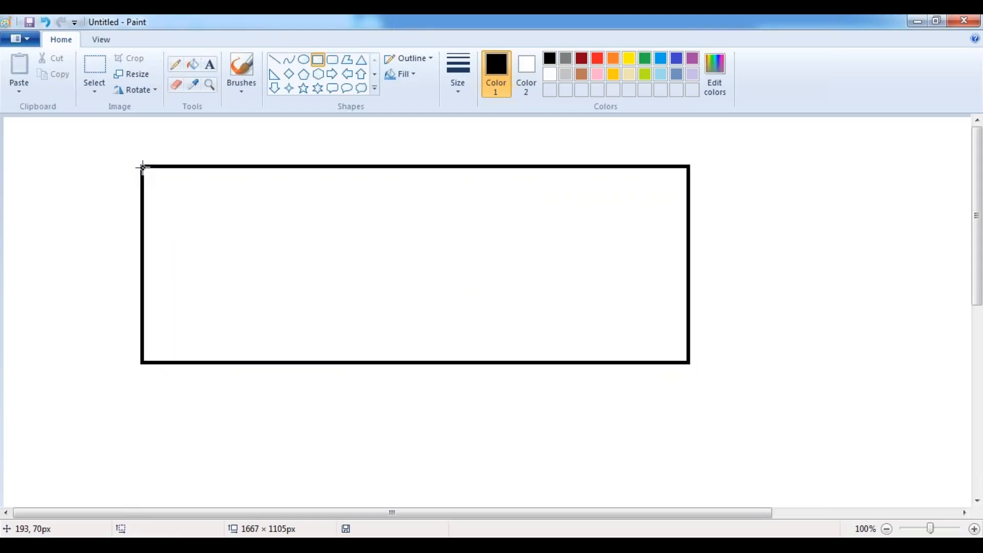
- Divide the table into five columns by drawing four column rectangles
left_click_drag(142, 167, 256, 362)
left_click(269, 141)
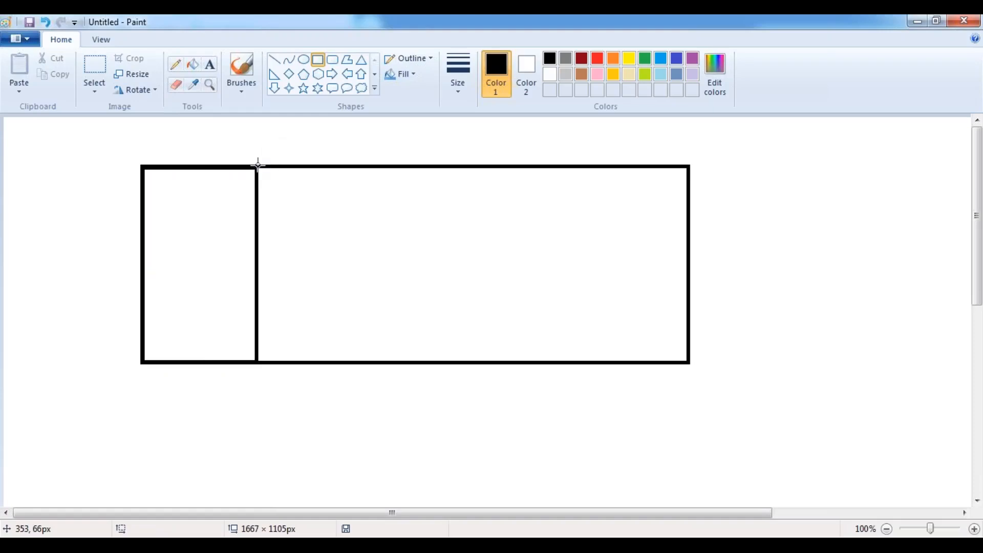
left_click_drag(257, 167, 351, 362)
left_click(364, 151)
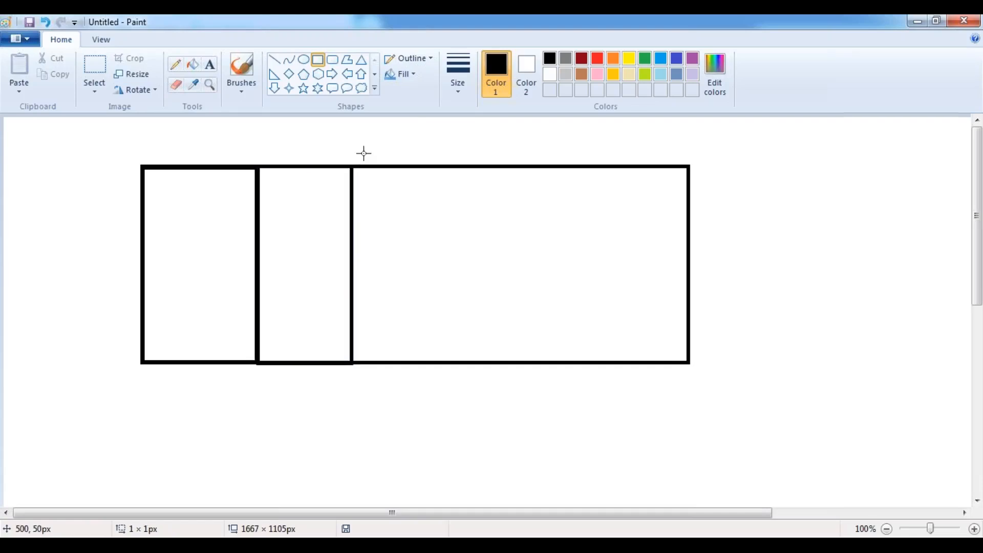
left_click_drag(352, 167, 498, 361)
left_click(524, 162)
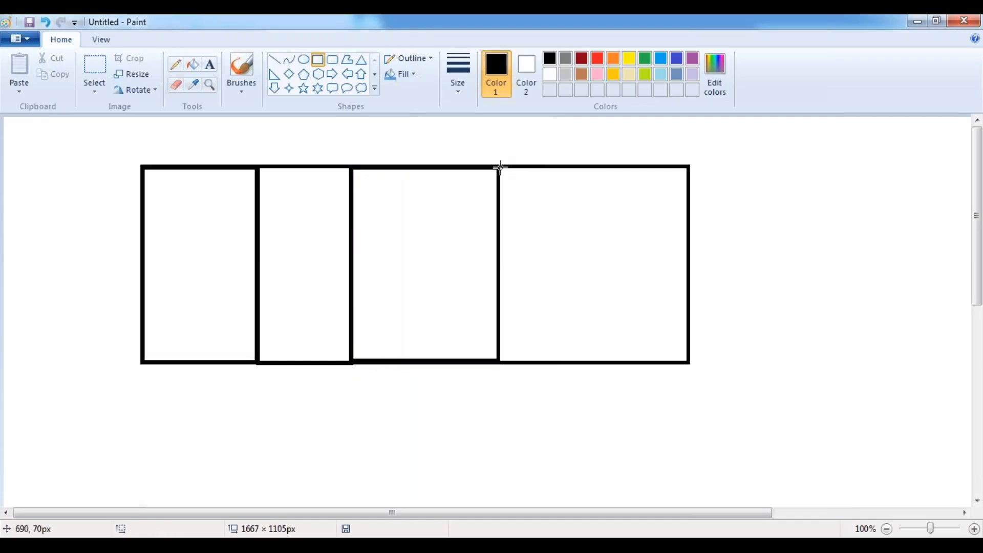
left_click_drag(499, 167, 587, 363)
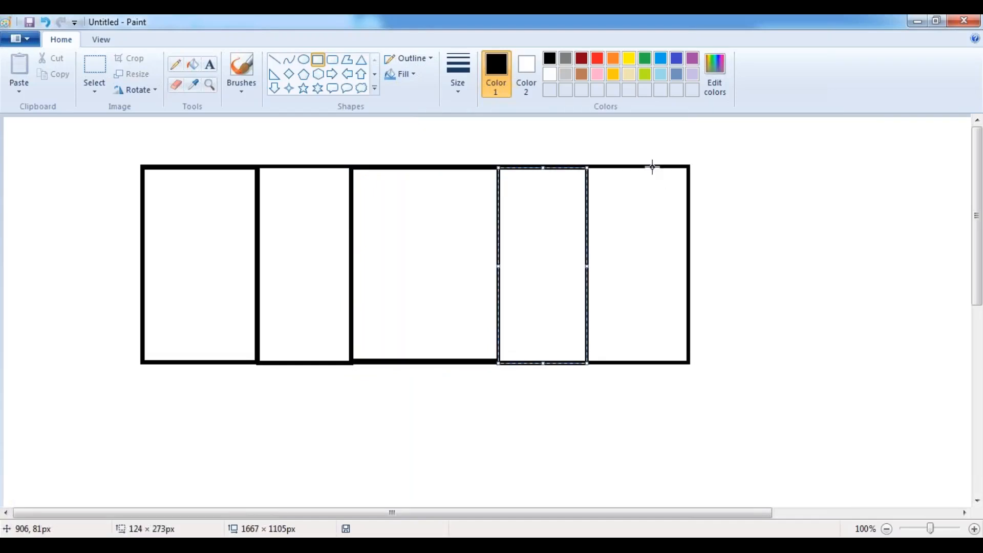
left_click(620, 149)
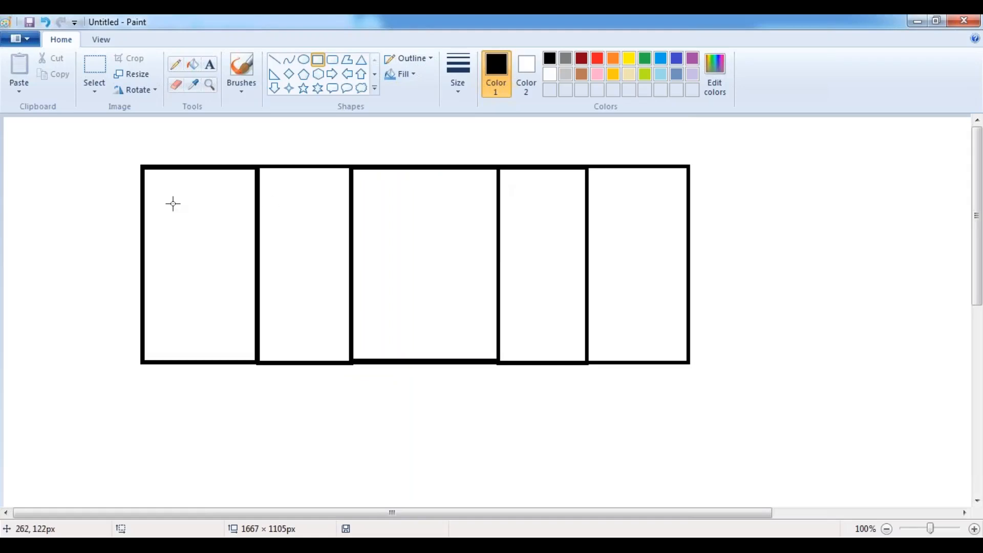
- Draw a thin header row rectangle across the top of the table
left_click_drag(143, 167, 687, 198)
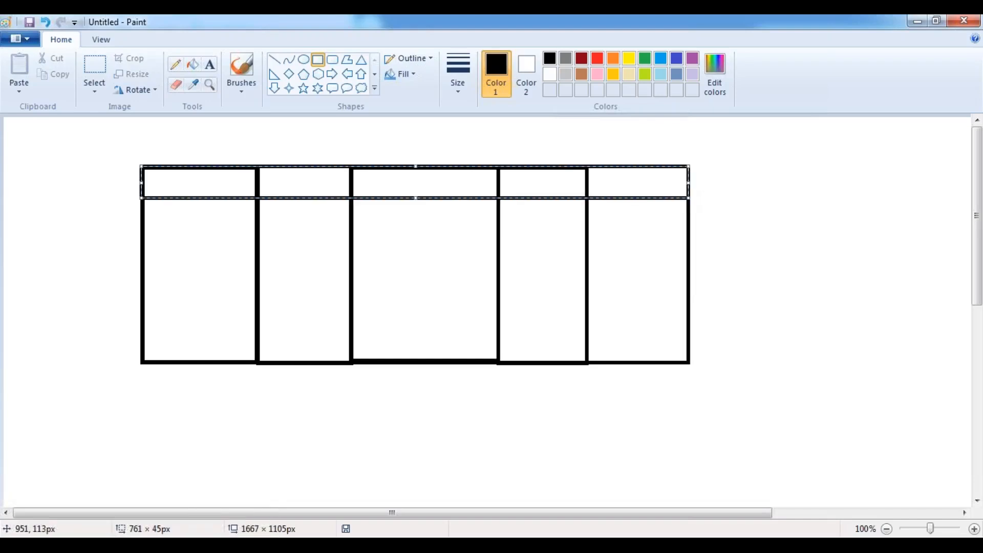
left_click(307, 136)
left_click(210, 64)
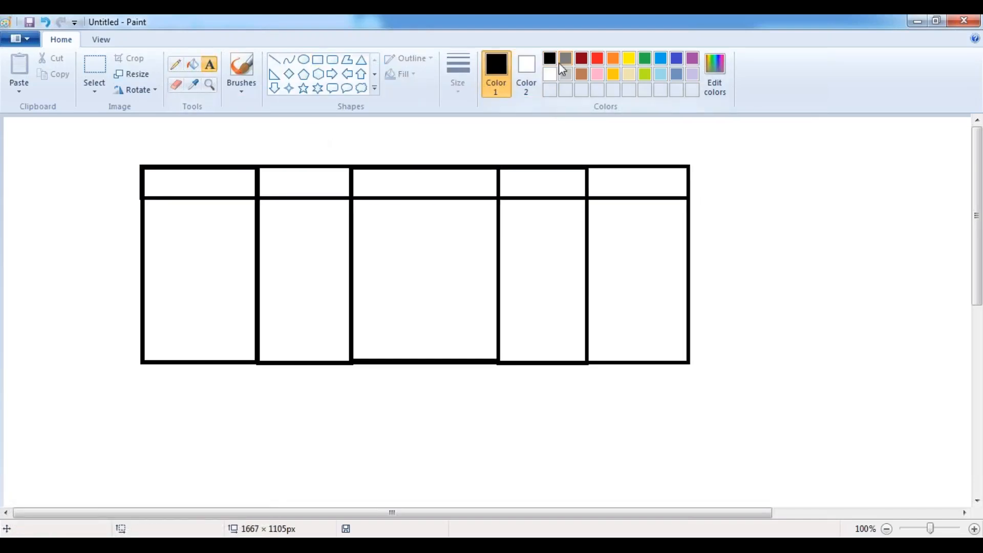
- Add a dark-red, non-underlined 'Customer Object' title above the table
left_click(581, 58)
left_click(143, 140)
type("Cust")
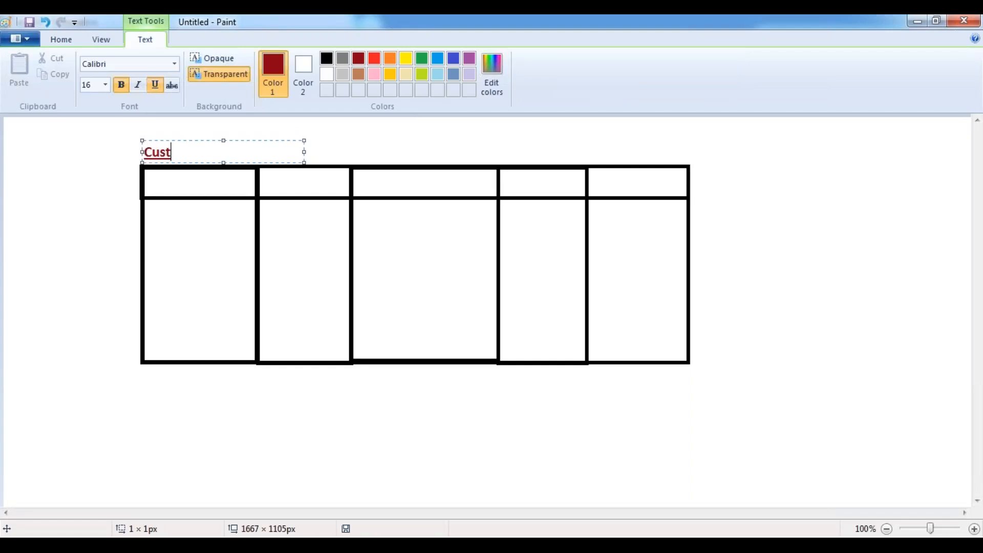
type("omer Object")
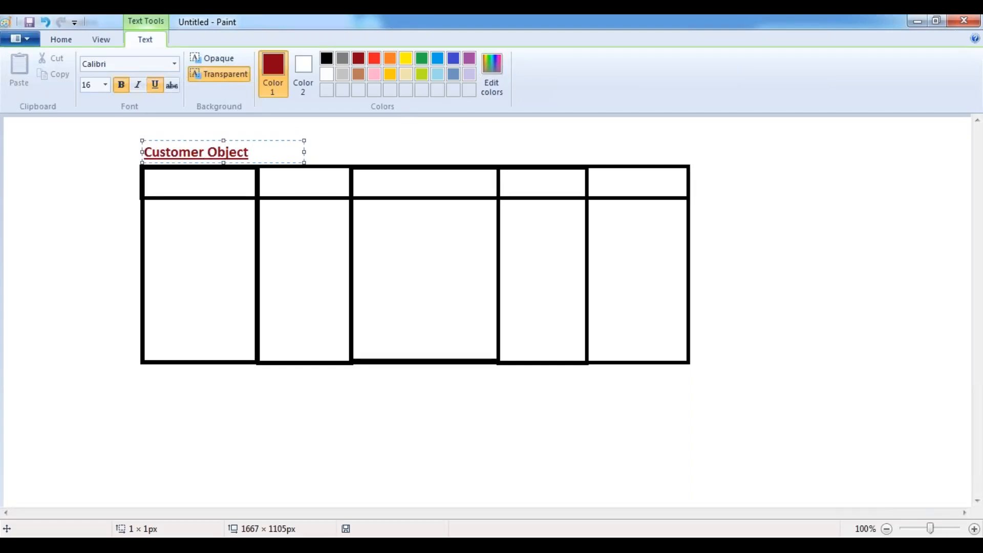
key("ctrl+a")
key("ctrl+u")
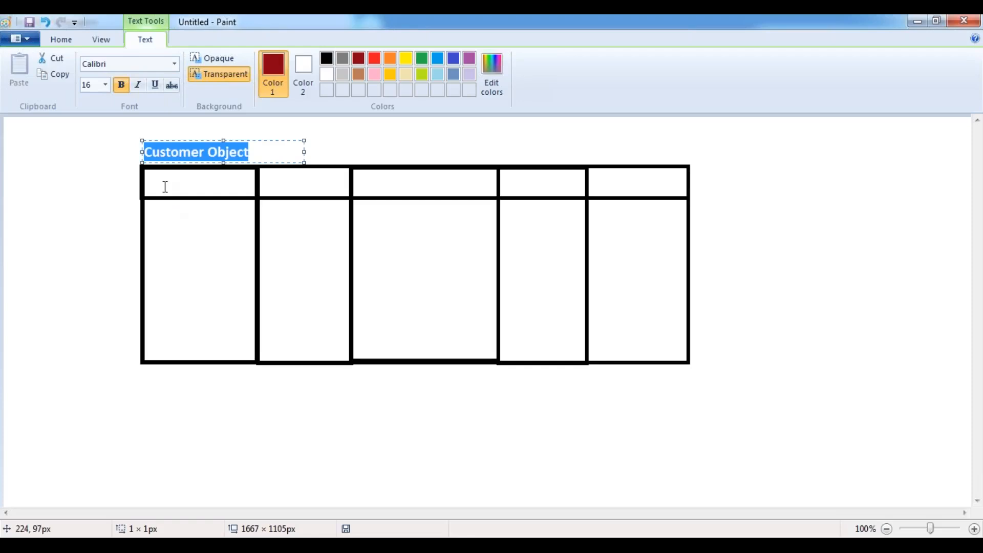
left_click(162, 185)
- Label the first header cells AccountNumber, Last4Digits and Customer Name
left_click_drag(147, 175, 674, 185)
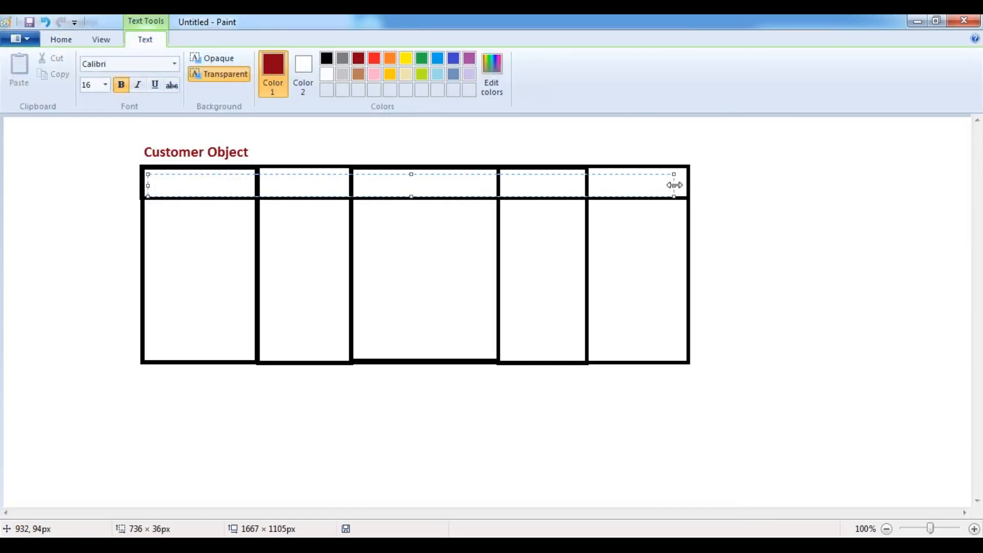
left_click_drag(682, 187, 686, 187)
type("AccountNumber")
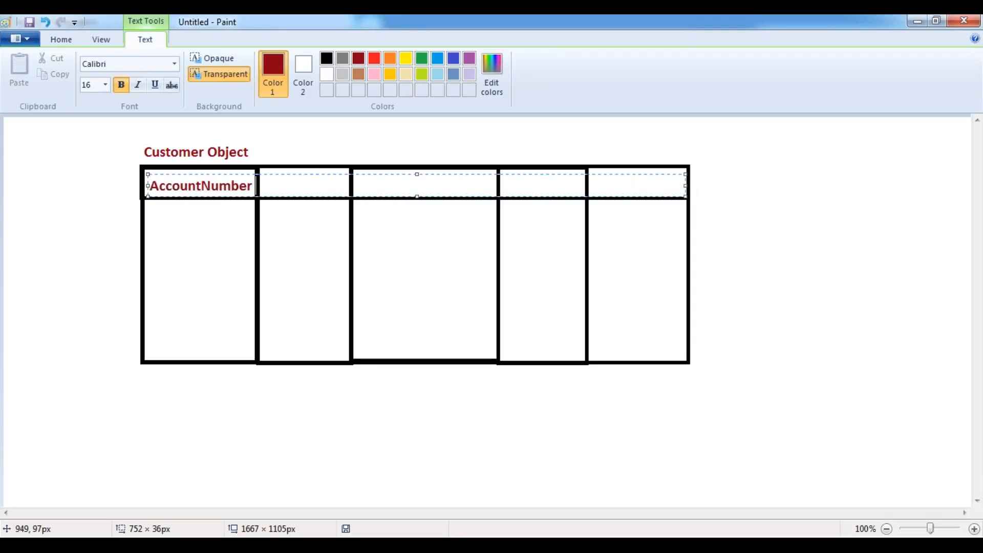
type("     Last")
key("BackSpace")
type("st4Digits")
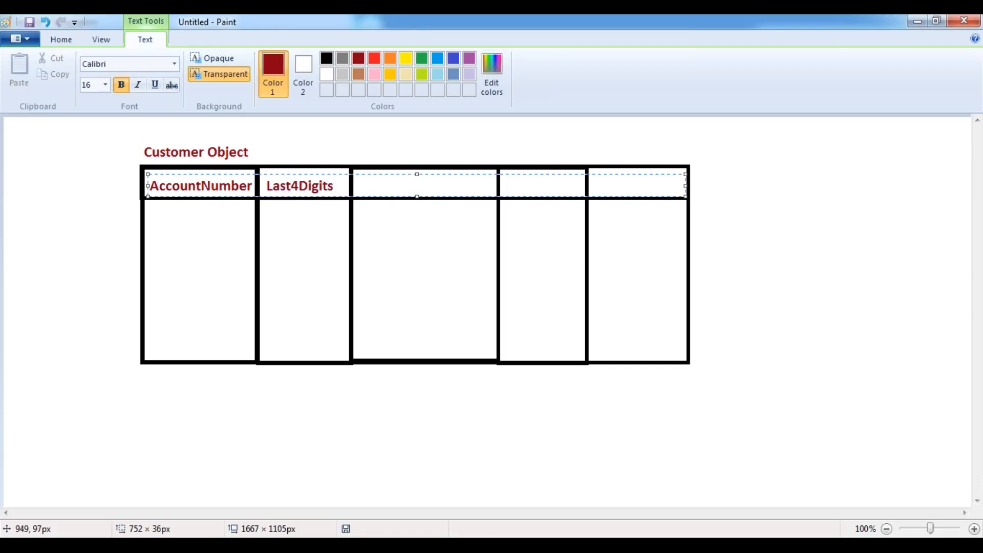
type("            C")
key("BackSpace")
type("Customer Name")
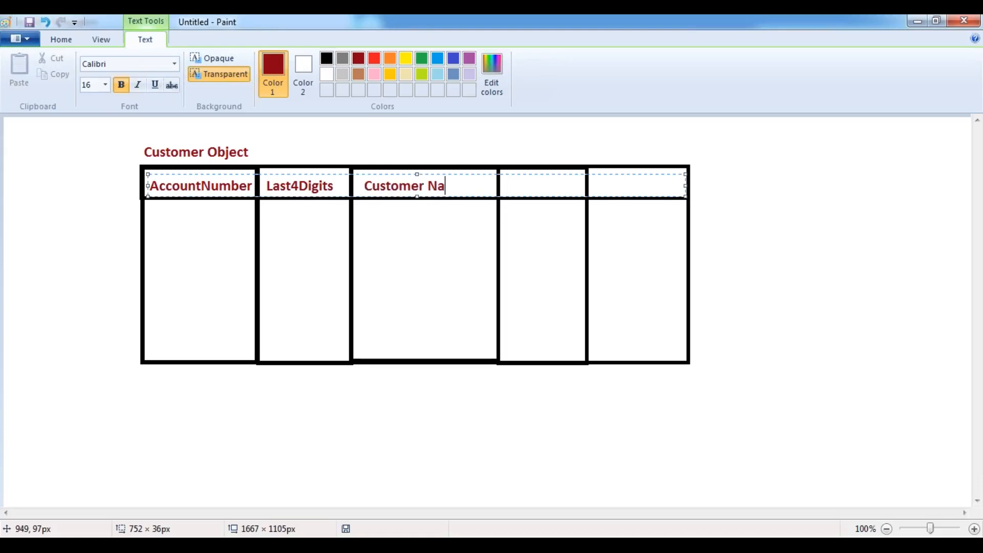
- Label the remaining header cells Balance and RecentDeposit
key("Tab")
key("Tab")
key("BackSpace")
type("Balanace")
key("BackSpace")
key("BackSpace")
key("BackSpace")
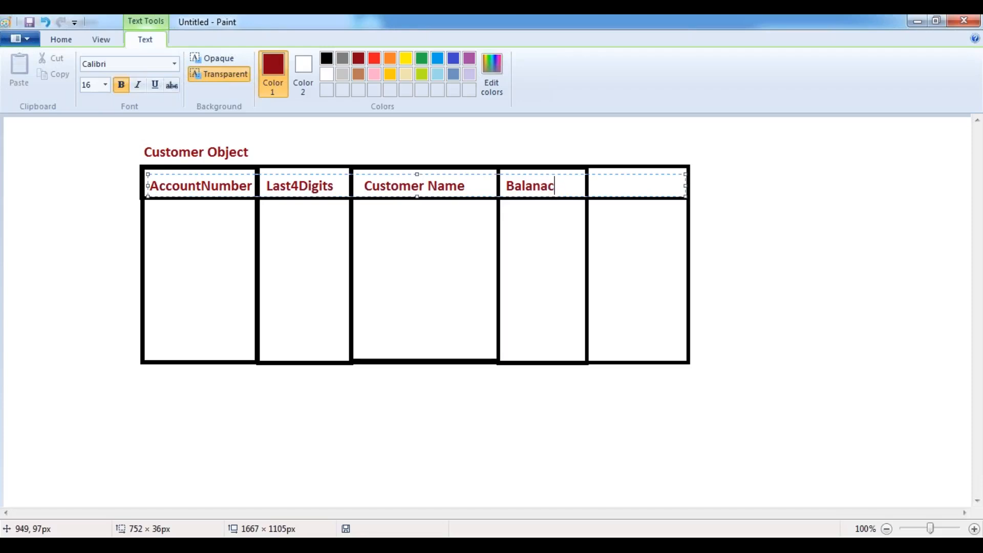
type("ce")
key("Tab")
key("BackSpace")
type("RecentDe")
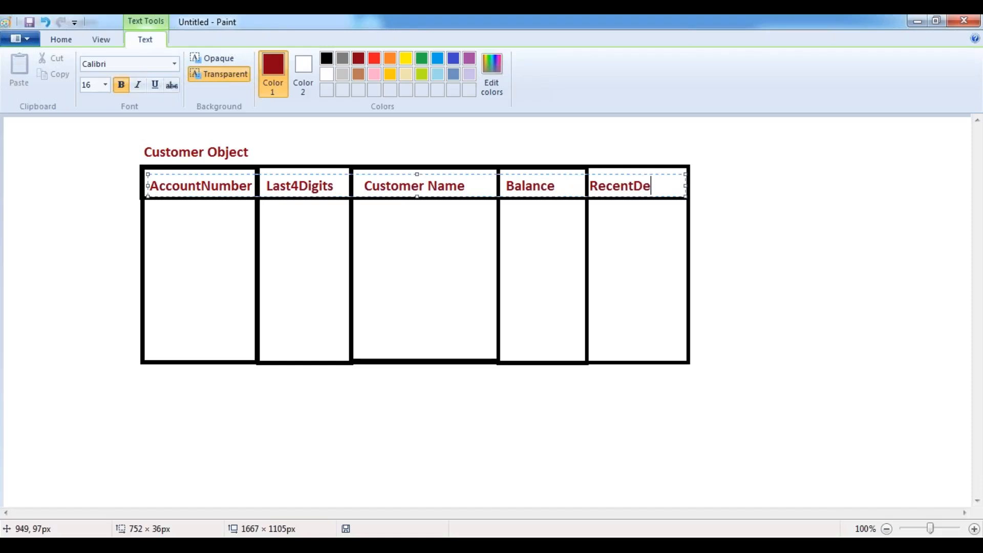
type("posit")
left_click(510, 138)
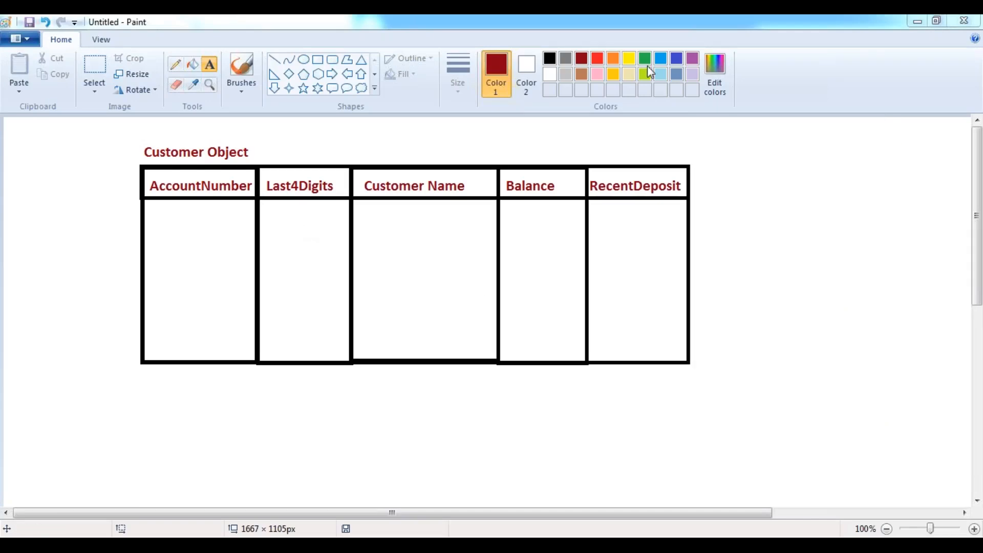
- Switch the text colour to blue and stretch a text box across the first data row
left_click(675, 62)
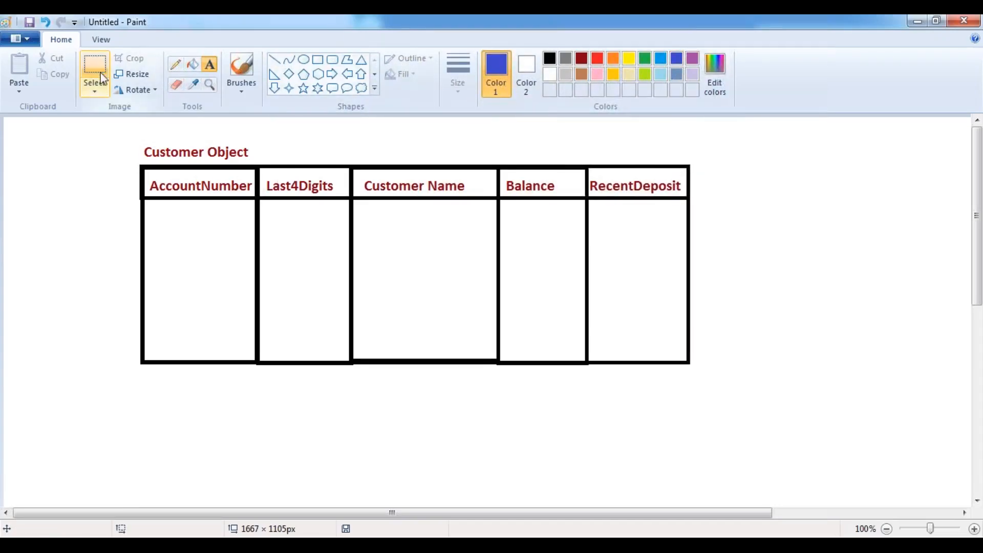
left_click(148, 202)
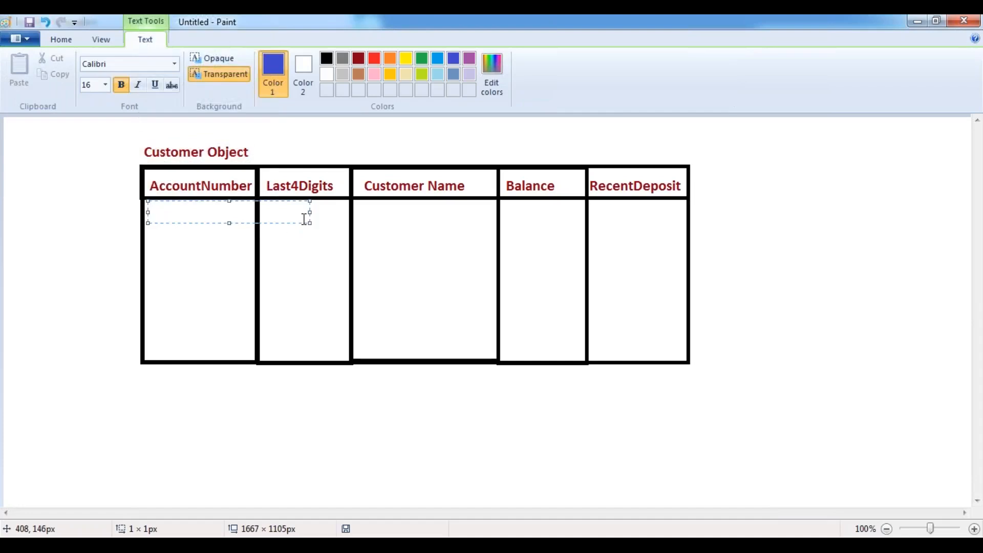
left_click(312, 213)
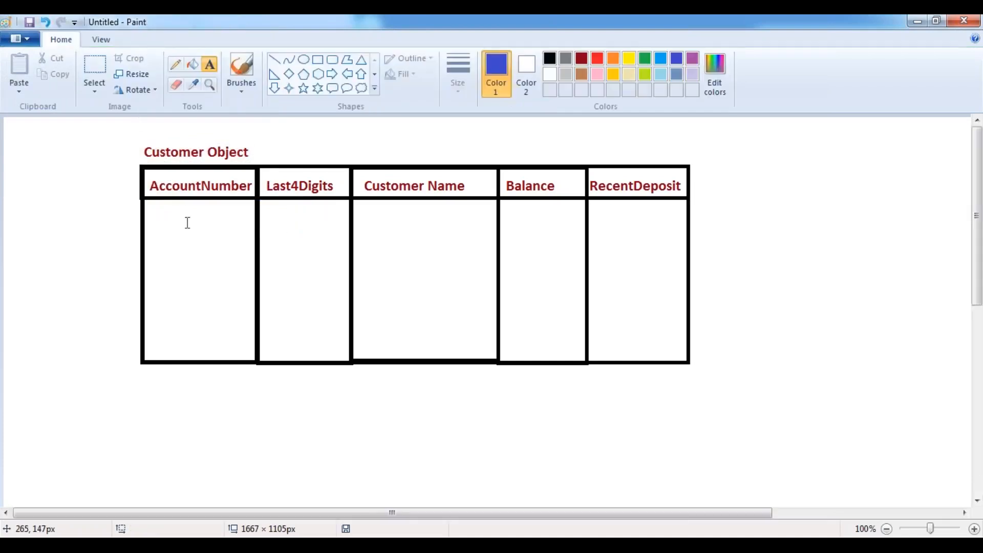
left_click(149, 201)
left_click_drag(307, 211, 687, 221)
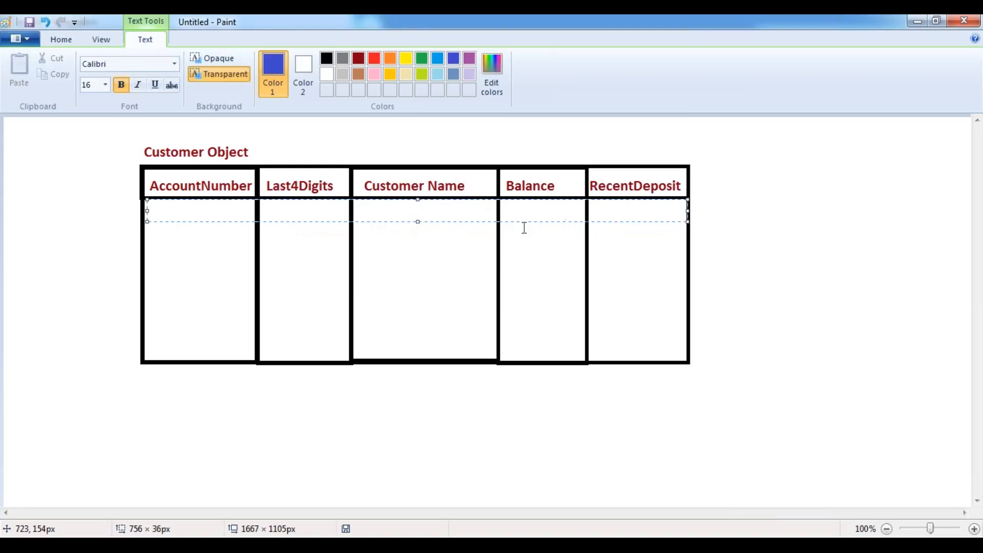
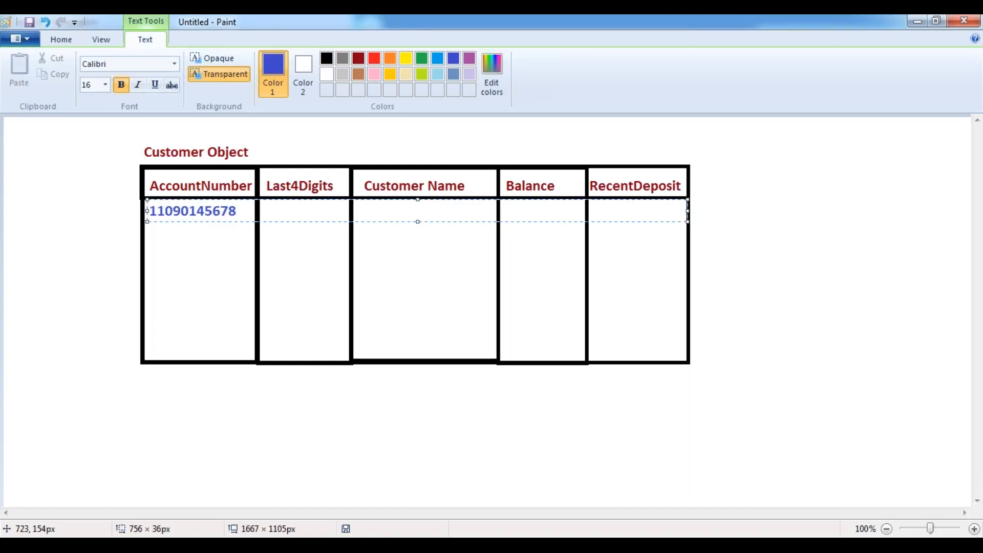
- Enter the account number, its last four digits, the customer's name, 20,000 and 4,000 under their columns
type("5678")
key("Tab")
key("Tab")
type("Mounika")
key("BackSpace")
type("a")
key("shift+Left")
key("ctrl+Left")
key("End")
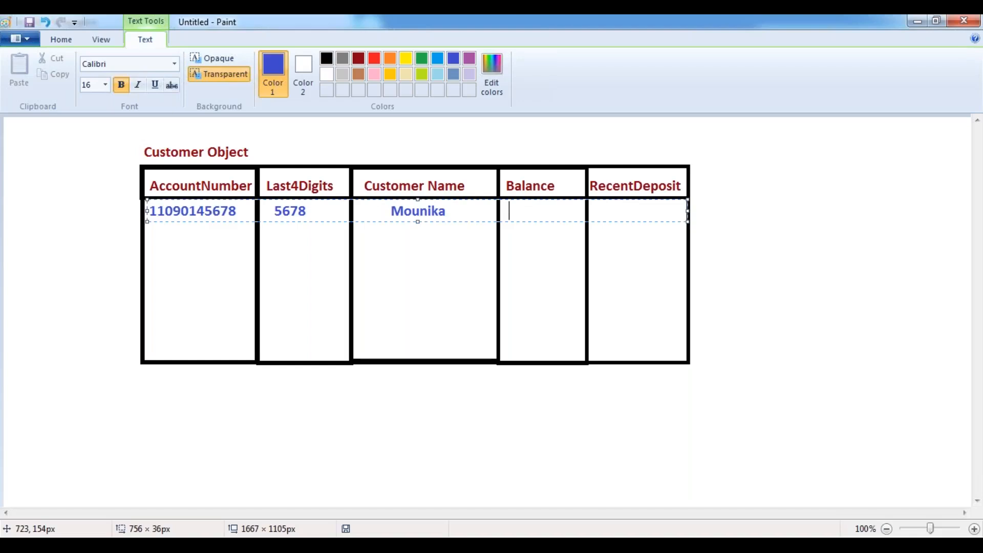
type("20,000              4,000")
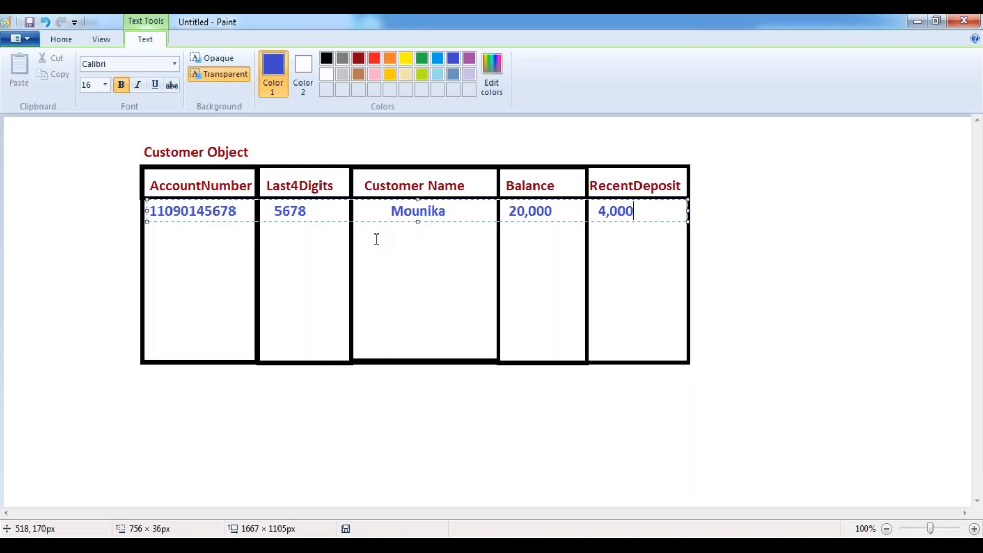
- In the new 40 tab, begin an indented message 'Dear Customer, your Account Number ending with'
left_click(79, 219)
left_click(383, 545)
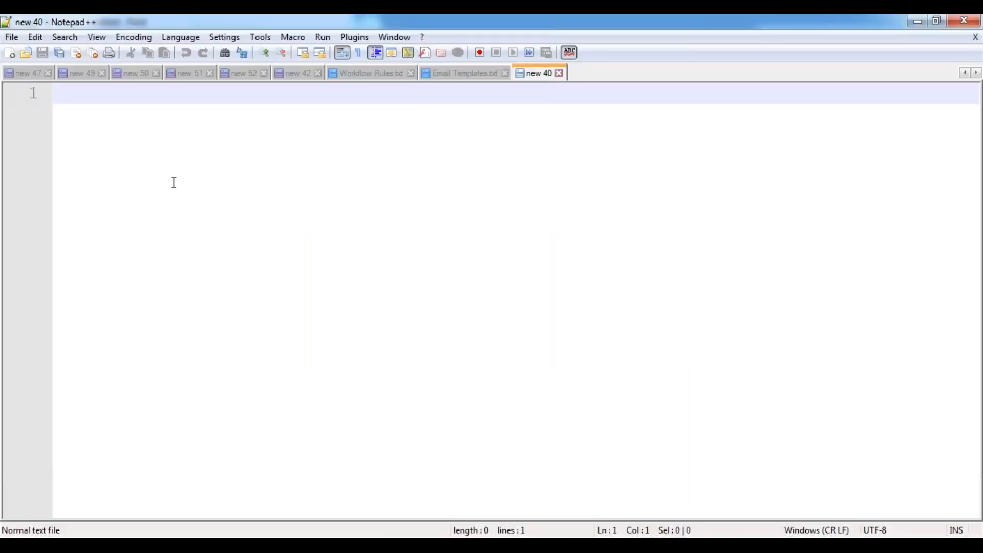
key("Return")
key("Return")
key("Return")
key("Tab")
type("D")
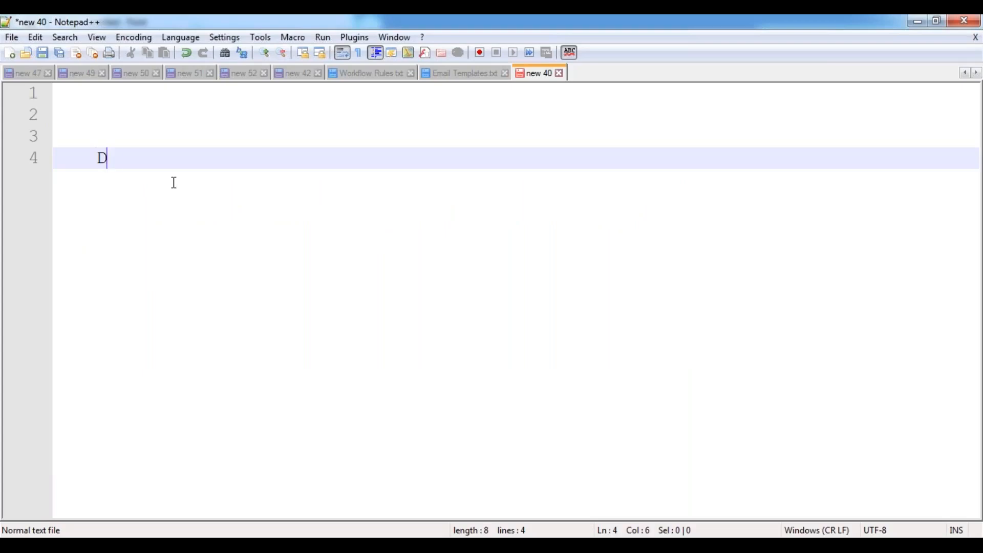
type("ear Customer")
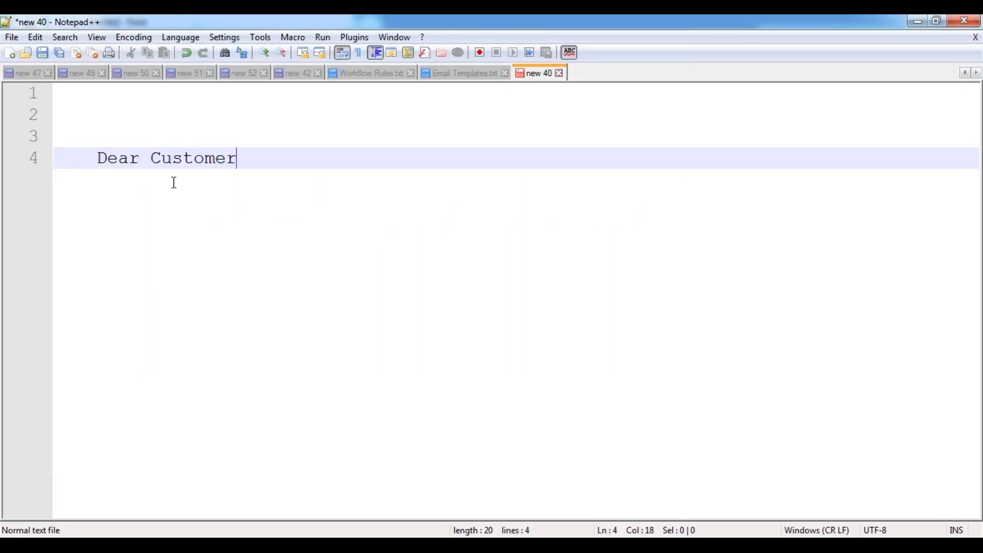
type(", your A")
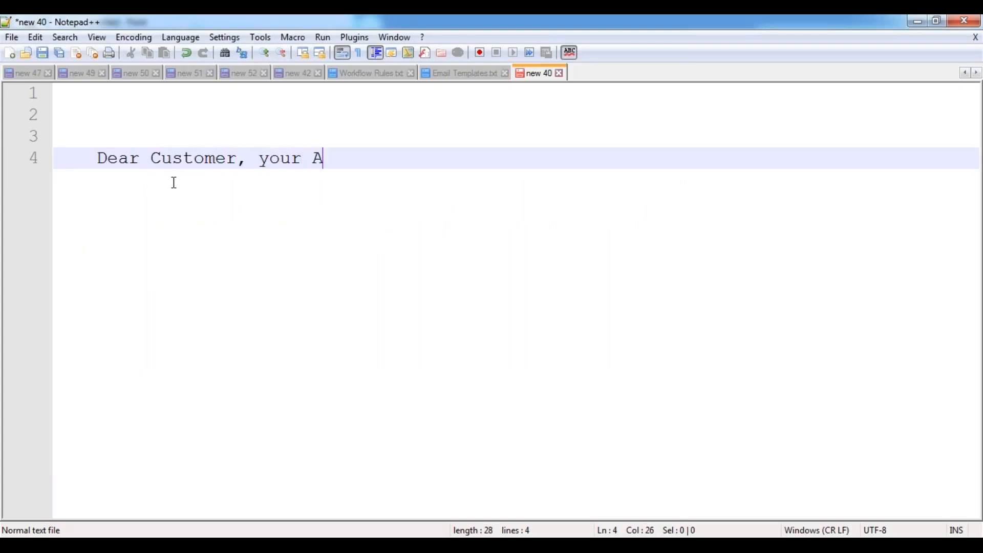
type("ccount Num")
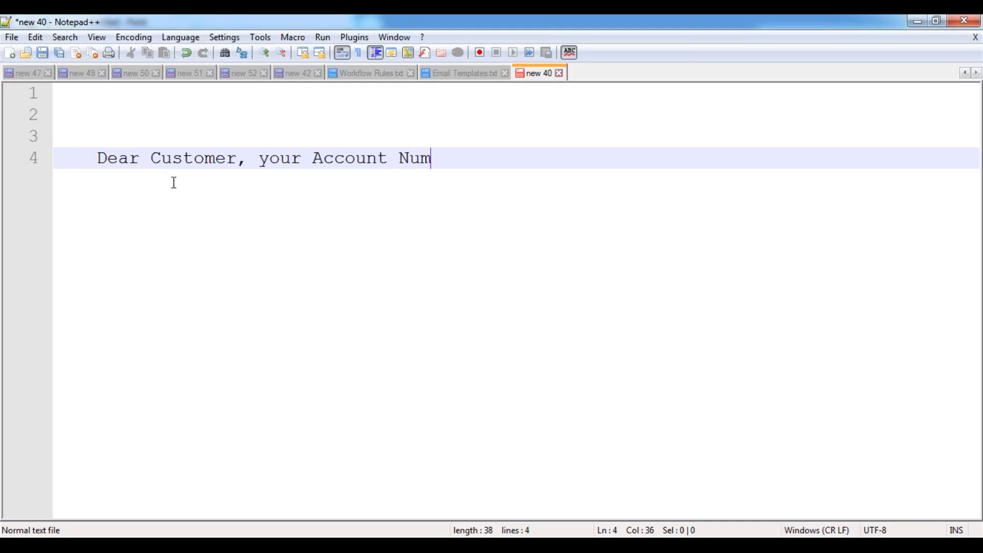
type("ber ending with")
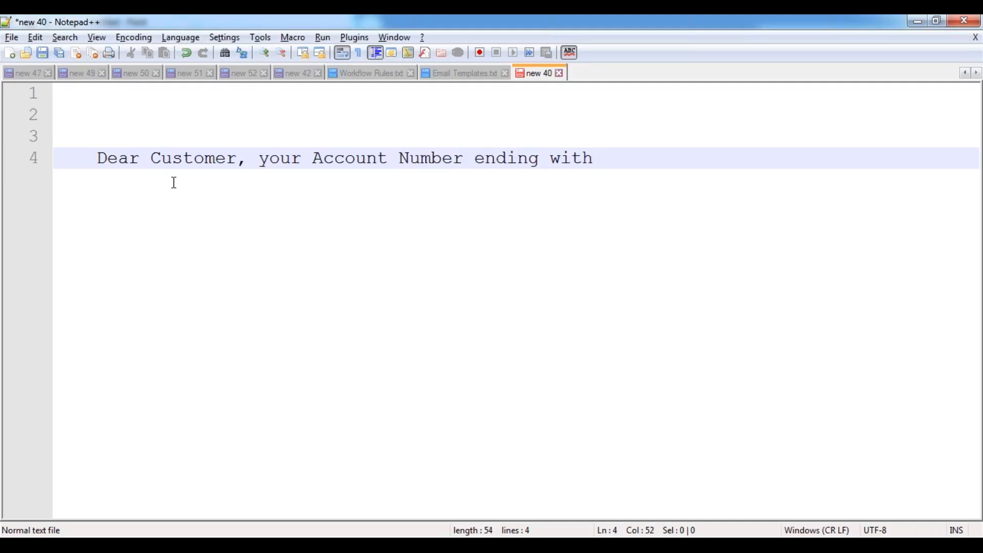
key("alt+Tab")
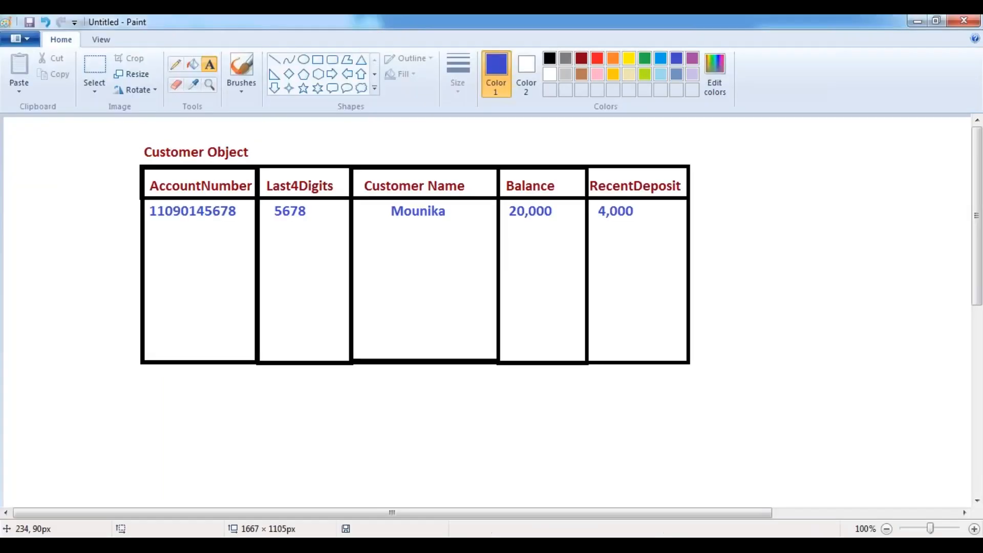
key("alt+Tab")
- Finish the message: credited with Rs. 4,000/-, Net Available Balance Rs. 20,000/-
type("5678")
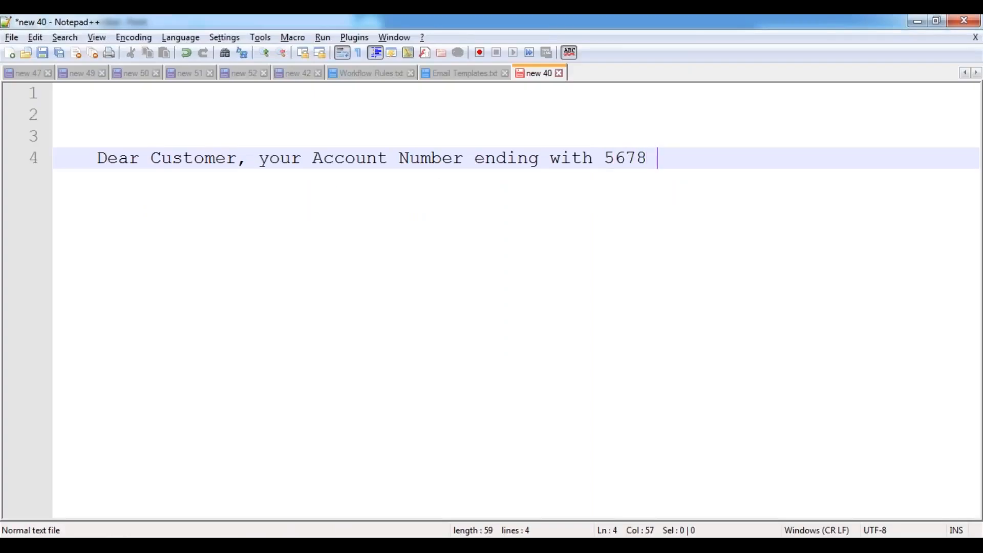
type(" has been credited with the Amount R")
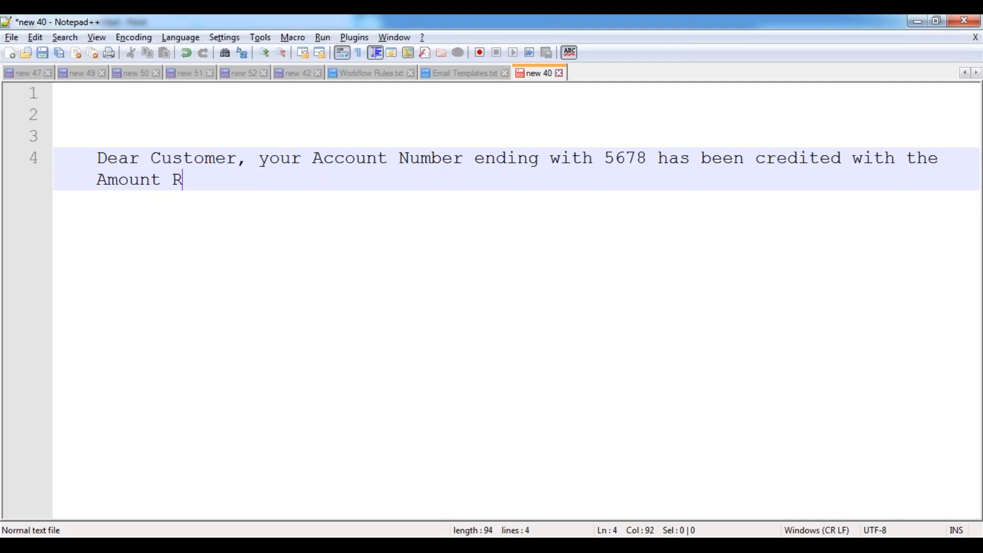
type("s. 4,000/-")
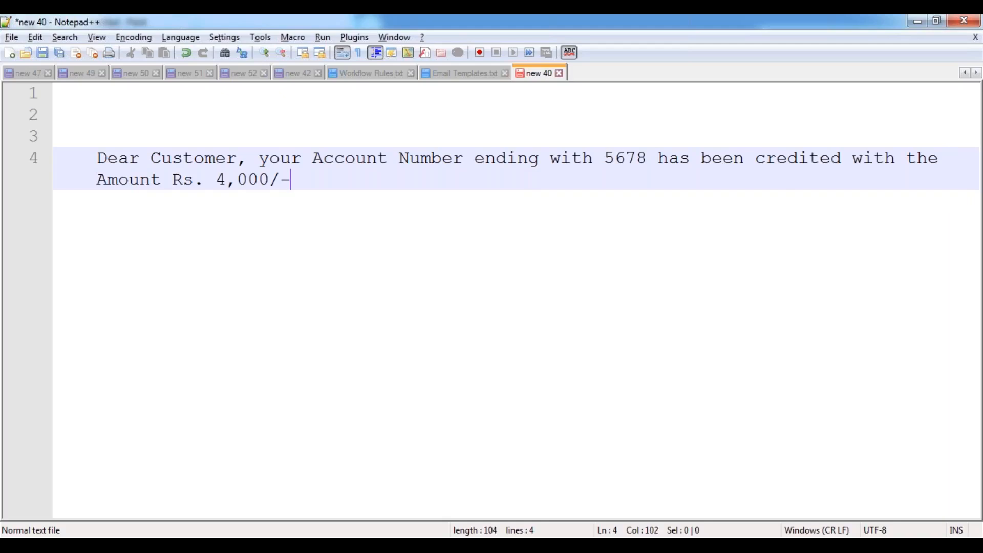
type(". Your Net Avalab")
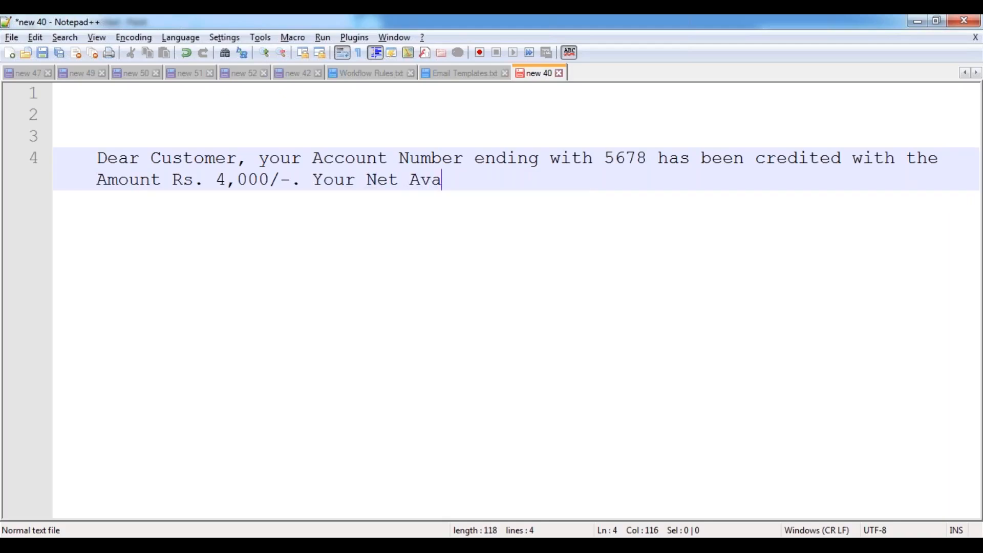
key("BackSpace")
key("BackSpace")
key("BackSpace")
type("ilable Bala")
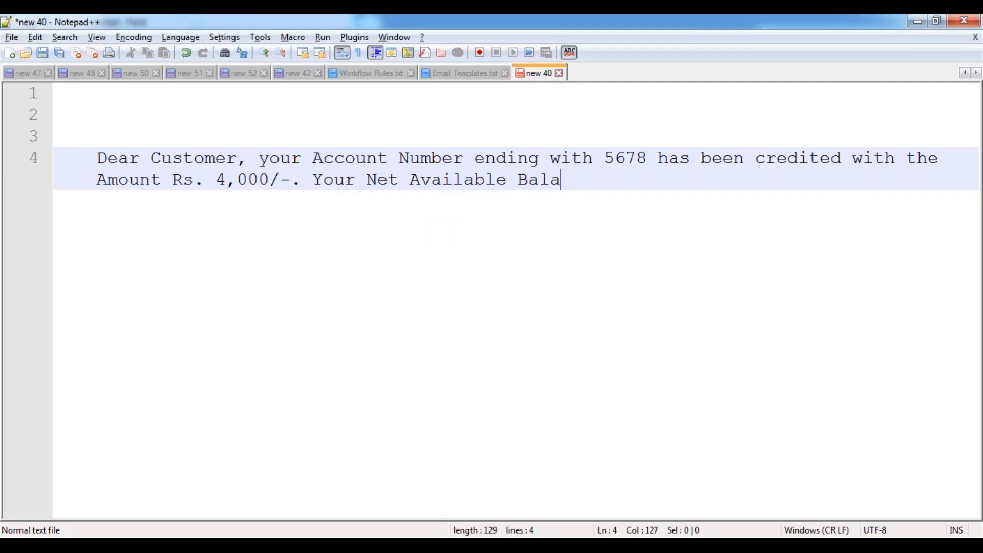
type("nce is...: Rs.")
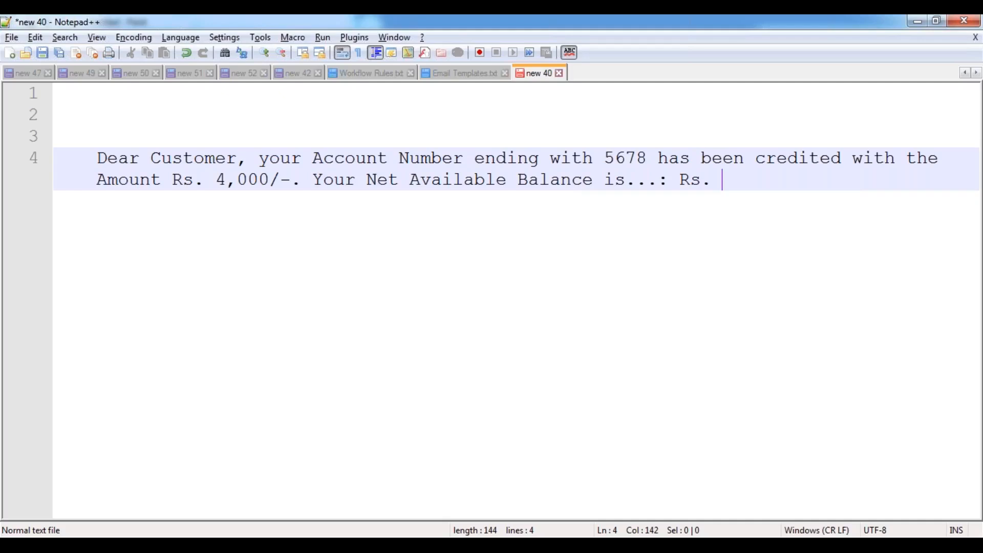
key("alt+Tab")
key("alt+Tab")
type("20,000")
type("/-.")
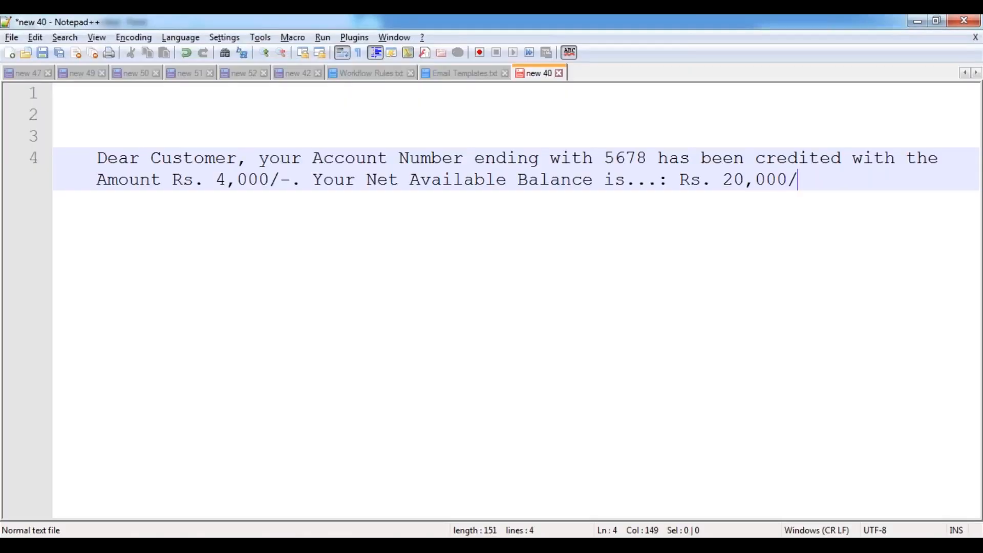
key("Return")
key("Return")
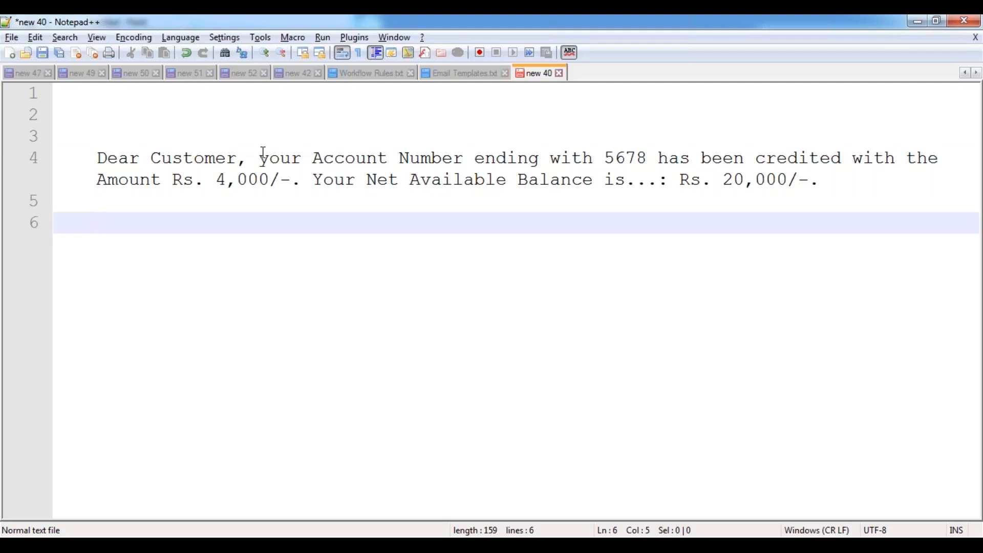
left_click_drag(259, 157, 648, 165)
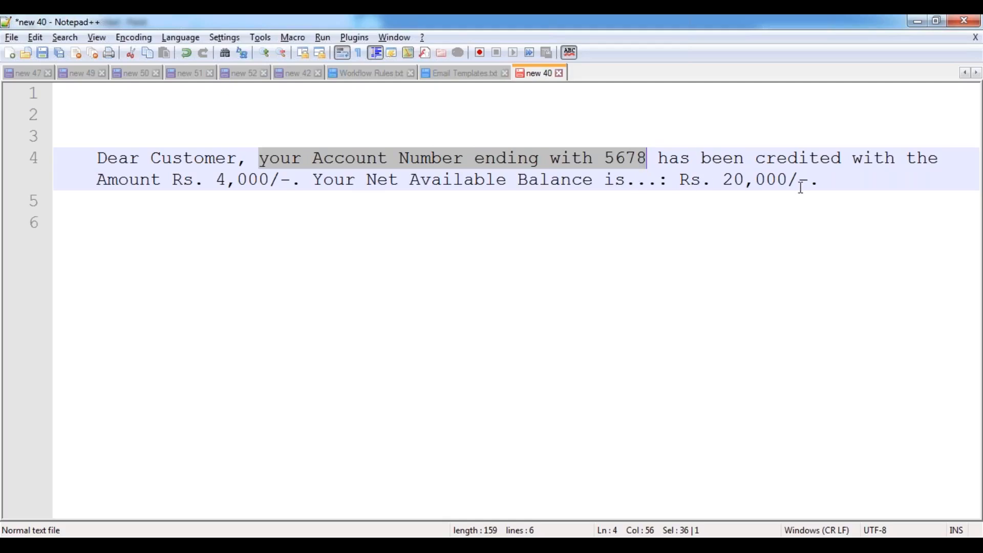
- Clear the highlight and add a blank line after the credit message
left_click(848, 184)
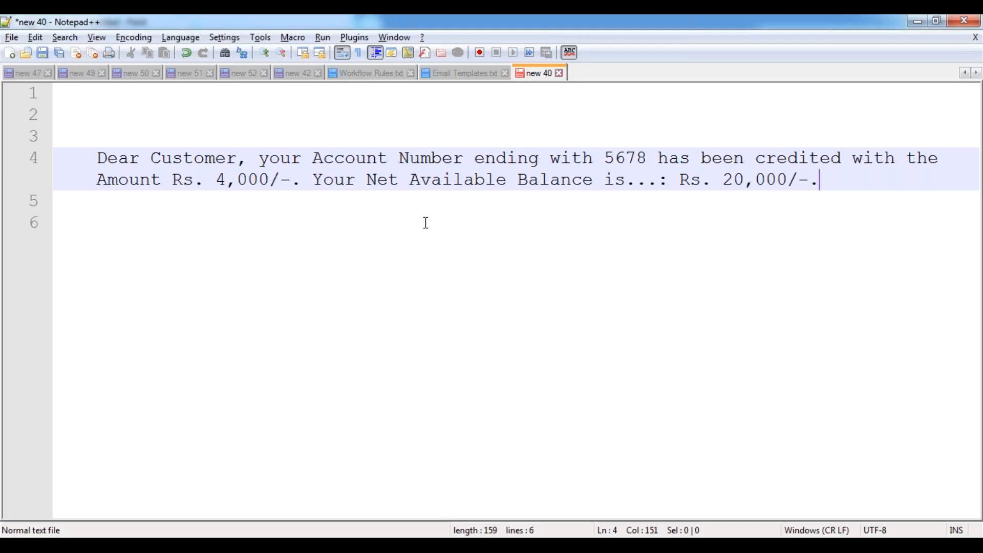
key("Return")
key("Return")
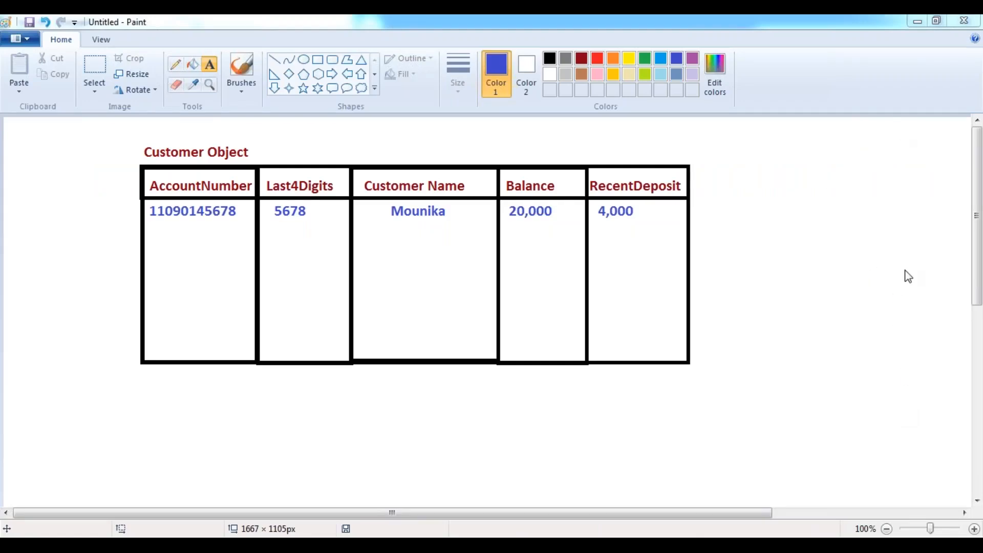
- Fill the second data row with another customer's account number, last four digits, name, 25,000 and 3,000
left_click(83, 231)
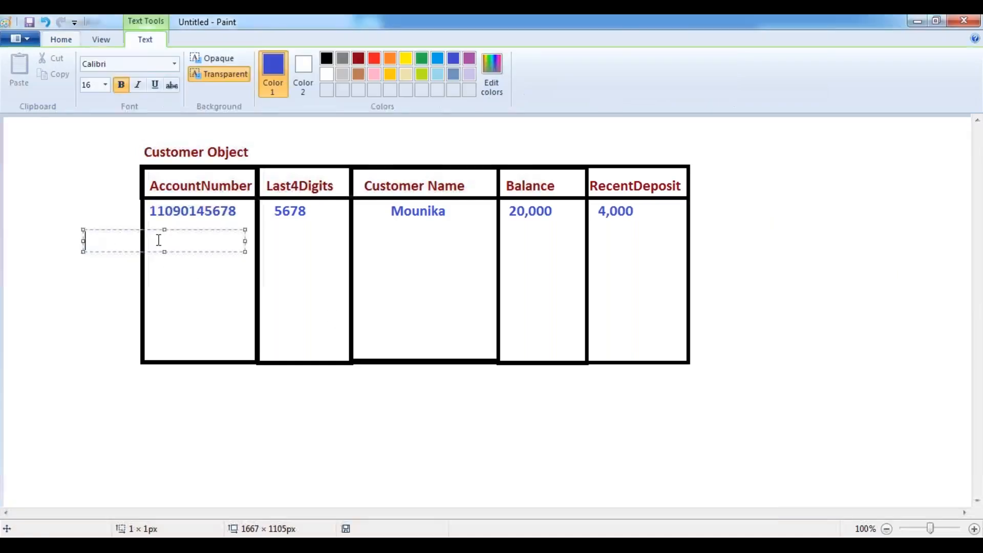
left_click(96, 281)
left_click_drag(152, 236, 680, 256)
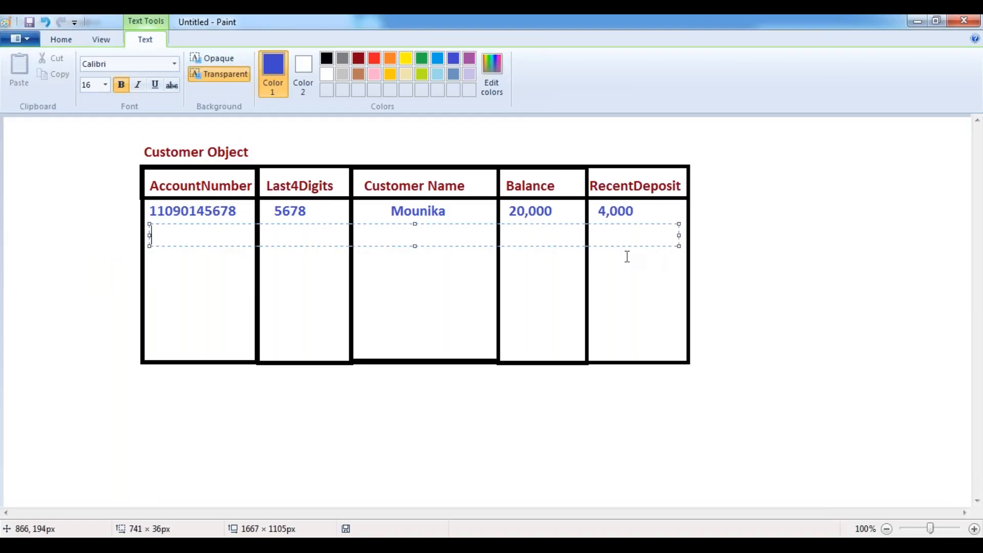
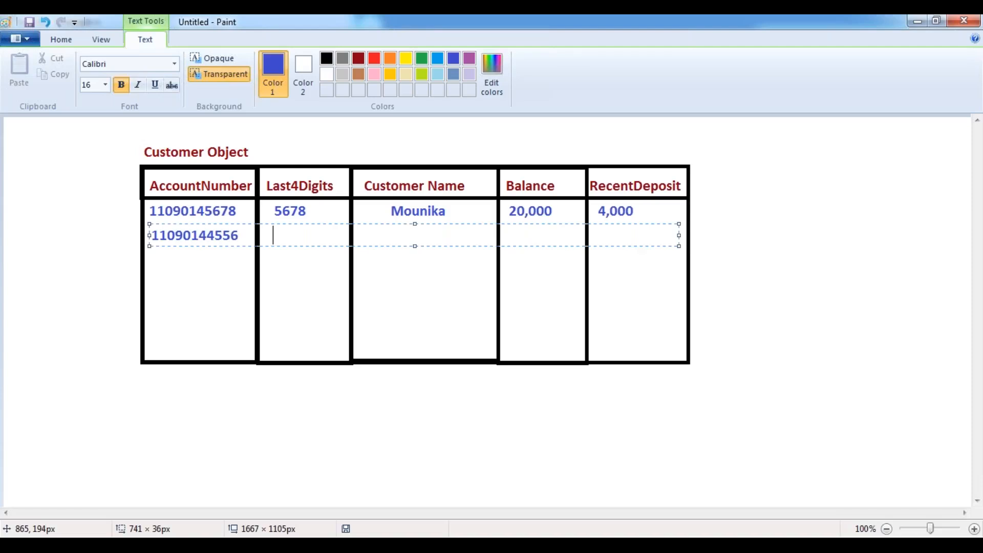
type("   4556                       Abhishek")
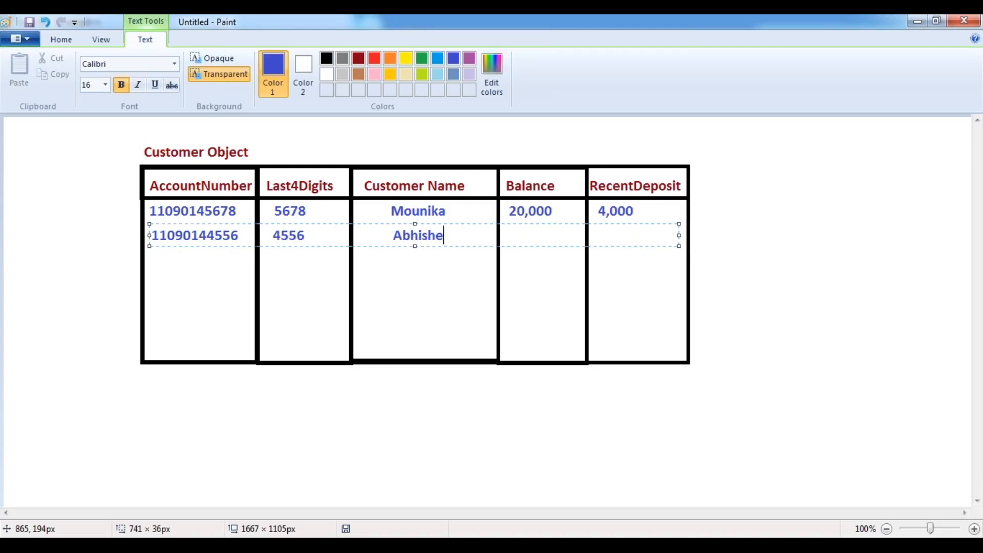
key("BackSpace")
key("BackSpace")
key("BackSpace")
key("BackSpace")
key("BackSpace")
key("BackSpace")
key("BackSpace")
key("BackSpace")
key("BackSpace")
key("BackSpace")
type("25,000")
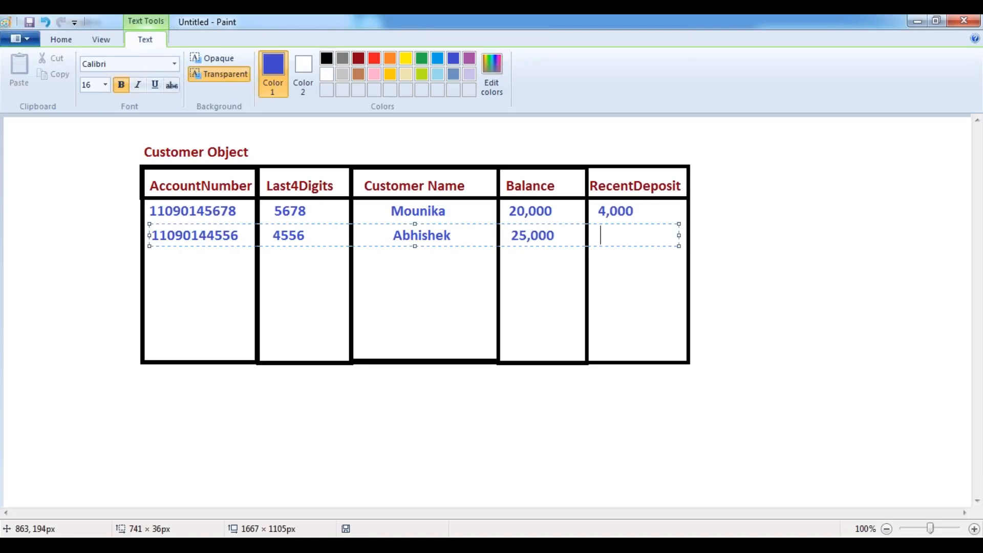
type("             3,000")
left_click(409, 157)
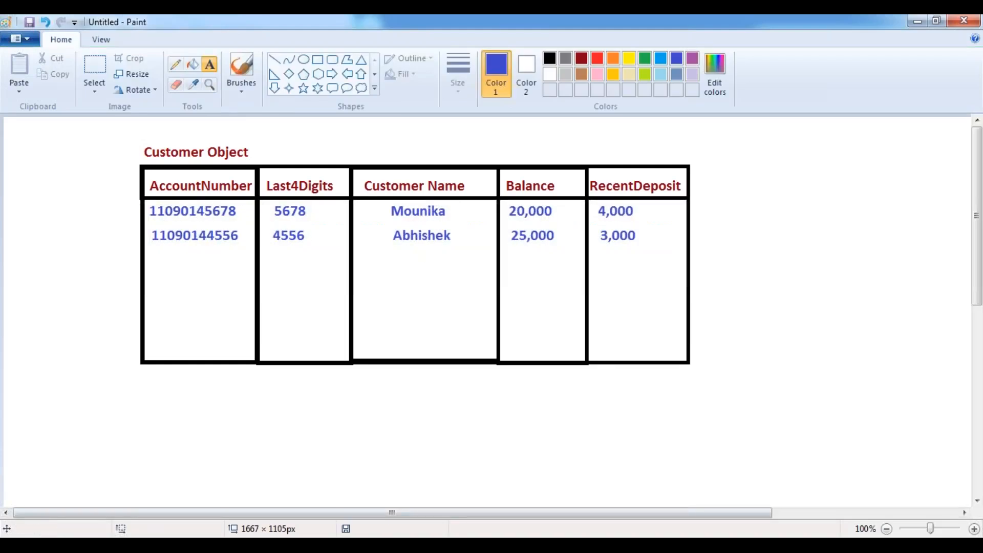
left_click(376, 545)
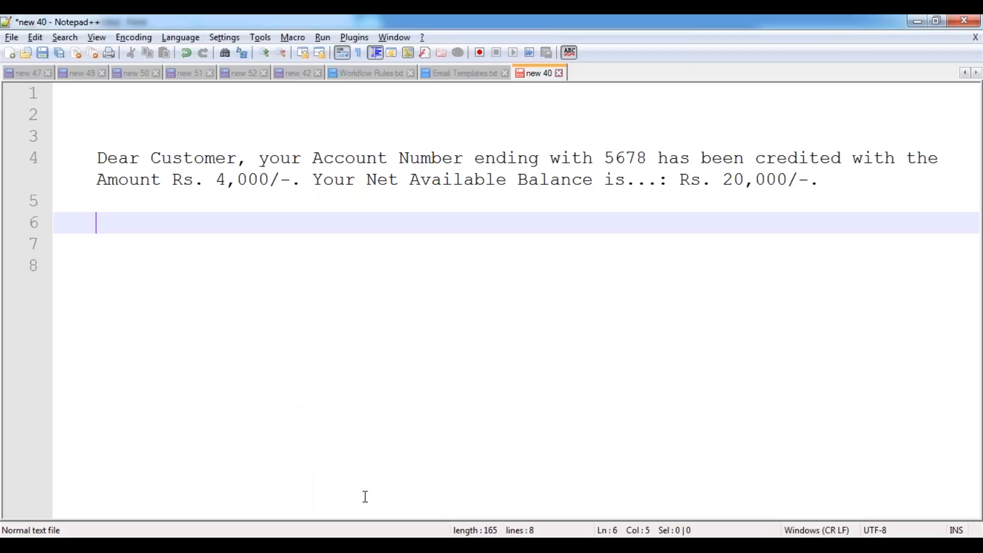
- Duplicate the line 4 sample credit message onto line 7
left_click_drag(96, 160, 831, 180)
key("ctrl+c")
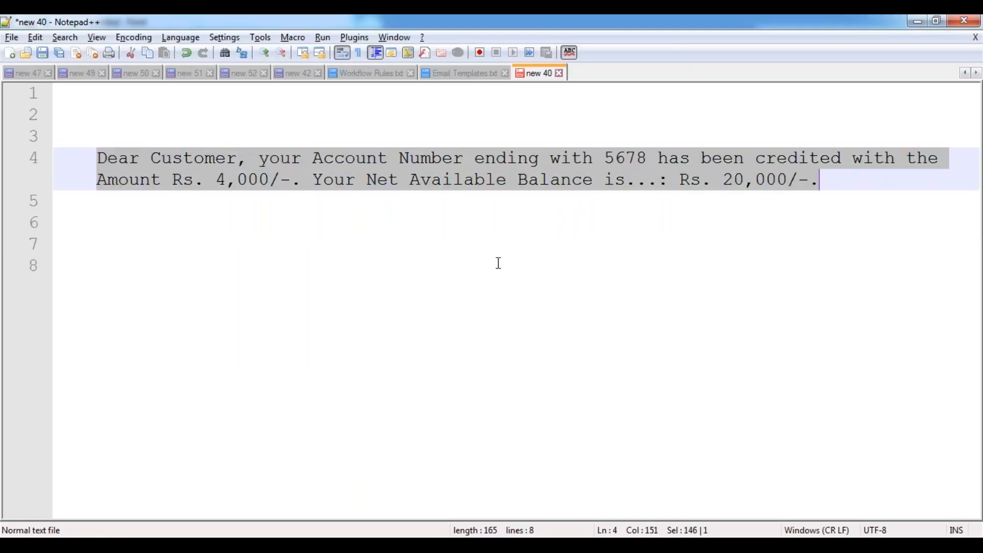
left_click(105, 240)
key("ctrl+v")
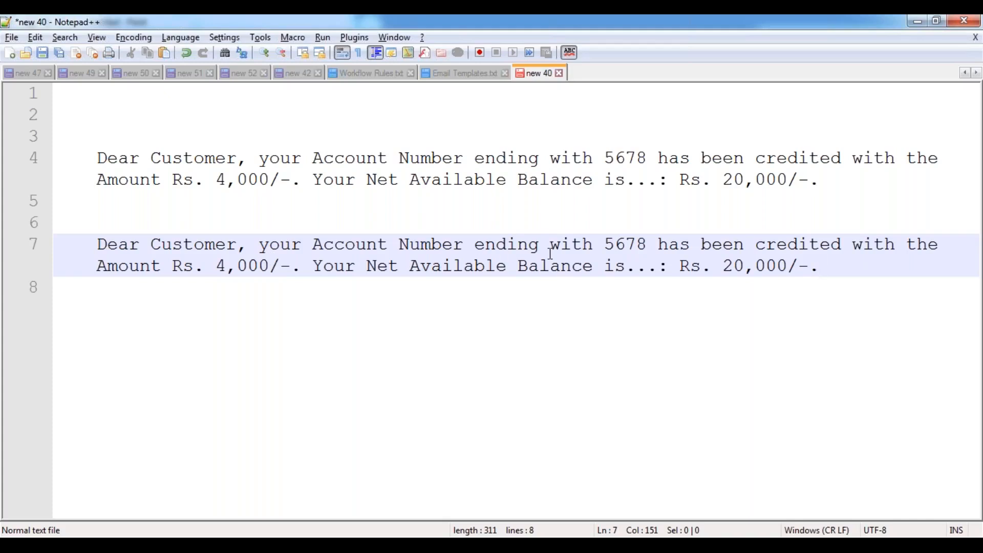
key("alt+Tab")
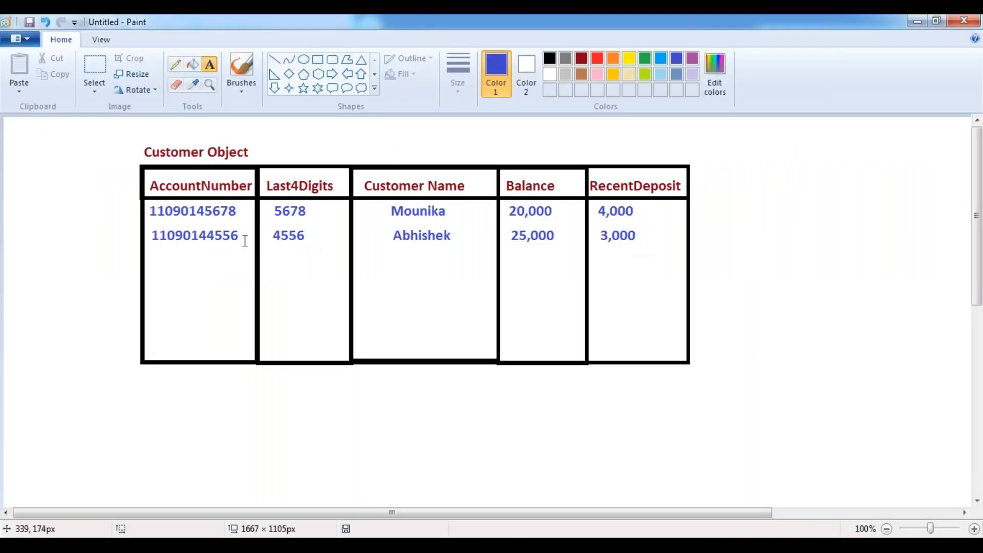
key("alt+Tab")
- Change the line 7 copy to digits 4556, amount Rs. 3,000 and balance Rs. 25,000
double_click(622, 244)
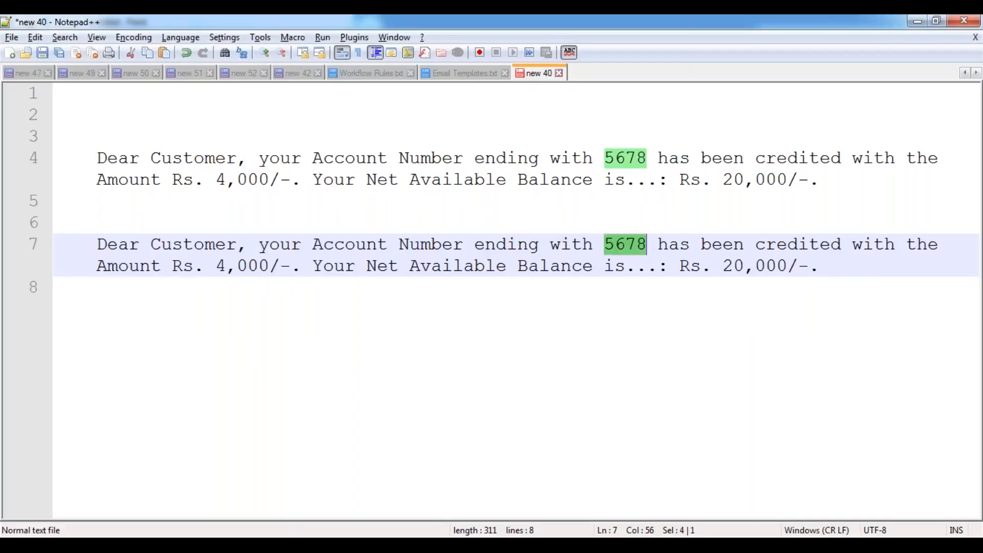
type("4556")
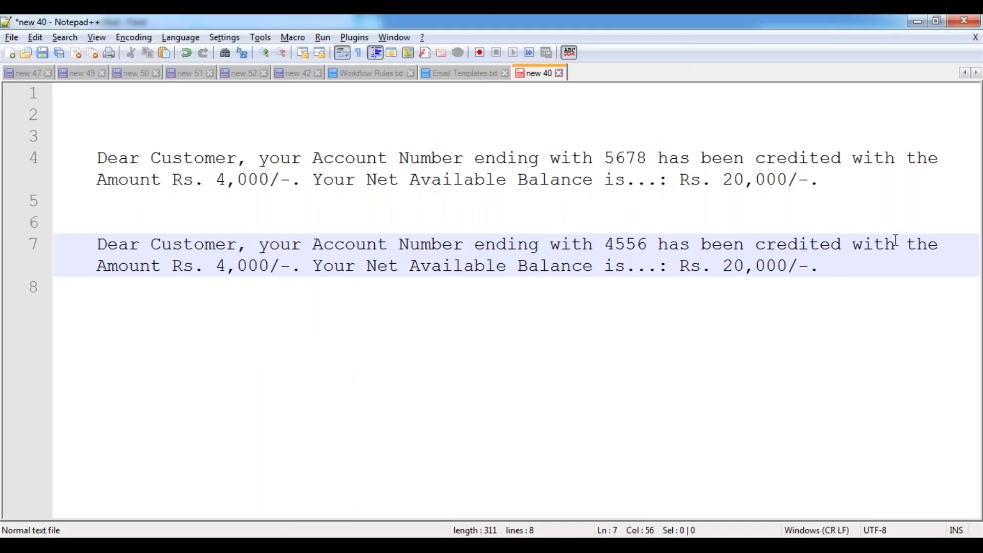
left_click(227, 267)
key("BackSpace")
type("3")
key("Right")
key("Right")
key("Right")
key("Right")
key("Right")
key("Right")
key("Right")
key("Right")
key("Right")
key("Right")
key("Right")
key("Right")
key("Right")
key("Right")
key("Right")
key("Right")
key("Right")
key("Right")
key("Right")
key("Right")
key("Right")
key("Right")
key("Right")
key("Right")
key("Right")
key("Right")
key("Right")
key("BackSpace")
type("5")
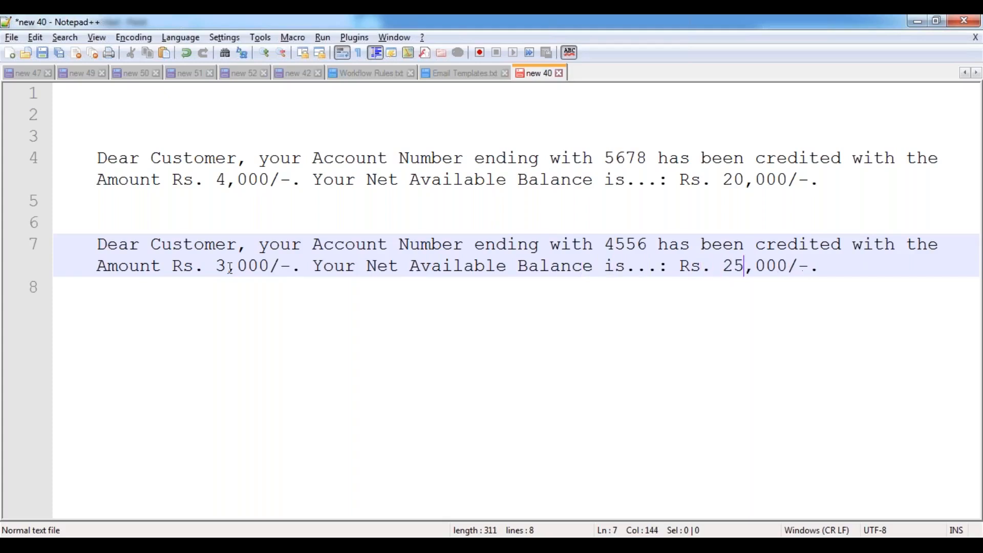
left_click(372, 317)
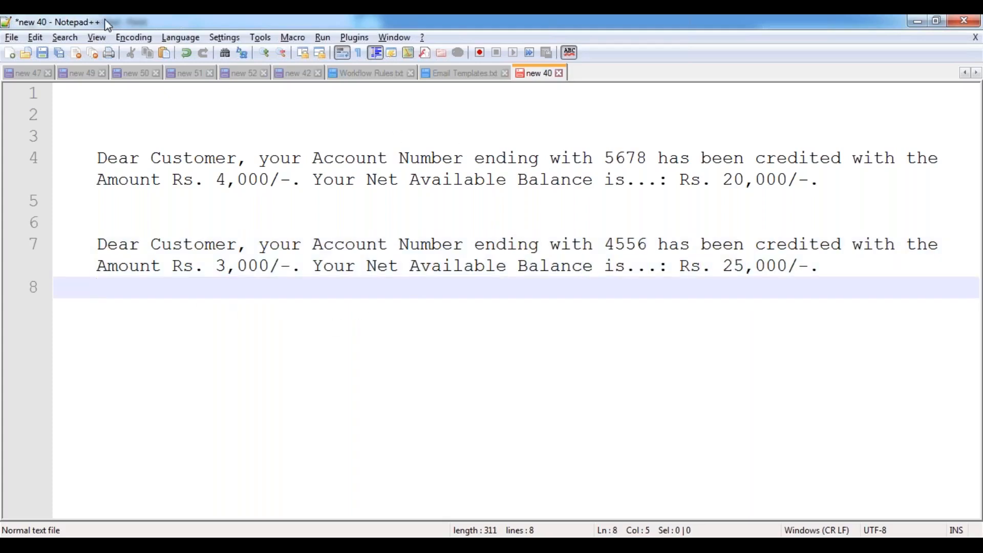
- Restore and widen the editor window beneath the Paint table, then add two blank lines
mouse_move(105, 27)
left_mouse_down()
mouse_move(119, 121)
mouse_move(228, 299)
mouse_move(258, 305)
mouse_move(245, 330)
mouse_move(239, 284)
left_mouse_up()
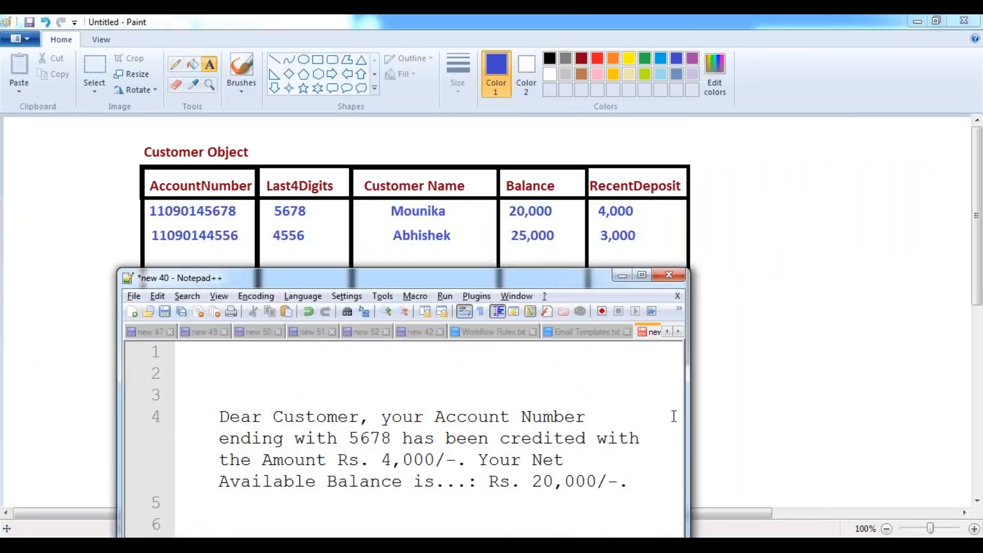
left_click_drag(689, 408, 978, 382)
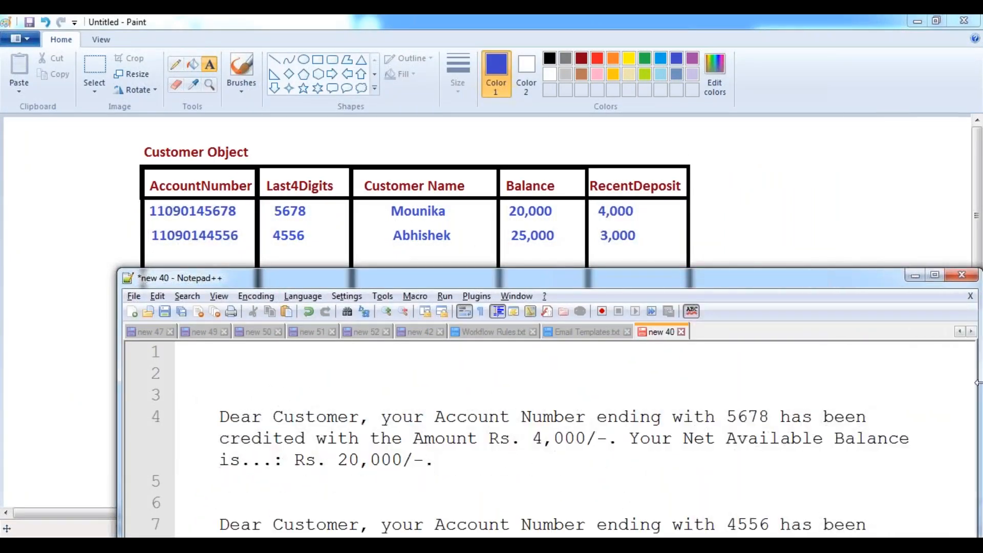
left_click_drag(121, 402, 24, 405)
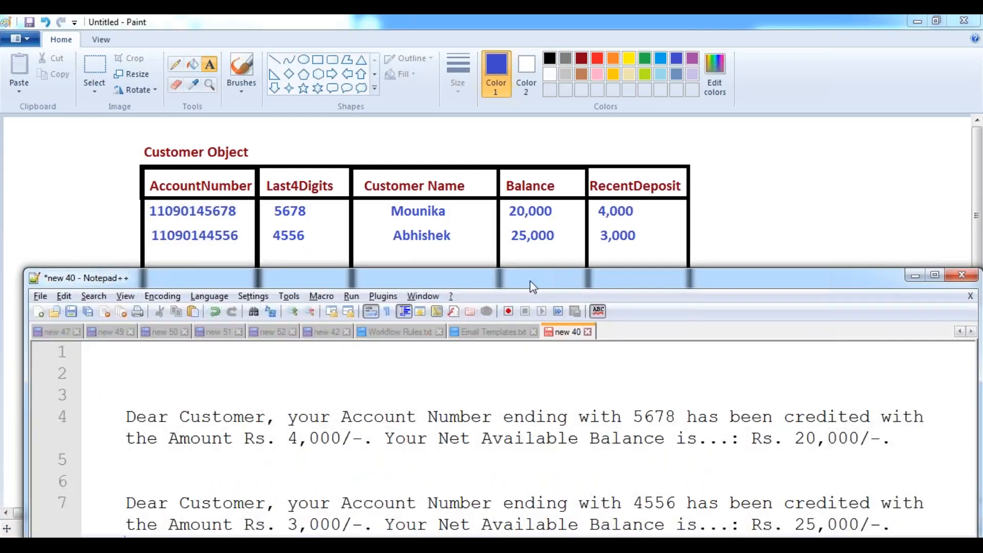
left_click_drag(527, 278, 517, 271)
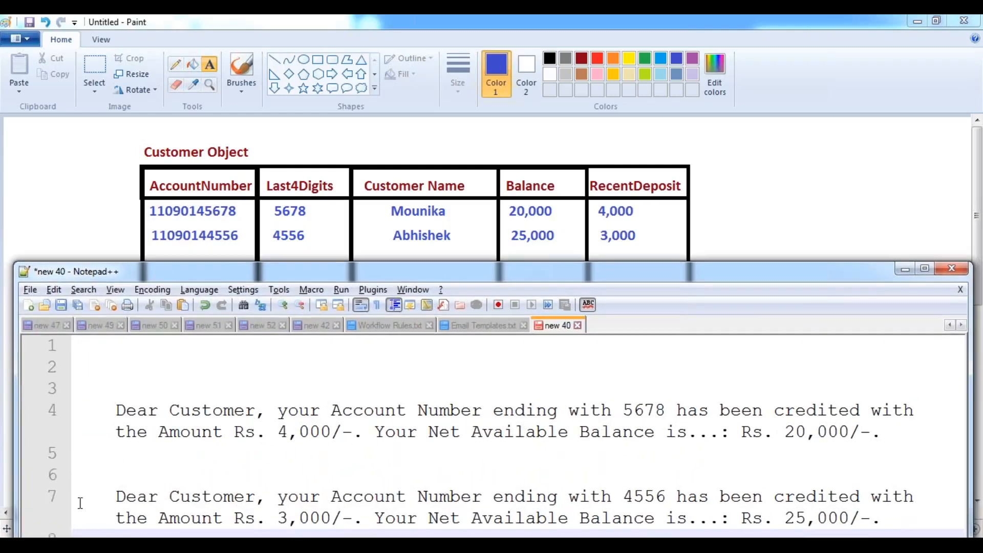
key("Return")
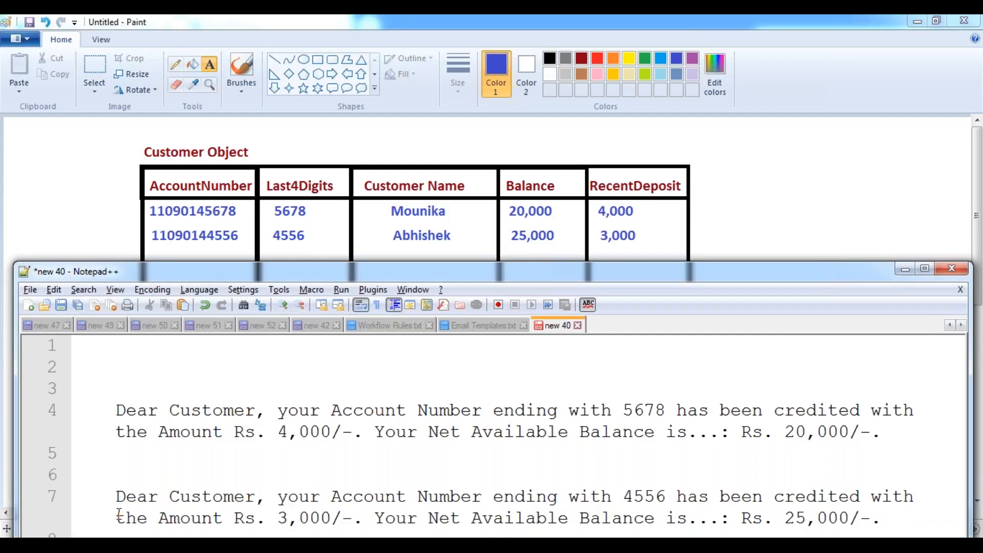
key("Return")
key("Return")
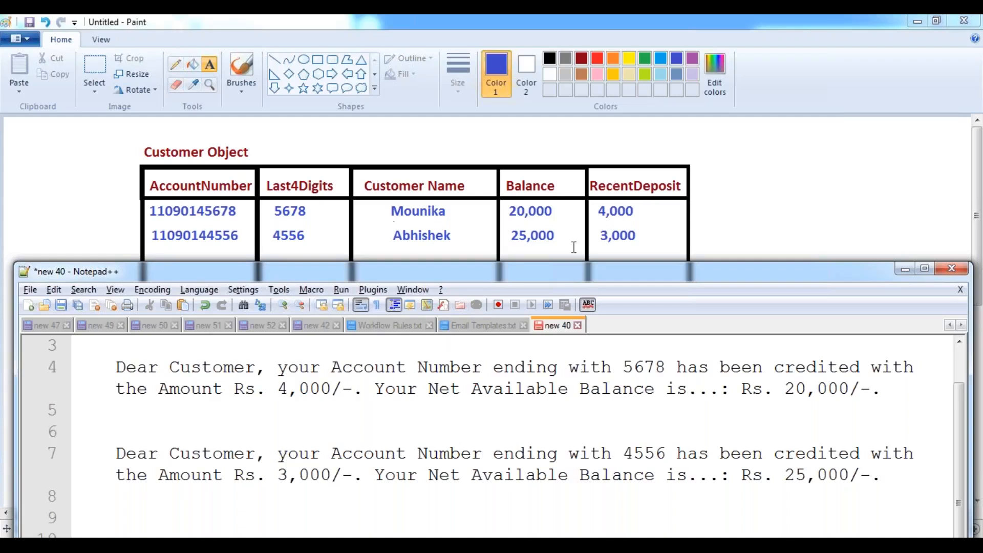
- Maximize Notepad++ and paste the line 4 credit message onto line 10
left_click(925, 270)
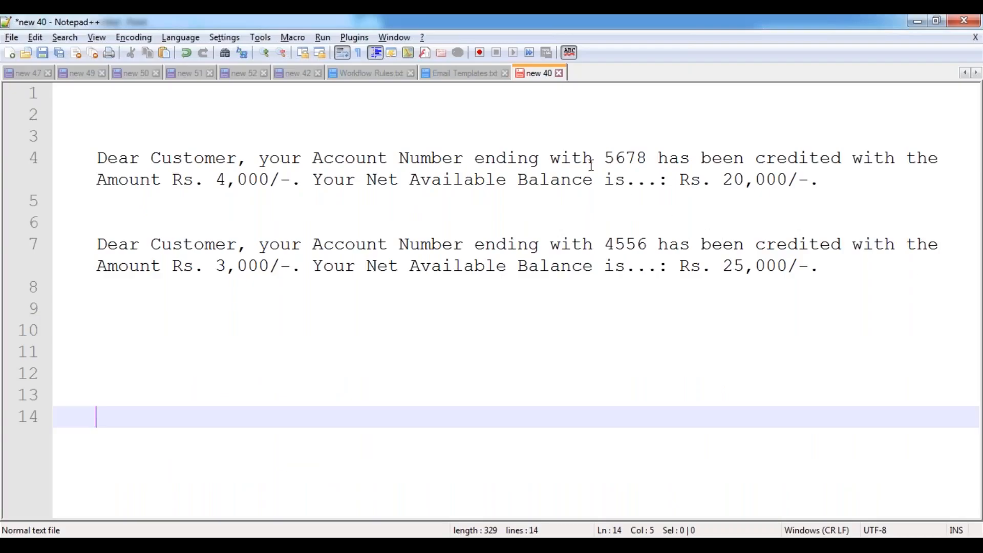
left_click_drag(605, 158, 648, 157)
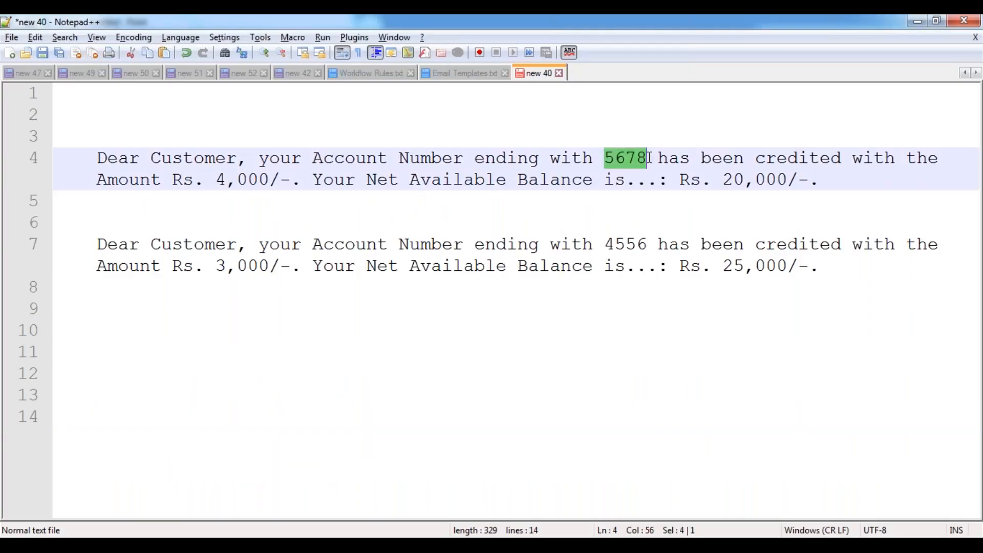
left_click(107, 329)
key("ctrl+v")
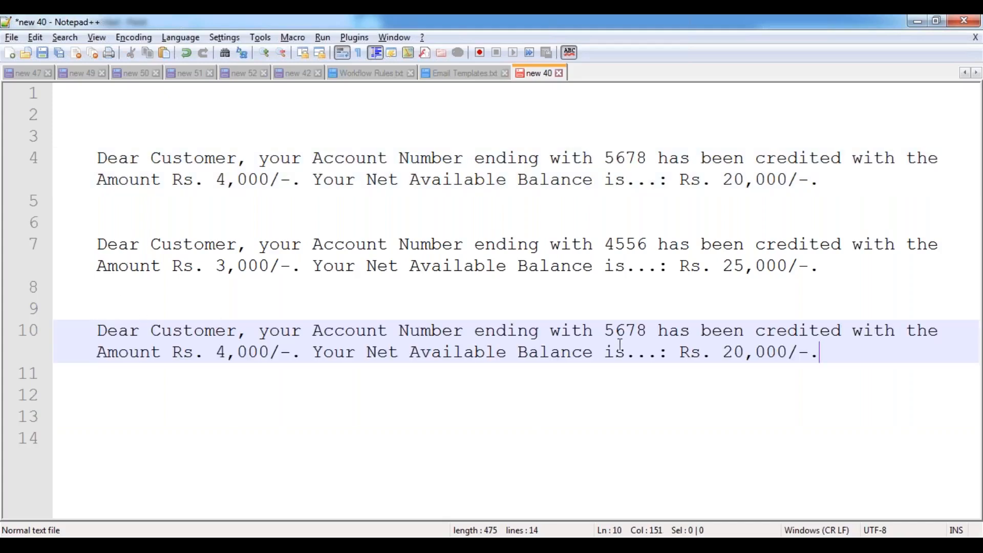
- Replace 5678 with XXXXX and the 4,000 and 20,000 amounts with XXXXXX on line 10
double_click(625, 330)
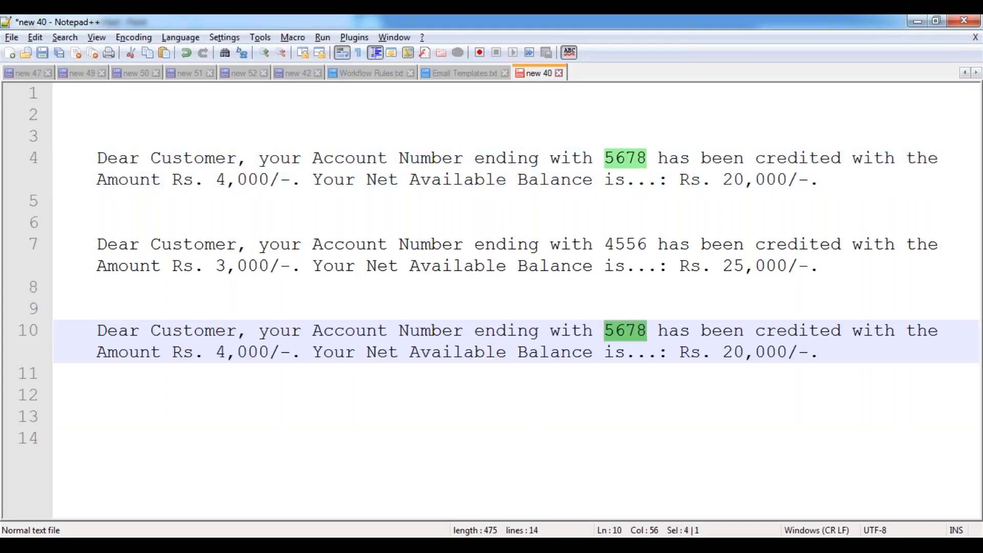
type("XXXXX")
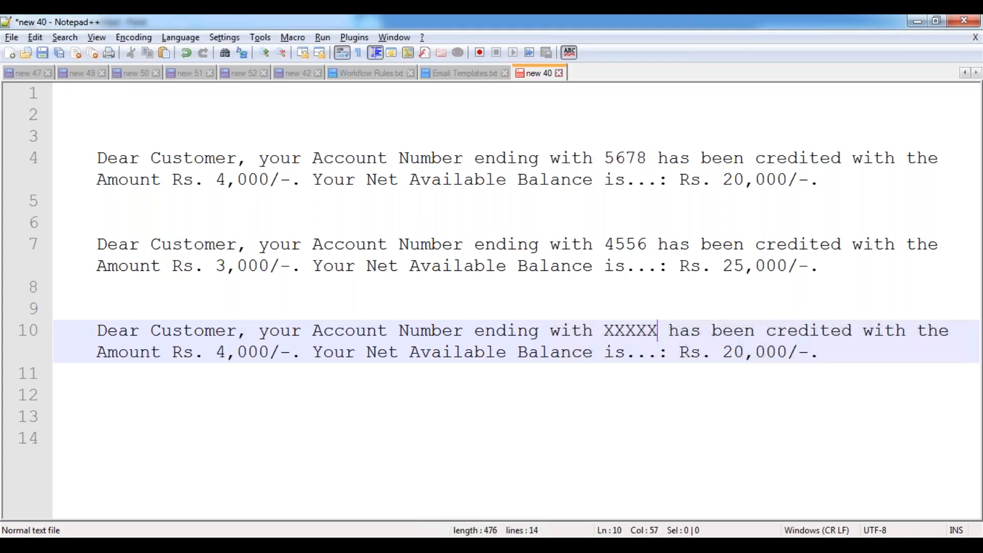
key("Down")
key("Right")
key("Right")
key("Right")
key("Right")
key("Right")
key("Right")
key("shift+Right")
key("shift+Right")
key("shift+Right")
key("shift+Right")
key("shift+Right")
key("shift+Right")
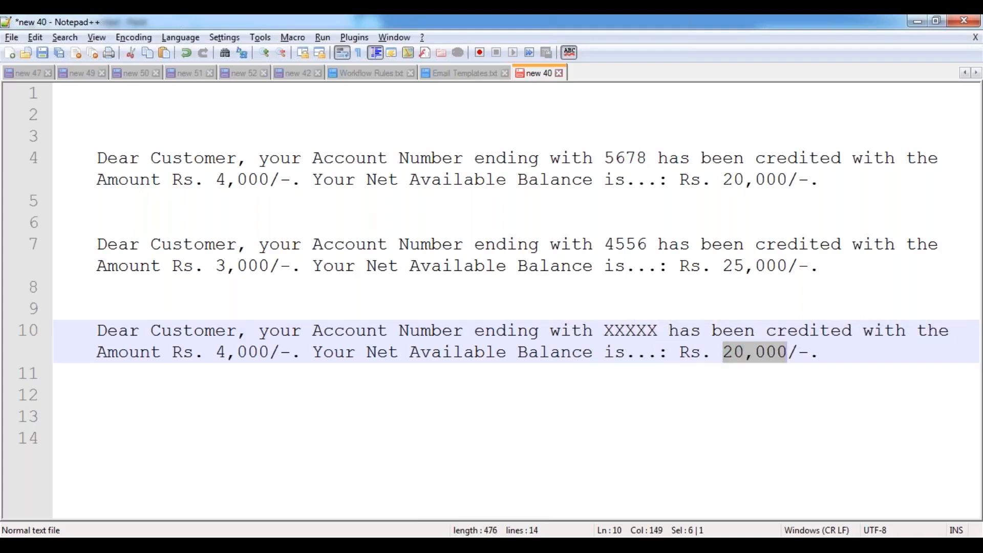
type("XXXXXX")
key("Left")
key("Left")
key("Left")
key("Left")
key("Left")
key("Left")
key("Left")
key("Left")
key("Left")
key("Left")
key("Left")
key("Left")
key("Left")
key("Left")
key("Left")
key("Left")
key("Left")
key("Left")
key("Left")
key("Left")
key("Left")
key("Right")
key("shift+Left")
key("shift+Left")
key("shift+Left")
key("shift+Left")
key("shift+Left")
type("XXXXXX")
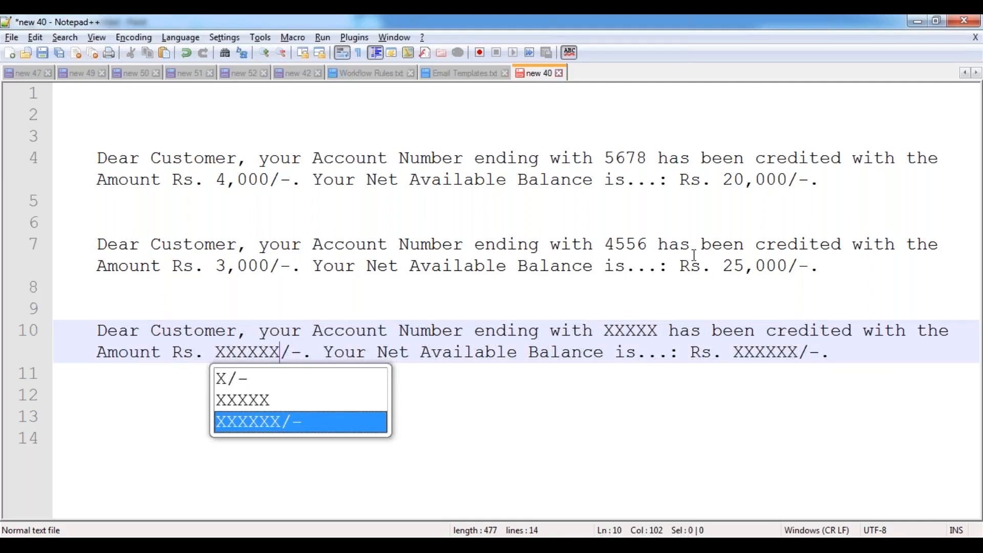
left_click(566, 275)
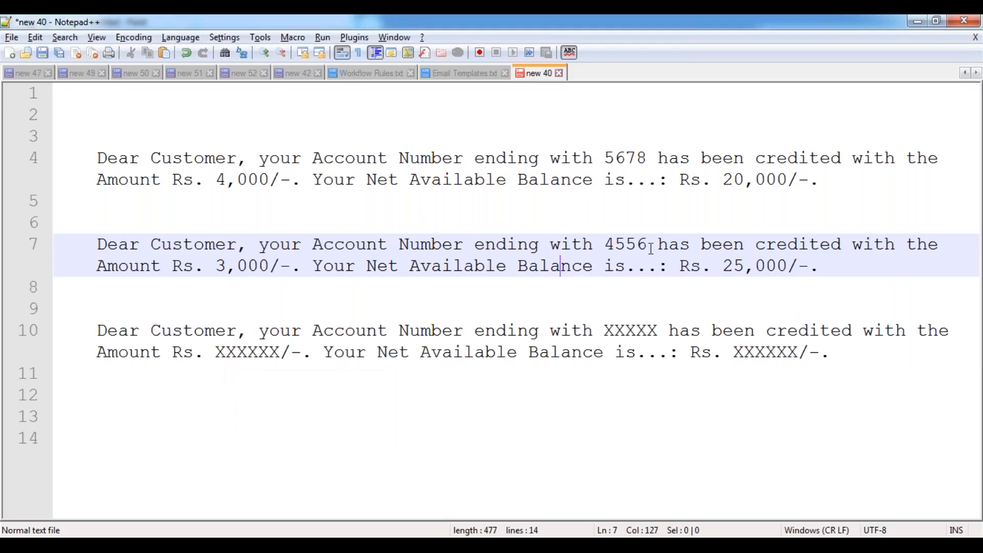
double_click(638, 331)
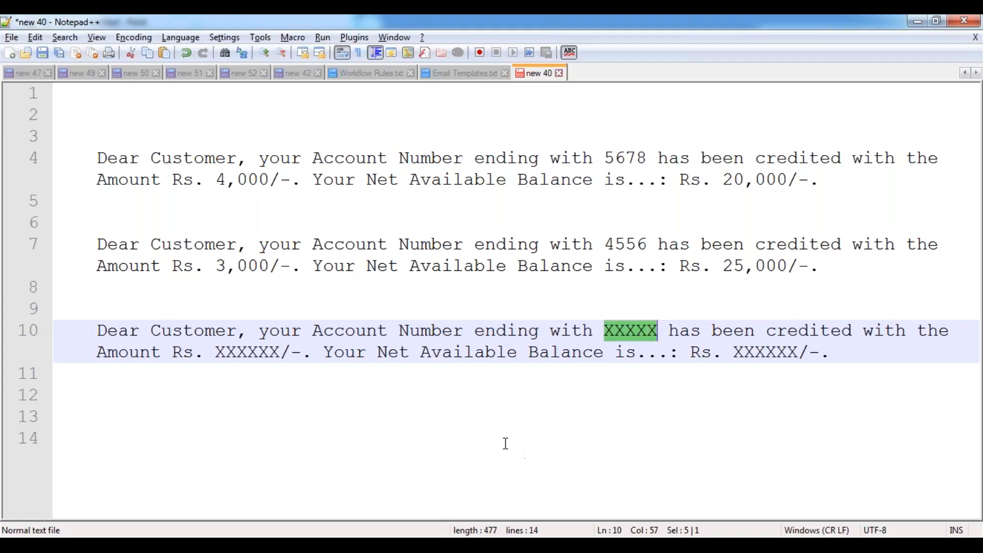
- Paste a copy of the line 10 placeholder sentence onto line 12 and select its XXXXX
left_click(379, 352)
left_click_drag(97, 330, 733, 352)
left_click(578, 359)
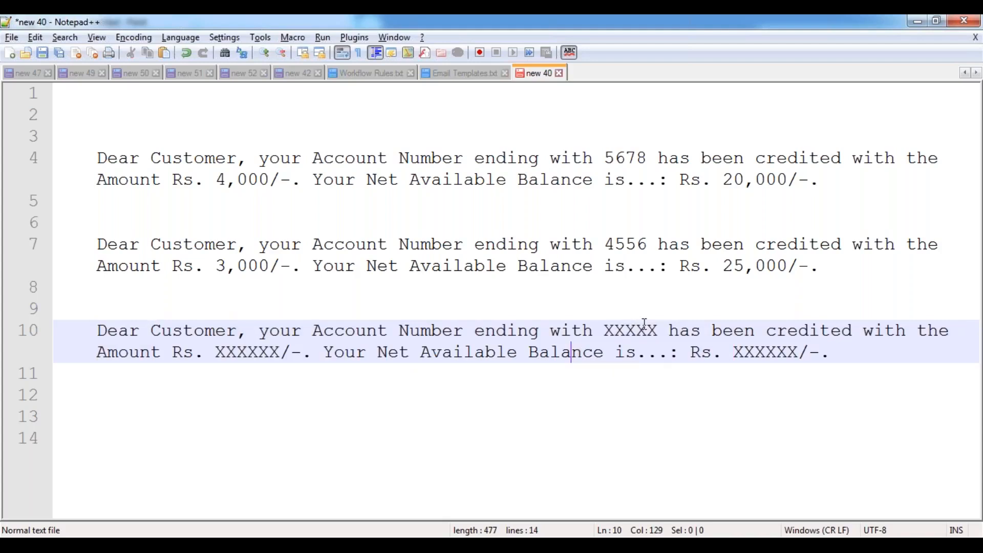
double_click(636, 330)
double_click(254, 354)
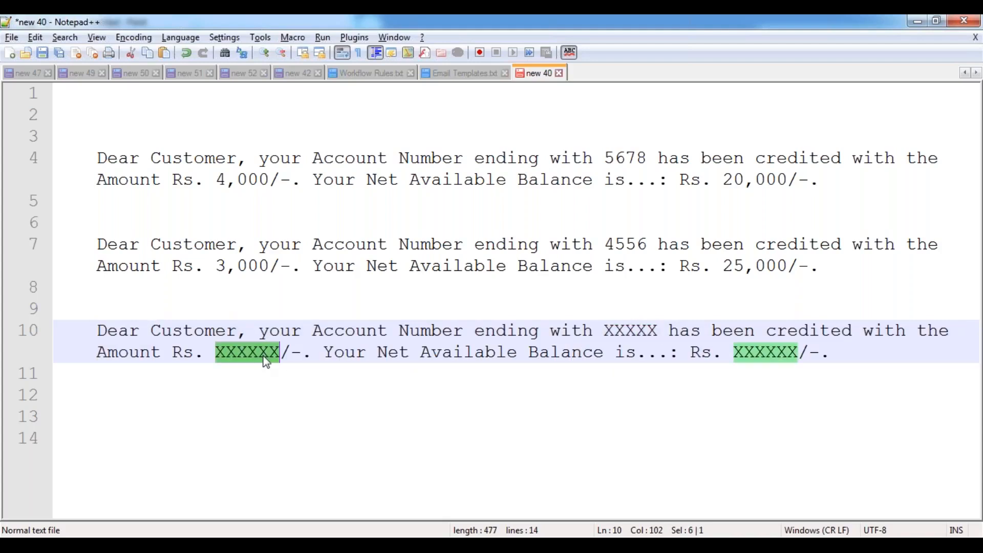
left_click_drag(97, 330, 838, 345)
key("ctrl+c")
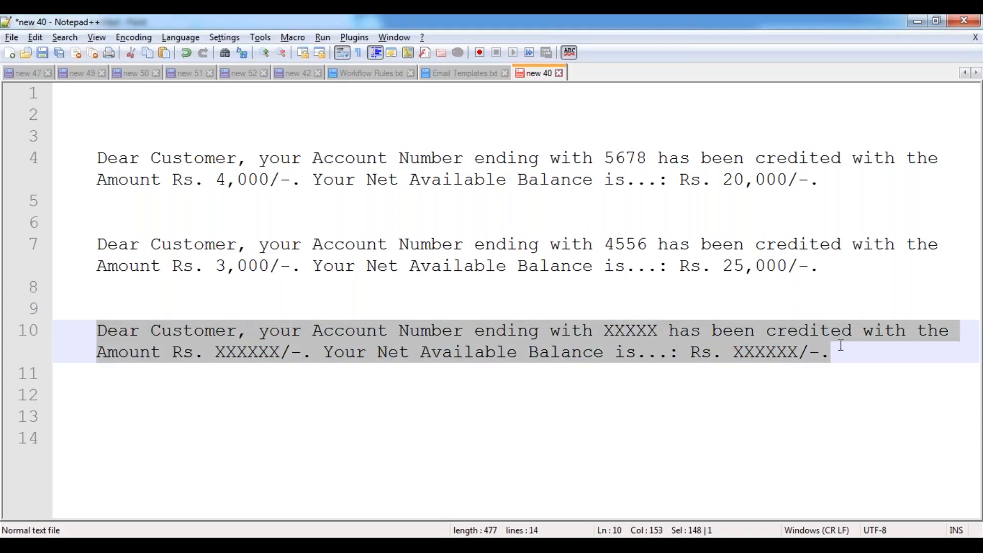
left_click(834, 353)
key("Return")
key("Return")
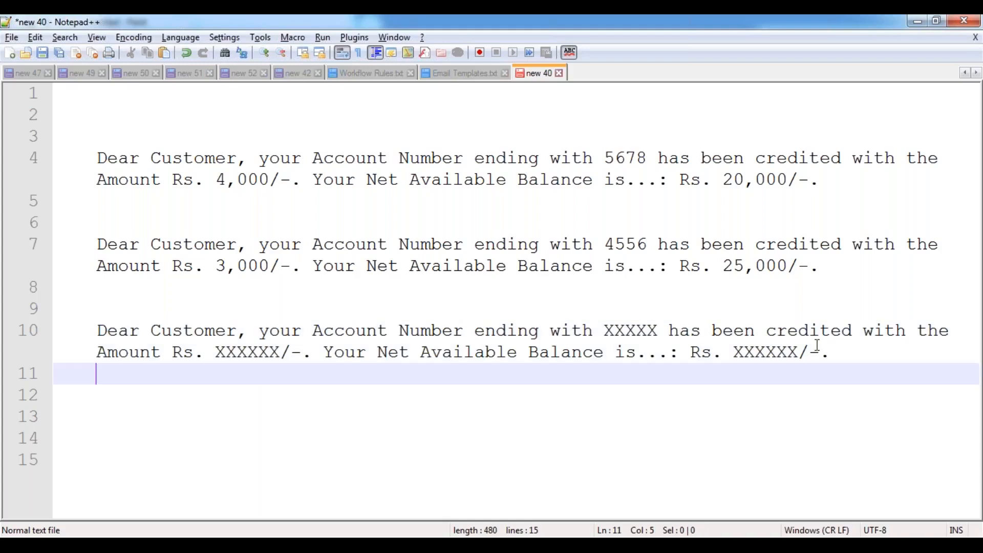
key("ctrl+v")
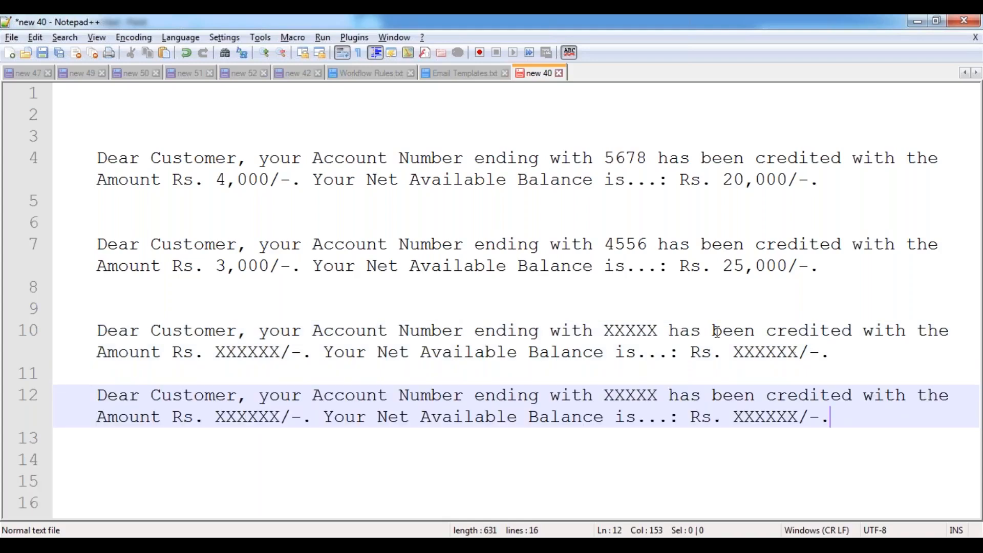
double_click(631, 396)
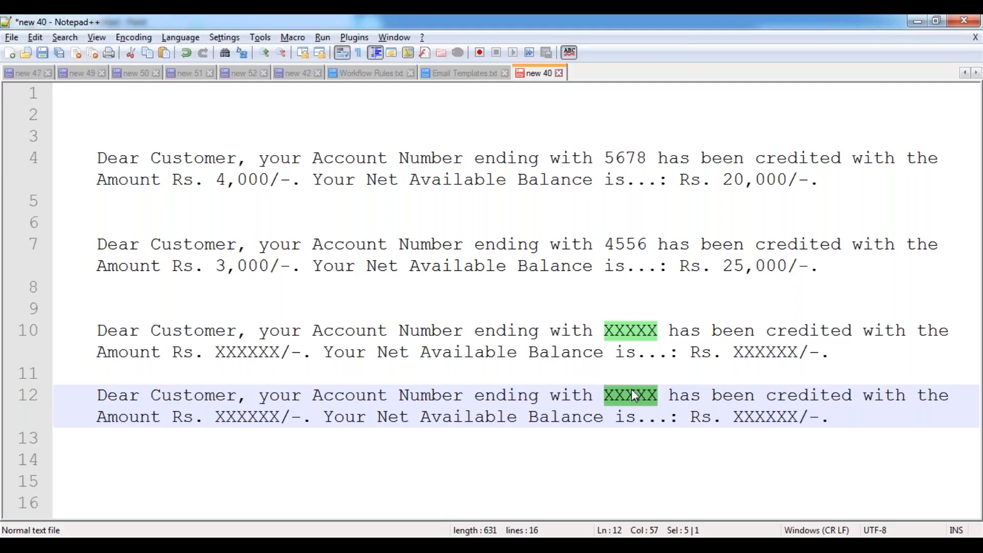
key("alt+Tab")
key("alt+Tab")
- In Email Templates.txt, rename the heading to 'Merge Fields / Binding Variables:' and extend its dashed underline
left_click(456, 74)
scroll(274, 160, "down", 6)
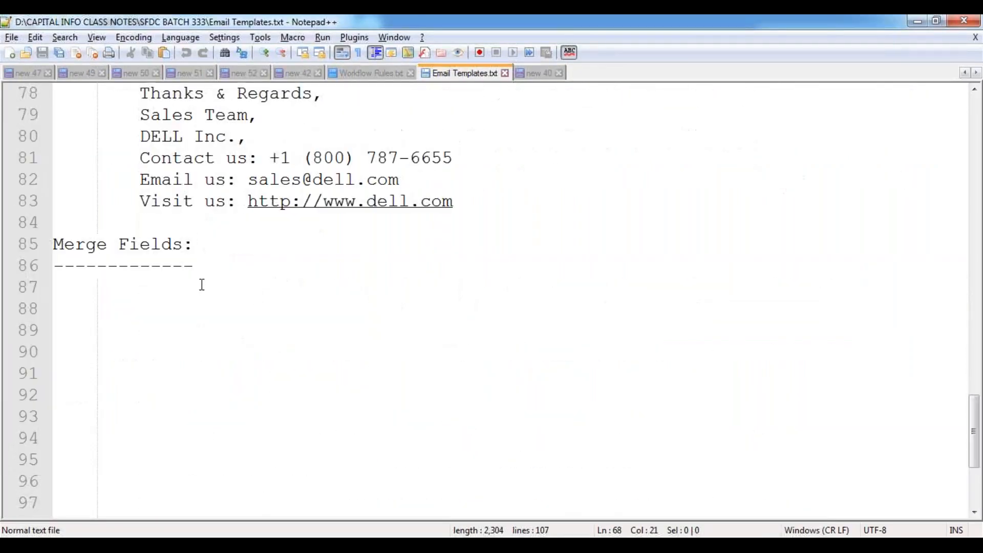
left_click_drag(197, 250, 51, 247)
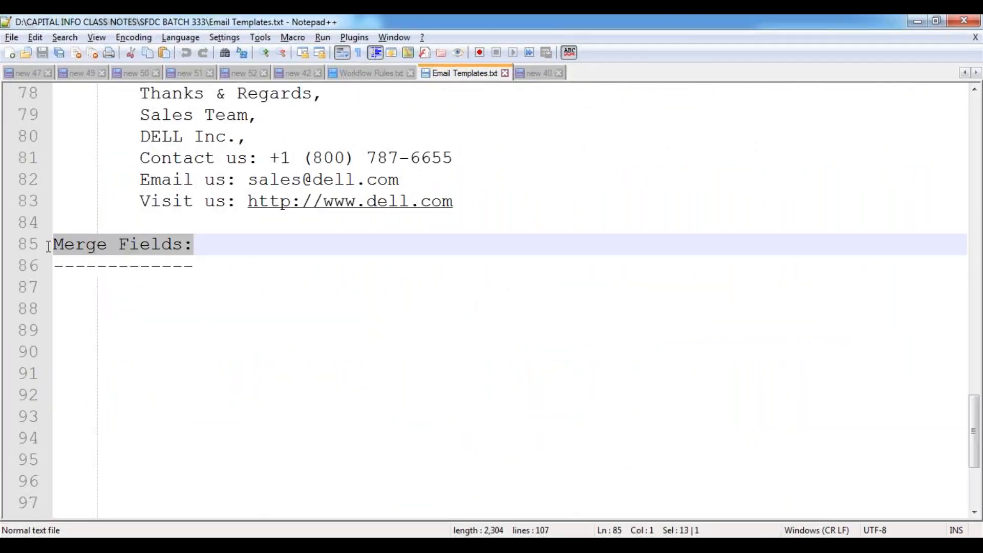
left_click(185, 248)
type("/ Bin")
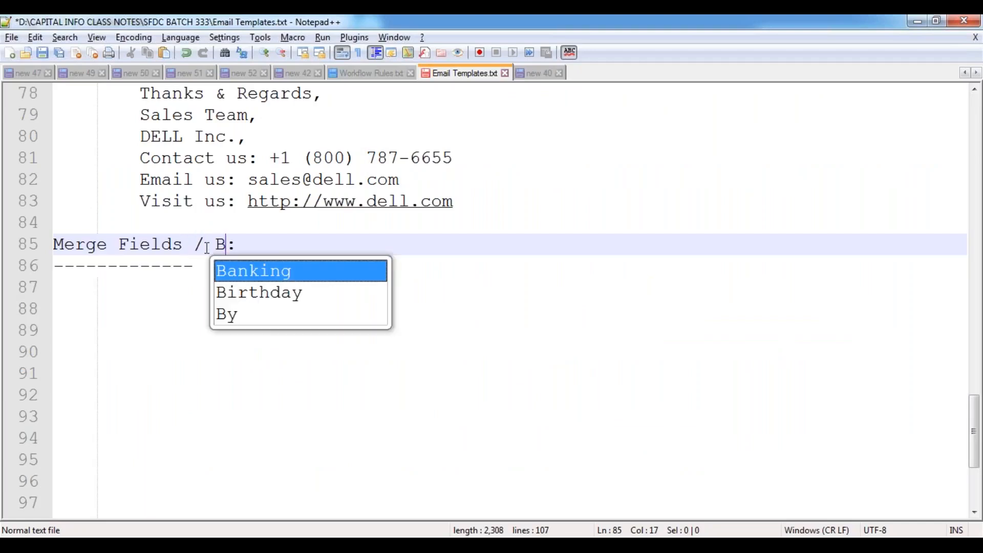
type("ding Varia")
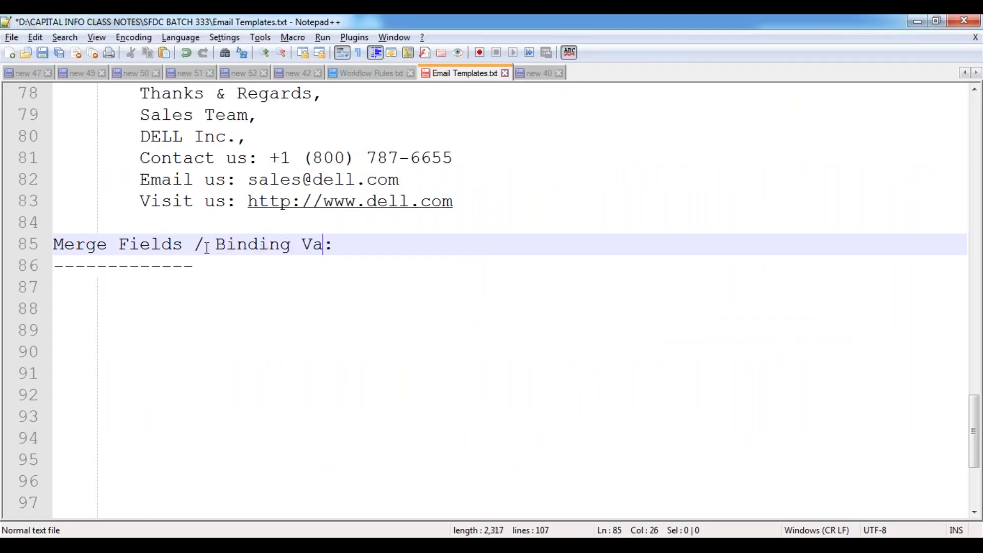
type("bles")
key("Down")
type("--------------------")
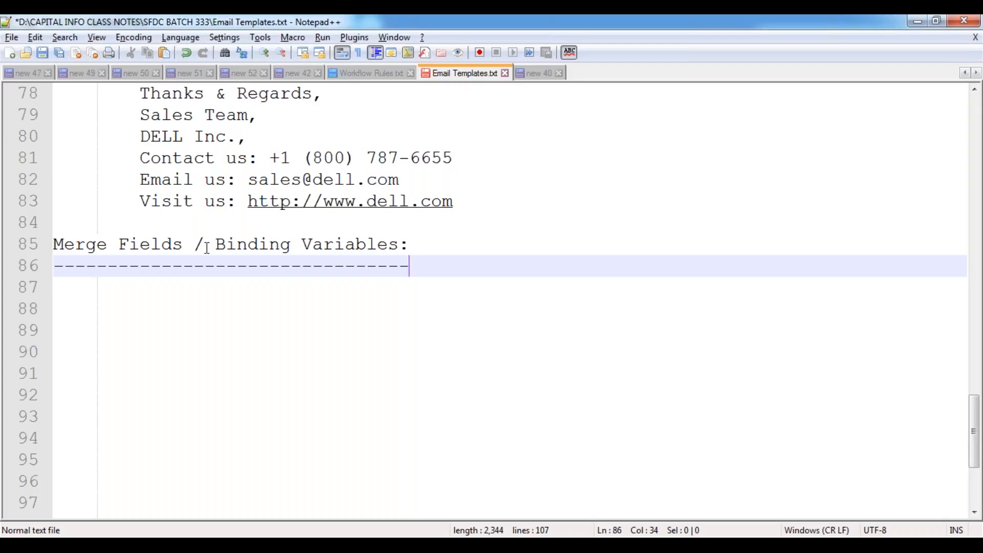
scroll(207, 248, "down", 2)
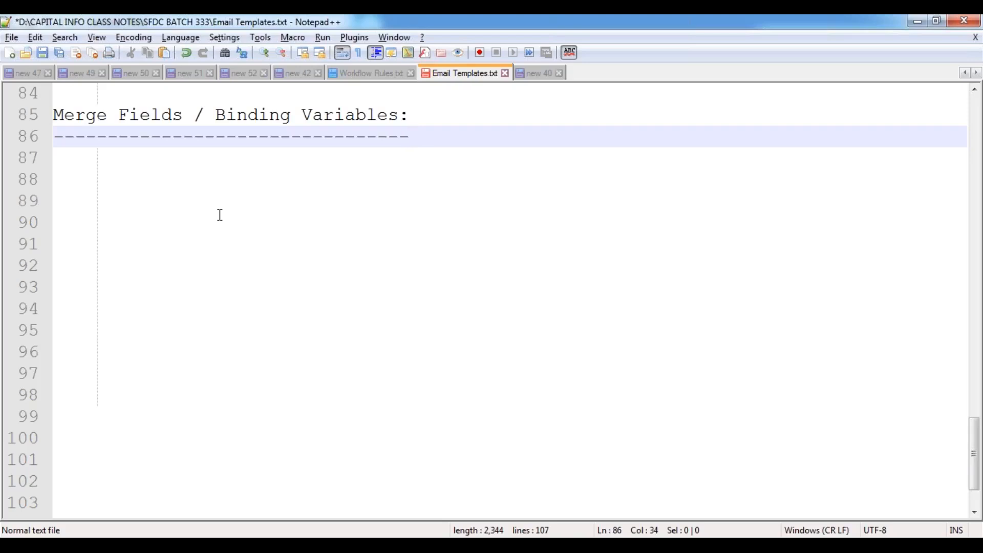
- Review the Customer Object table in Paint, then return to the new 40 document
key("alt+Tab")
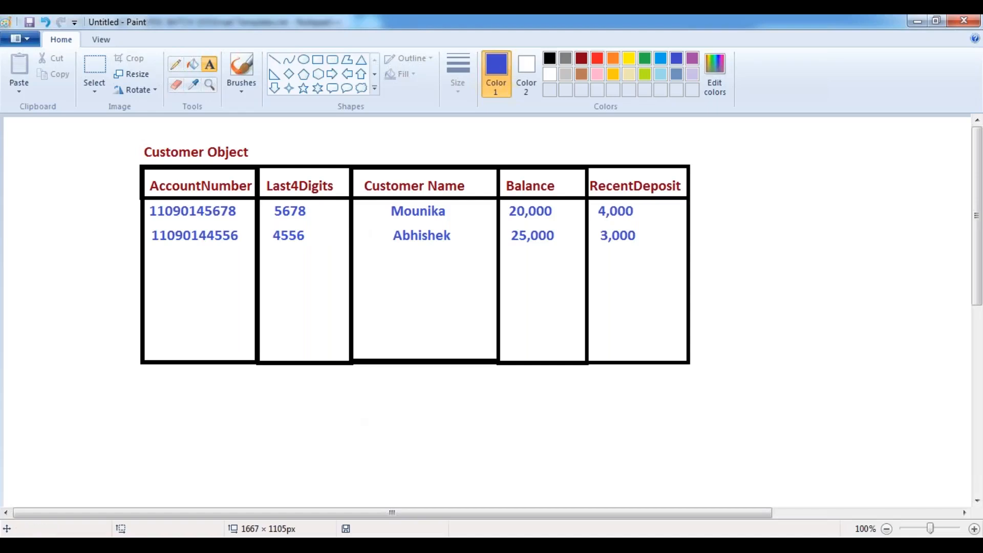
key("alt+Tab")
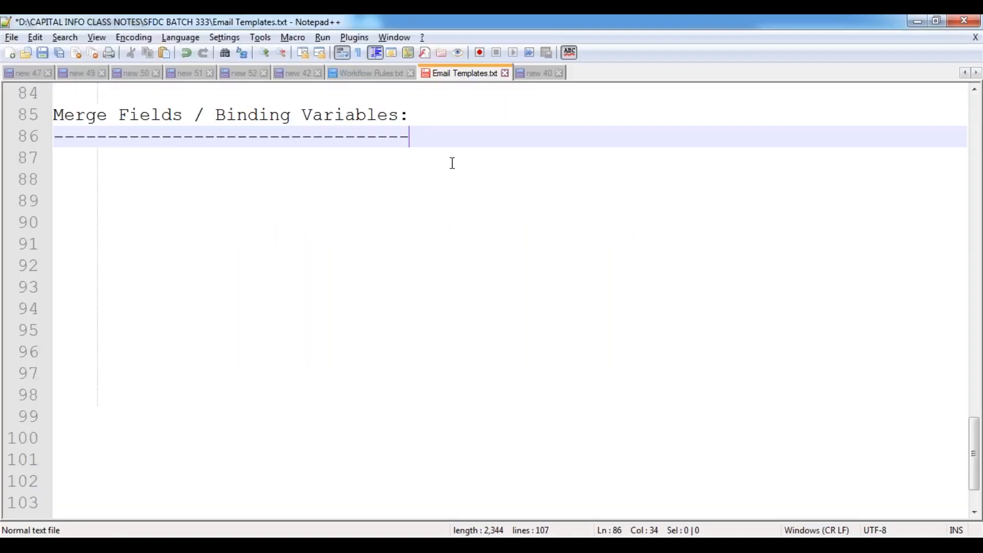
left_click(540, 73)
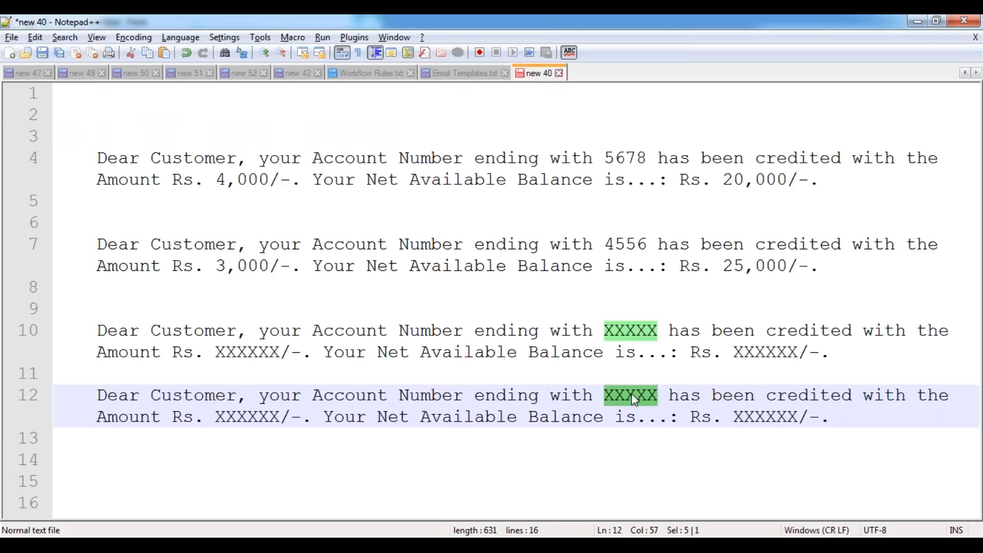
- Replace the XXXXX placeholder on line 12 with the {!Customer.Last4Digits} merge field
key("Delete")
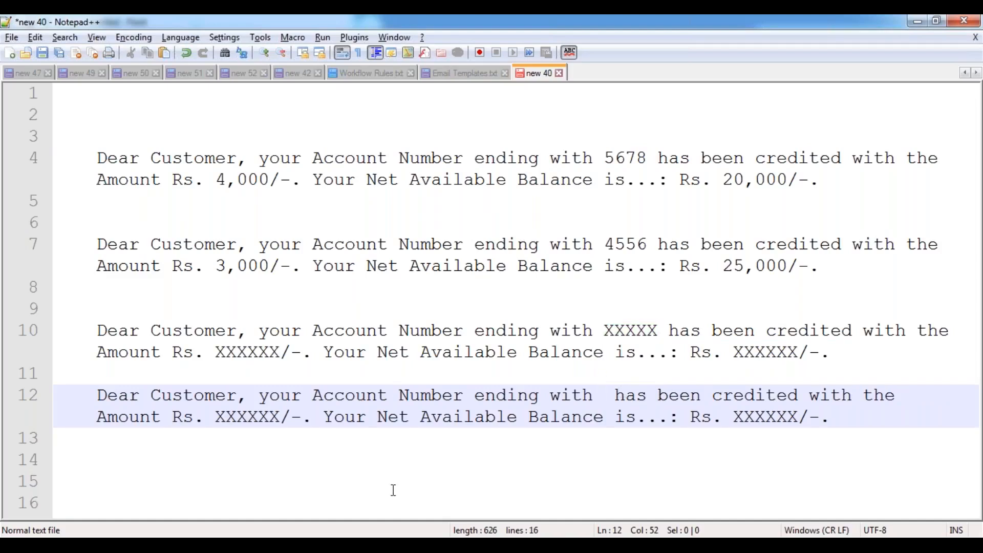
left_click(394, 544)
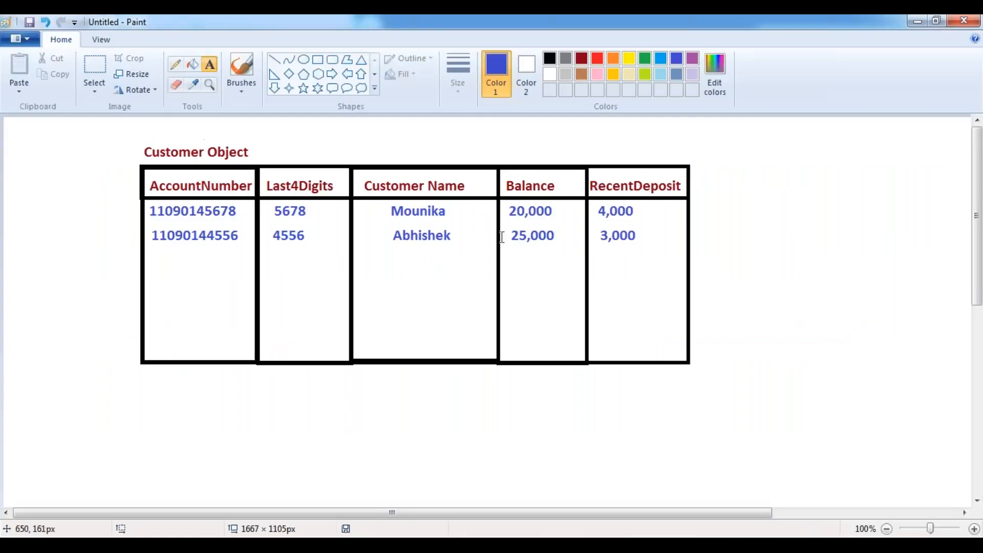
key("alt+Tab")
type("{!}")
key("Left")
type("!")
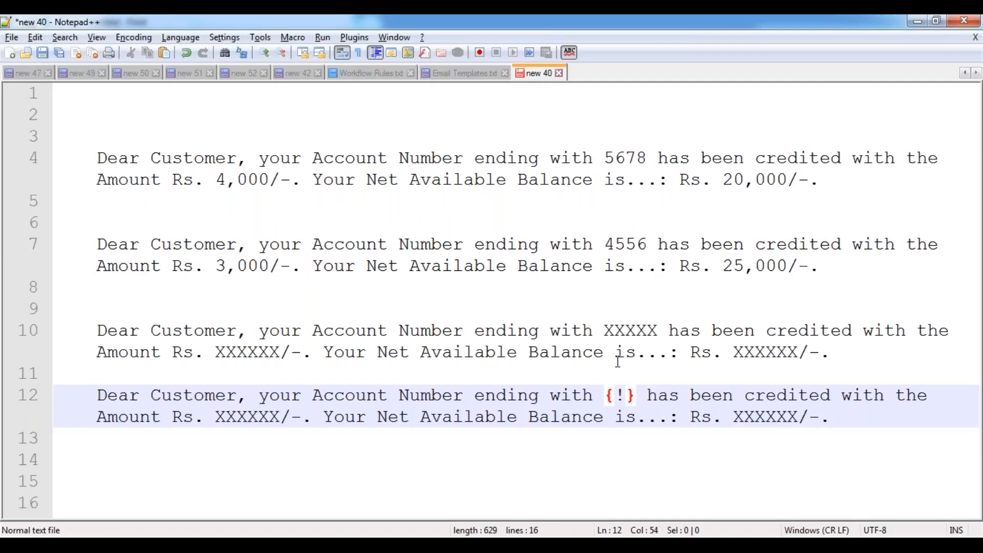
type("Customer.")
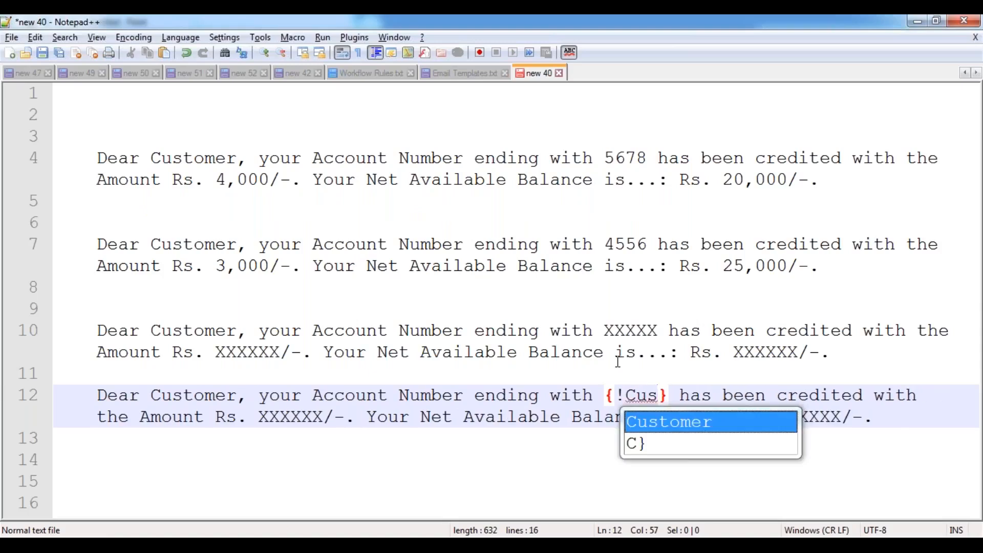
key("Return")
type(".")
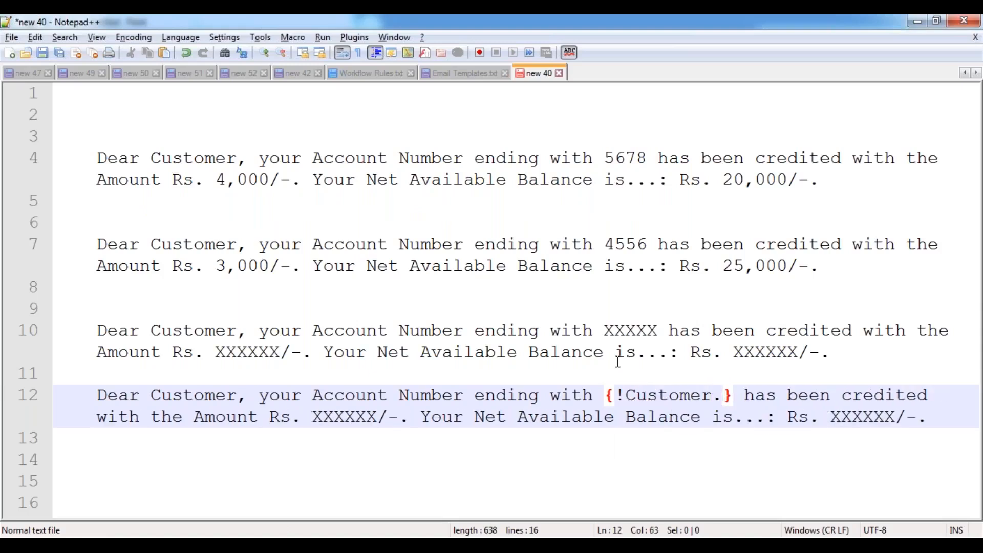
key("alt+Tab")
key("alt+Tab")
type("Last4Dgiti")
key("BackSpace")
key("BackSpace")
key("BackSpace")
key("BackSpace")
type("igits")
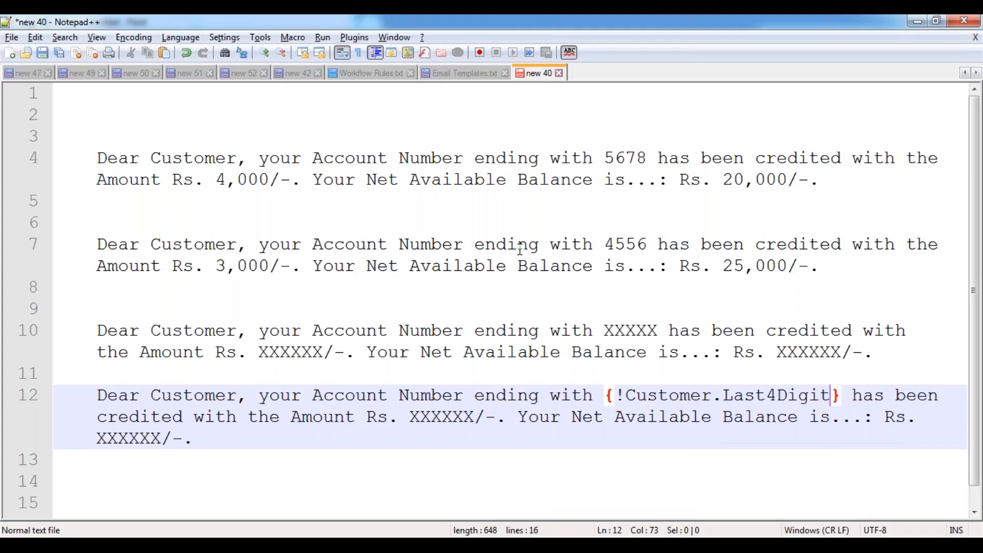
key("alt+Tab")
key("alt+Tab")
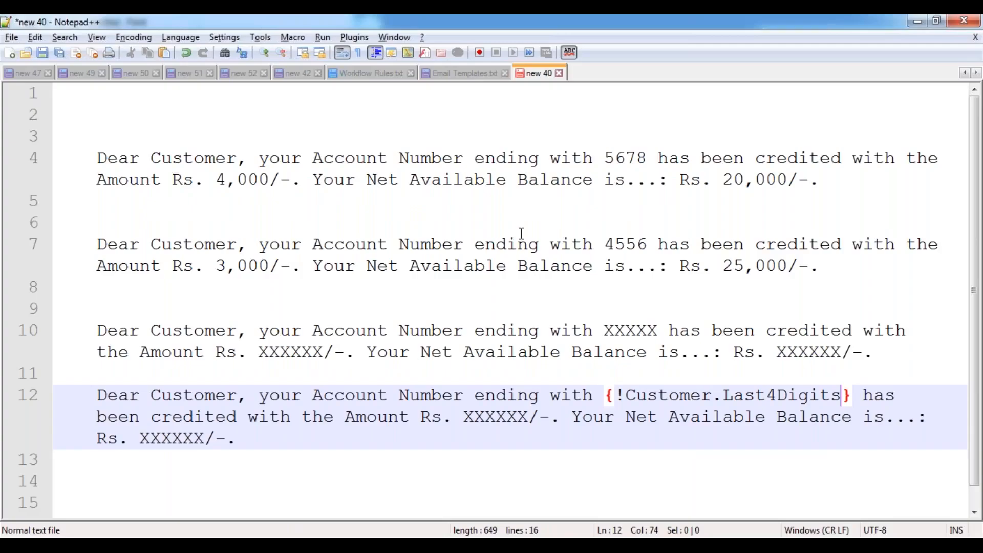
scroll(631, 372, "down", 1)
left_click_drag(626, 373, 712, 374)
double_click(794, 378)
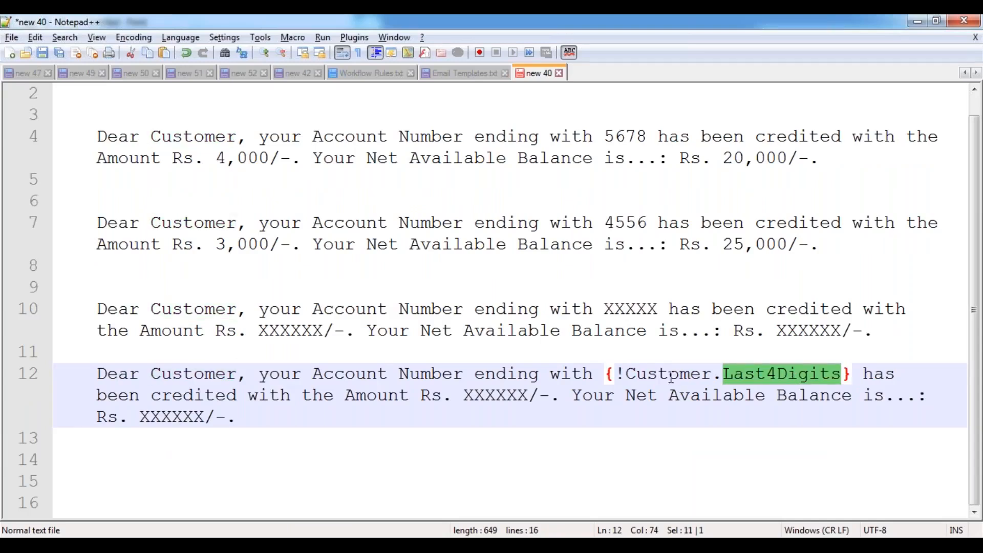
- Replace the amount placeholder with the {!Customer.RecentDeposit} merge field
double_click(504, 396)
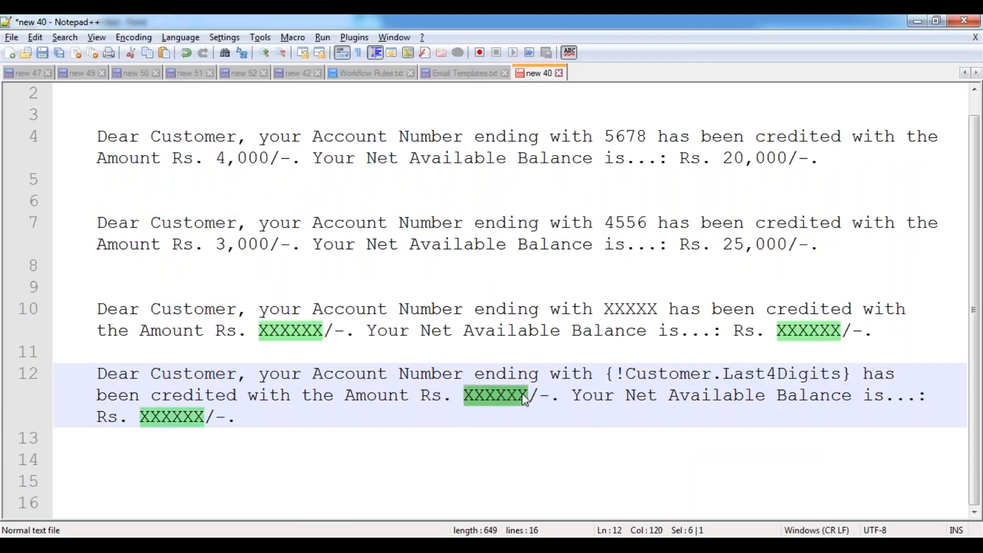
key("BackSpace")
type("{}")
key("Left")
type("!Custo")
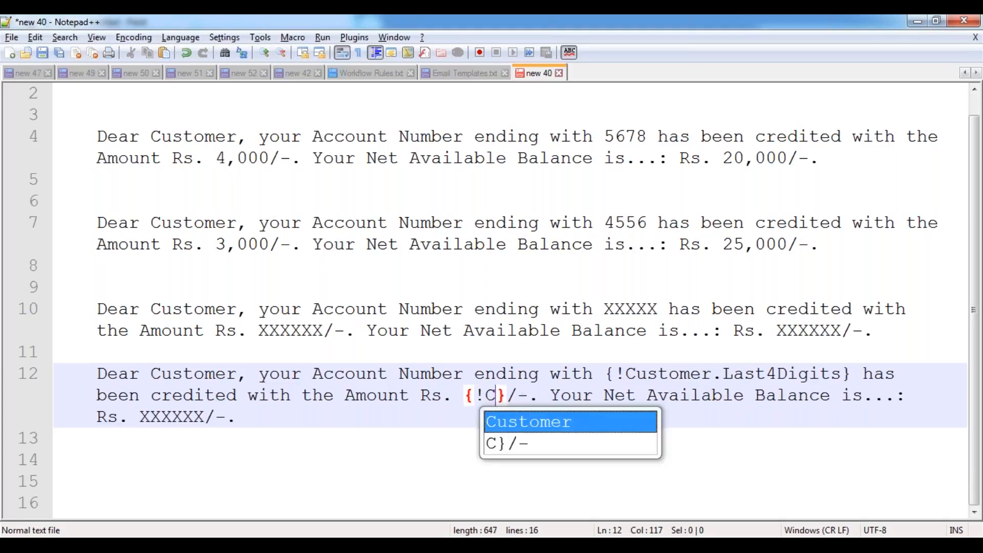
key("BackSpace")
type("to")
key("Return")
type(".")
key("alt+Tab")
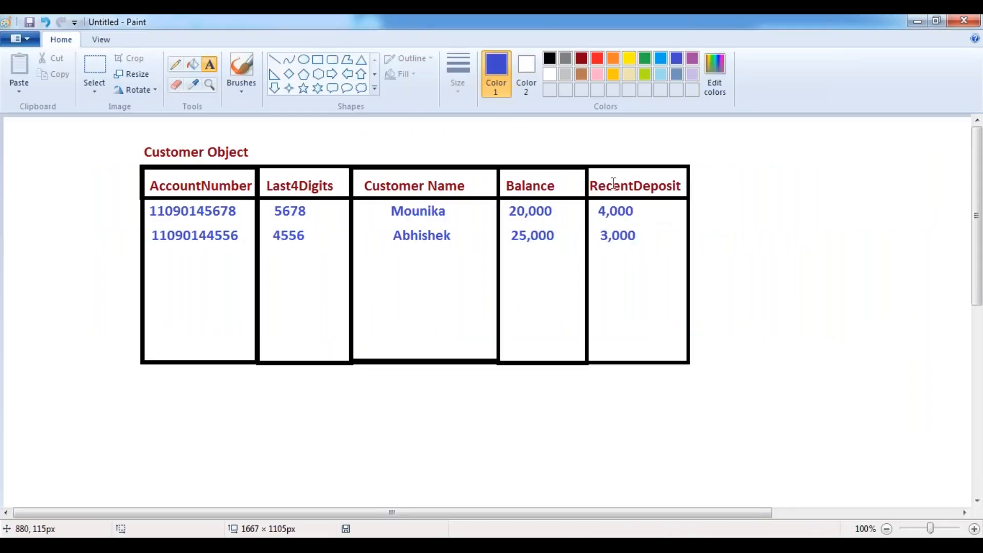
key("alt+Tab")
type("RecentDe")
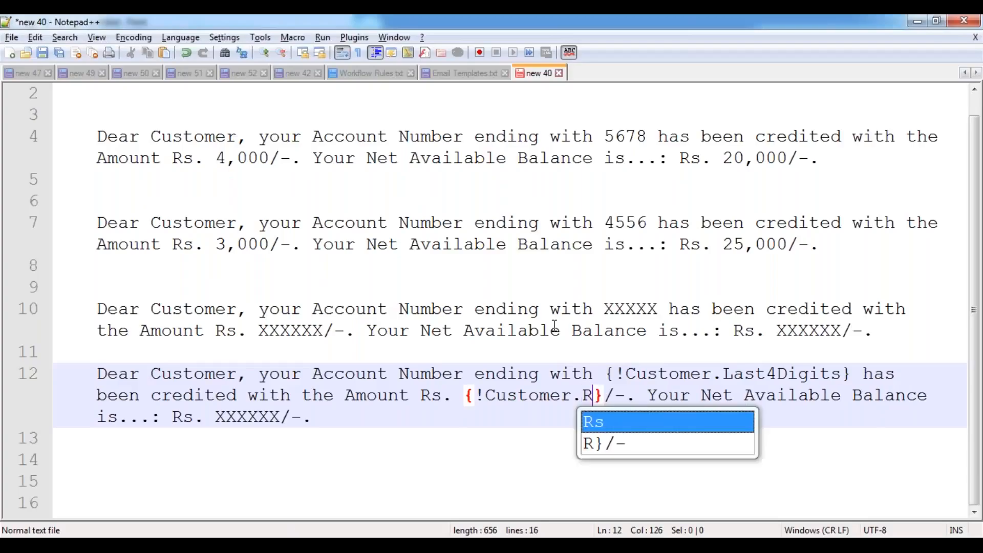
type("posit")
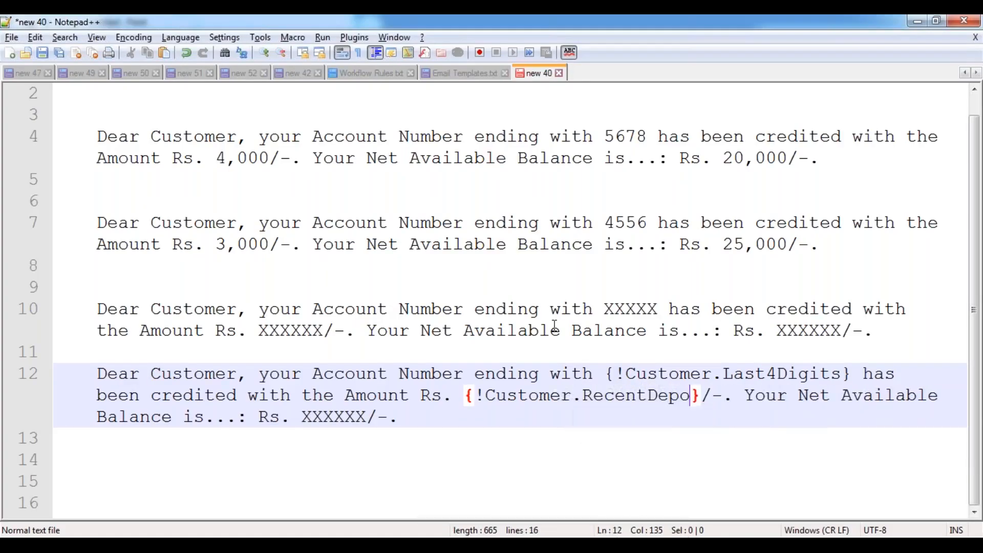
key("Escape")
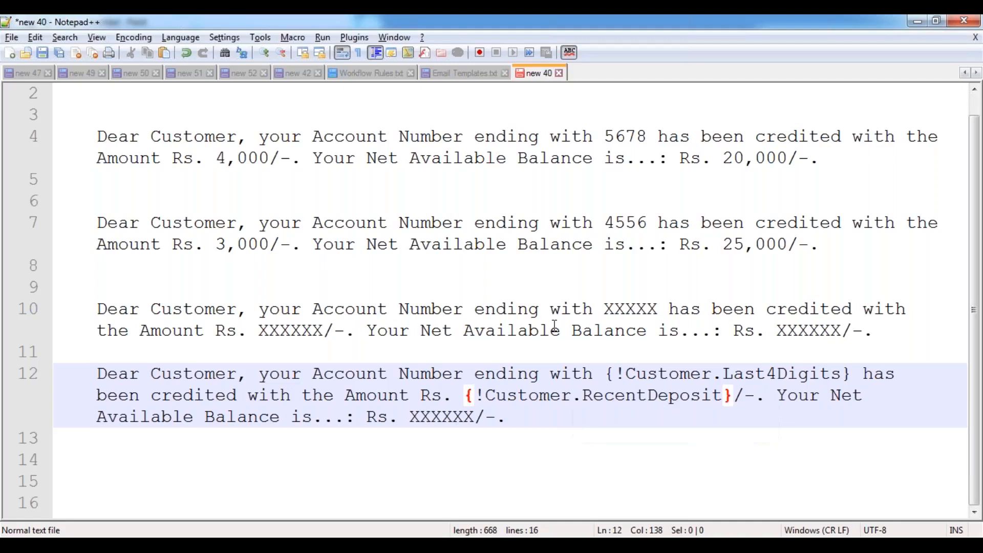
- Replace the balance placeholder with {!Customer.Balance} and add blank lines below the message
double_click(440, 419)
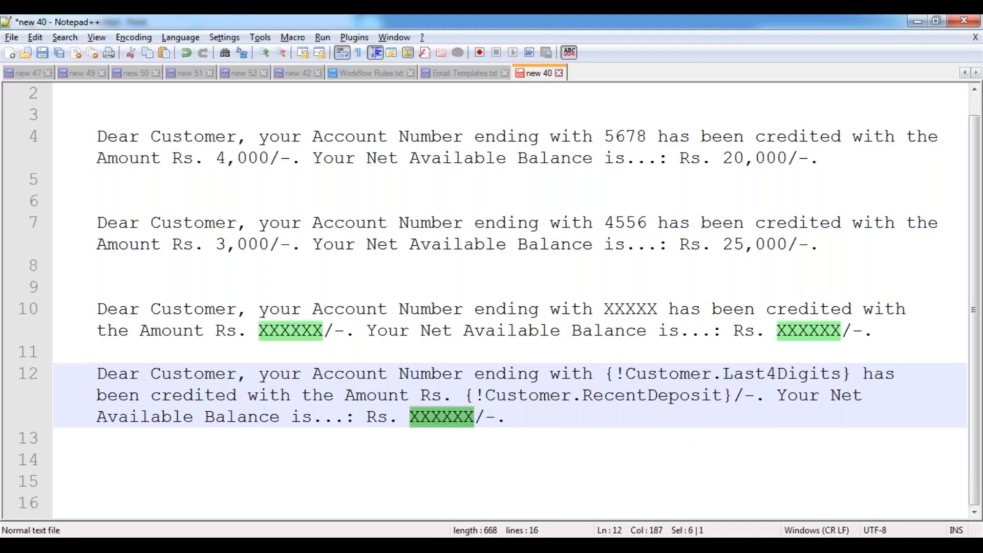
key("BackSpace")
type("{!")
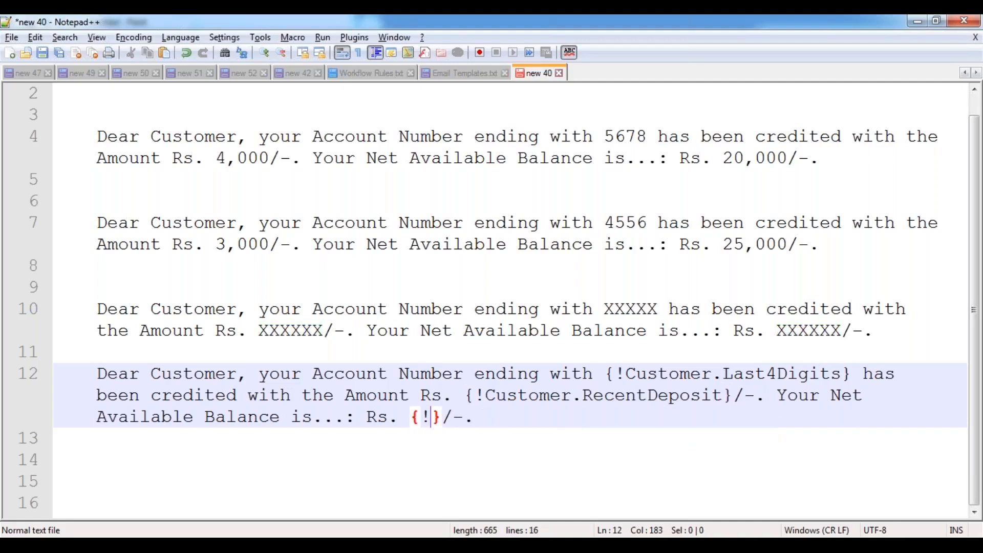
type("Cus")
key("Return")
type(".")
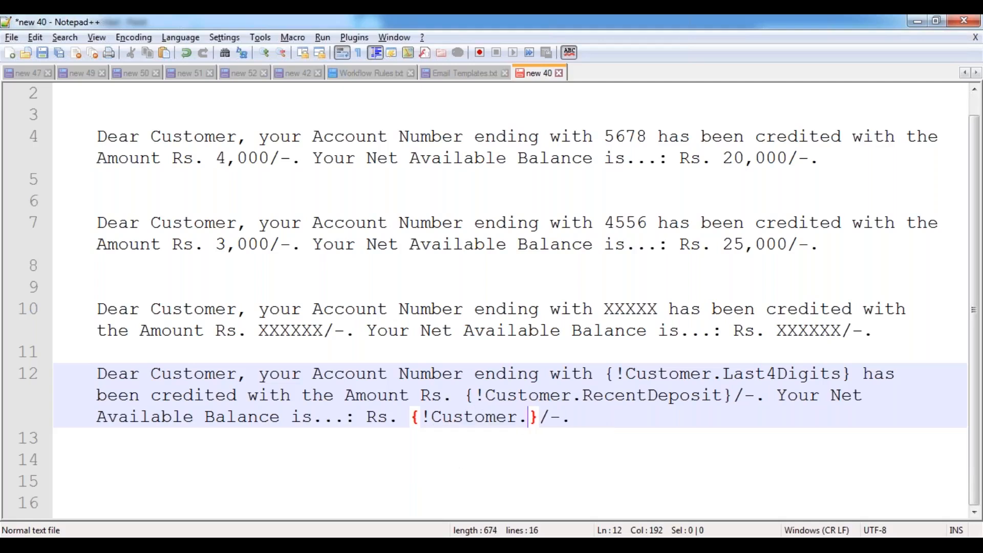
type("Bala")
key("Return")
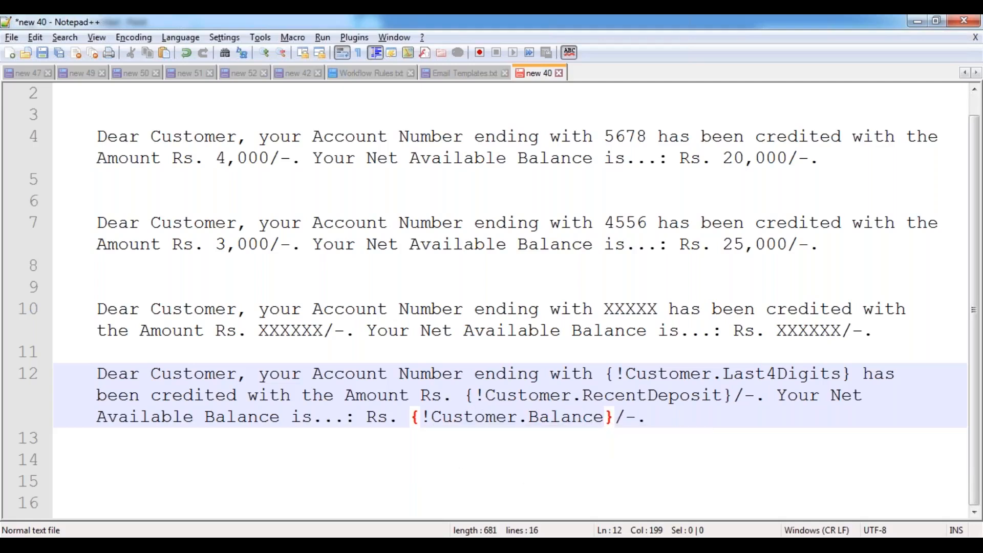
key("Down")
key("Down")
key("Down")
key("Return")
key("Return")
key("Return")
key("Return")
key("Return")
key("Return")
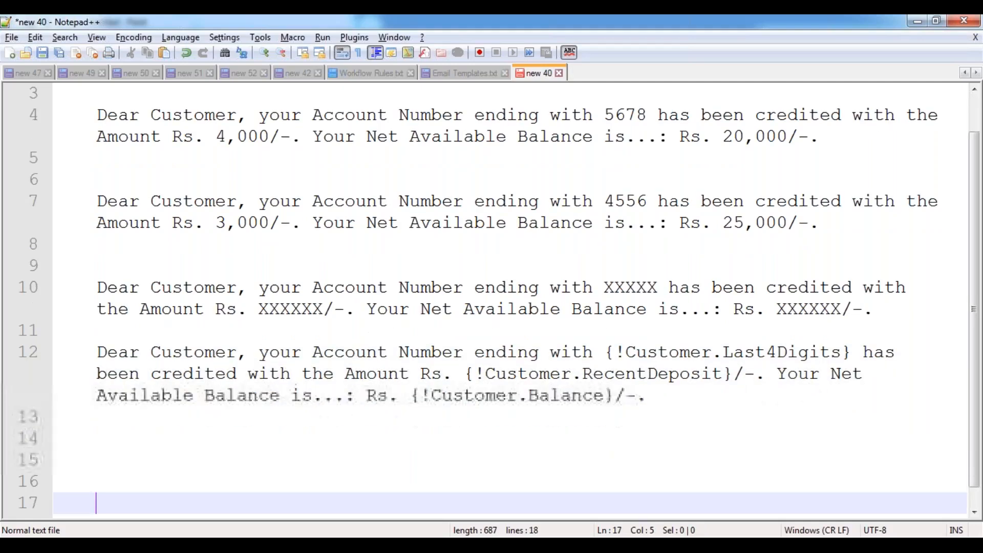
- Add more empty lines at the end of new 40, down to line 27
key("Return")
key("Return")
key("Return")
key("Return")
key("Return")
key("Return")
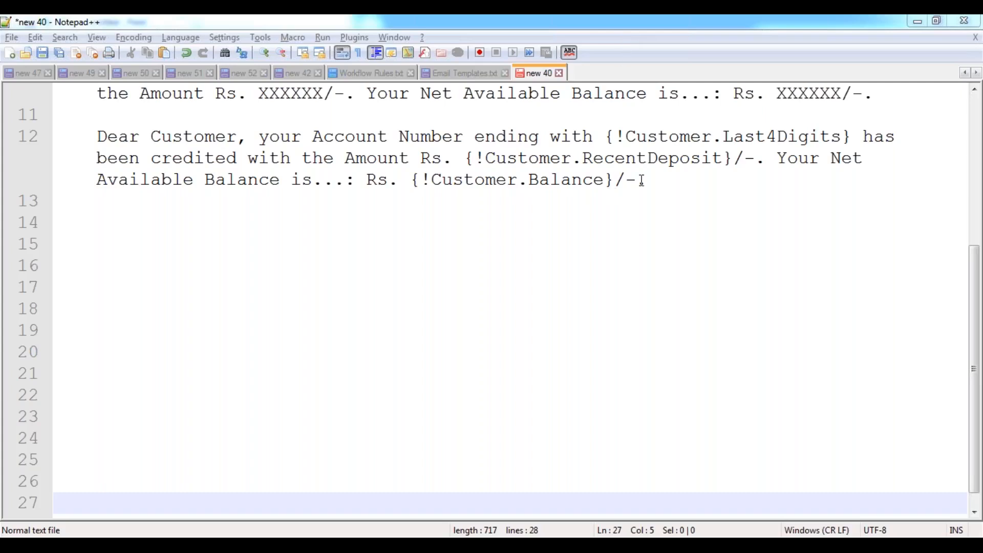
- Under the heading in Email Templates.txt, add 'Syntax:' followed by '{! <ObjectName>.<FieldName>}' on its own line
left_click_drag(660, 181, 107, 136)
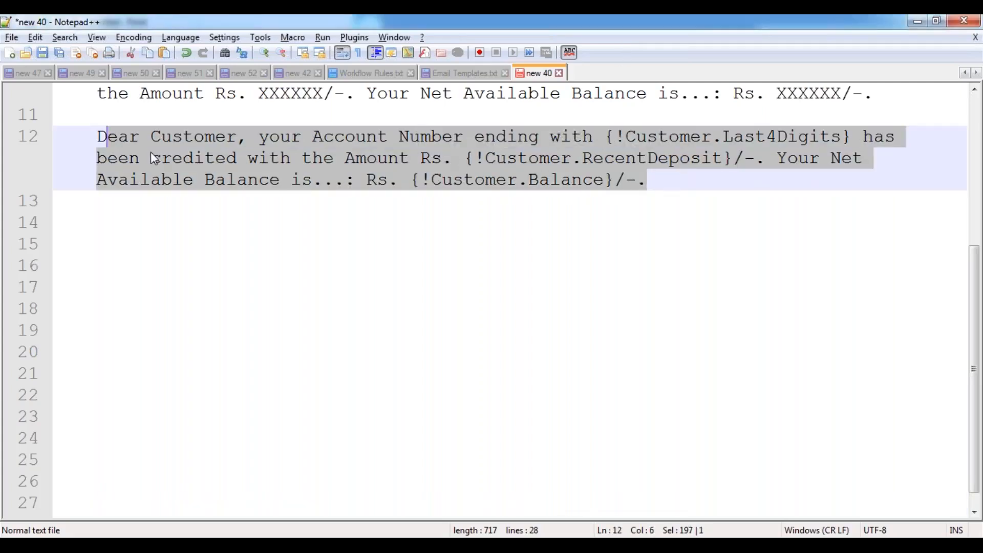
left_click(451, 75)
left_click(64, 168)
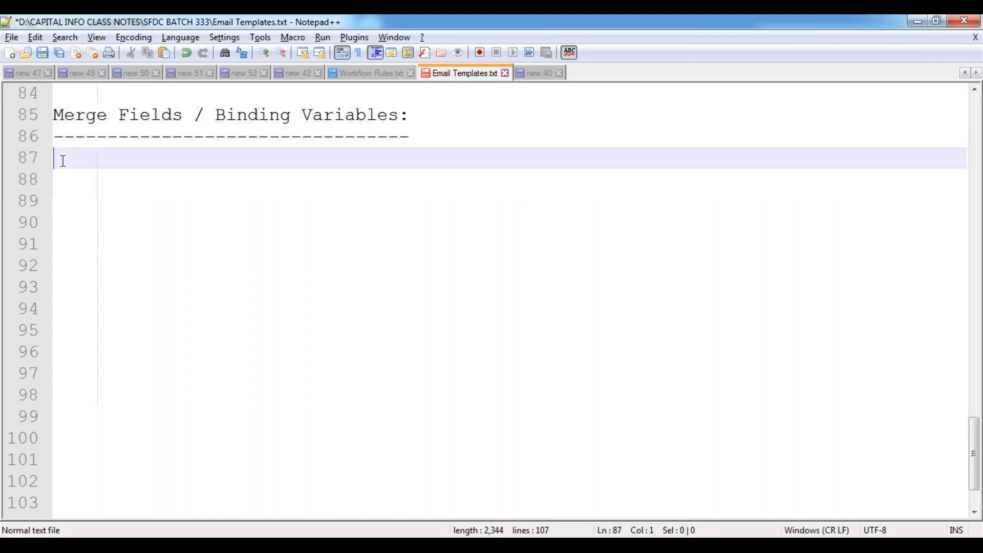
type("Syntax:")
key("Return")
key("Tab")
key("Tab")
key("Tab")
key("BackSpace")
key("BackSpace")
type("{}")
key("Left")
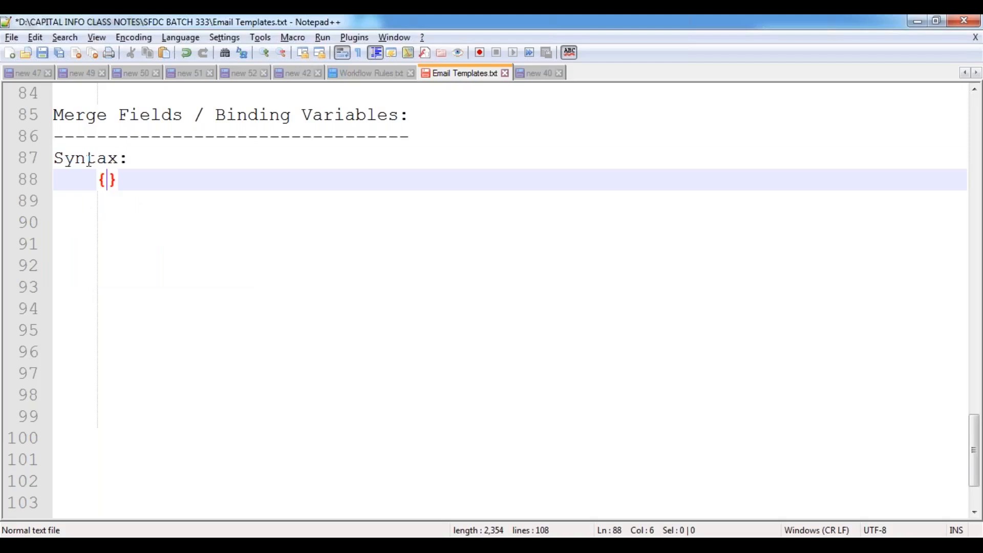
type("!")
type("<")
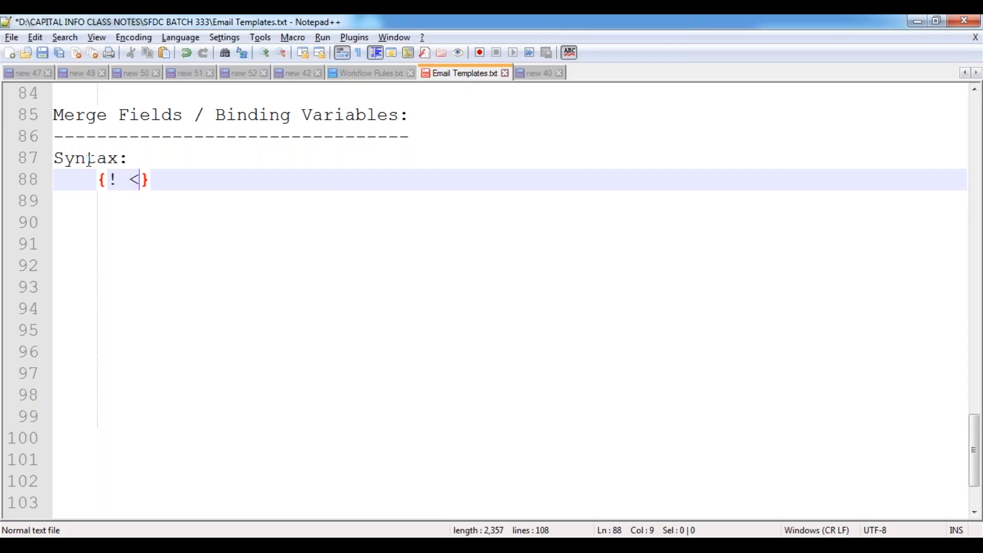
type("Object")
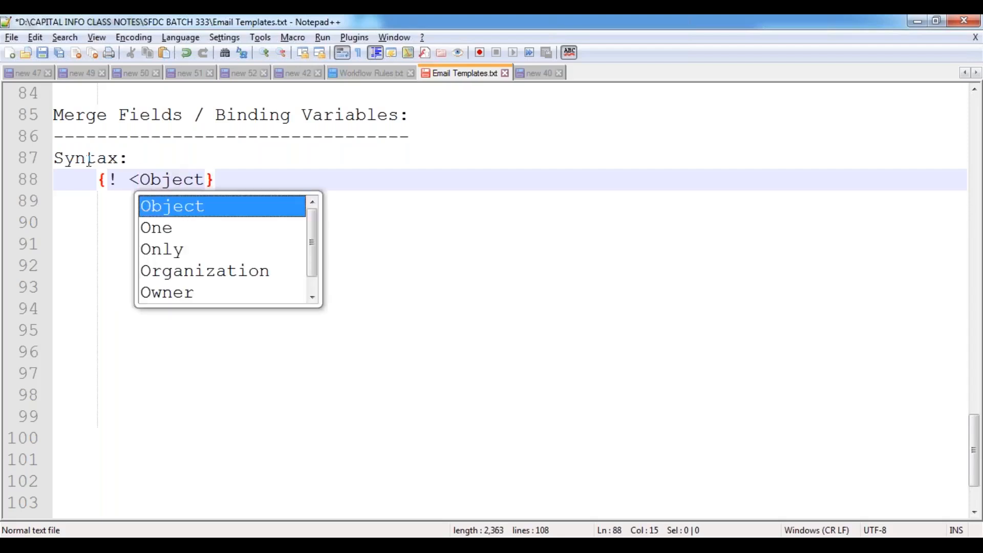
type("Name>.")
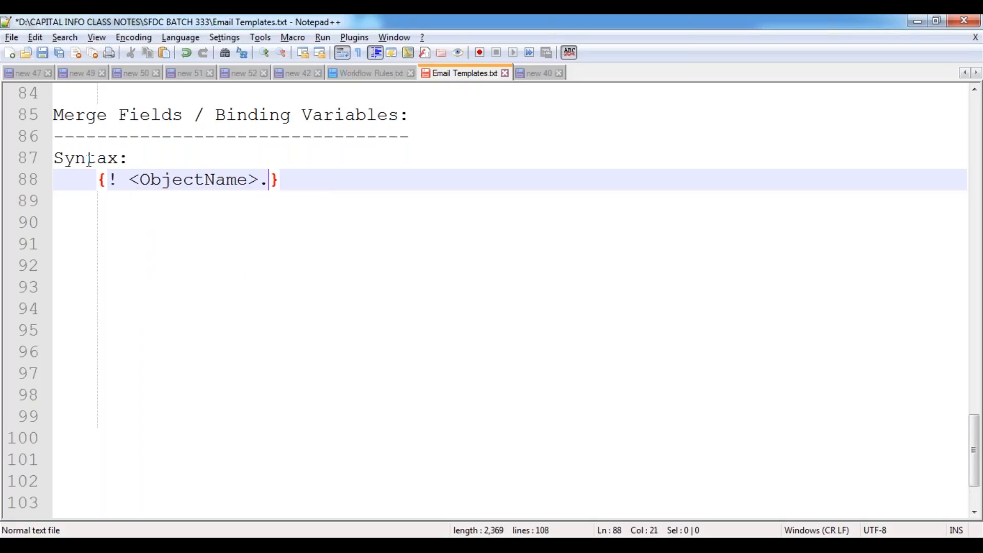
type("<FieldName>")
key("End")
key("Return")
key("Return")
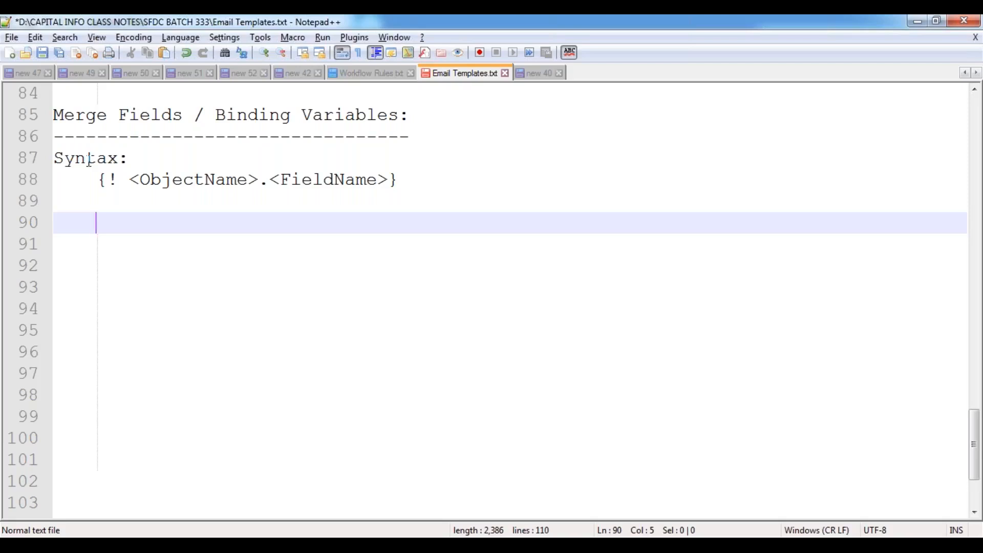
- Add an 'Ex:' label with an indented {! Account.Name} example beneath it
key("BackSpace")
type("Ex:")
key("Return")
type("{}")
key("Left")
type("! ")
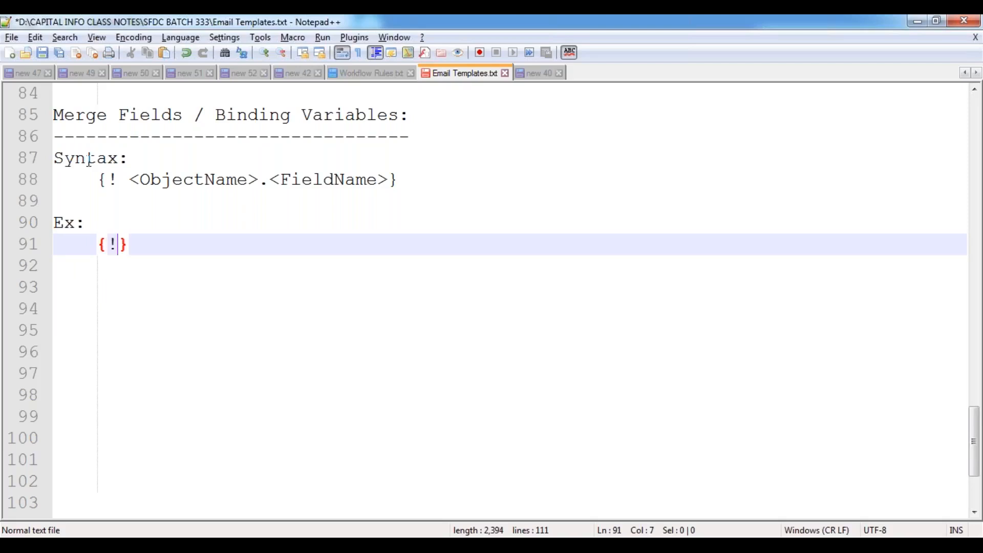
type("Account.")
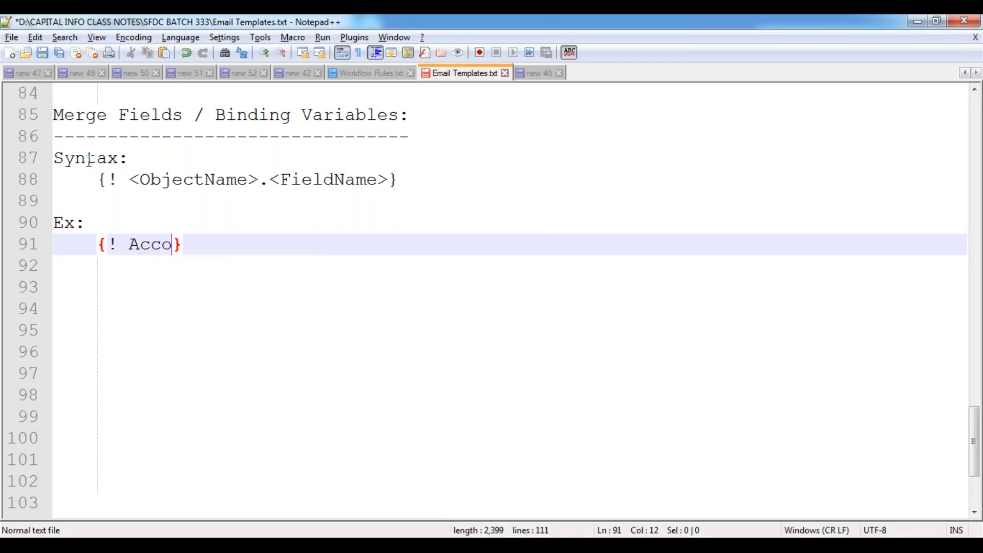
type("Name")
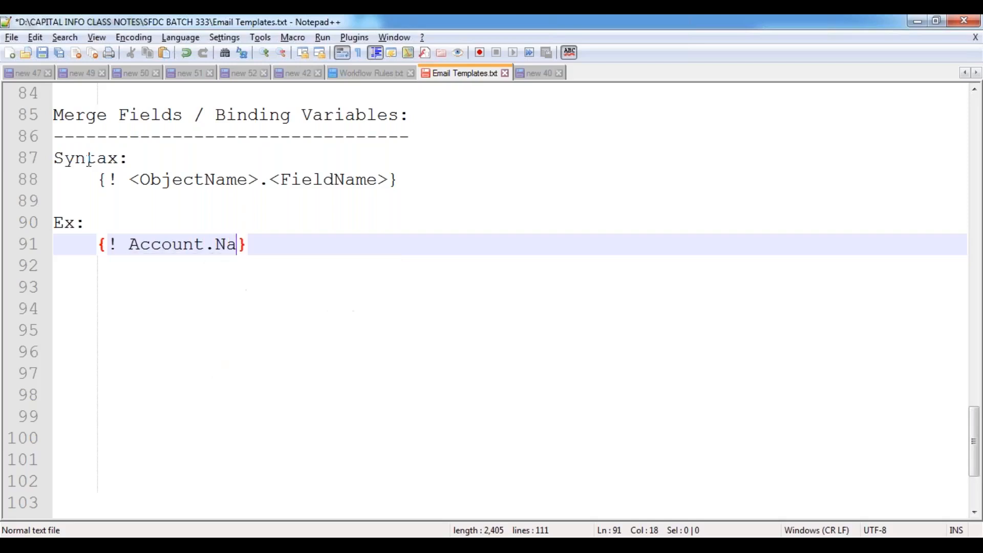
key("End")
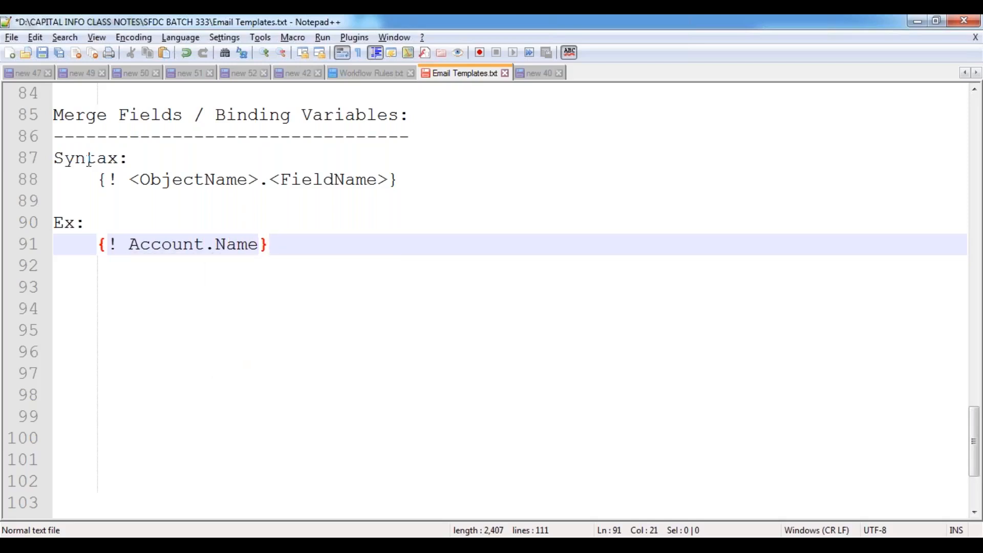
key("Return")
- List {!Account.Rating}, {!Account.Industry} and {!Account.Active__C} as further examples, one per line
type("{!Accou")
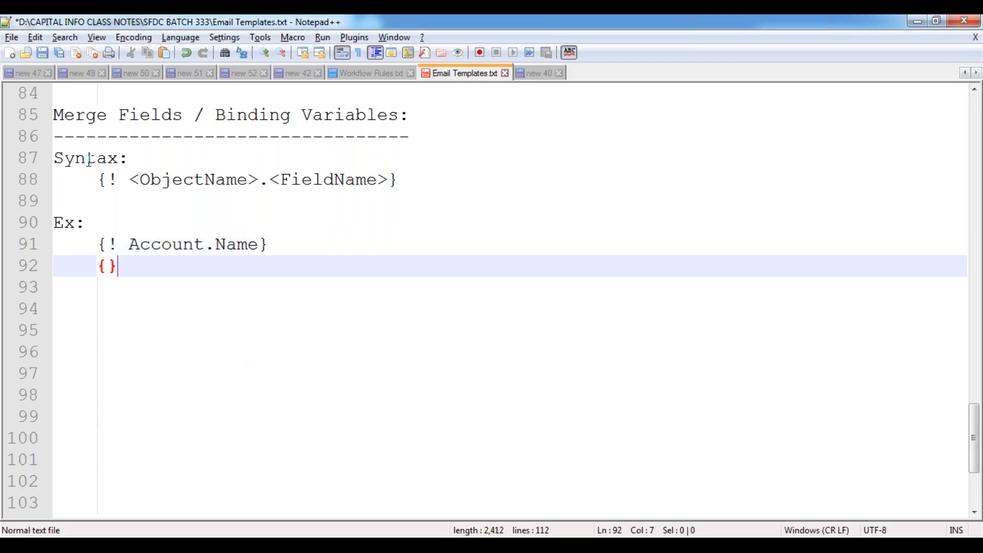
type("nt.Rating")
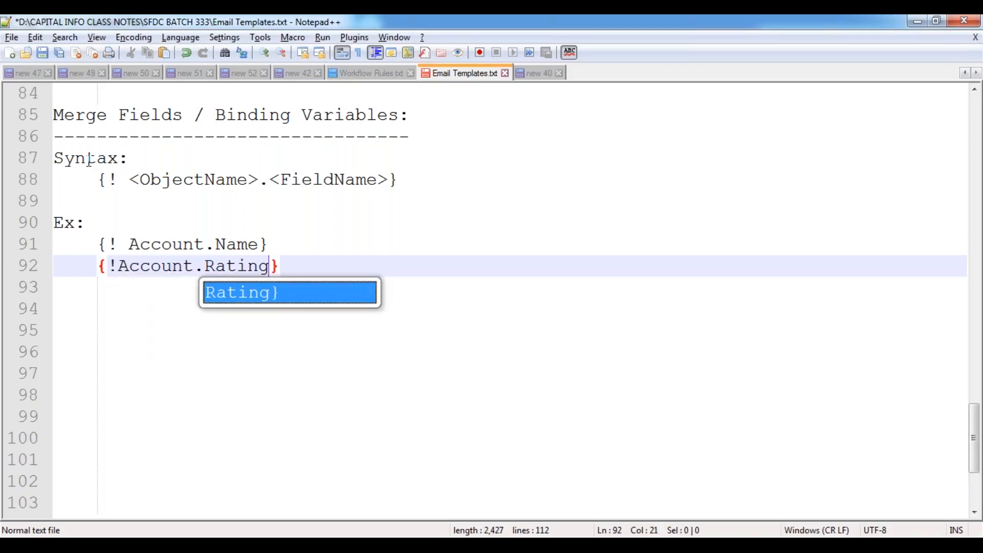
key("Escape")
key("End")
key("Return")
type("{!Acc")
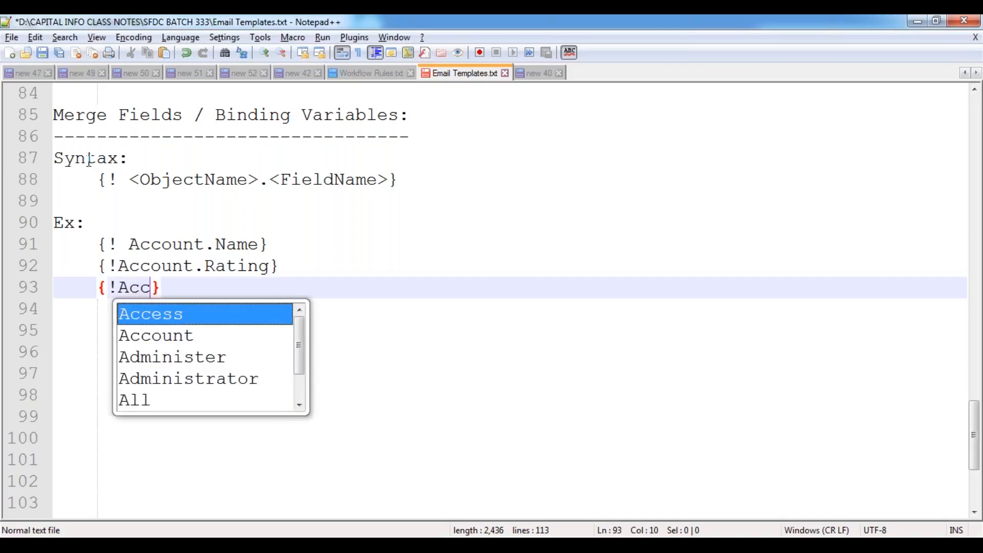
key("Down")
key("Return")
type(".Industry")
key("Escape")
key("End")
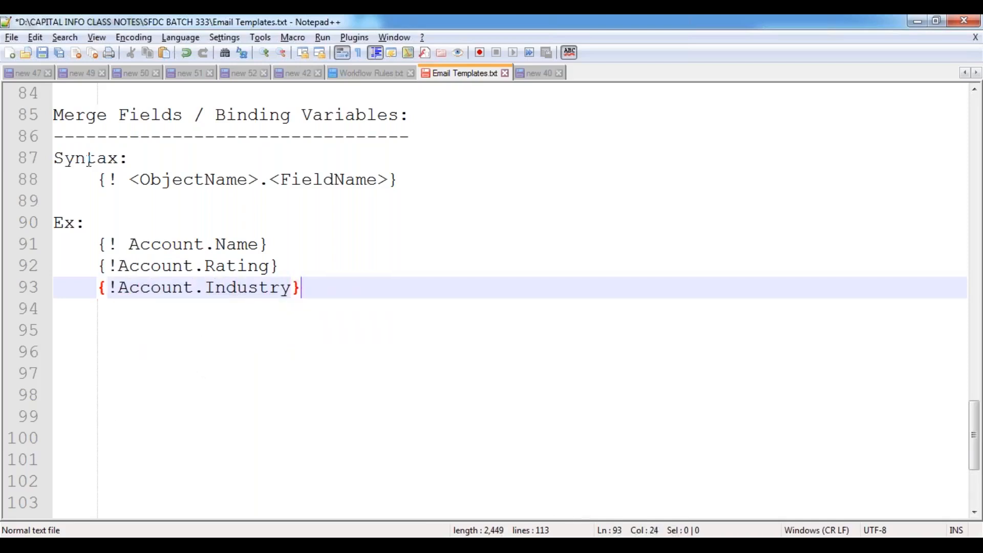
key("Return")
type("{!Account.Active__C")
key("End")
key("Return")
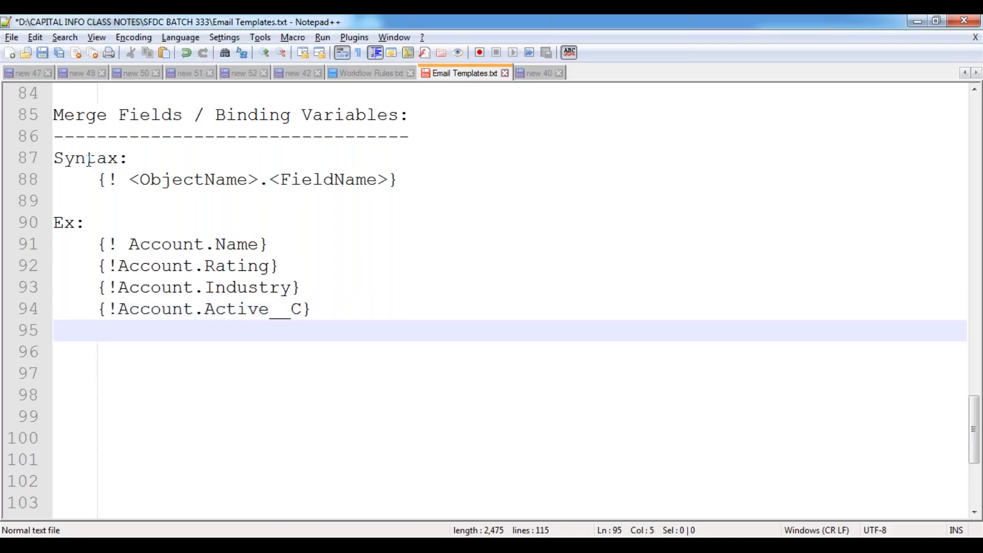
- Start a second column with {!Opportunity.Name} and {!Opportunity.Amount} beside the Account examples
left_click(387, 244)
key("Tab")
key("Tab")
key("Tab")
key("Tab")
key("Tab")
key("Tab")
key("Tab")
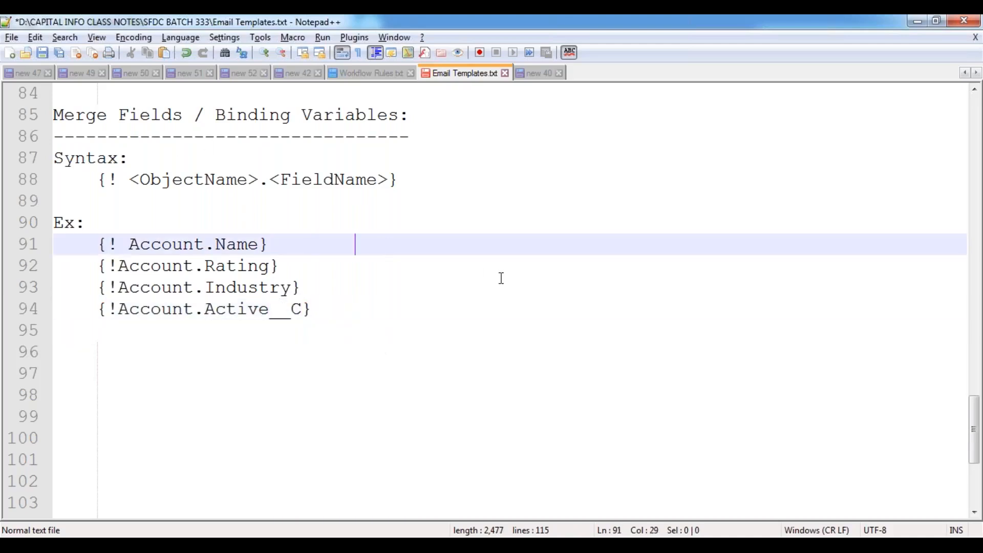
type("{}")
key("Left")
type("!")
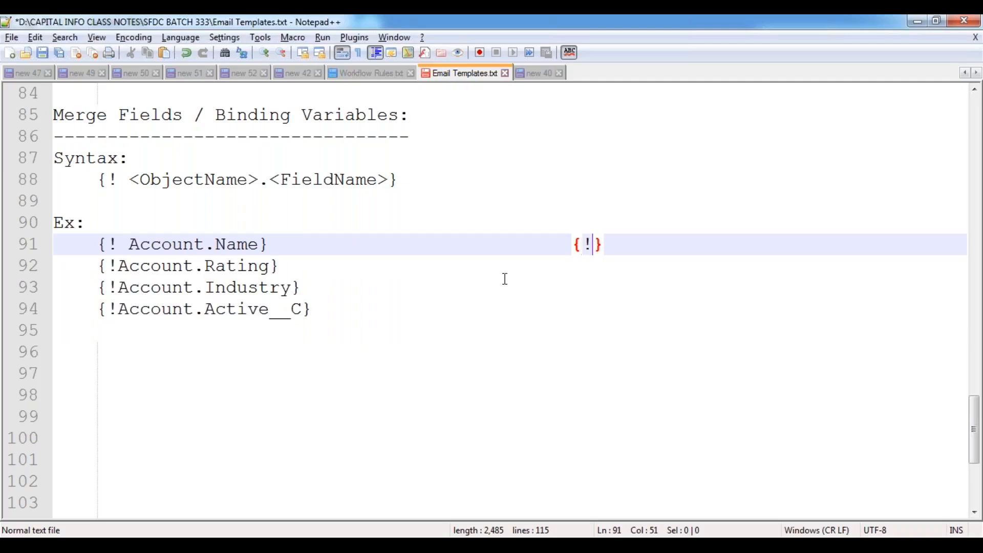
type("Opportunity.")
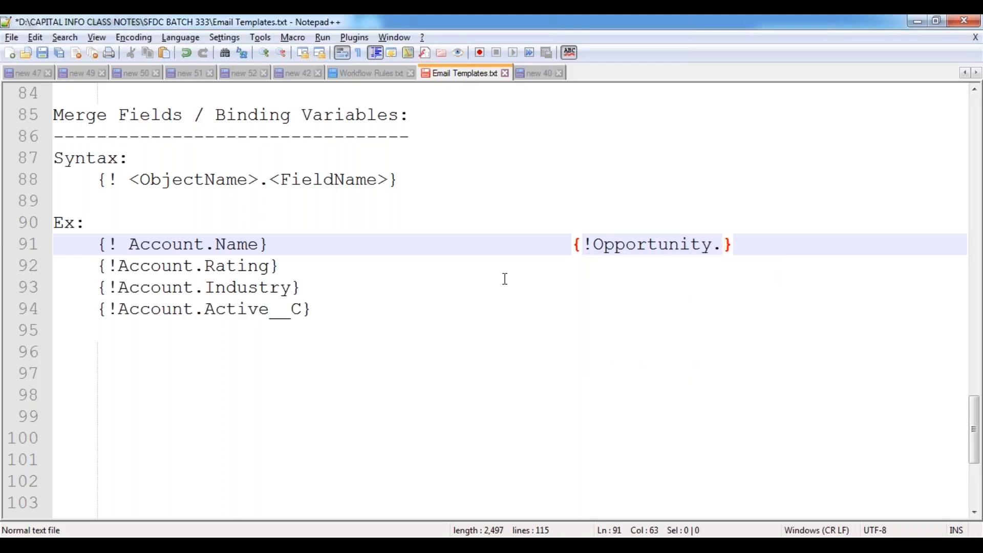
type("Name")
key("Escape")
key("Down")
key("Tab")
key("Tab")
key("Tab")
key("Tab")
key("Tab")
key("Tab")
key("Tab")
type("{")
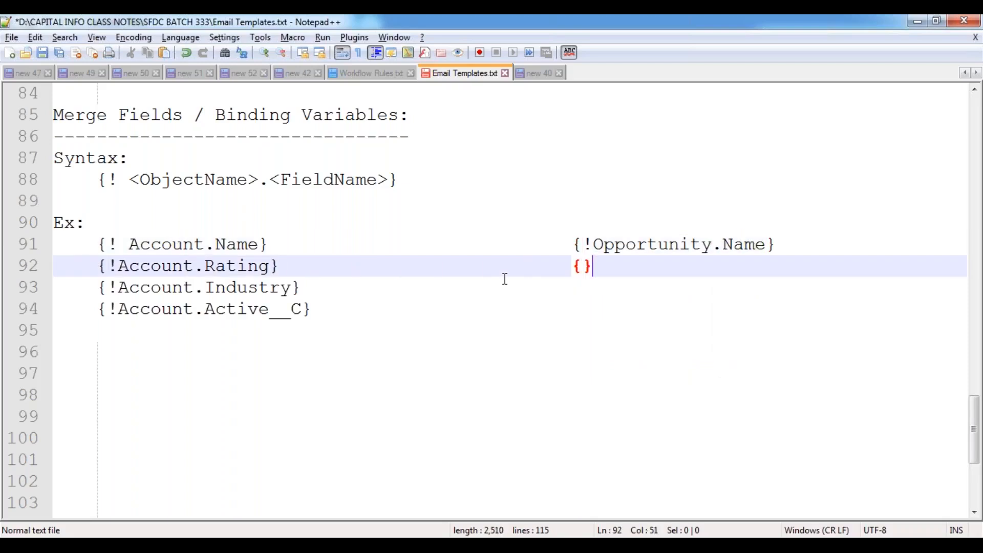
type("!Opp")
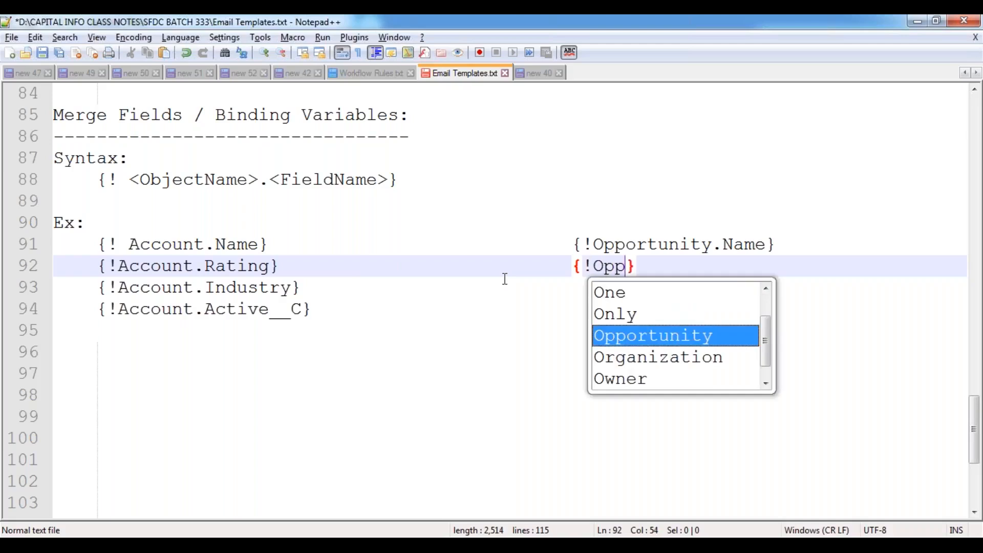
key("Return")
type(".")
type("Amount")
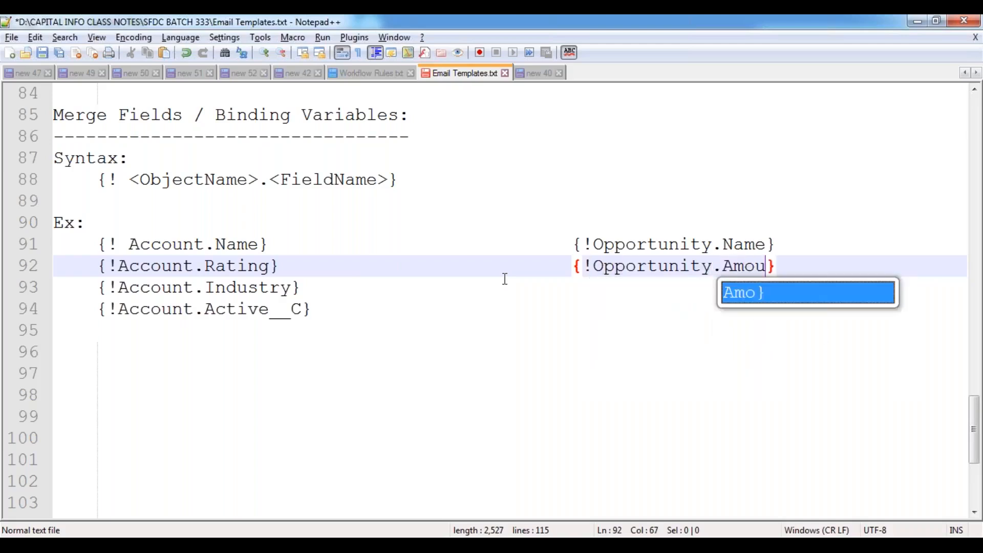
- Add {!Opportunity.CloseDate} and {!Opportunity.StageName} to that column on lines 93 and 94
key("Down")
key("Tab")
key("Tab")
key("Tab")
key("Tab")
key("Tab")
key("Tab")
key("Tab")
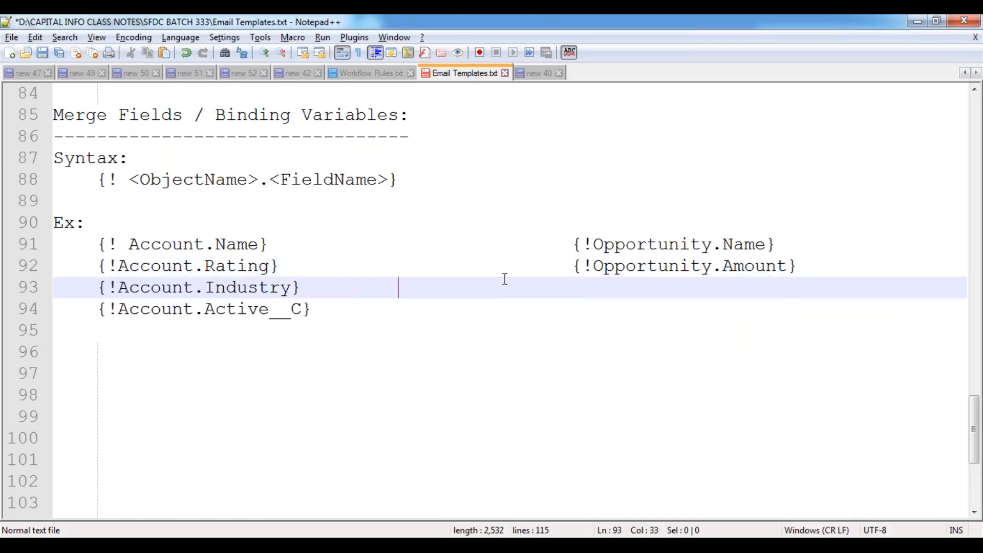
type("{}")
key("Left")
type("!Opportunity.")
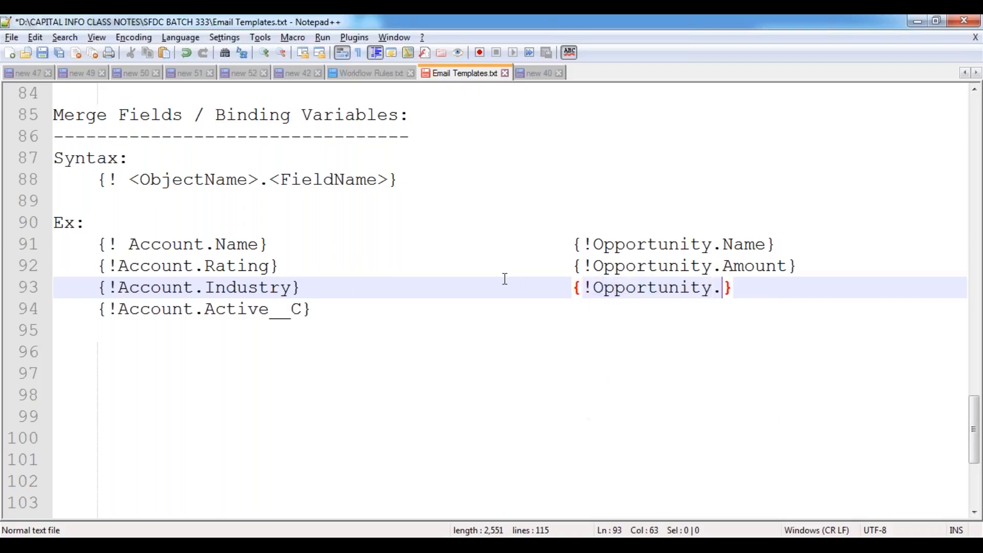
type("Close_")
key("BackSpace")
type("Date")
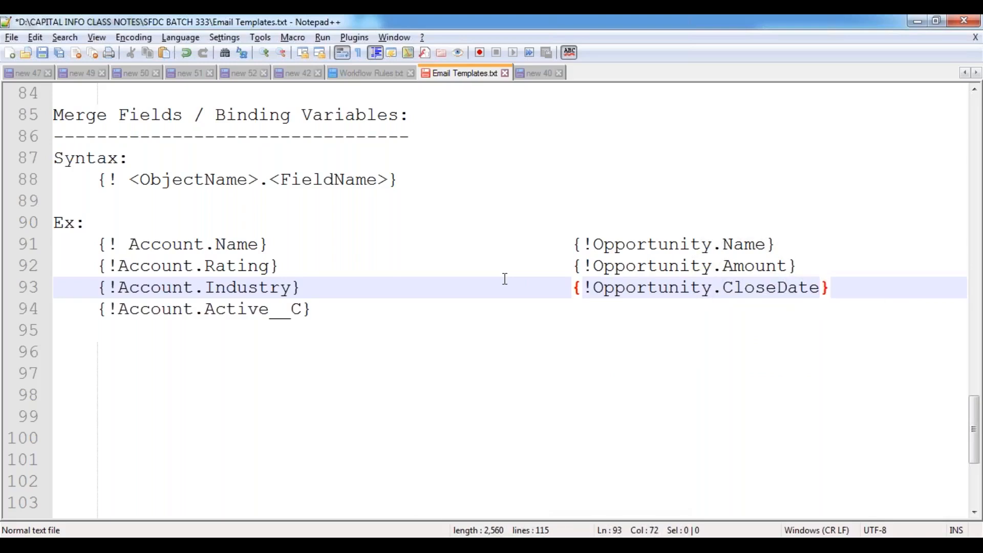
key("Down")
key("Tab")
key("Tab")
key("Tab")
key("Tab")
key("Tab")
type("{")
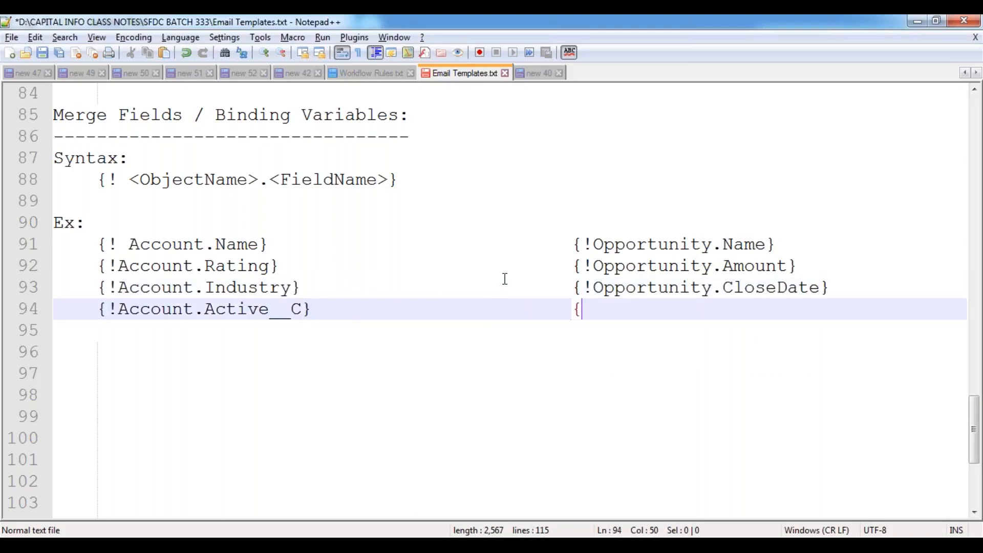
type("!Opportunity")
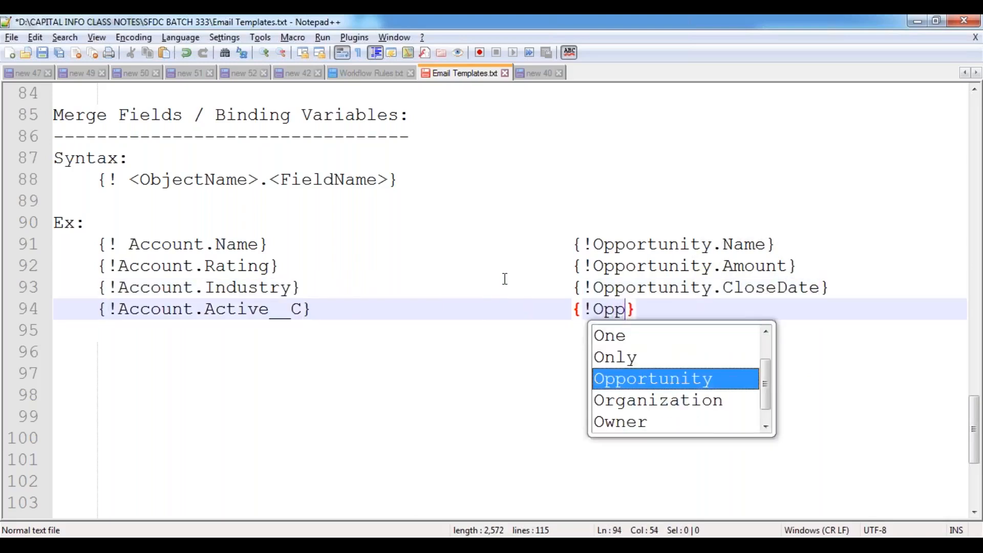
type(".Stage")
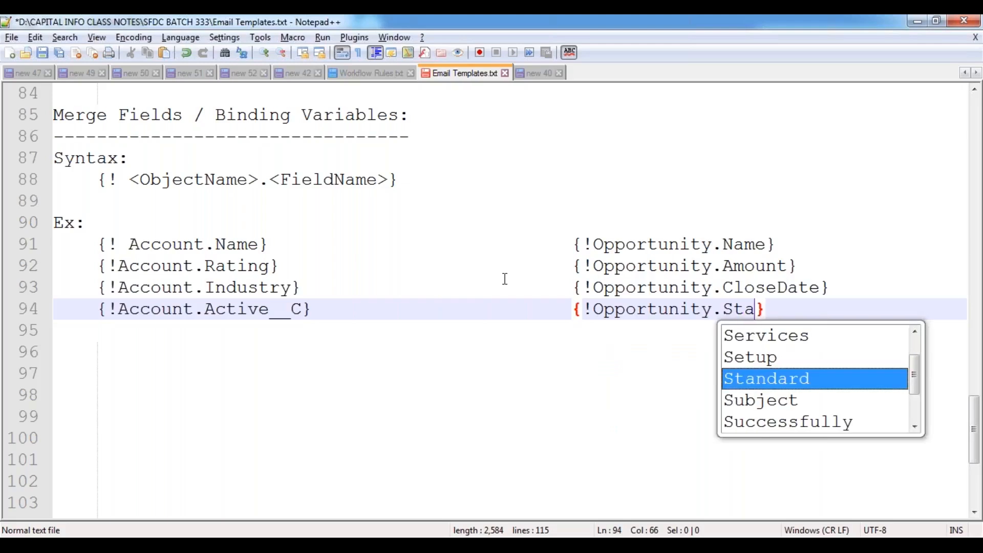
type("Name")
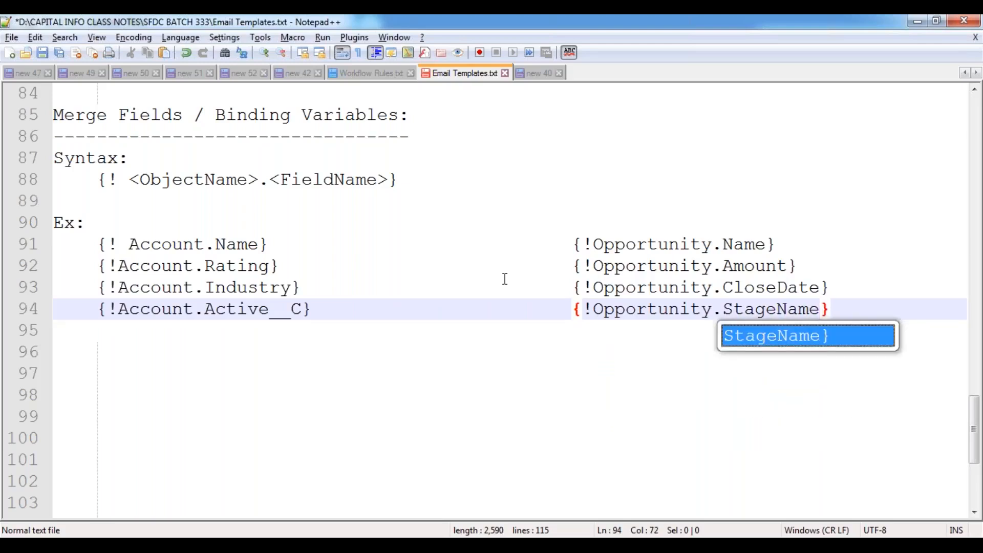
key("Escape")
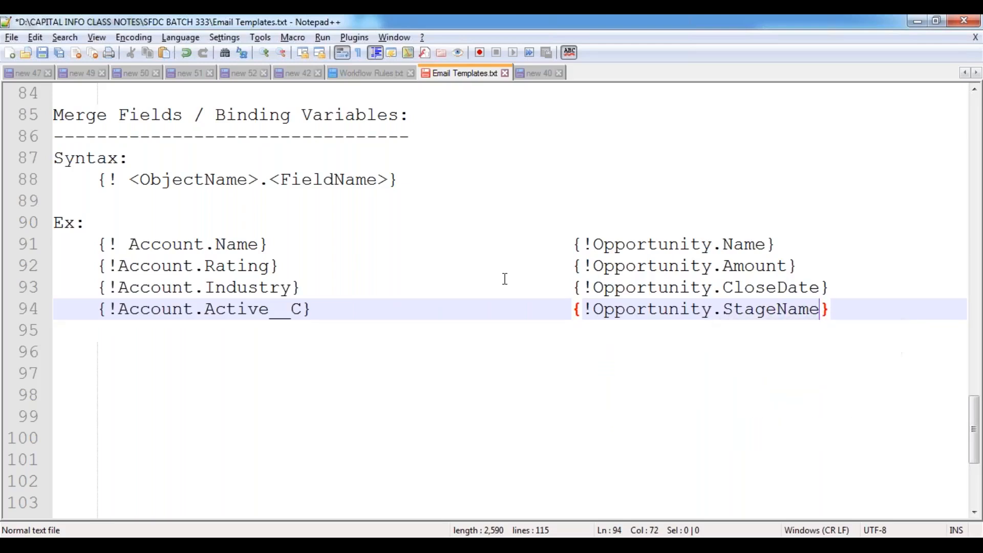
key("Down")
key("Down")
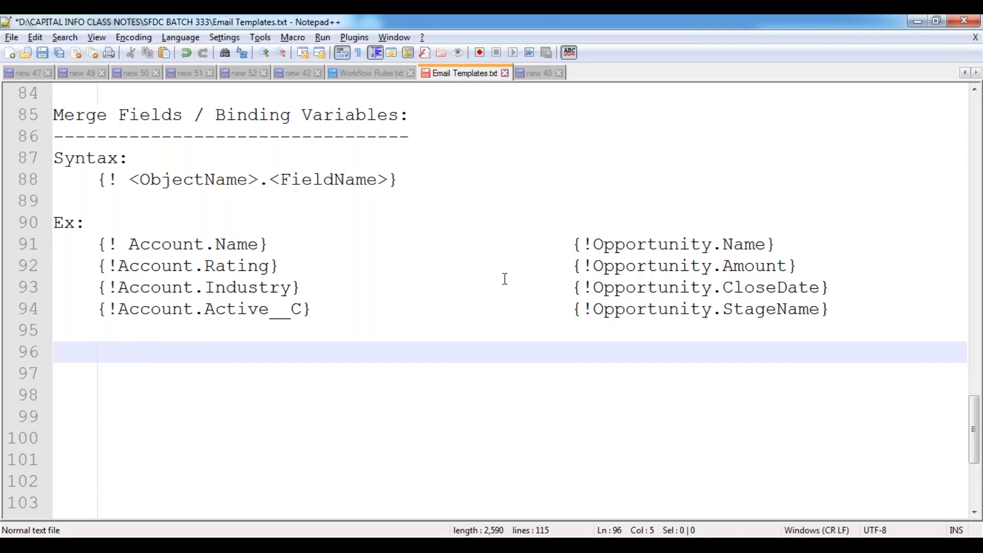
- Type {!Position__c.Name} and {!Position__c.Location__C} on separate lines
type("{!Position")
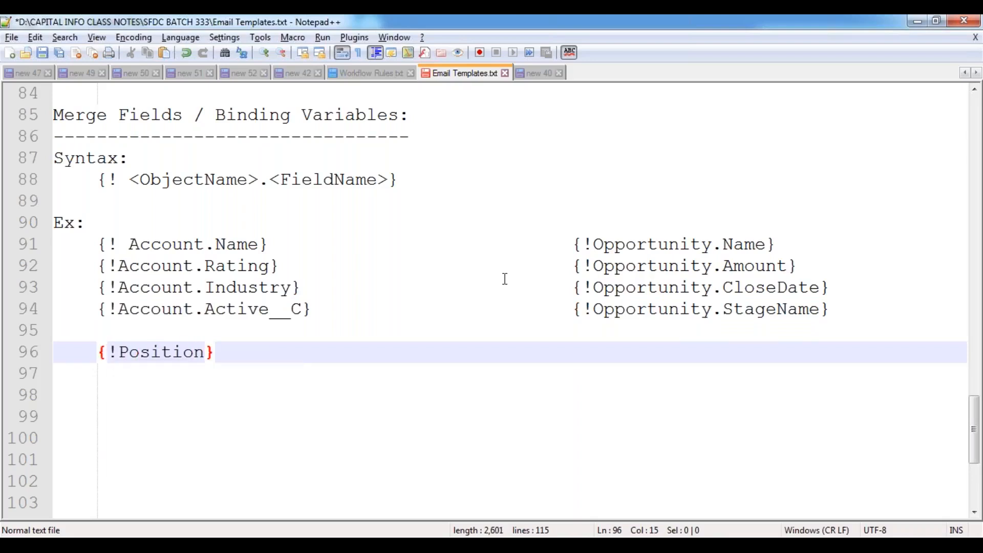
type("__c.Name")
key("End")
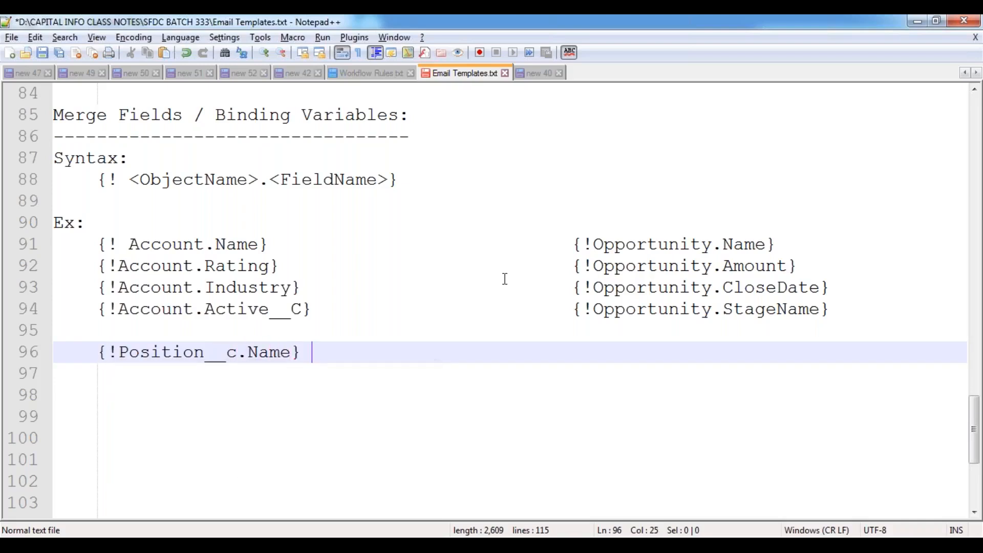
key("Return")
type("{!}")
key("Left")
type("!")
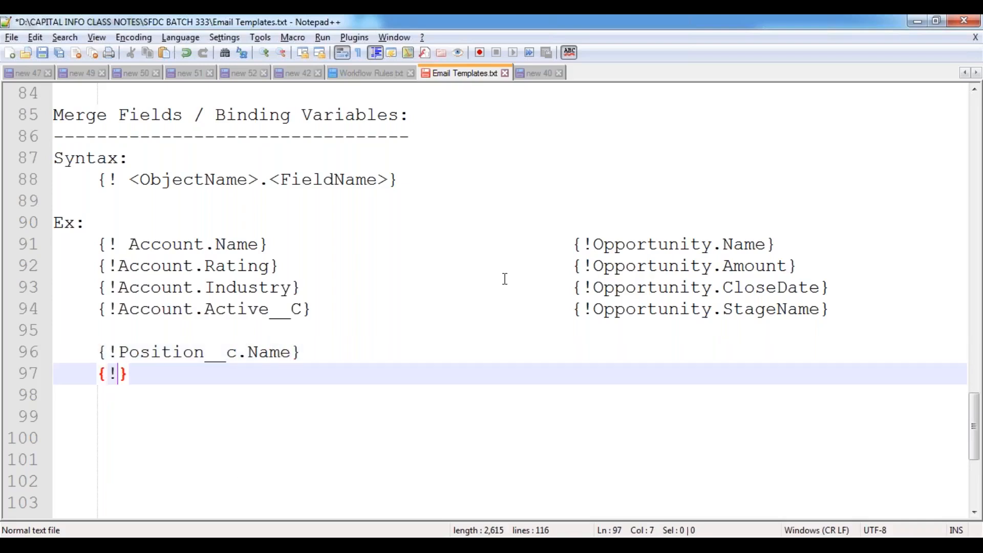
type("Position__c.Location__C")
key("End")
key("Return")
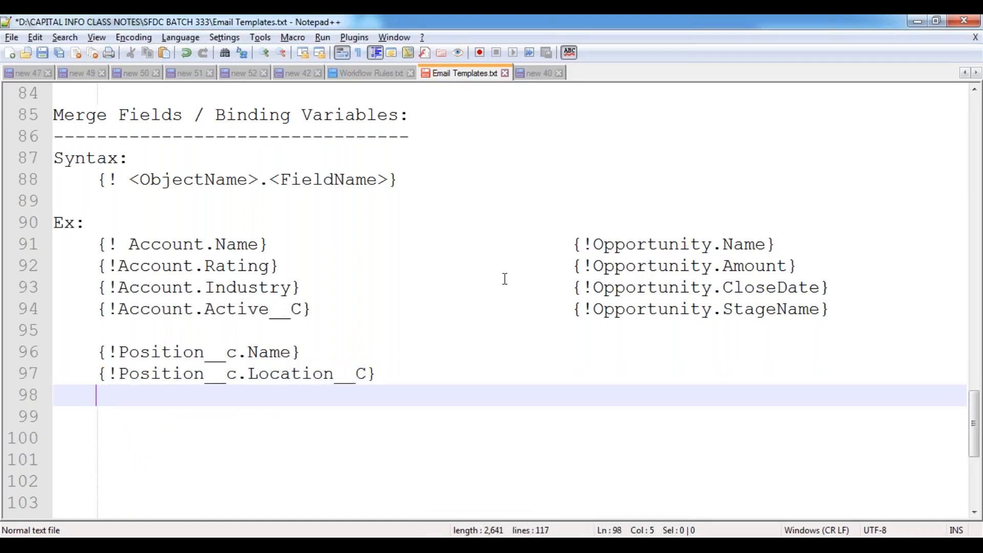
- Add {!Position__c.Close_date__C} and {!Position__c.Position_status__C} on the following lines
type("{!")
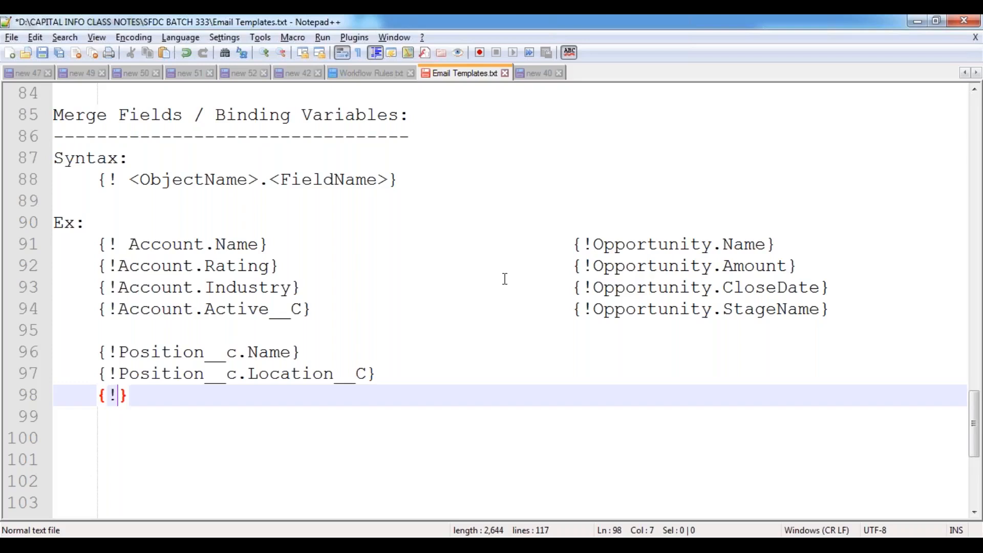
type("Position__c.")
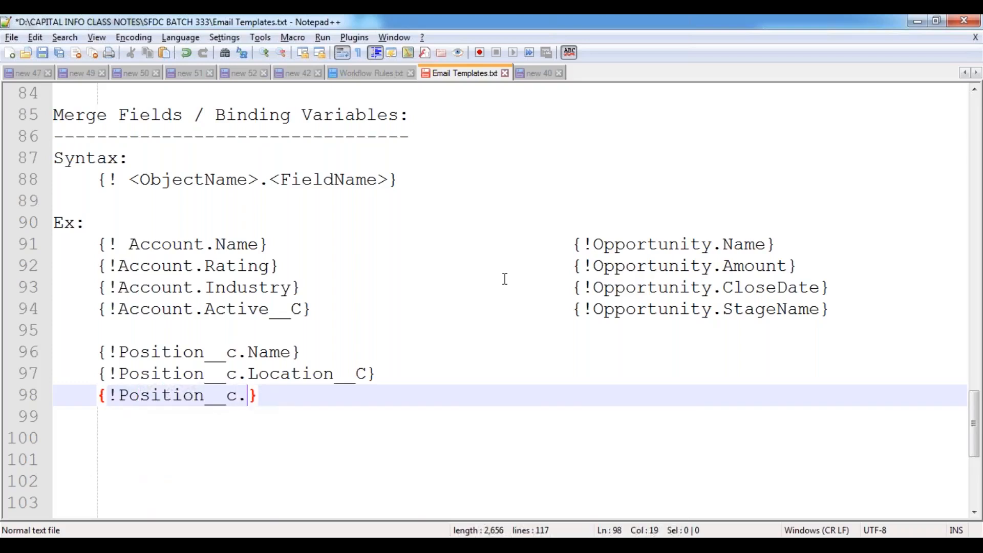
type("Close")
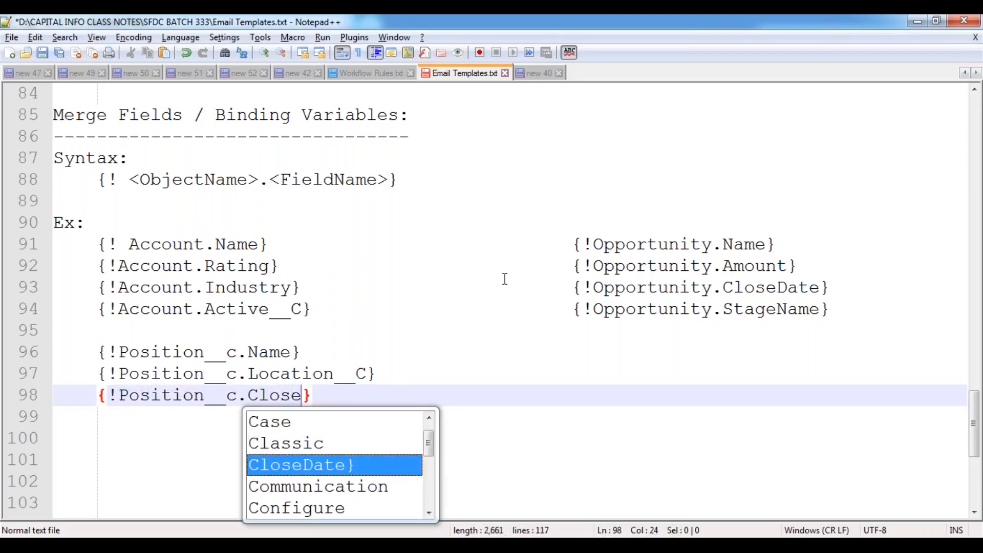
type("_date__")
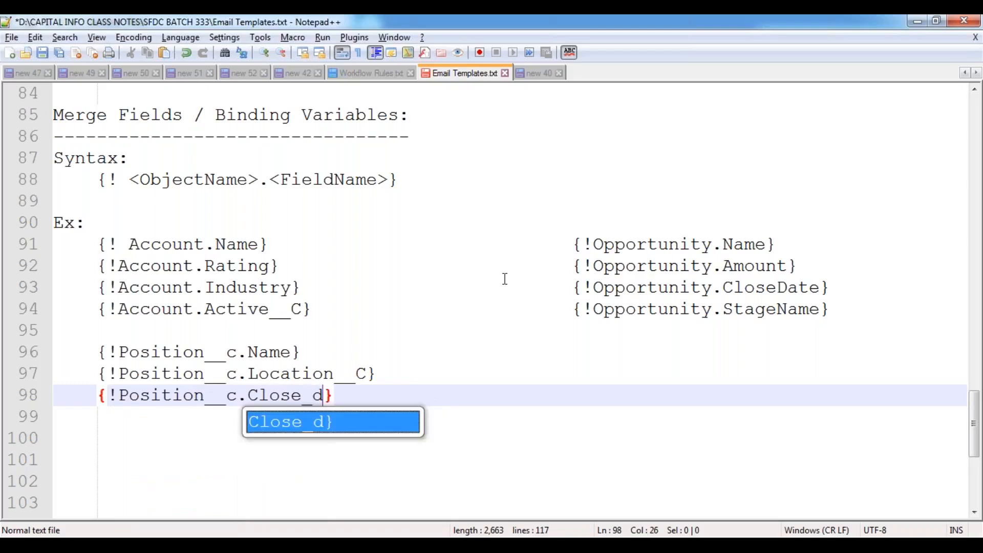
type("C")
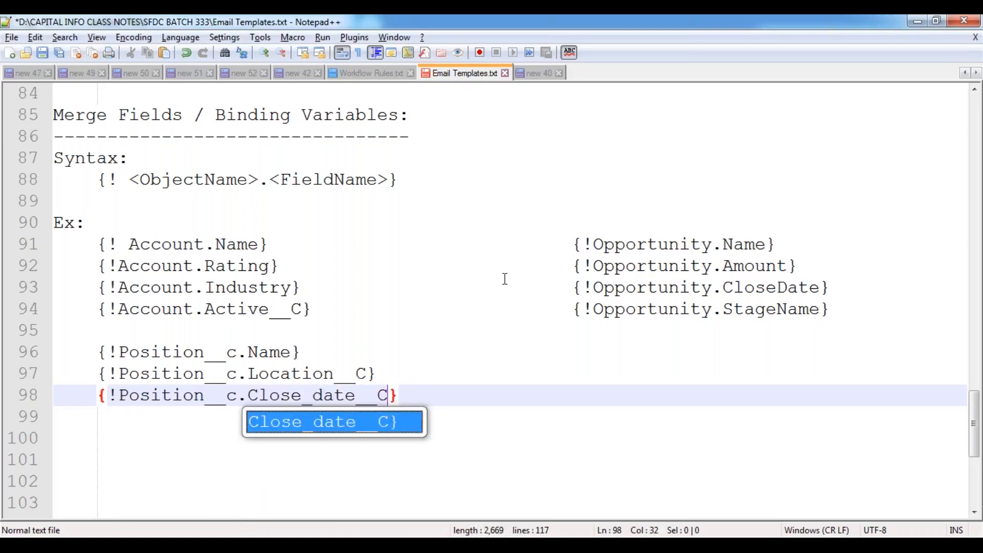
key("Return")
type("{}")
key("Left")
type("!")
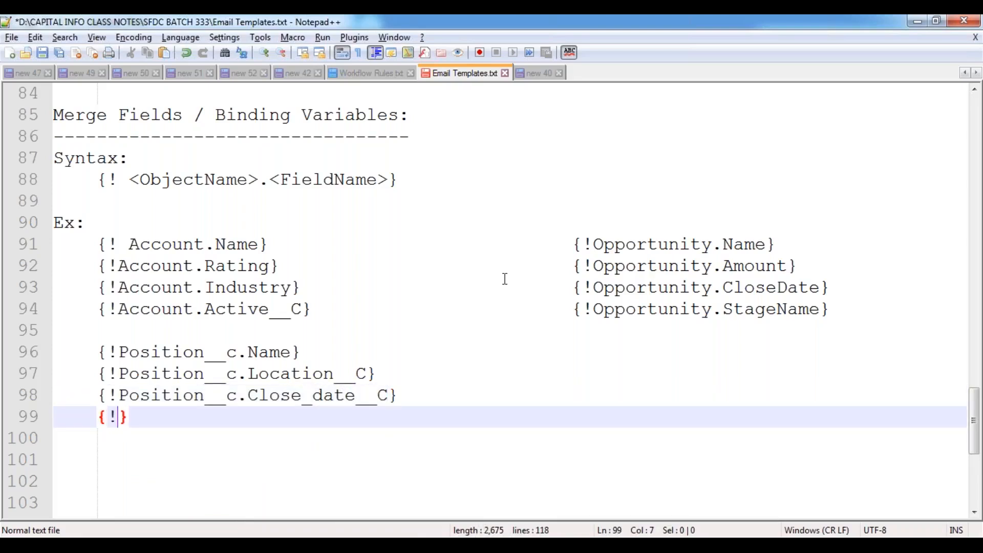
type("Positio")
key("Return")
type(".Position_")
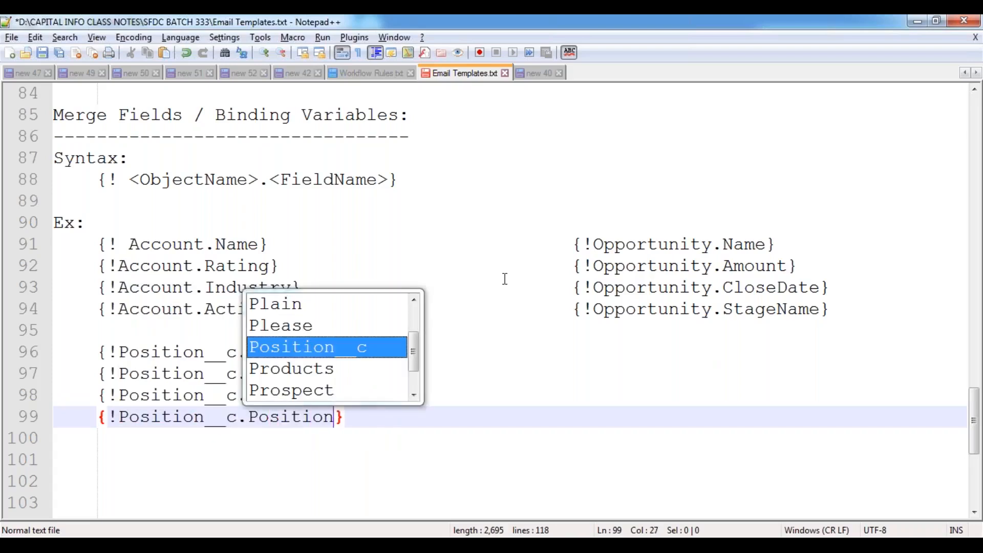
type("statuc")
key("BackSpace")
type("s__")
type("C")
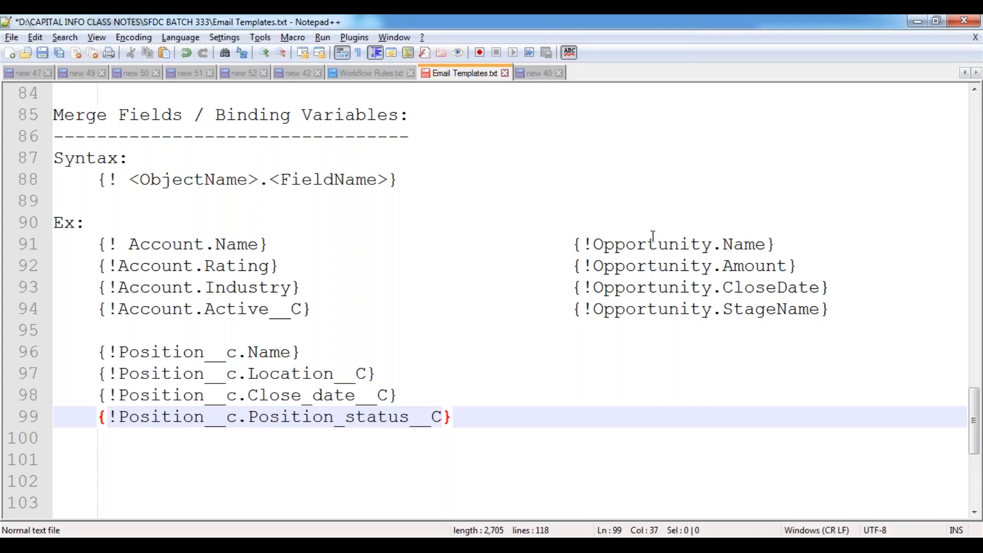
- Begin a {!User.First...} field in a column beside the Position__c.Name example
scroll(681, 317, "down", 2)
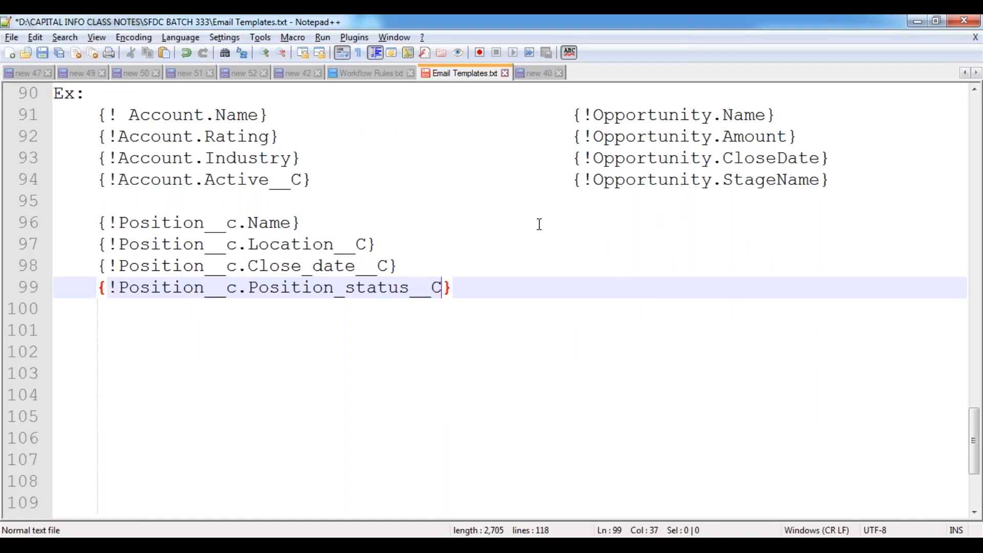
left_click(574, 208)
key("Tab")
left_click(586, 226)
key("Tab")
key("Tab")
key("Tab")
key("Tab")
key("Tab")
key("Tab")
type("{!")
type("User.F")
type("irat")
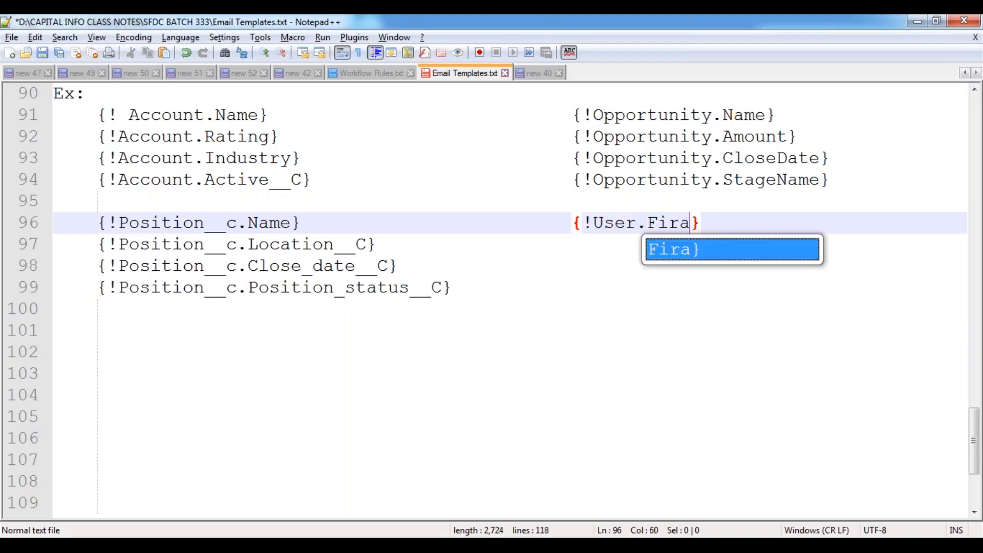
- Complete {!User.FirstName} and add {!User.LastName} beside Location__C
key("BackSpace")
key("BackSpace")
type("stName")
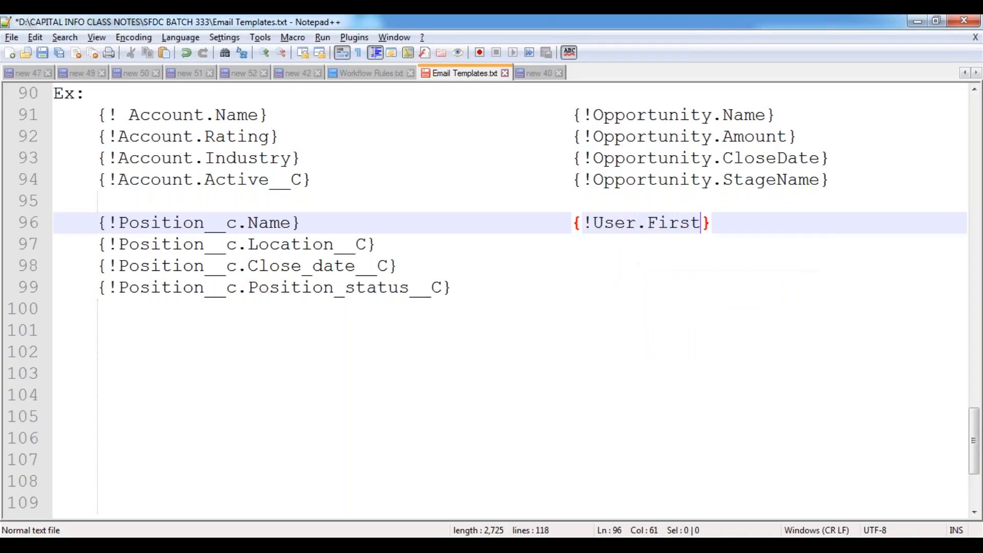
key("Down")
key("Tab")
key("Tab")
key("Tab")
key("Tab")
key("Tab")
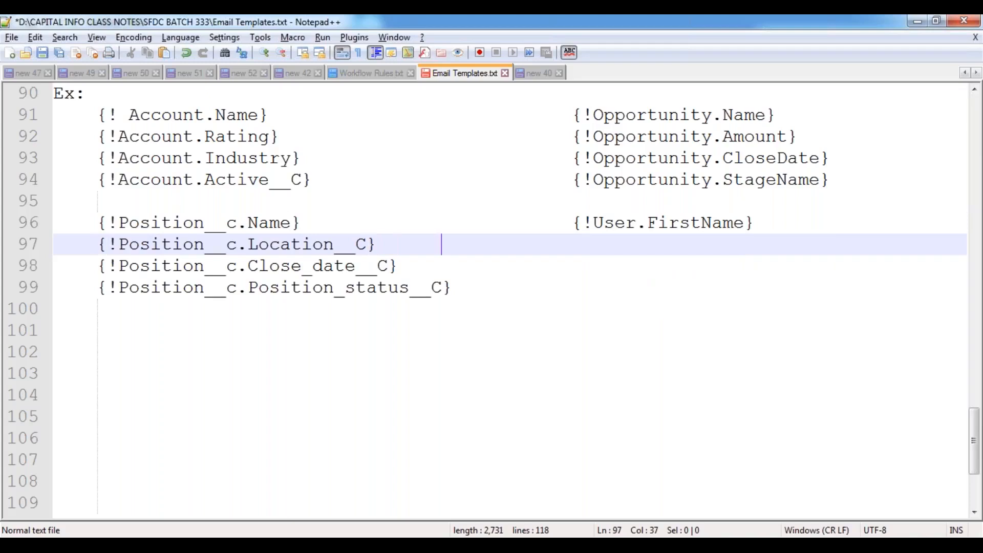
type("{}")
key("Left")
type("!")
type("User.Last")
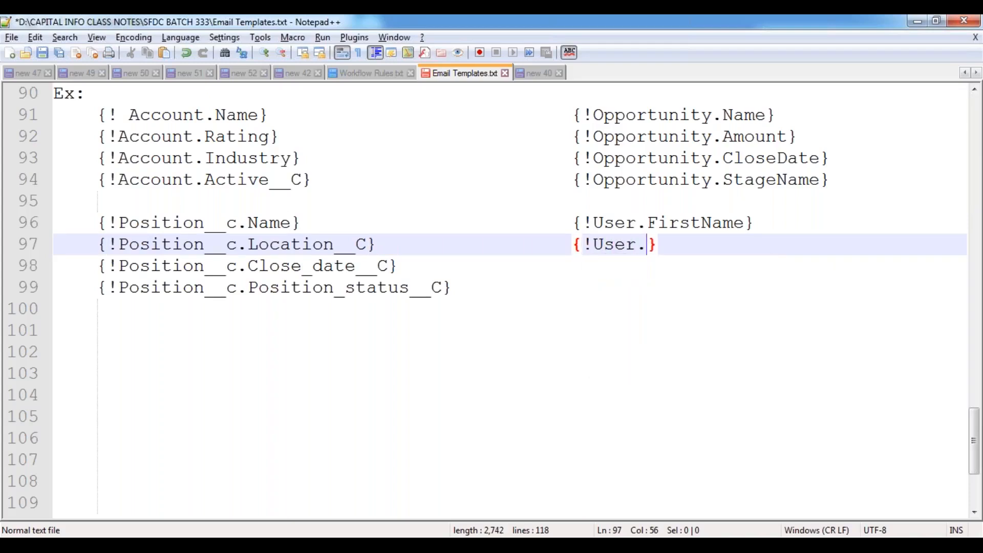
type("Name")
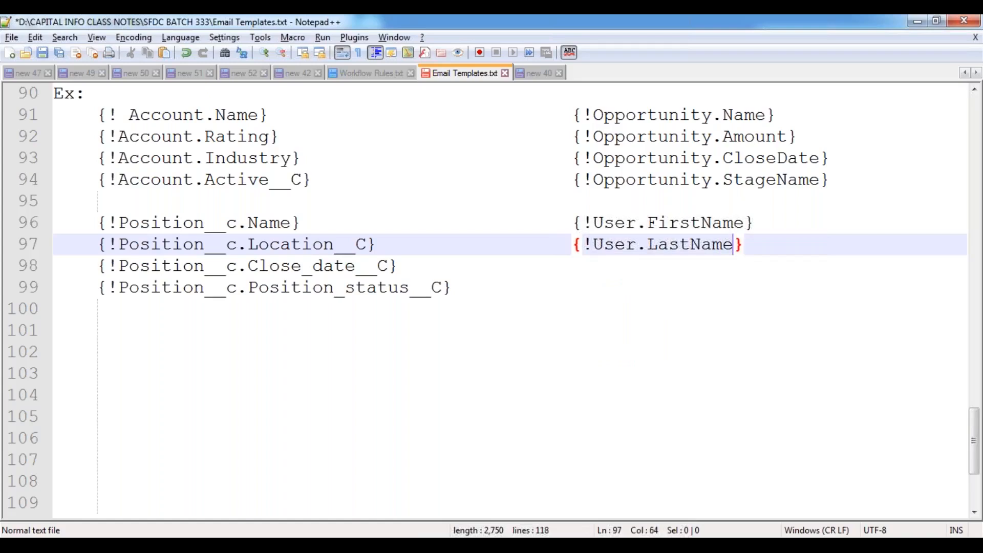
- Add {!User.Email} and {!User.USerName} beside the Close_date__C and Position_status__C lines
key("Down")
key("Tab")
key("Tab")
key("Tab")
key("Tab")
key("Tab")
key("BackSpace")
type("{}")
key("Left")
type("!User.")
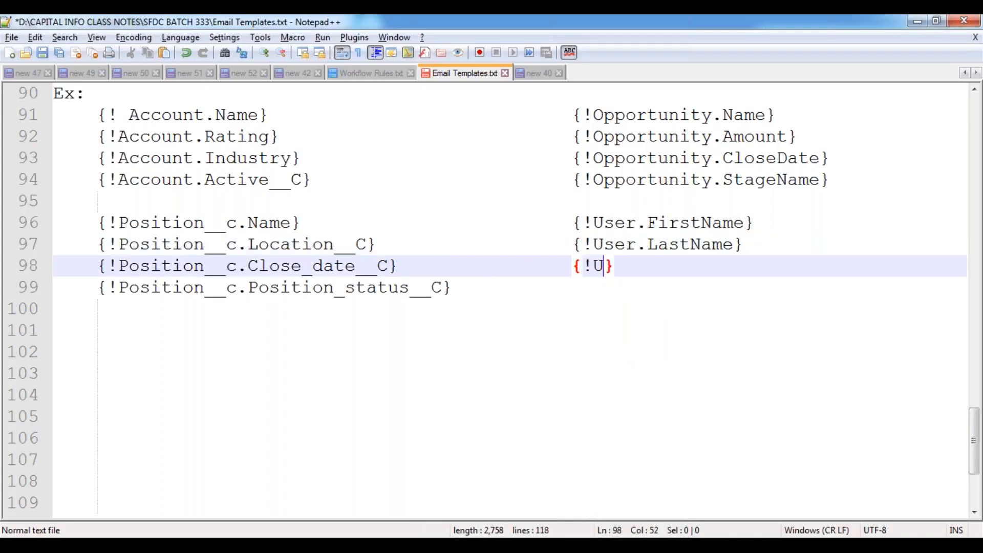
type("Email")
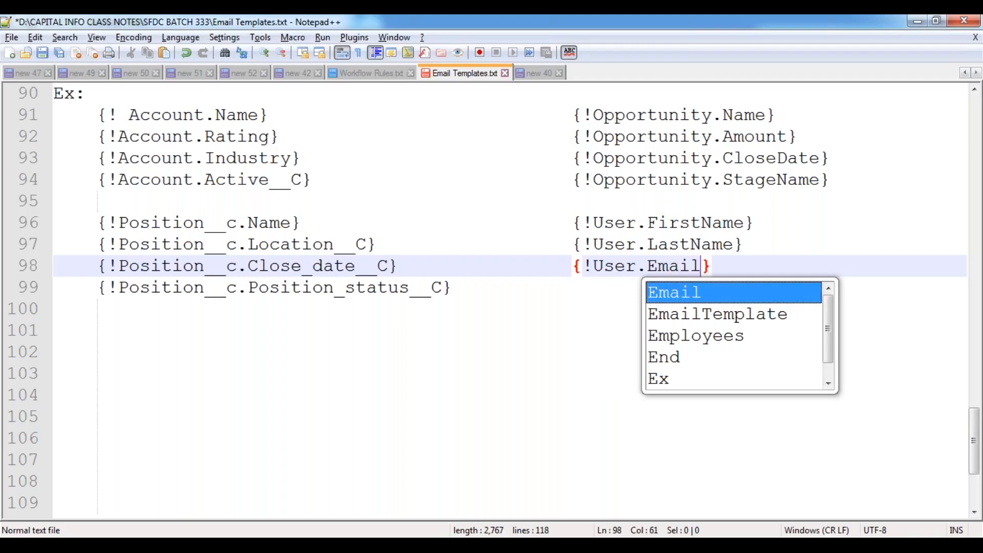
key("Down")
key("Tab")
key("Tab")
key("Tab")
type("{}")
key("Left")
type("!User")
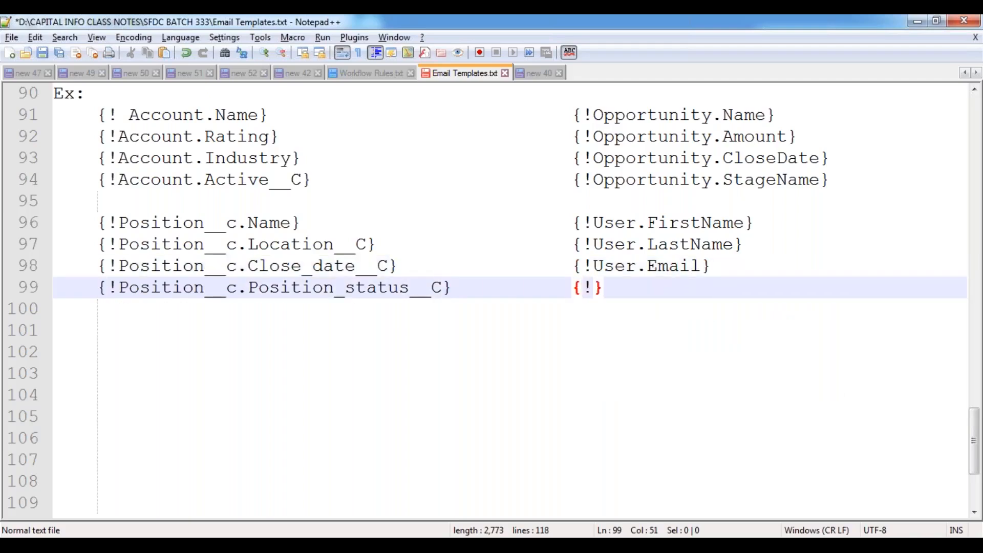
type(".USer")
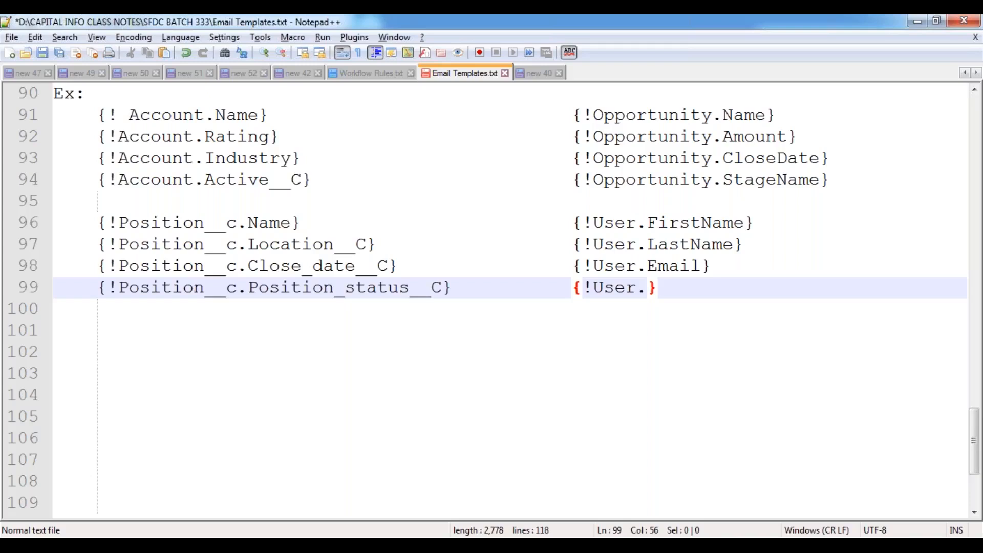
type("Name")
- Save the email template notes
key("Escape")
key("Down")
key("Down")
key("Down")
key("Left")
key("Left")
key("ctrl+s")
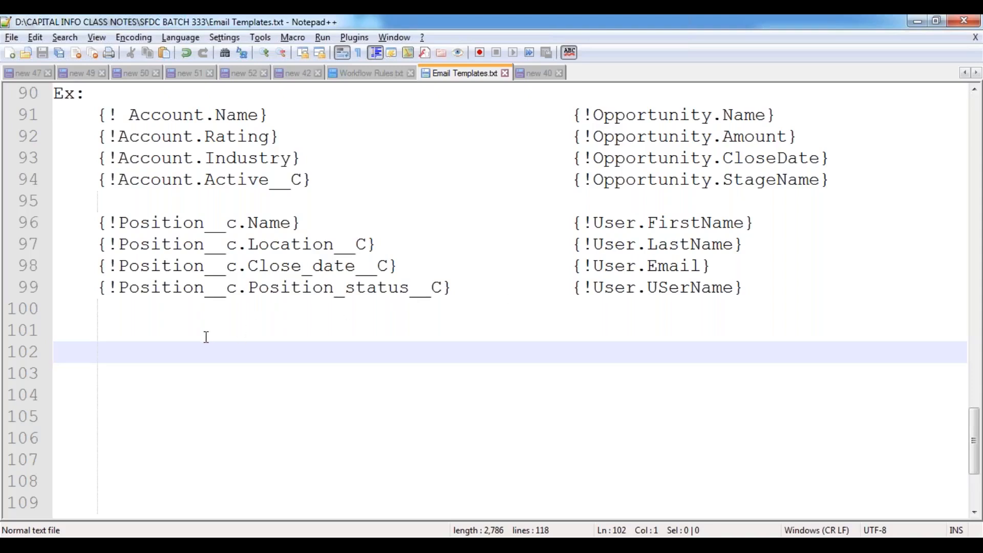
- Type a 'UseCase:' heading on line 101 with a '========' underline beneath it
left_click(71, 333)
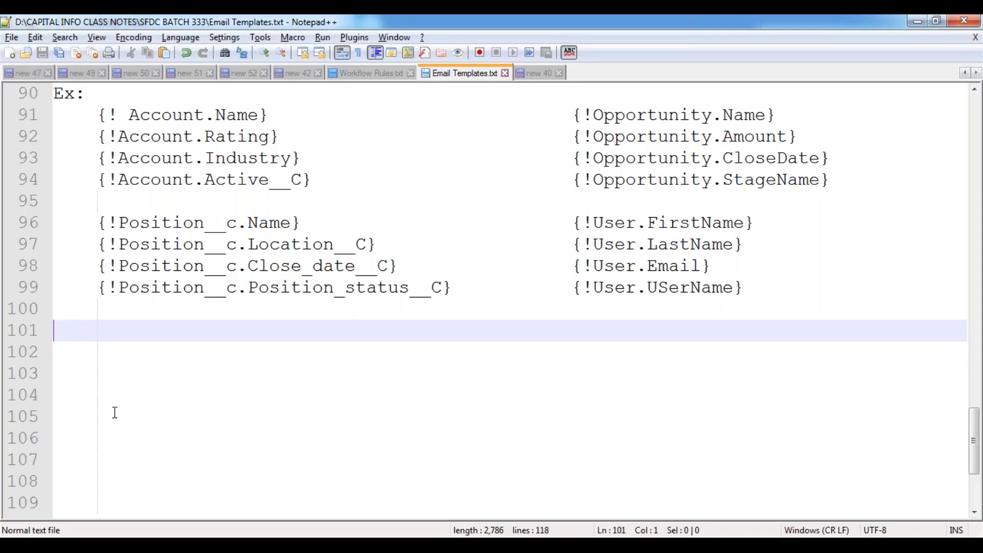
type("UseCase:")
key("Return")
type("========")
key("Return")
key("Tab")
key("Tab")
key("Tab")
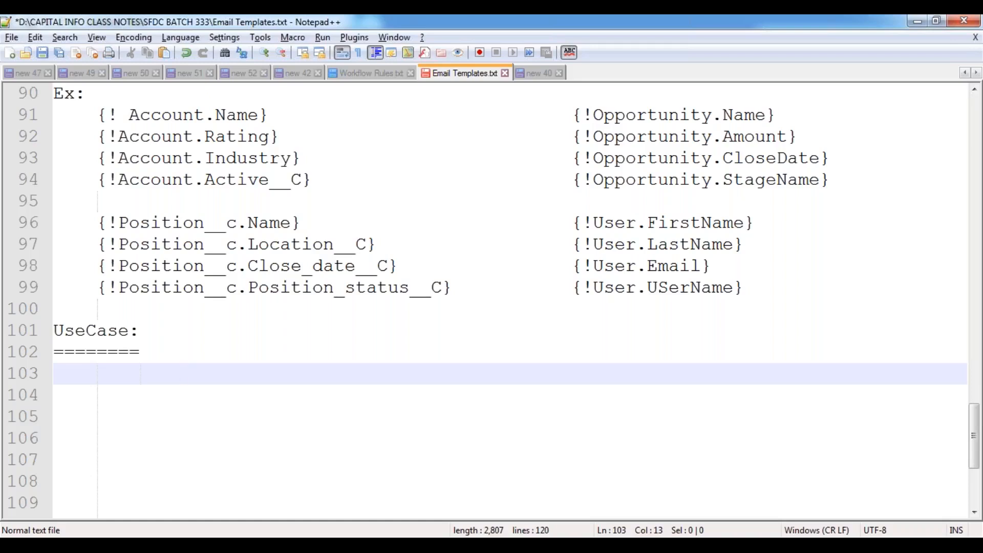
key("BackSpace")
key("BackSpace")
scroll(40, 406, "down", 3)
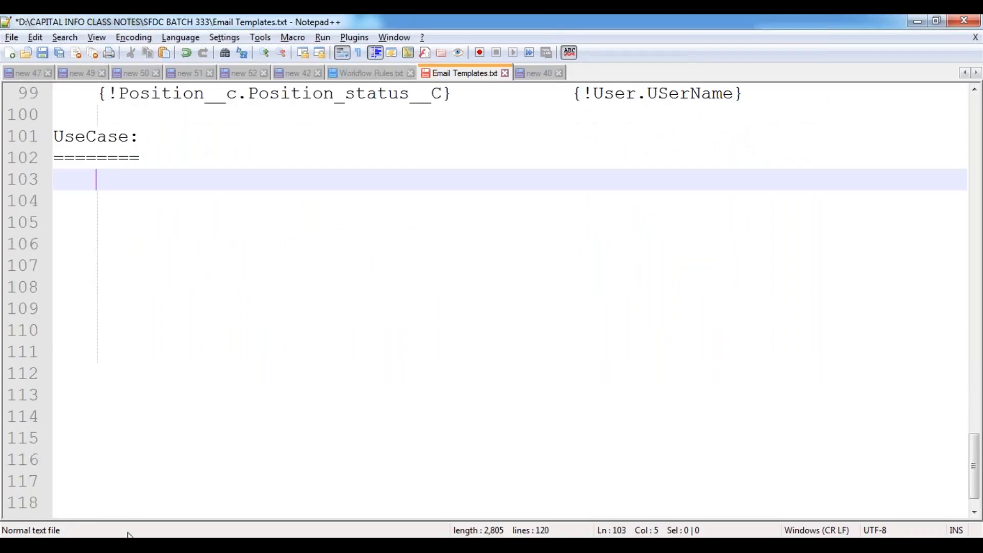
- Switch to Salesforce in Chrome and open a new Contact from the Contacts tab
mouse_move(129, 535)
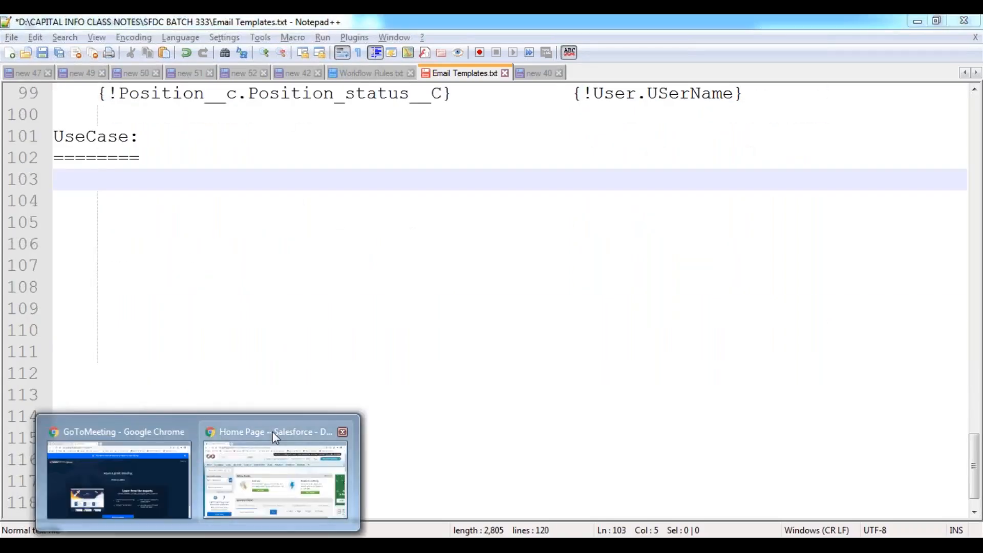
left_click(280, 423)
left_click(301, 171)
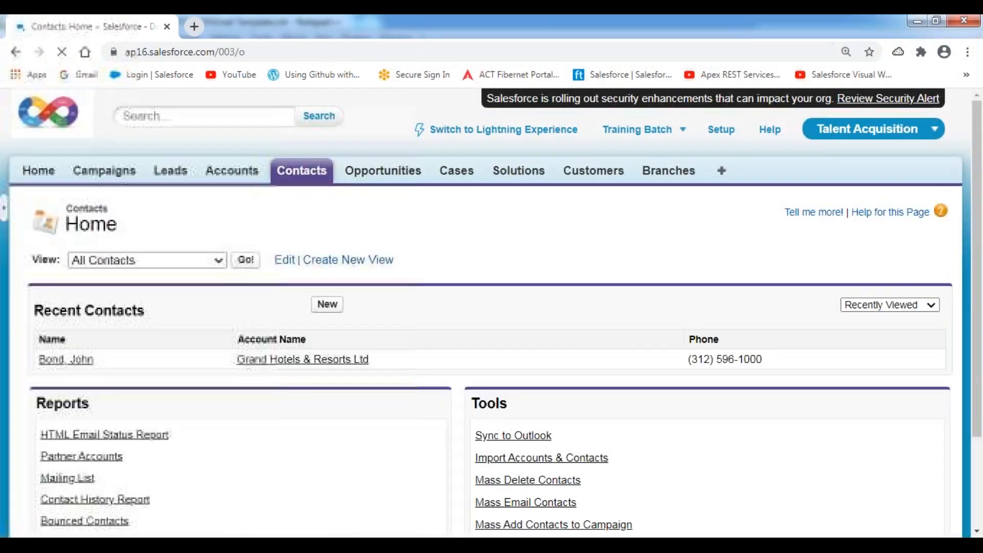
left_click(327, 305)
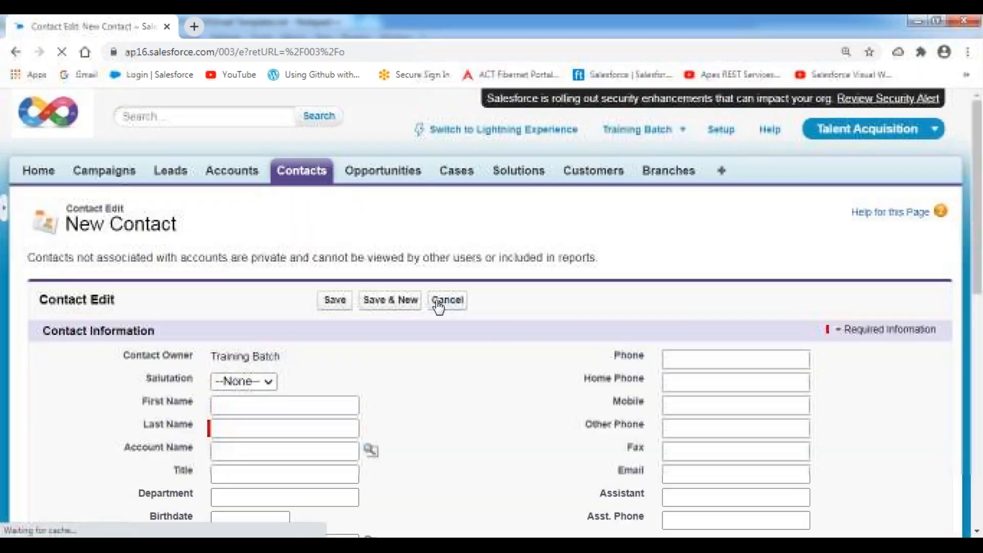
- Highlight the left-column labels: First Name, Last Name, Title, Department, Birthdate, Lead Source
scroll(439, 308, "down", 1)
scroll(439, 307, "down", 5)
left_click_drag(137, 189, 193, 188)
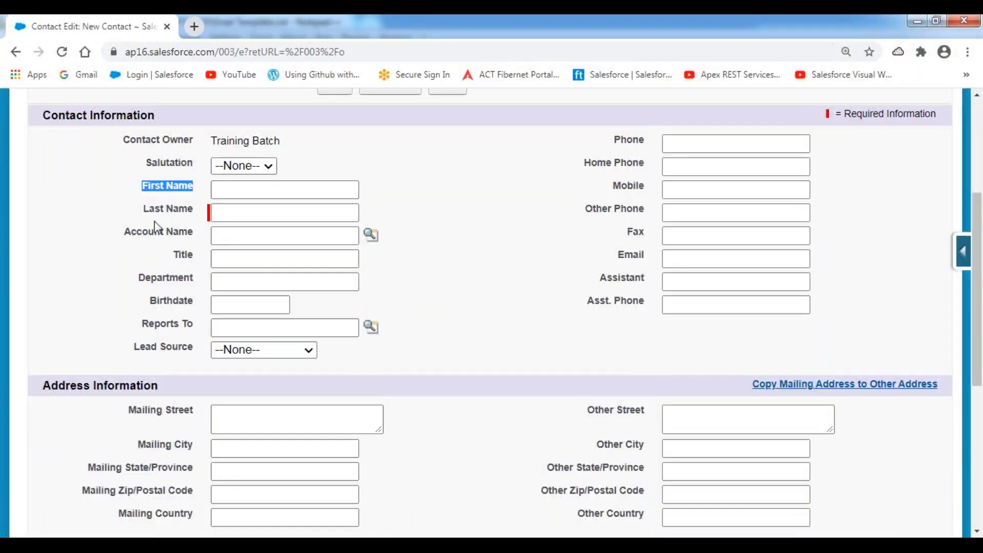
left_click_drag(147, 215, 200, 215)
left_click_drag(174, 260, 221, 261)
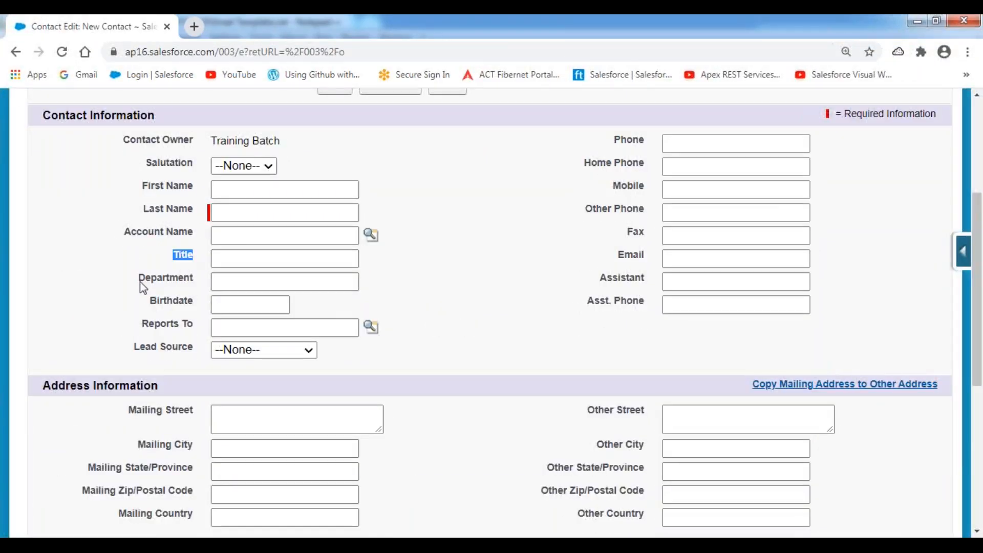
left_click_drag(139, 281, 222, 289)
left_click_drag(150, 306, 220, 307)
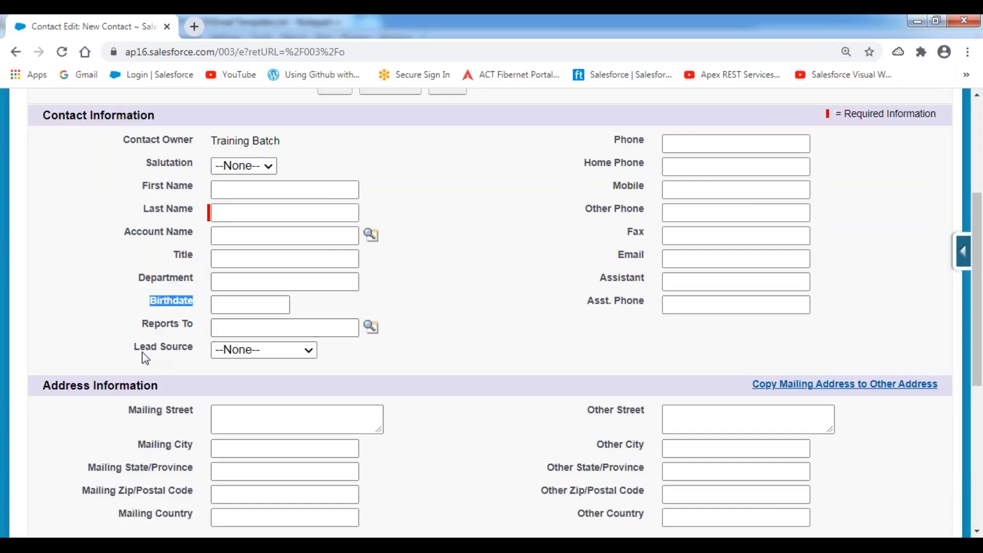
left_click_drag(141, 350, 299, 353)
- Highlight the right-column labels Phone, Mobile, Fax and Email
left_click_drag(614, 140, 646, 140)
double_click(635, 189)
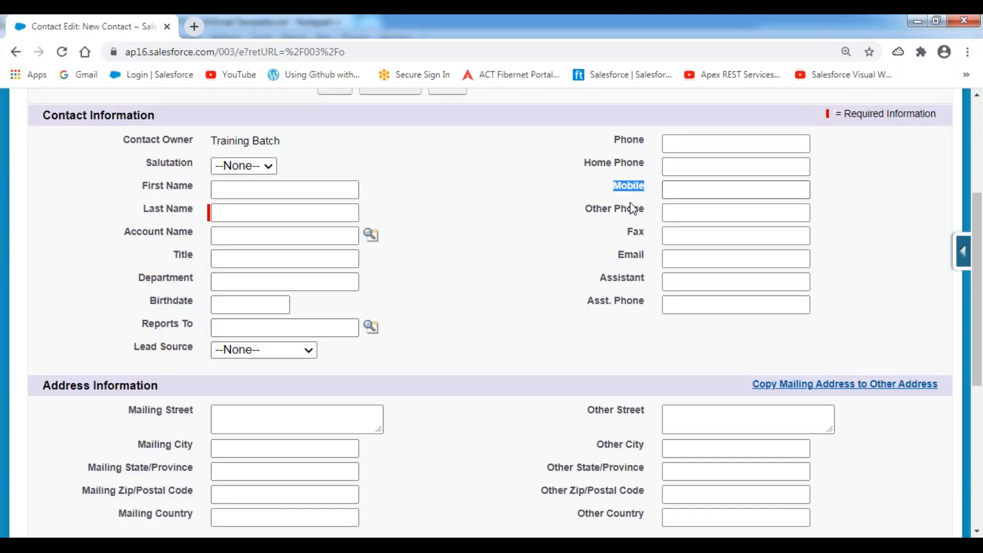
double_click(636, 232)
double_click(637, 256)
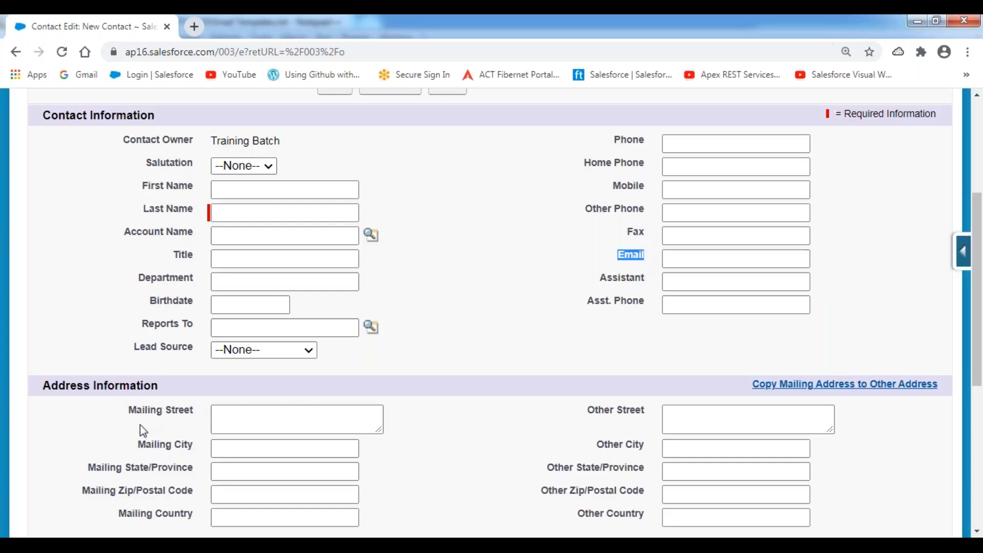
scroll(138, 431, "down", 2)
scroll(139, 425, "down", 3)
scroll(279, 392, "up", 6)
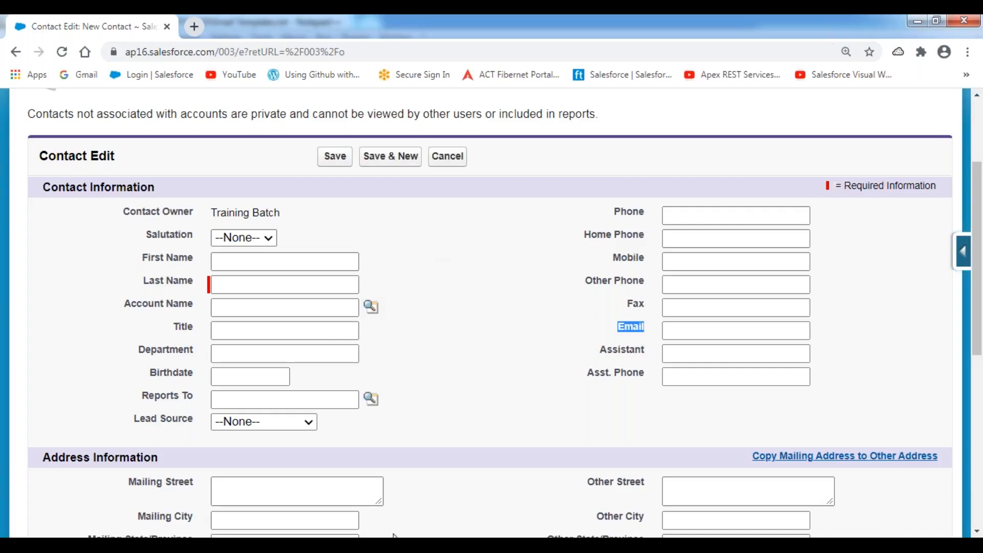
- Write the UseCase sentence: configure an Email Template notifying the contact on new Contact creation; save
key("alt+Tab")
type("Configu")
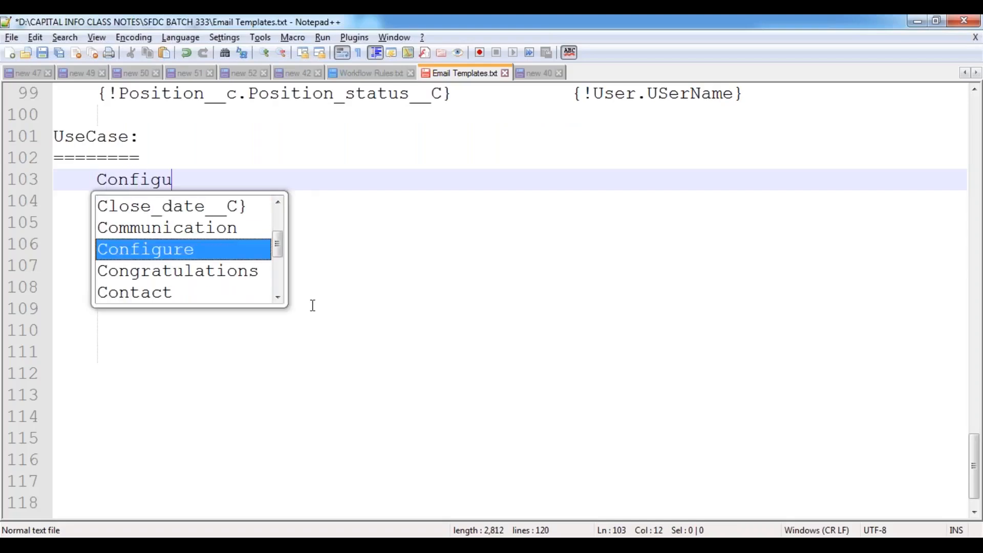
key("Return")
type("an Email Templ")
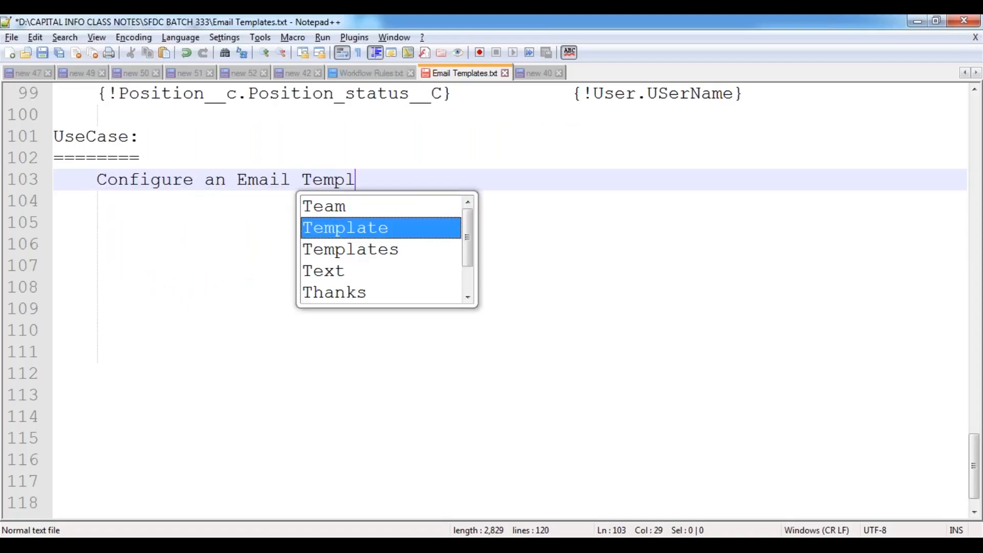
key("Return")
type(", to Notif")
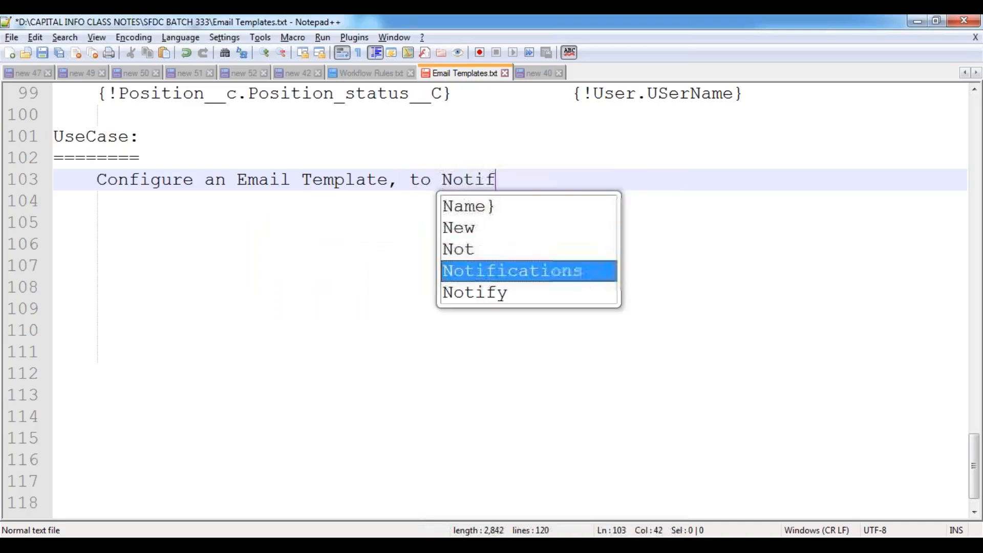
type("y the Contac")
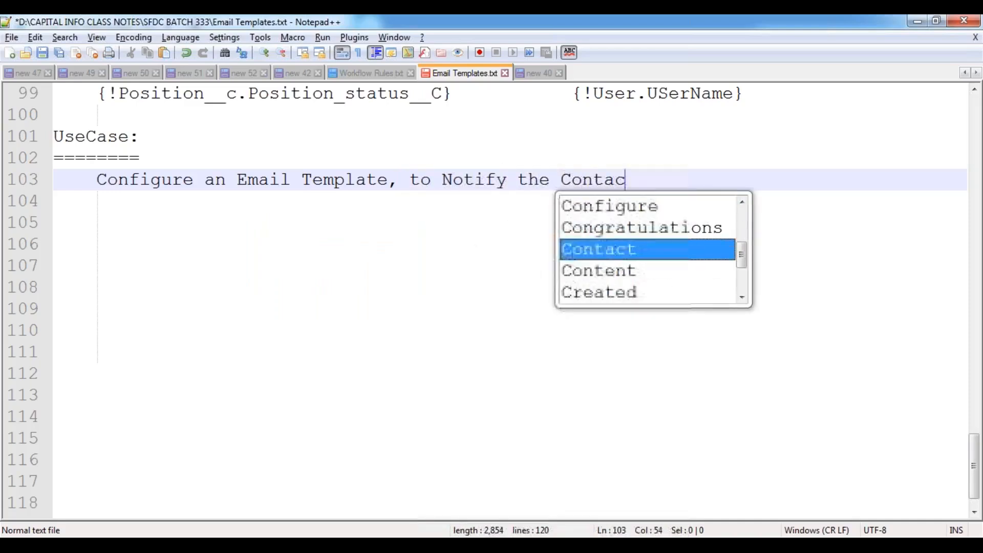
type("t Person")
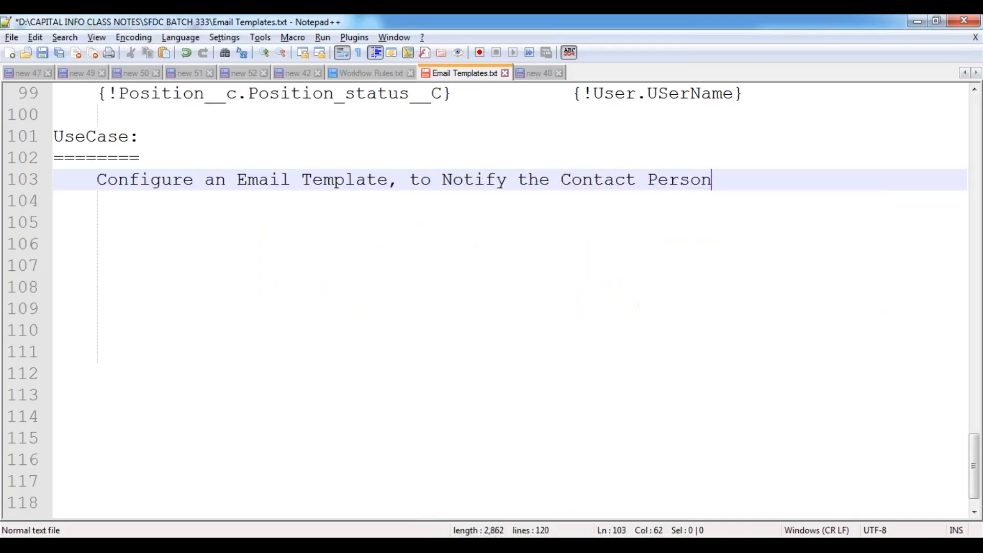
type(" upon cre")
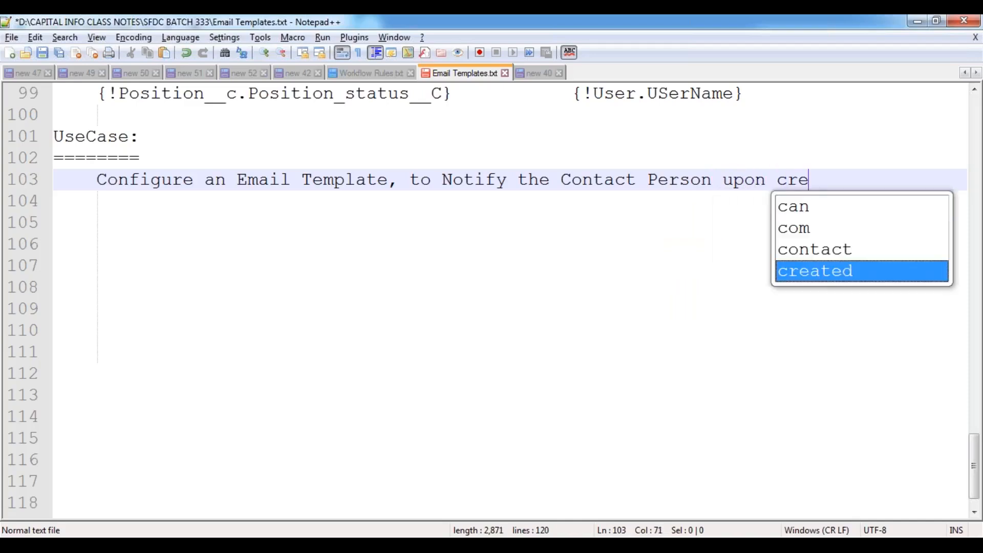
type("ating a Ne")
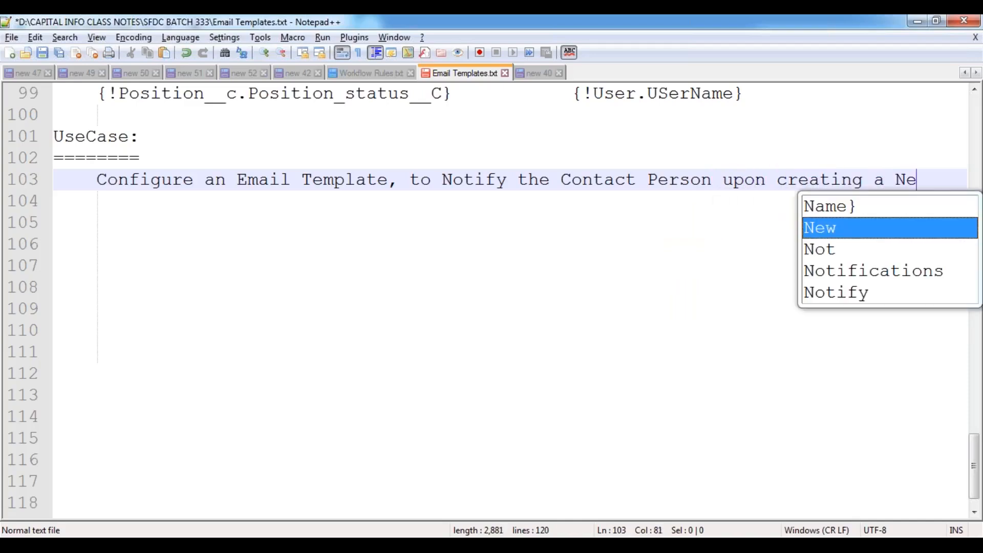
type("w Contact ")
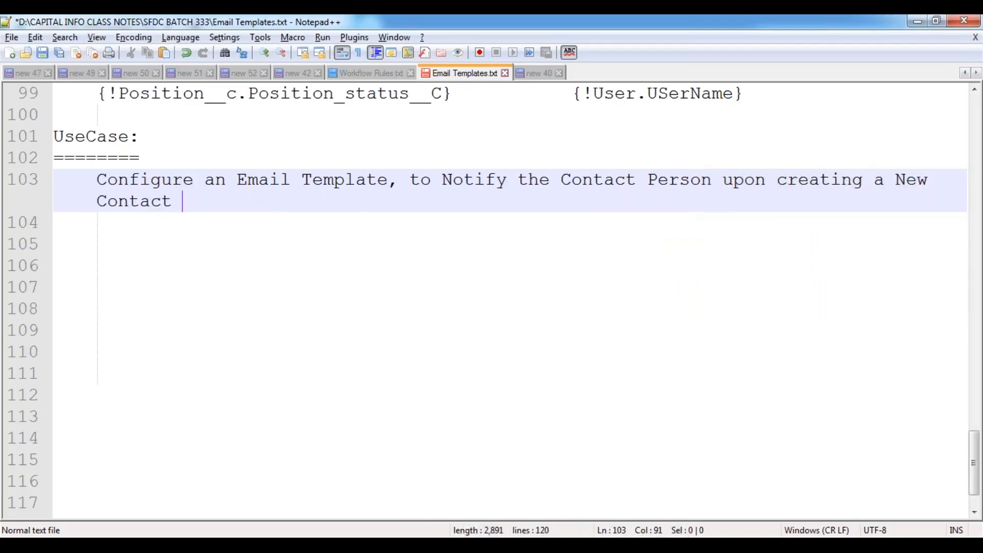
type("Record inside the ")
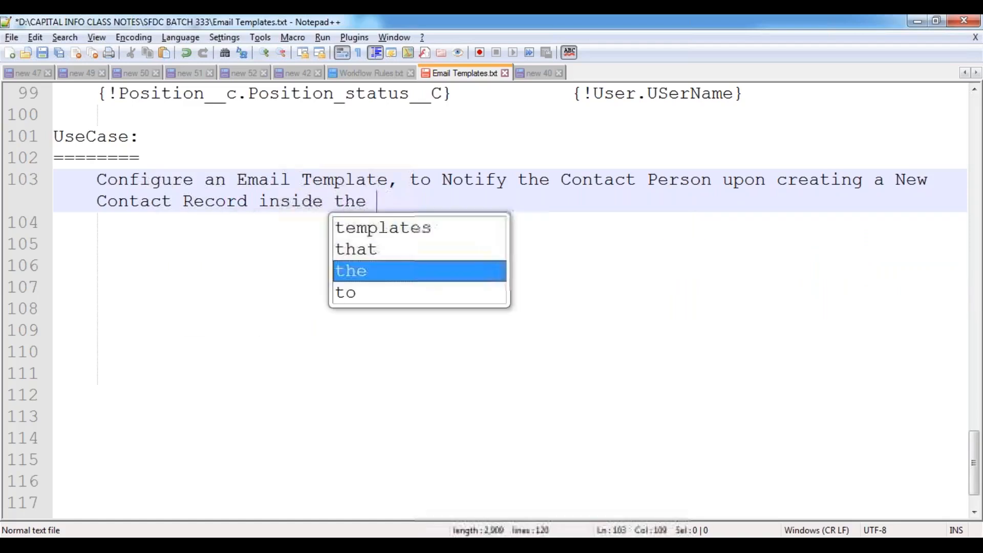
type("object. E")
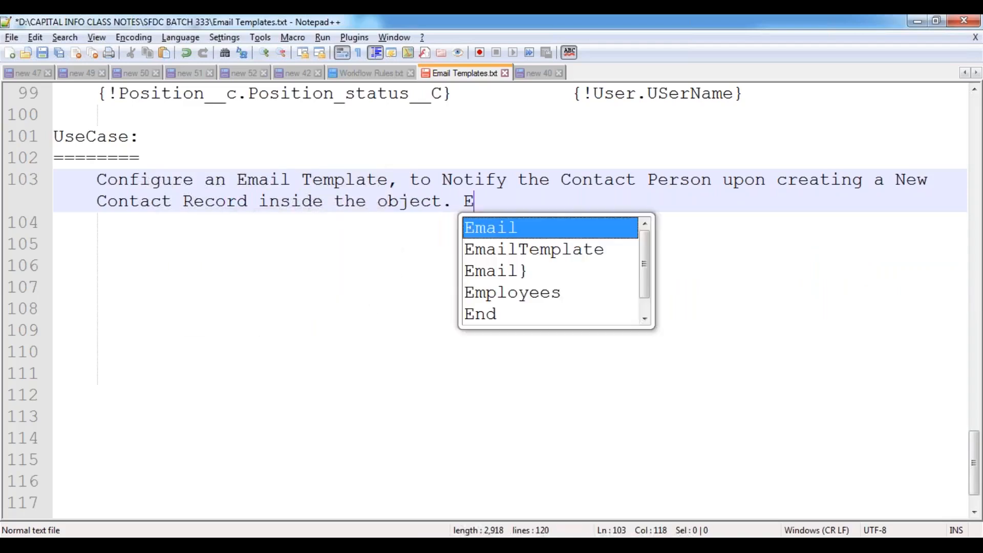
type("mbed the Con")
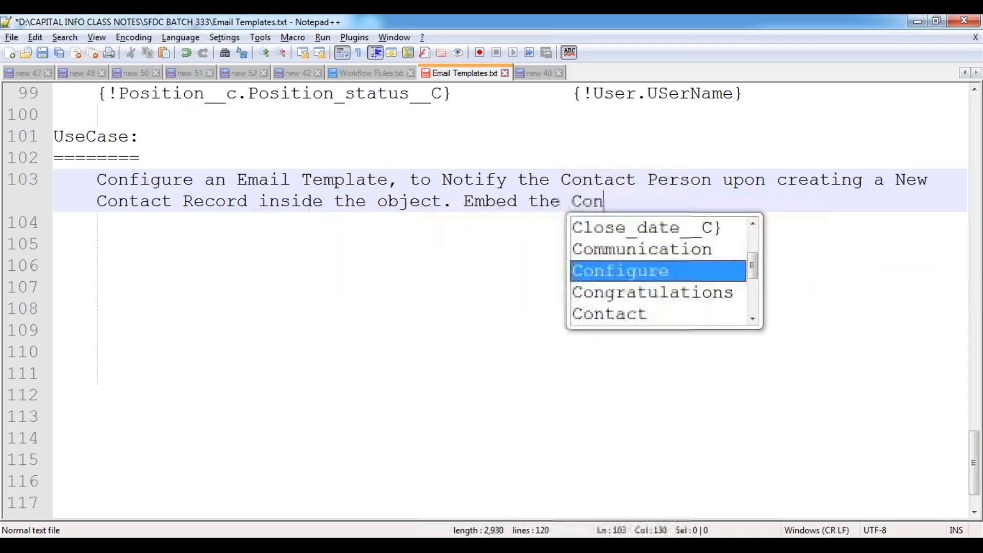
type("tact Pers")
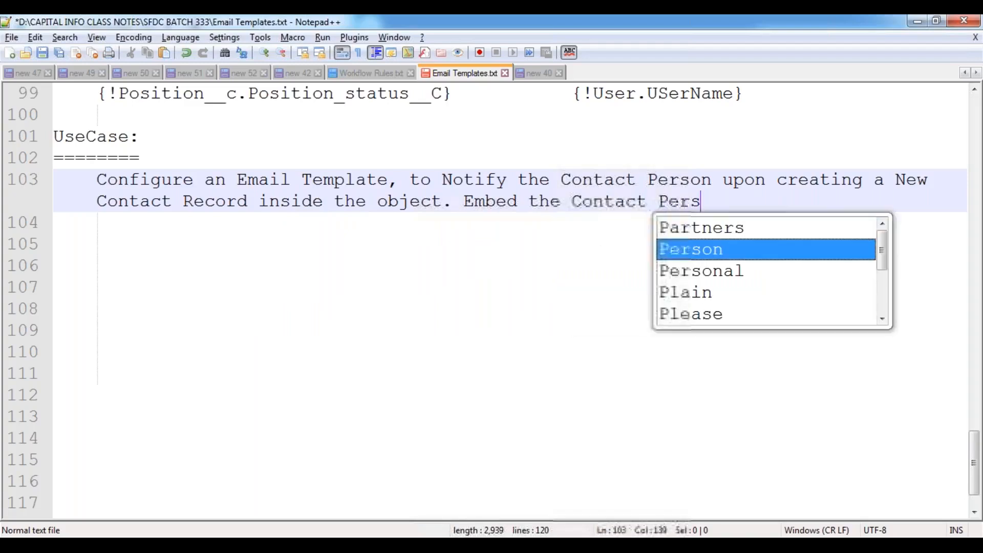
type("on Details insdie")
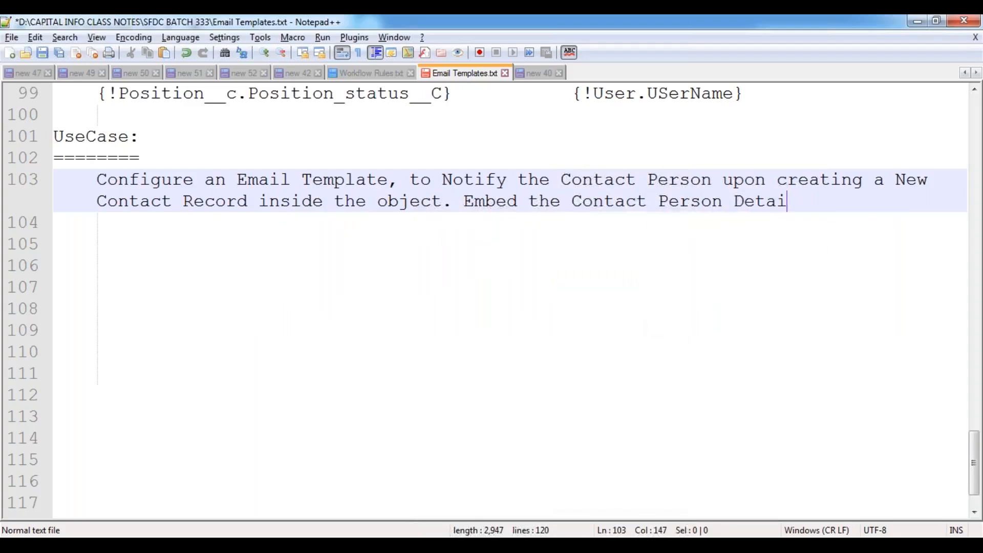
key("BackSpace")
key("BackSpace")
key("BackSpace")
type("ide the Email Template.")
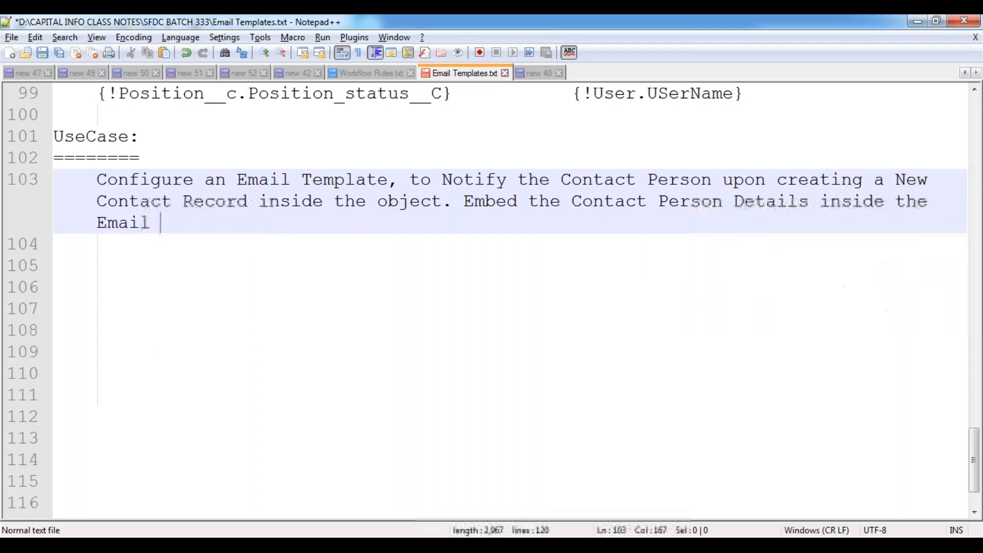
key("Return")
key("Return")
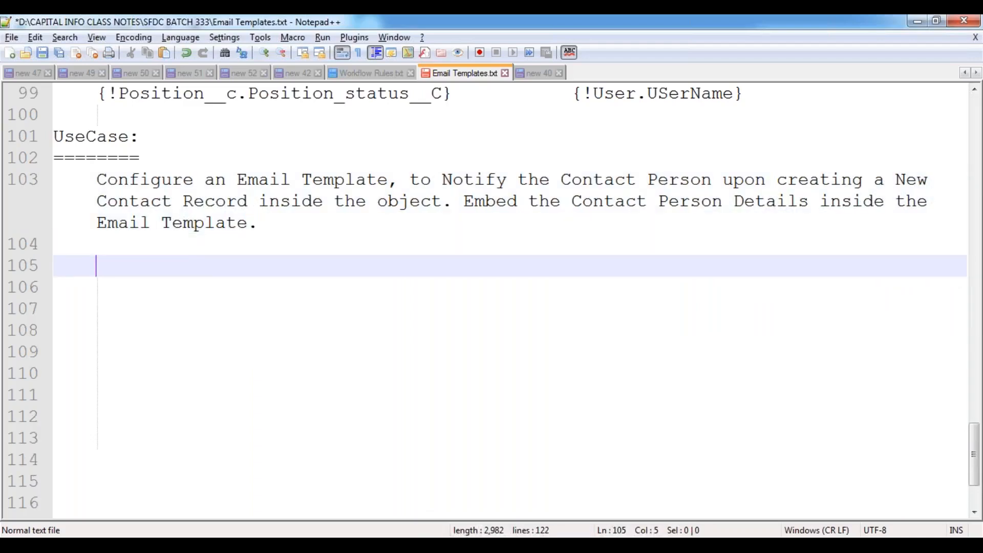
key("ctrl+s")
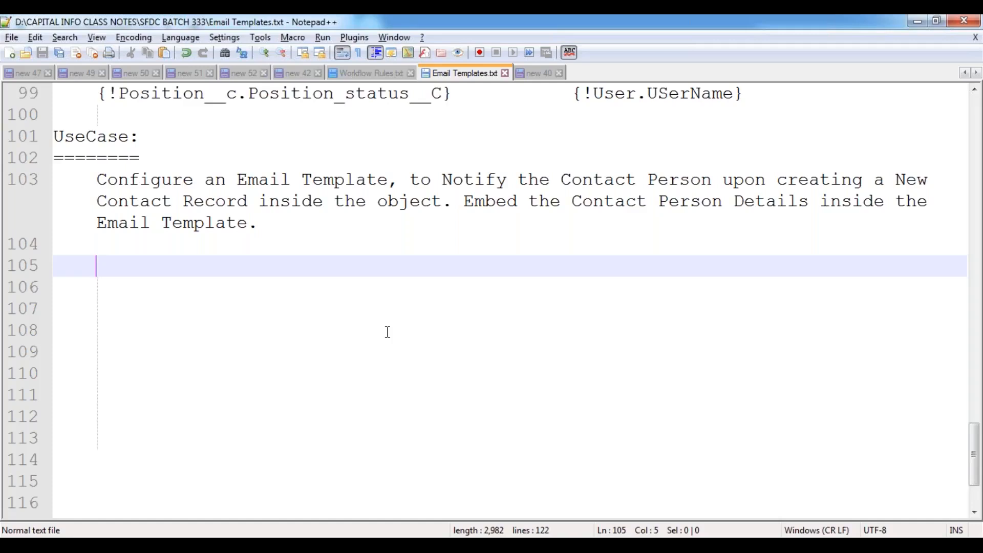
- Add an 'Email Subject:' heading and begin it with 'Congratulations {!Contact.FirstName} {!Contact.LastName}..!!'
key("BackSpace")
type("Email Subject:")
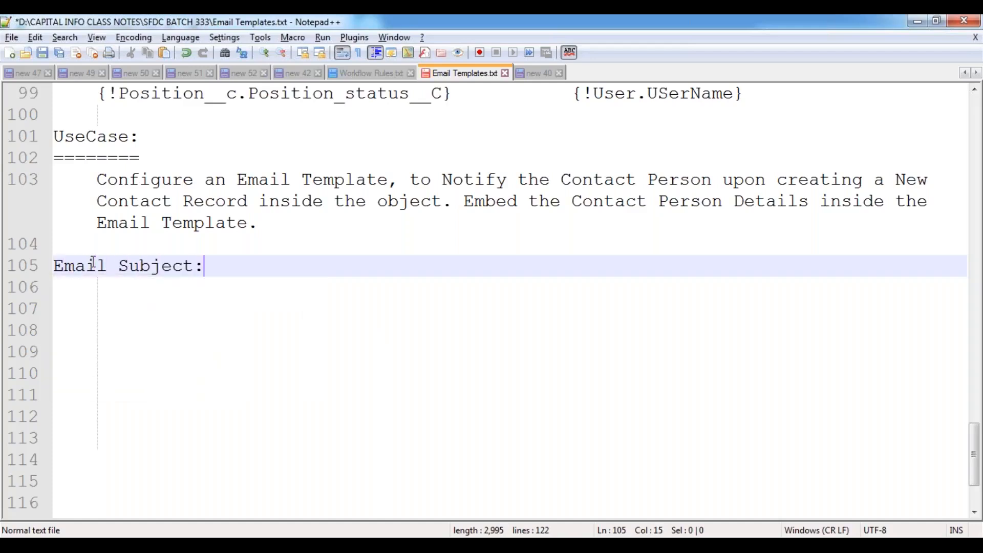
key("Return")
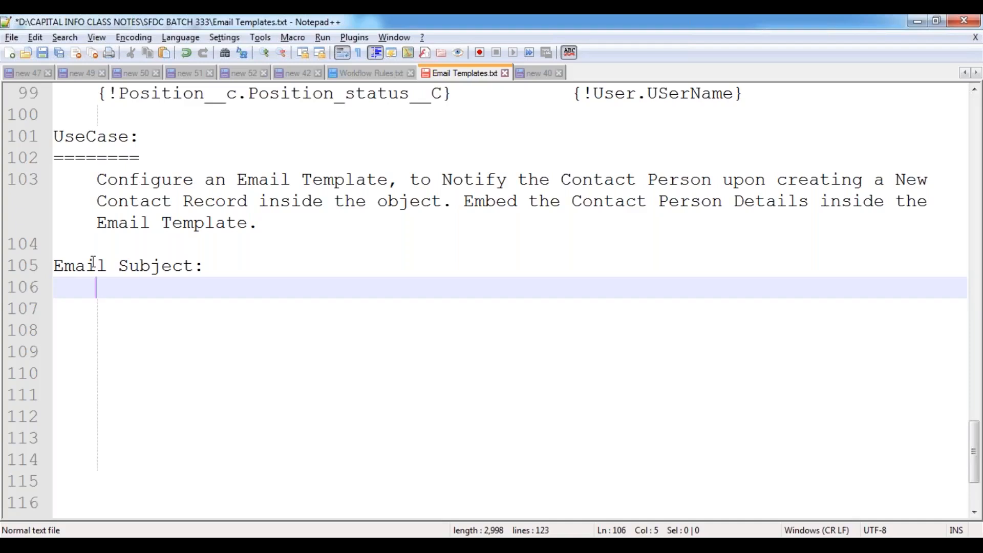
type("Congratulations")
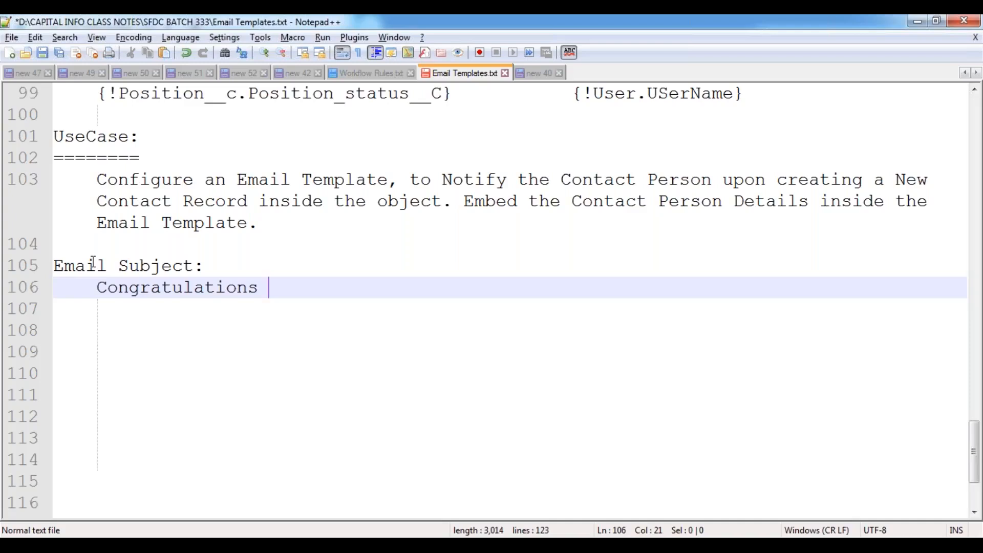
type("{!")
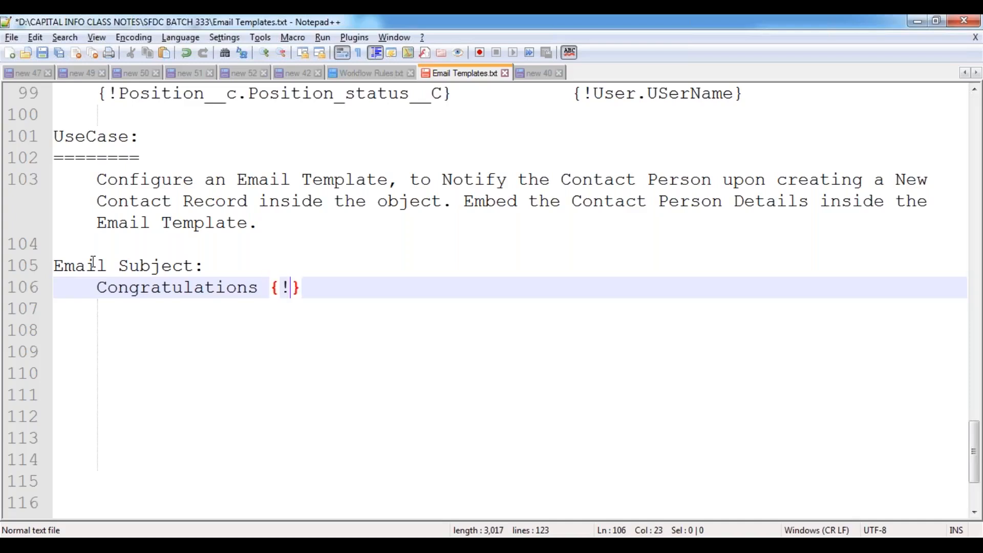
type("Contact.FirstName}")
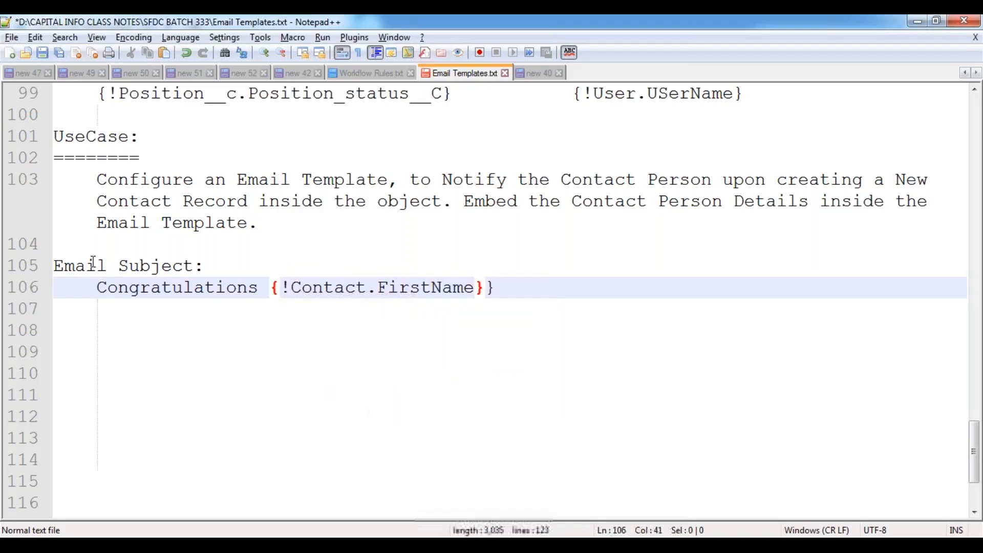
type(" {!Contact.Last")
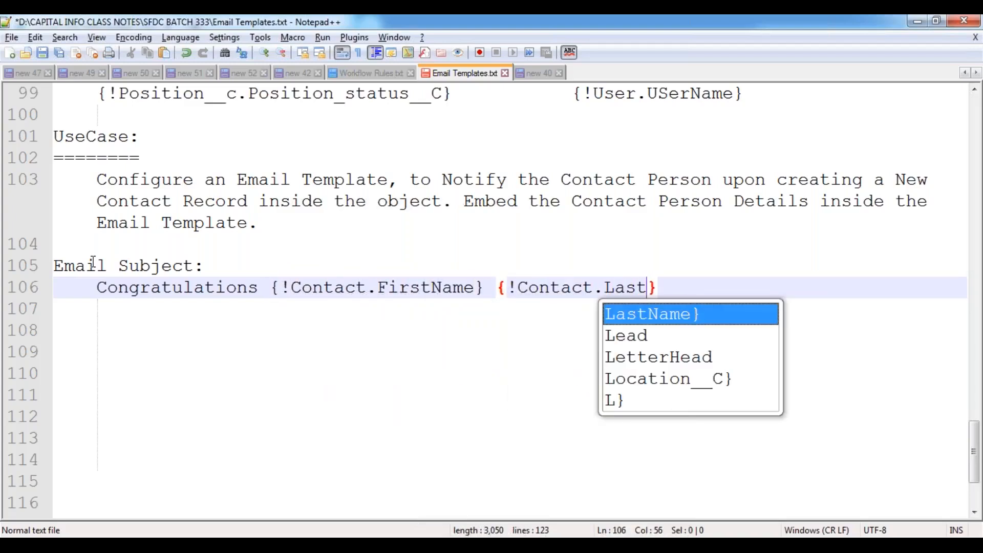
key("Return")
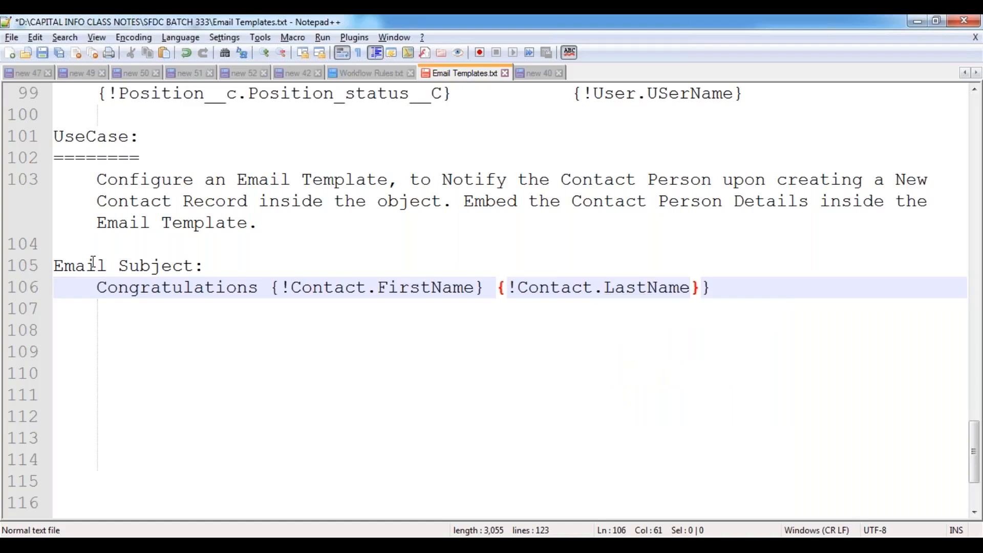
key("Delete")
type(".")
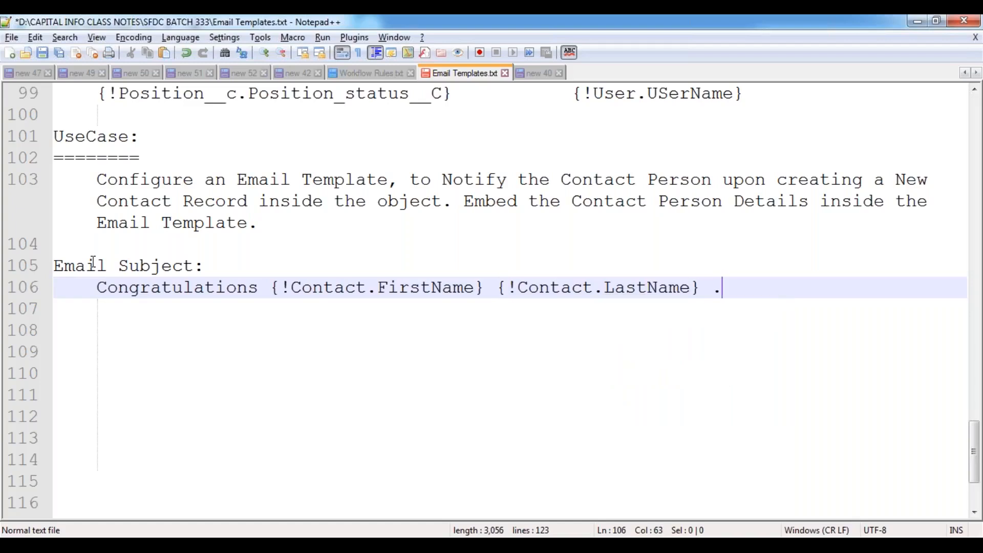
type(".!!")
- Finish the subject with 'Your Contact Record has been Created Successfully.', save, and type 'Email Content:'
double_click(401, 290)
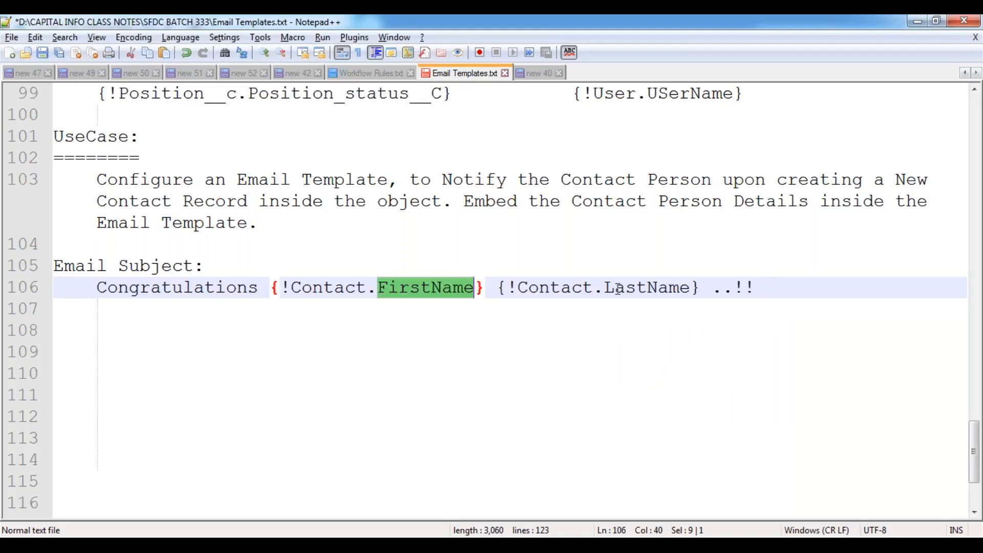
double_click(618, 290)
left_click(784, 285)
type("Ypour")
key("BackSpace")
key("BackSpace")
key("BackSpace")
key("BackSpace")
key("BackSpace")
type("our Contact Record has been Created")
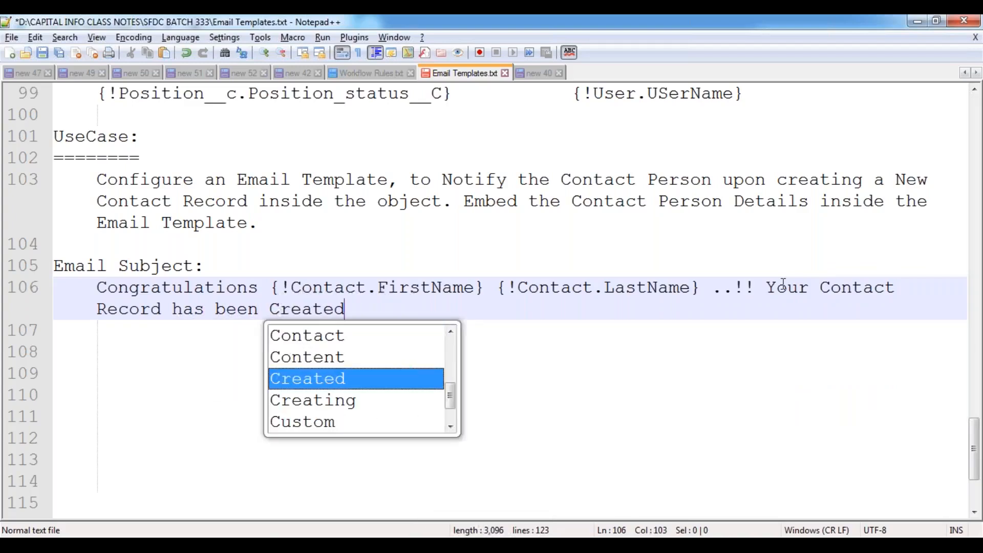
type(" Successfully.")
key("Return")
key("Return")
key("ctrl+s")
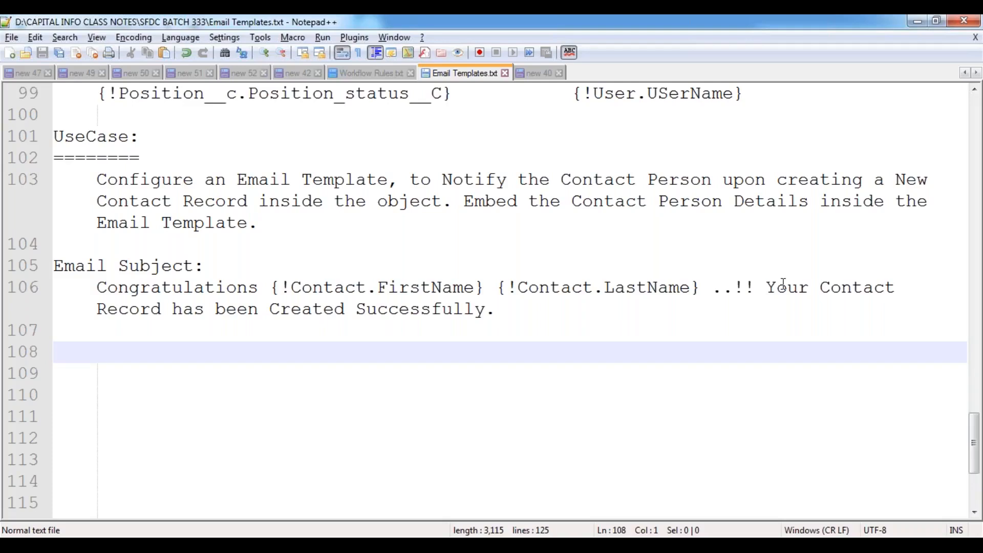
type("Email C")
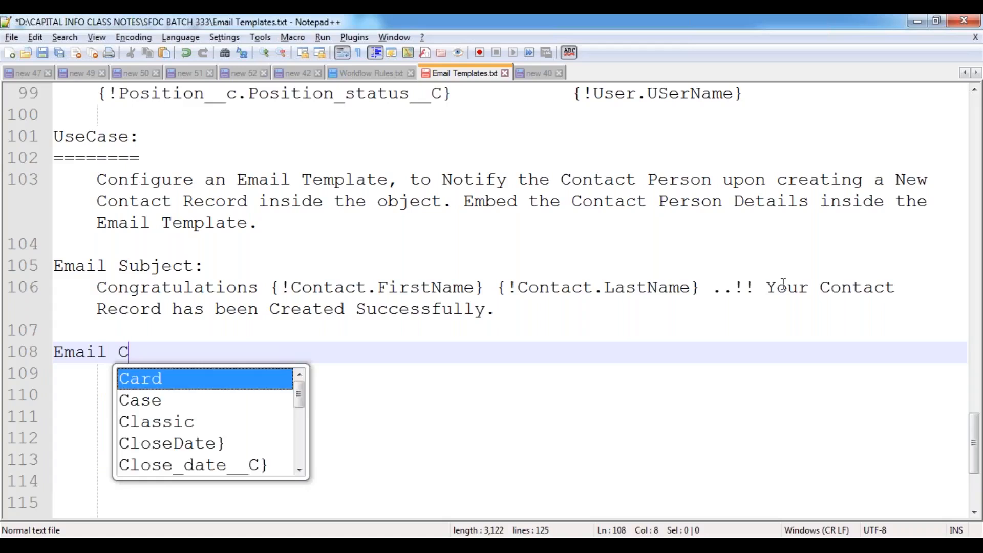
type("ontent:")
- Write the indented greeting 'Dear {!Contact.FirstName} {!Contact.LastName},' under the Email Content heading
key("Return")
key("Tab")
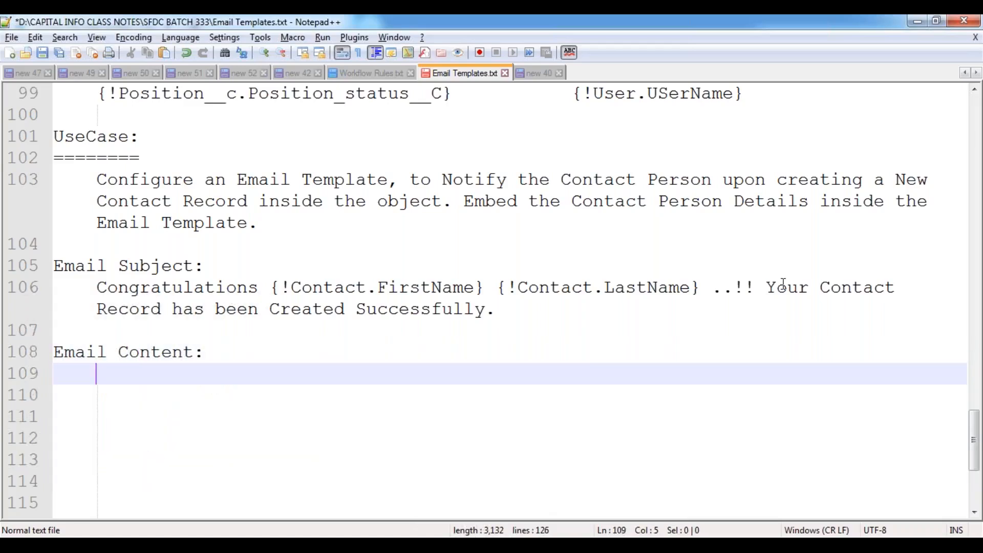
type("Dea")
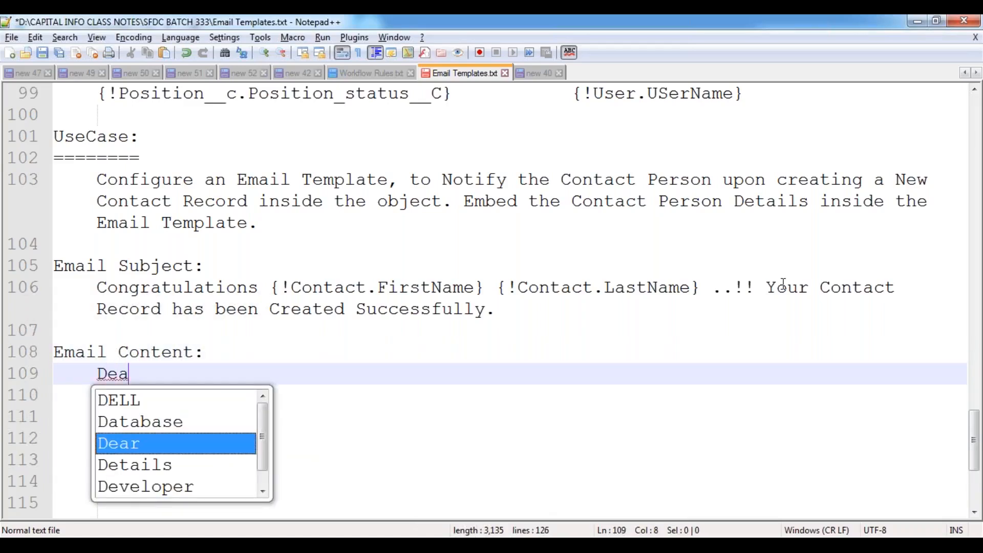
key("Escape")
type("r {}")
key("Left")
type("!Contact.FirstName} {!Contact.LastName}")
key("BackSpace")
key("Right")
type(",")
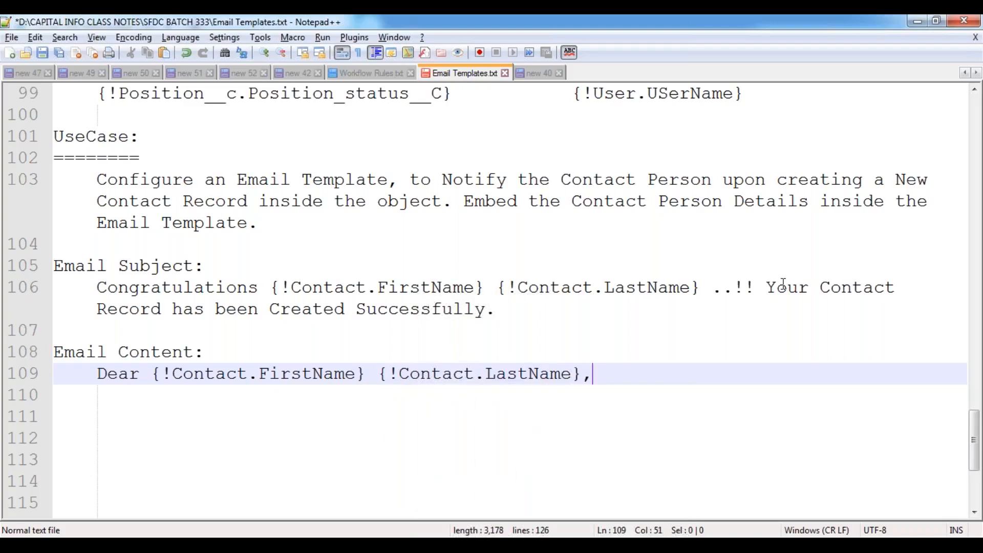
key("Return")
key("Return")
key("Tab")
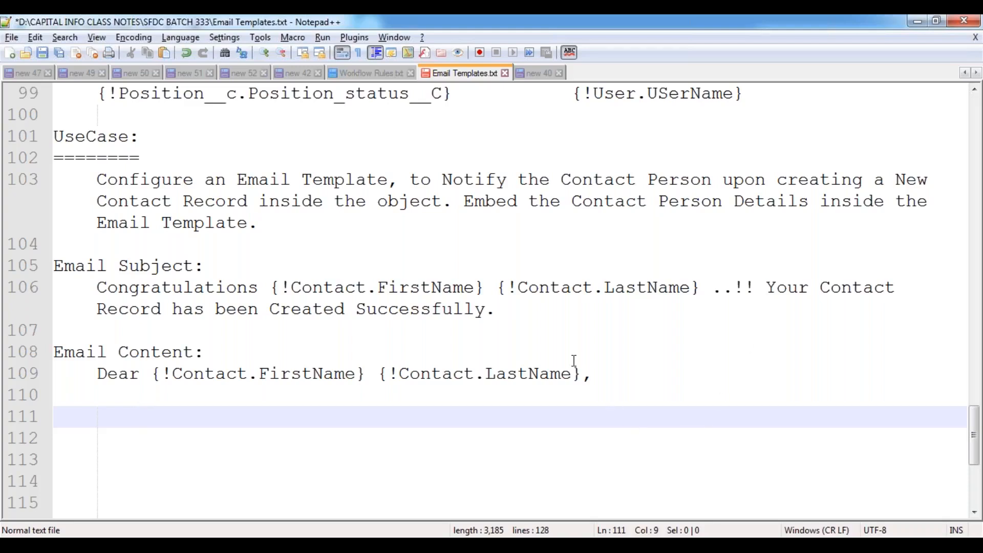
- Add the body sentence 'Thanks for purchasing the Products from our Organization.' below the greeting
scroll(573, 358, "down", 3)
scroll(493, 334, "up", 1)
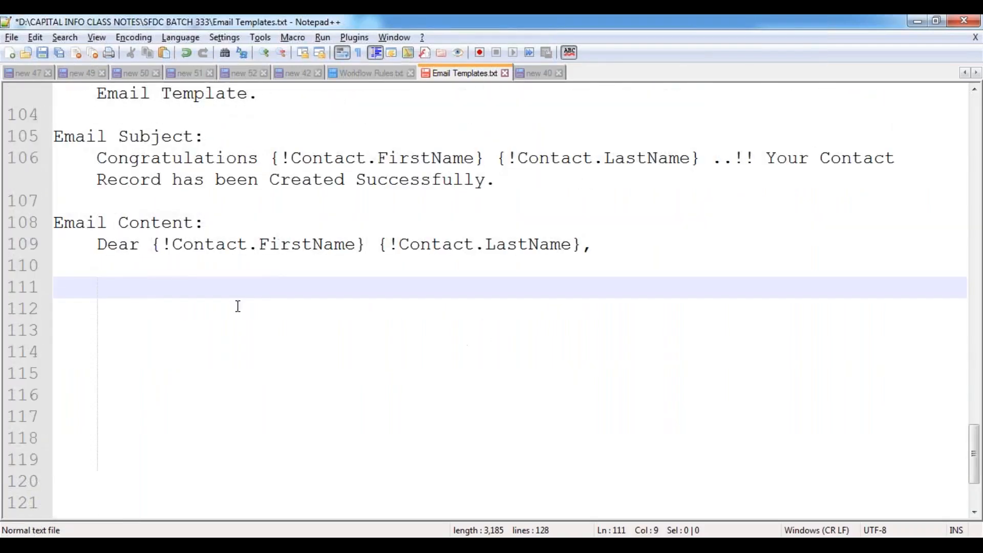
left_click(629, 247)
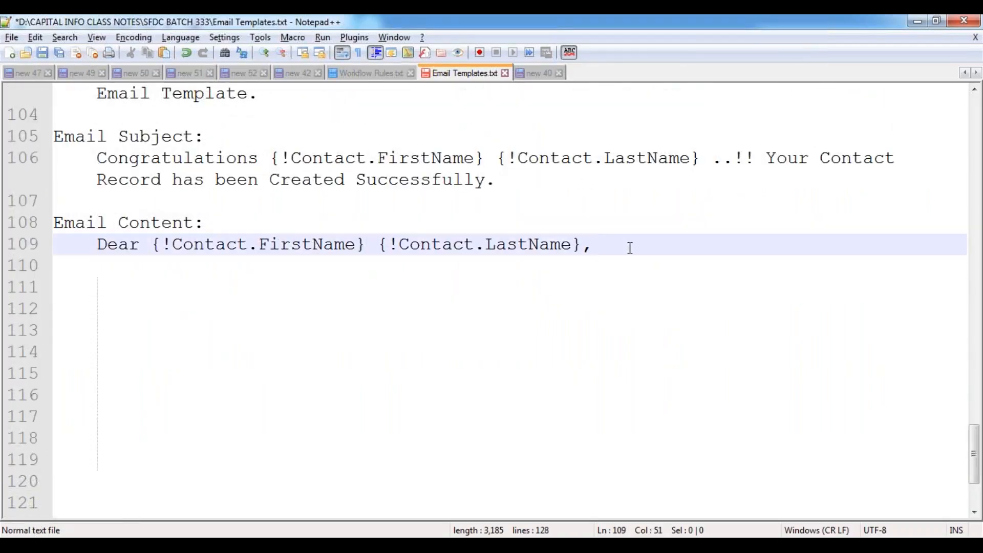
key("Return")
key("Return")
key("Tab")
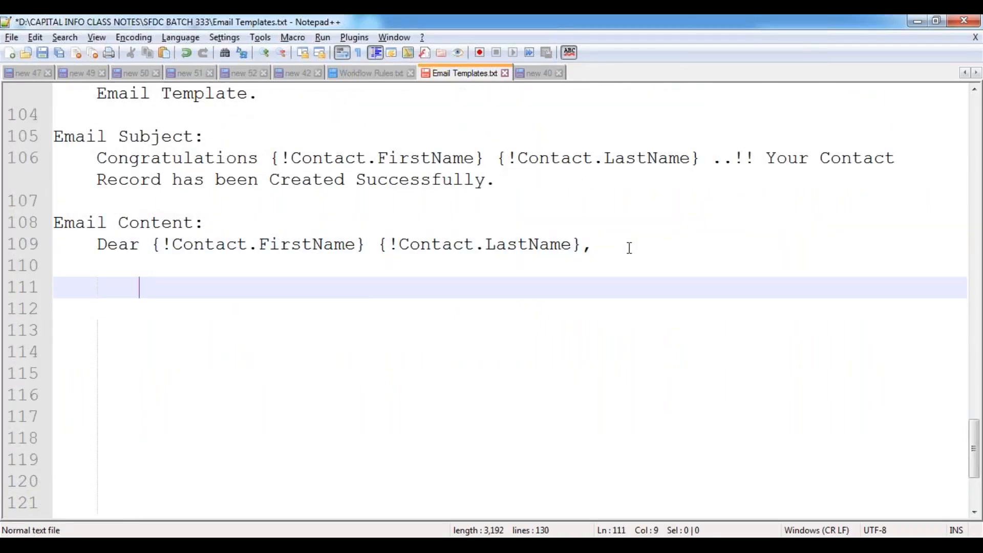
type("Thanks f")
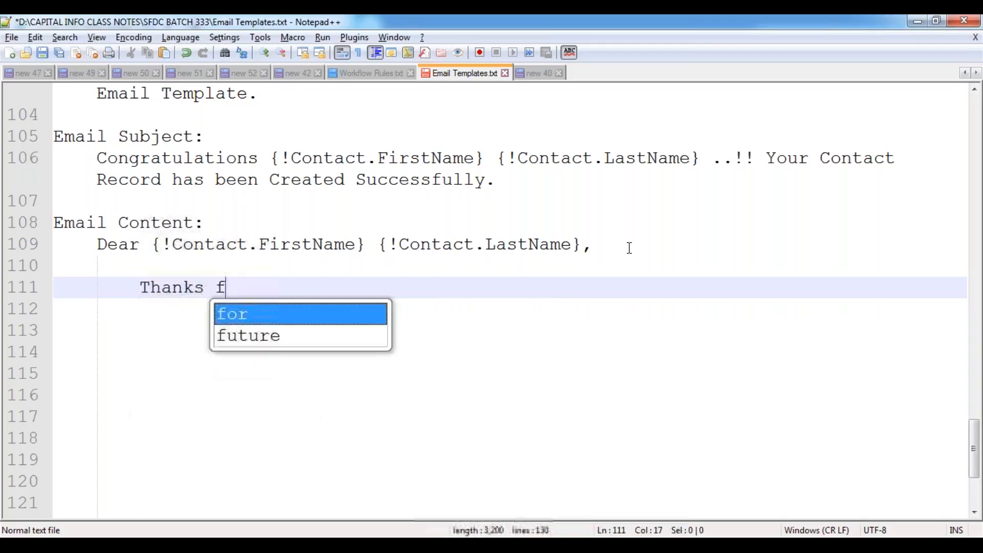
type("or purcah")
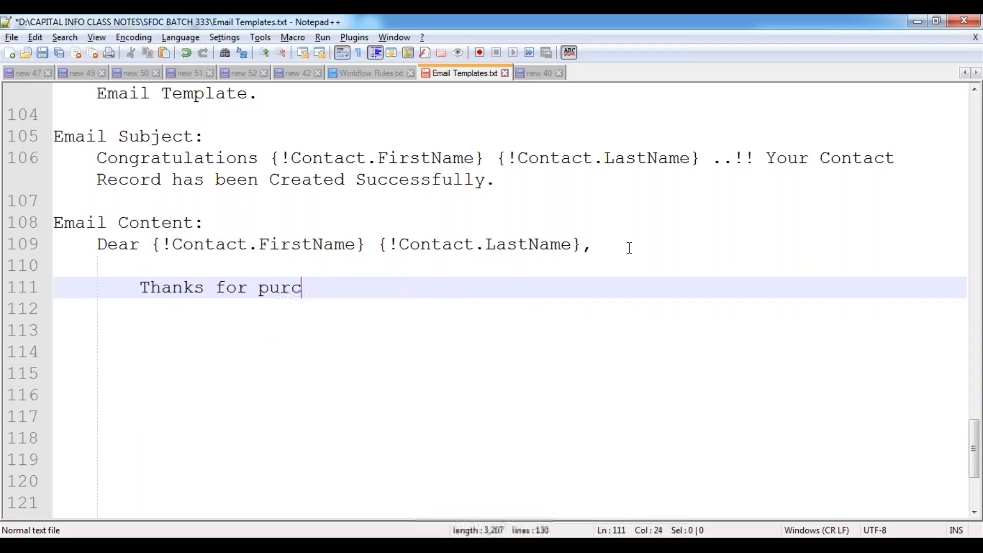
key("BackSpace")
key("BackSpace")
type("hasing the ")
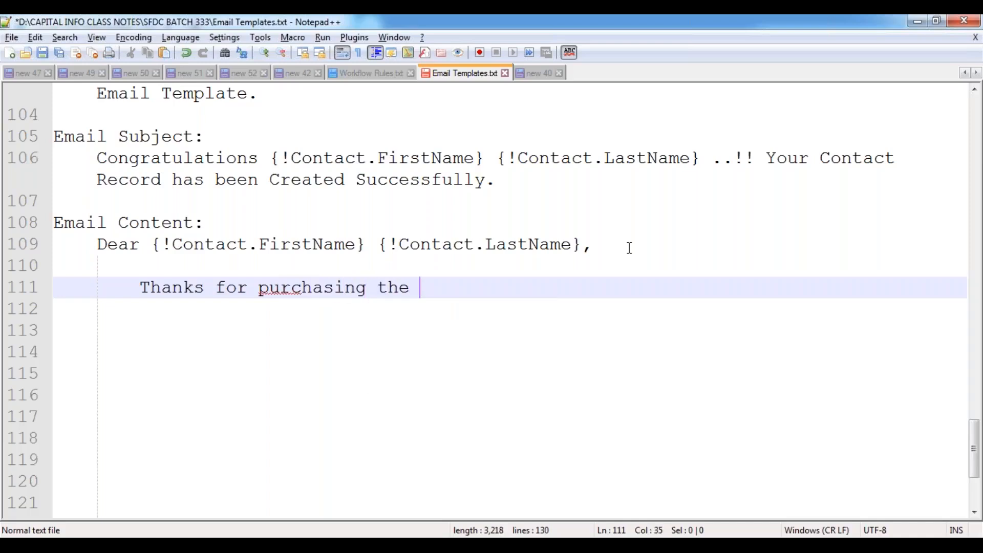
type("Products fro")
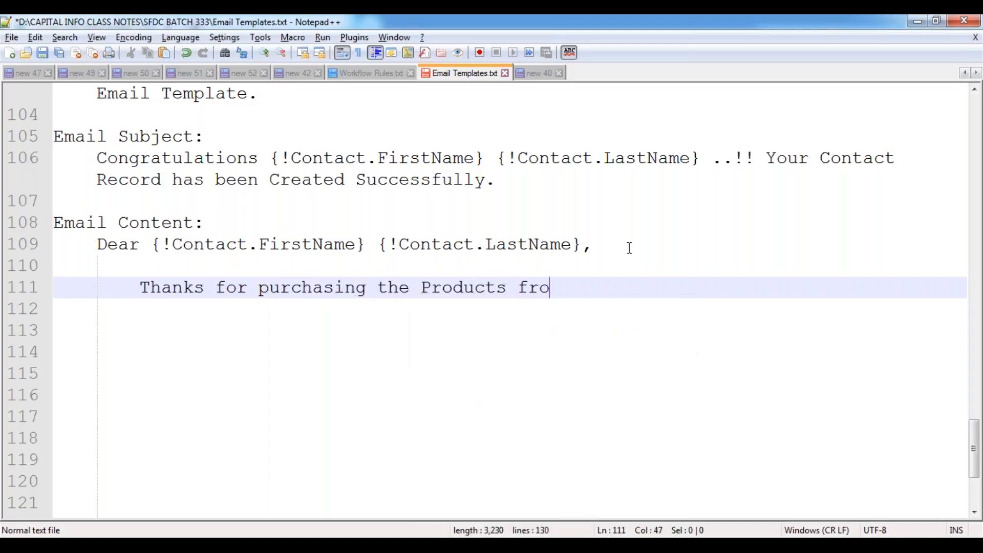
type("m our Org")
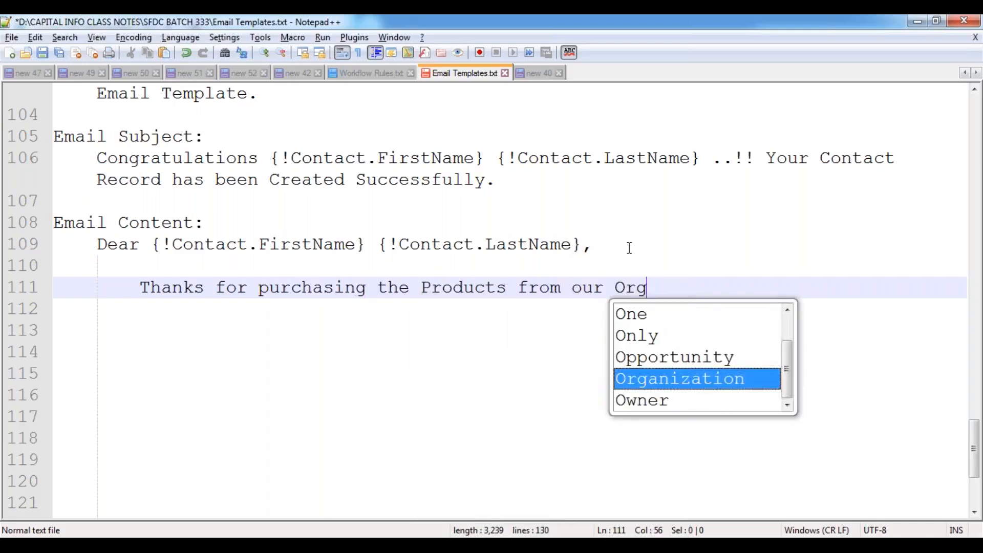
key("Return")
type(".")
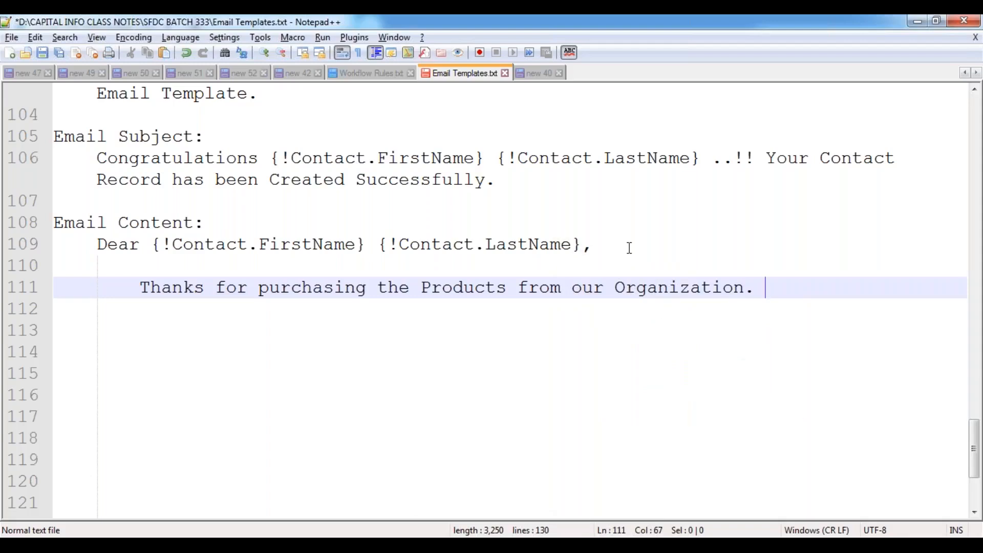
- Continue with 'From Today you are a very valuable customer to our Organization.'
type("From Today you ")
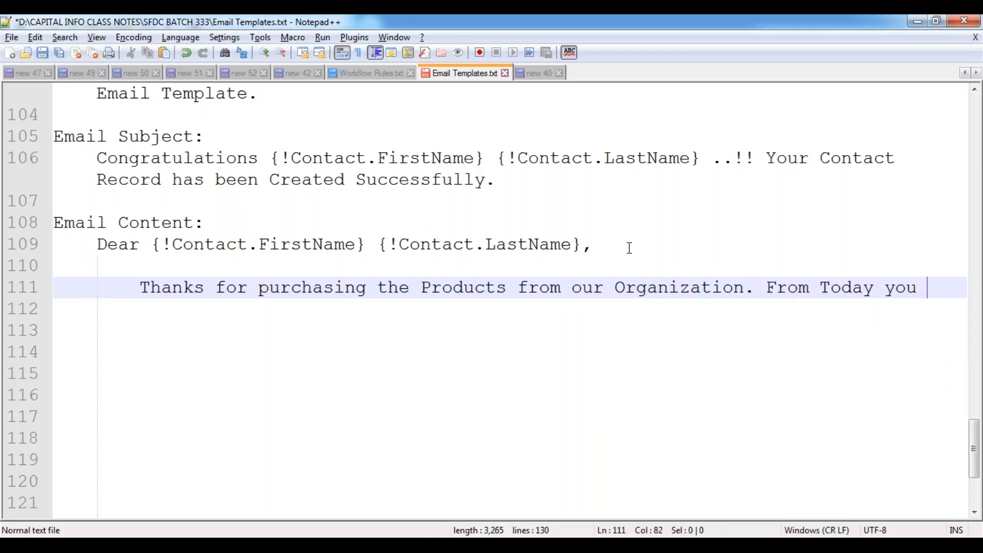
type("are a vely")
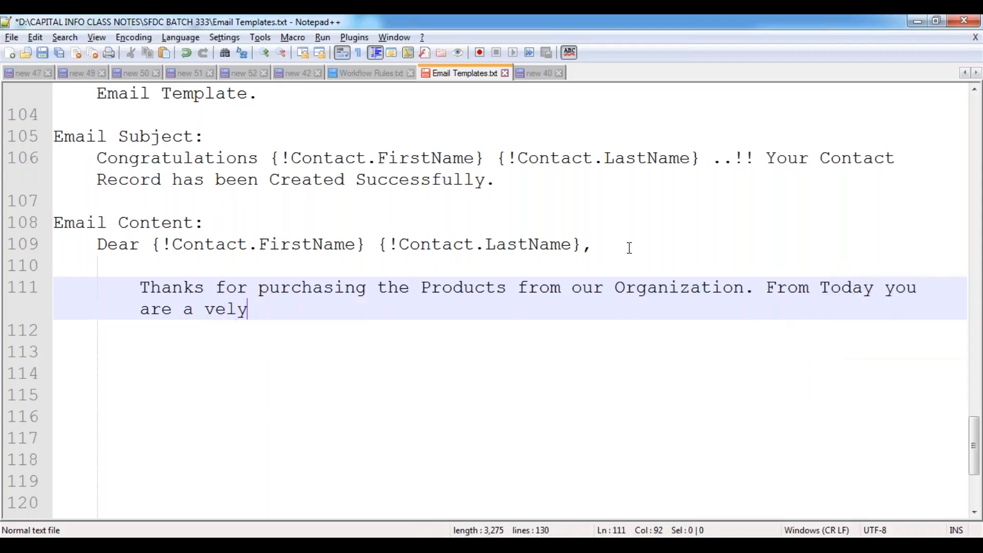
key("BackSpace")
key("BackSpace")
key("BackSpace")
type("ry valudab")
key("BackSpace")
key("BackSpace")
key("BackSpace")
type("able c")
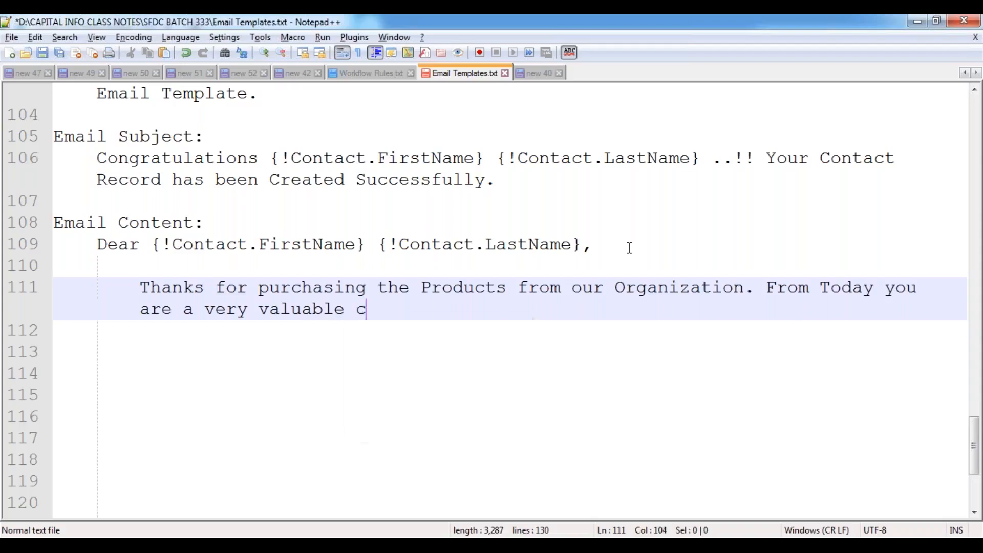
type("ustomer to our orga")
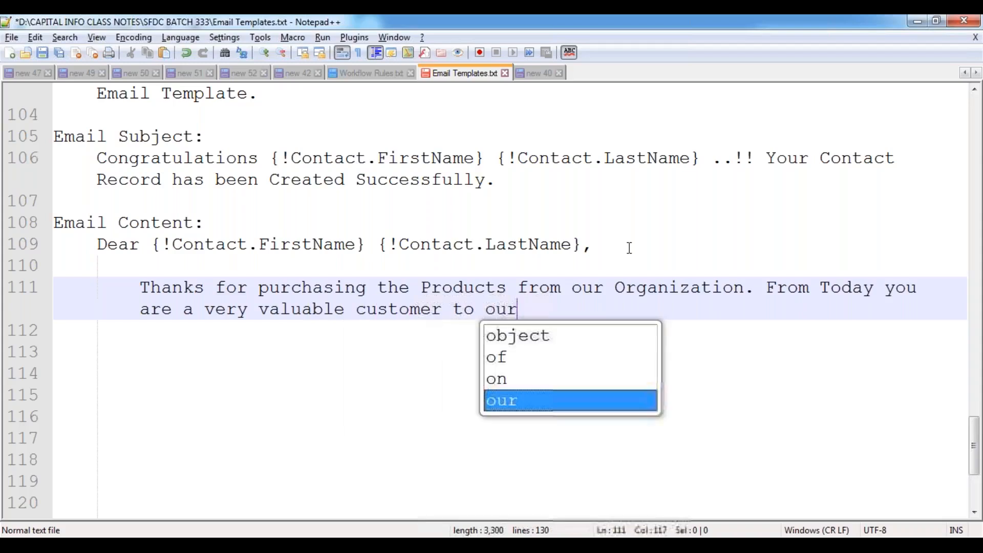
key("BackSpace")
key("BackSpace")
key("BackSpace")
key("BackSpace")
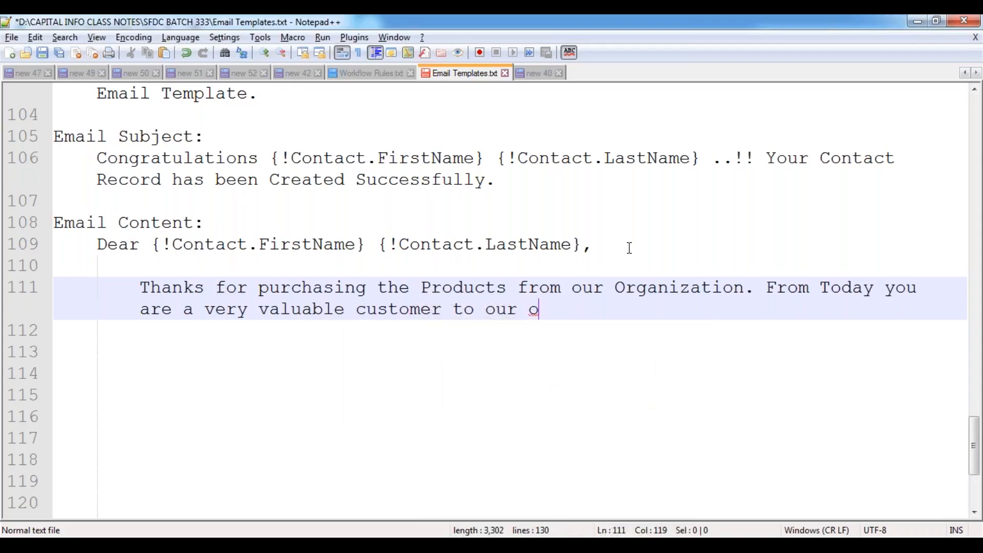
type("Org")
key("Return")
type(".")
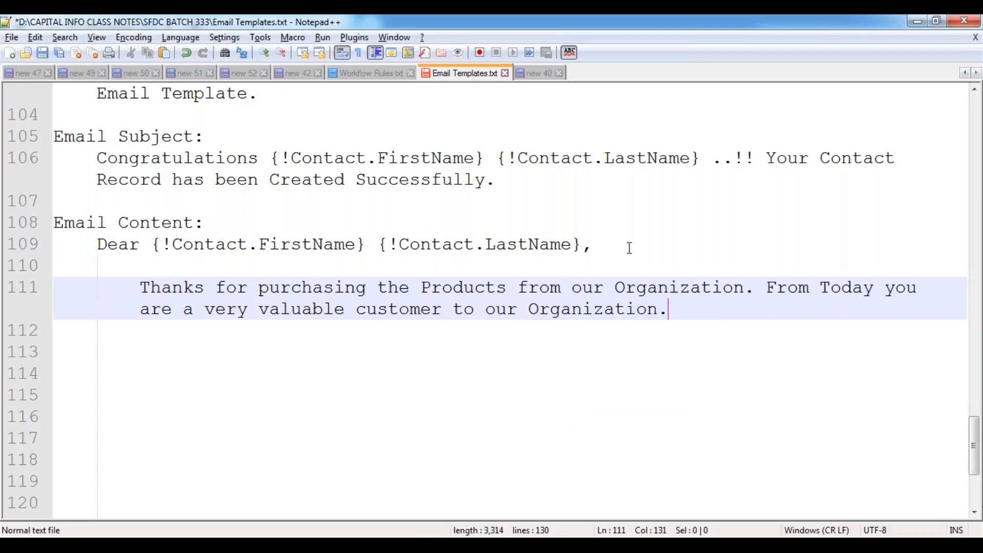
key("Return")
key("Return")
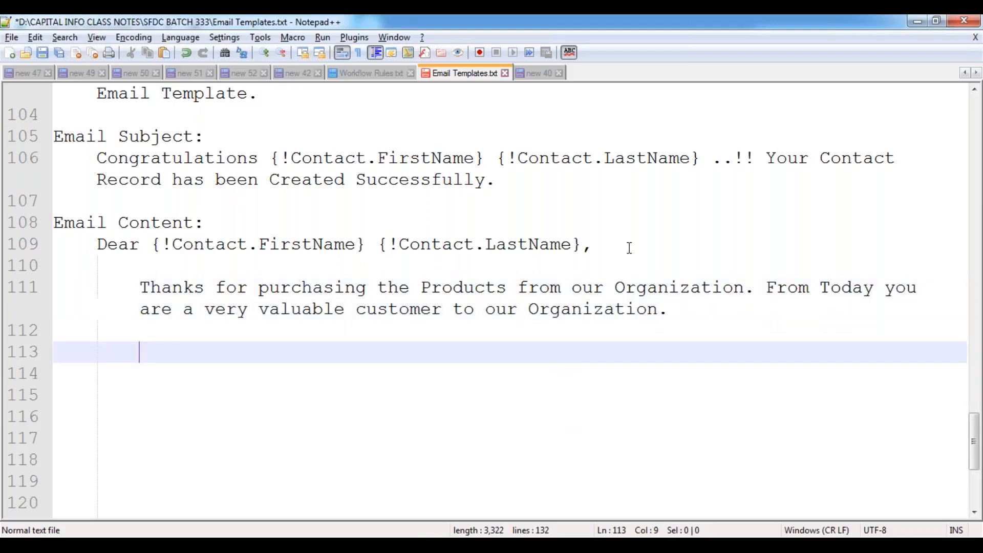
- Add 'We are pleased to inform you, that your Contact Details has been stored inside our database for the future reference.'
type("We are ple")
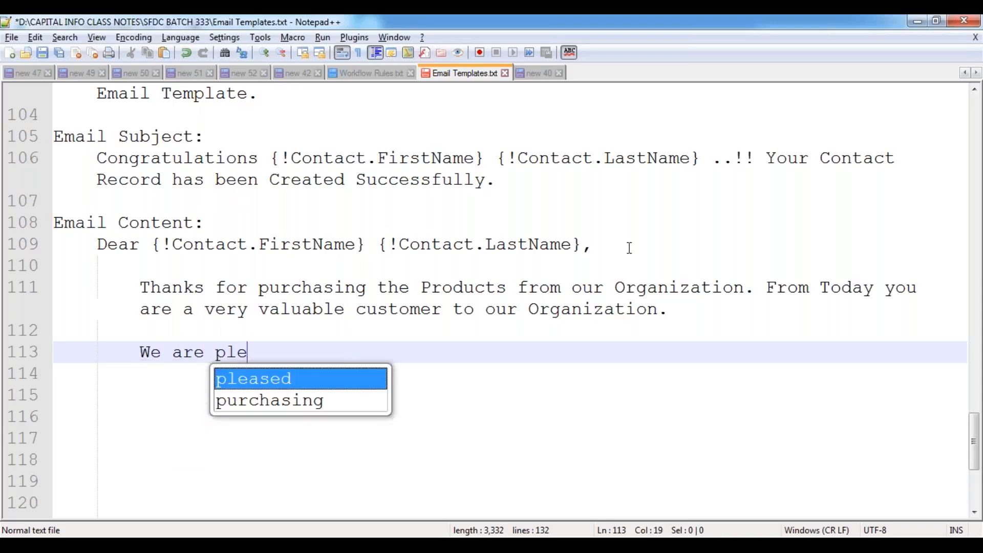
type("ased to inform t")
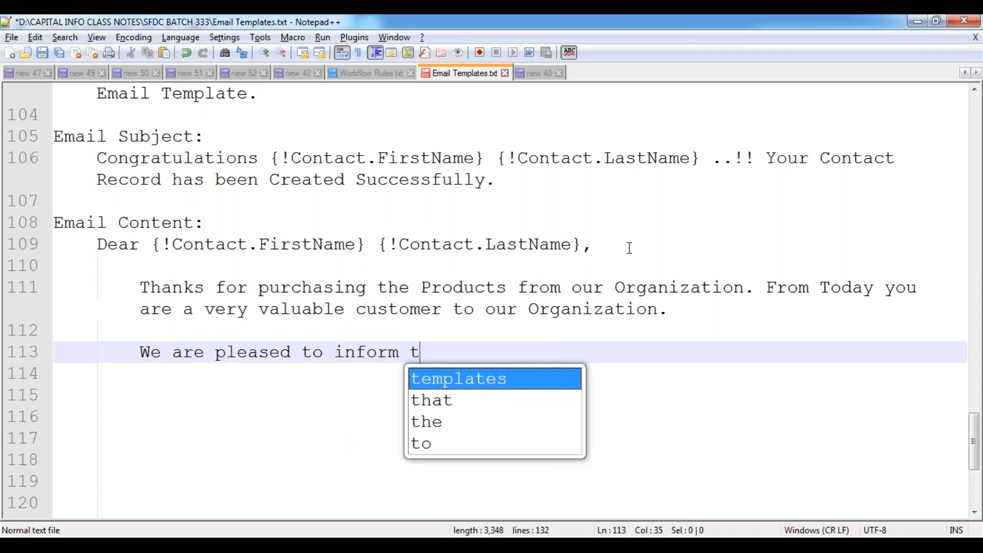
key("BackSpace")
type("you,")
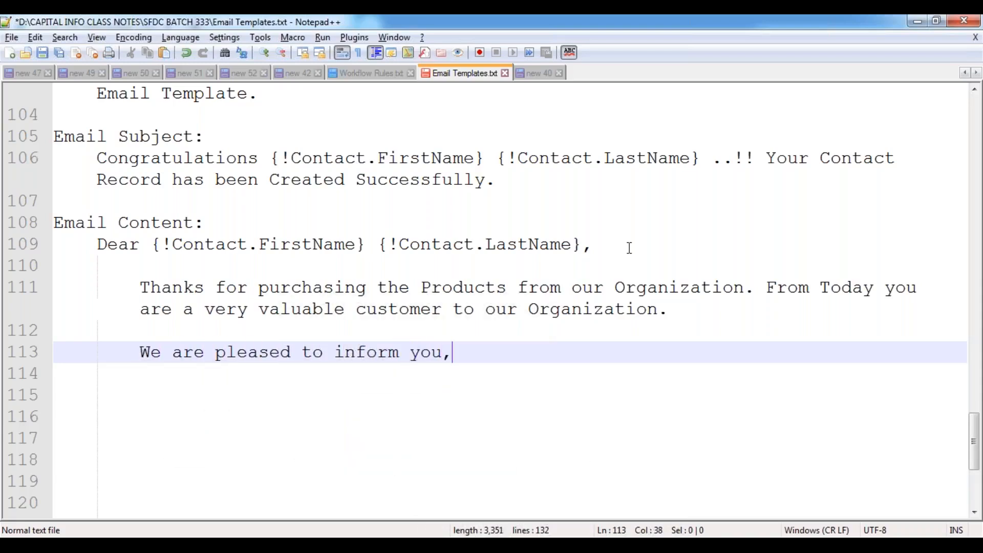
type(" that your ")
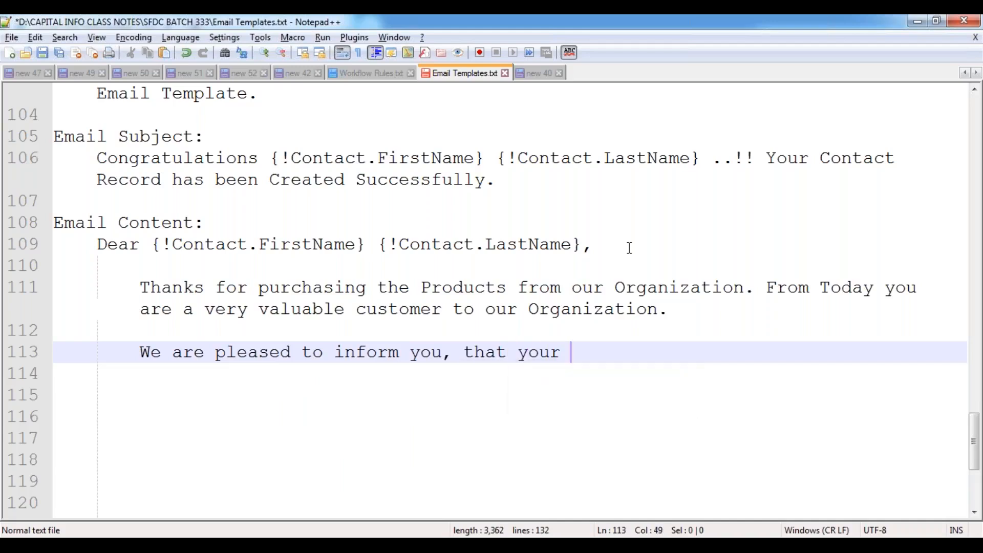
type("Contact")
key("BackSpace")
type("ct Details ")
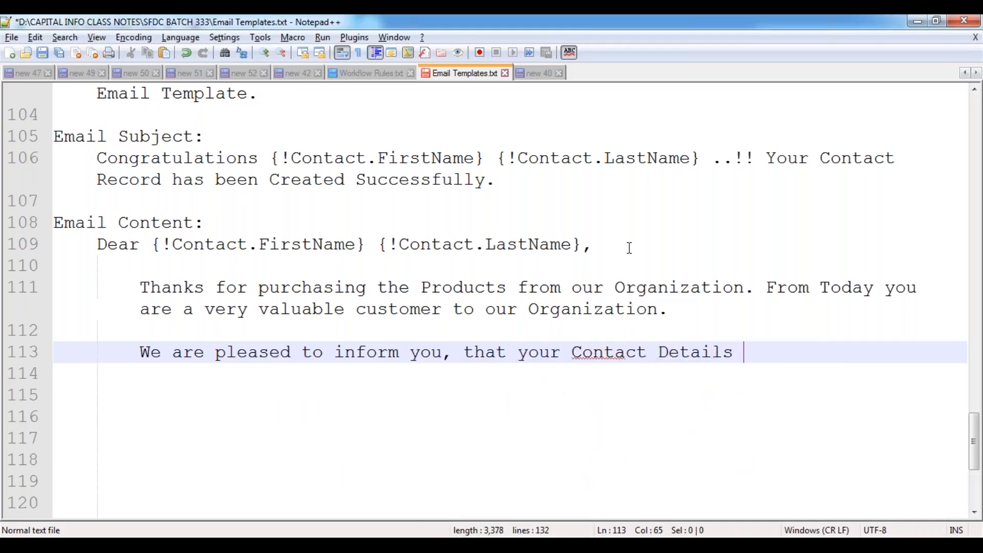
type("has been sto")
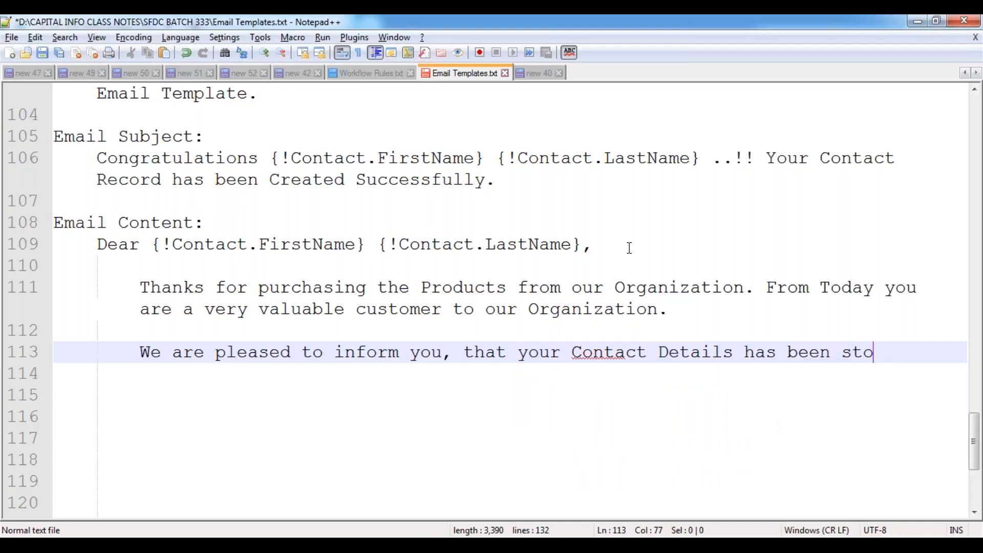
type("red insid")
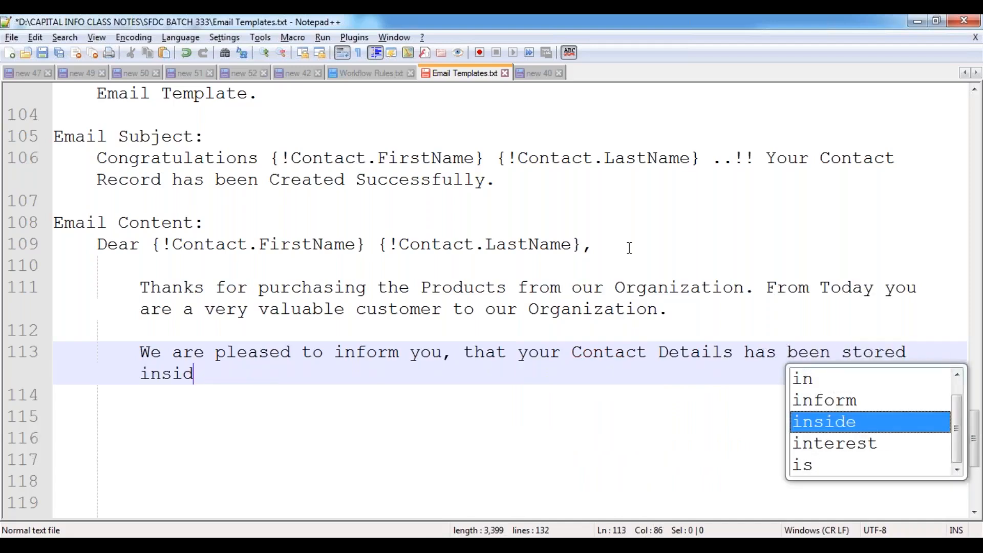
type("e our d")
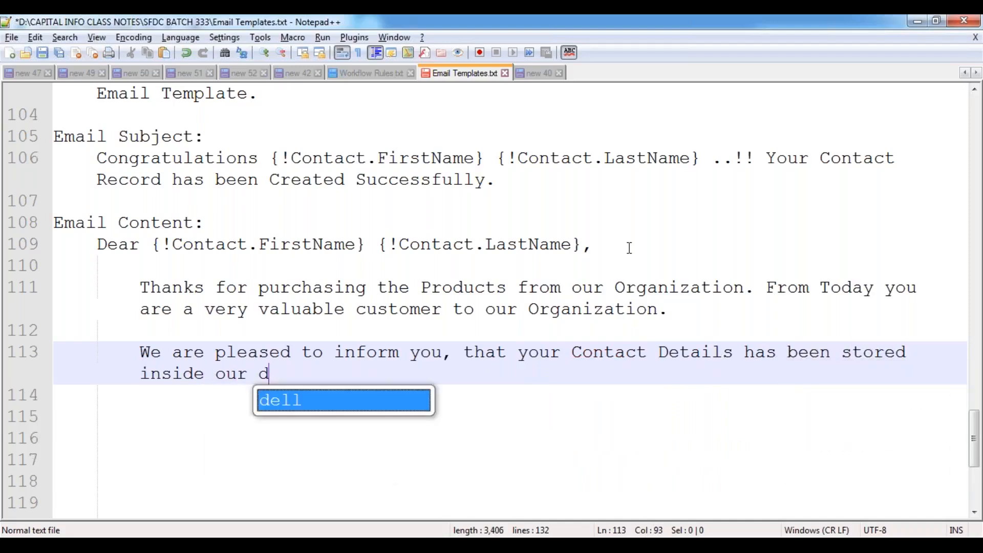
type("atabase for the")
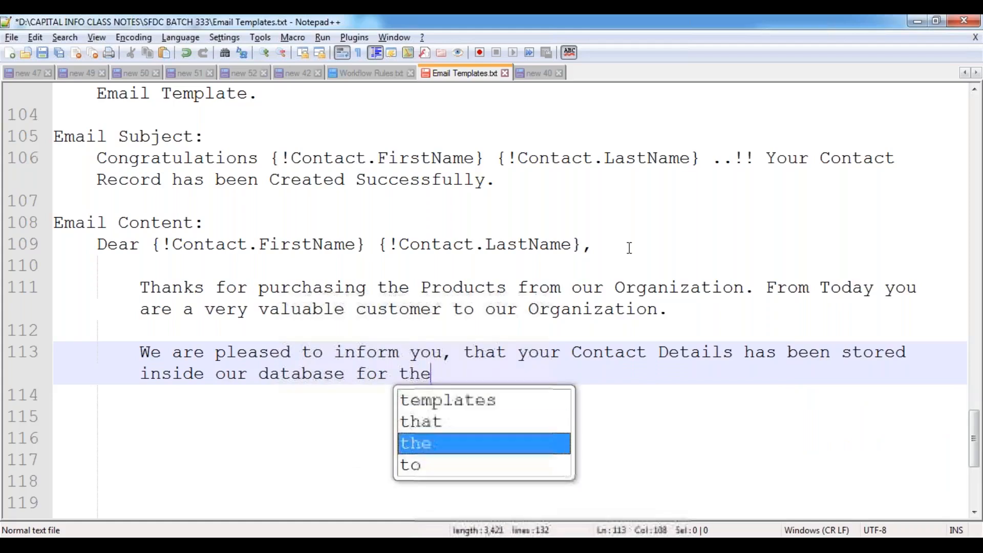
type(" fiture")
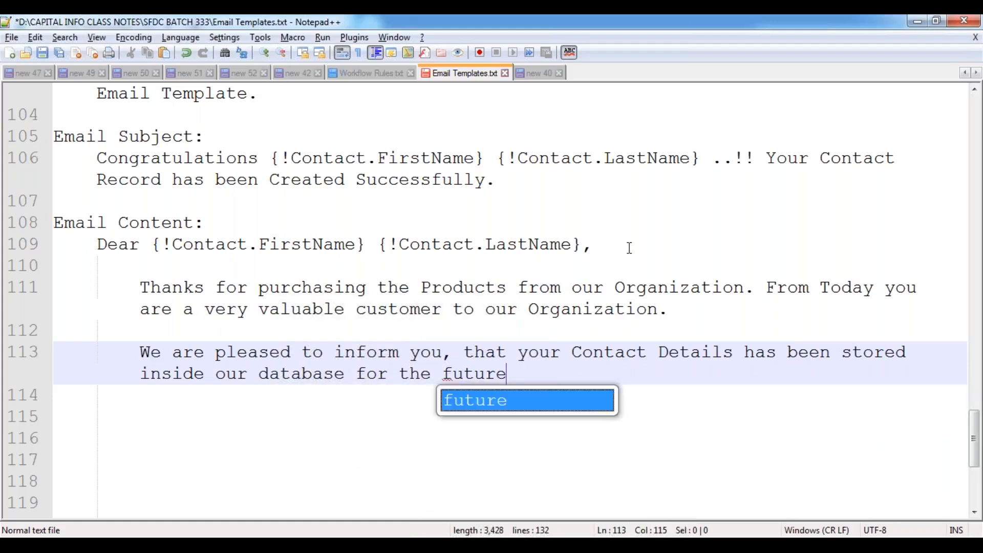
type(" reference.")
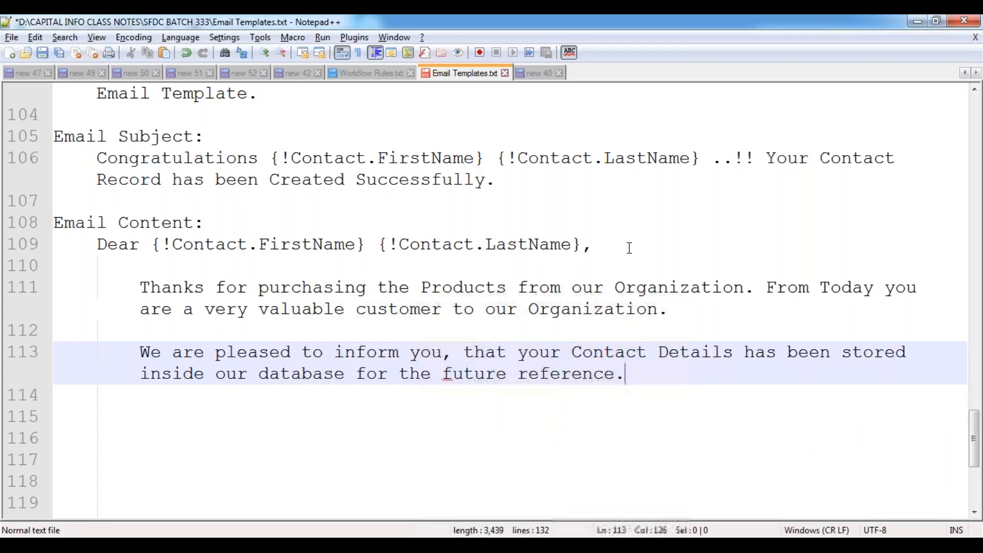
key("Return")
key("Return")
type("Here are yout")
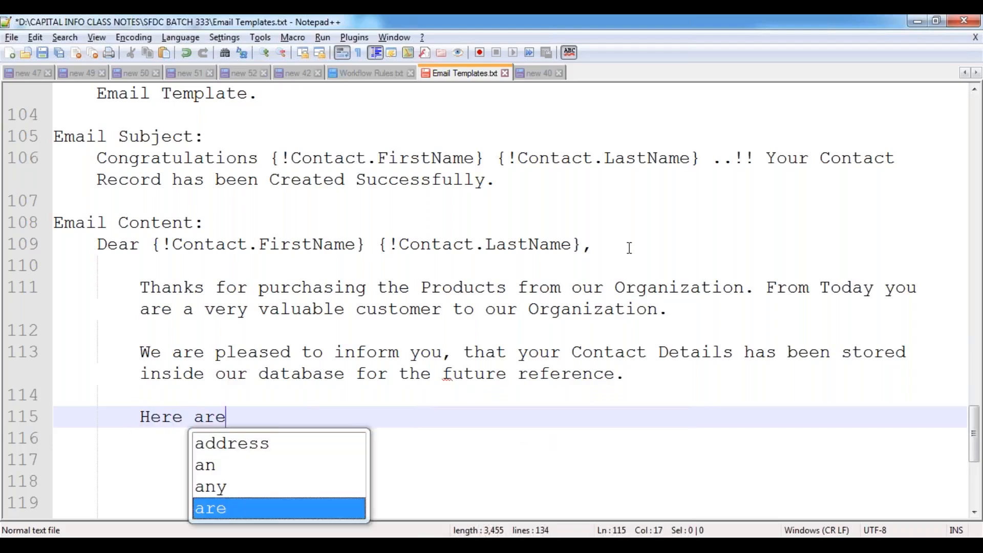
- Finish the 'Here are your Contact Details.' line and add the first label 'Contact Record ID :'
key("BackSpace")
key("BackSpace")
type("r ")
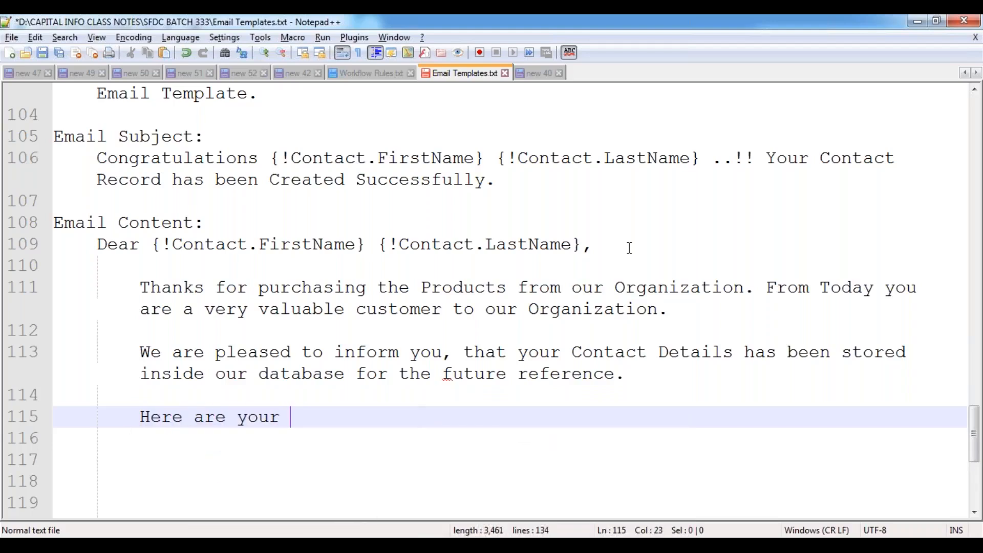
type("Contact Details")
key("Return")
type("..")
key("Return")
key("Tab")
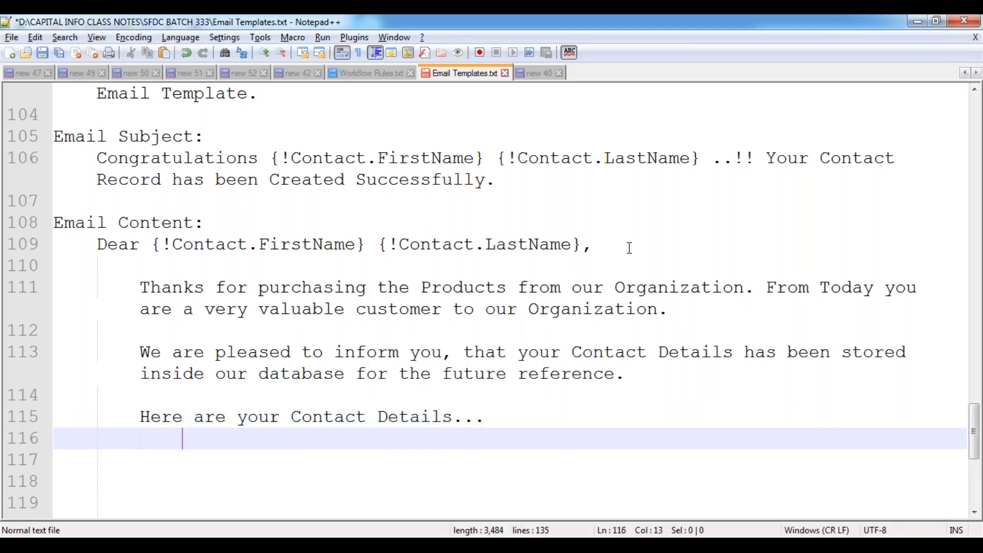
key("Return")
type("Contact ")
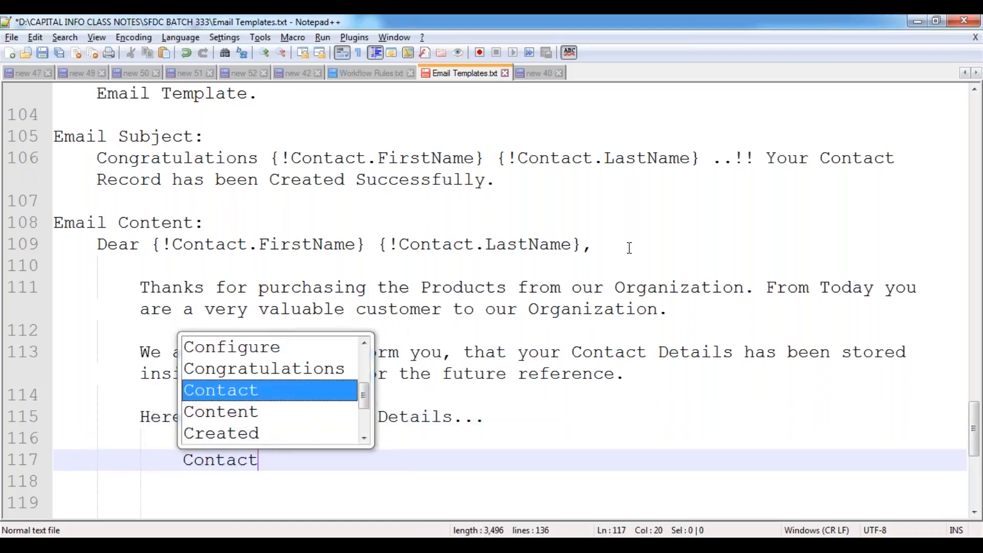
type("ID :")
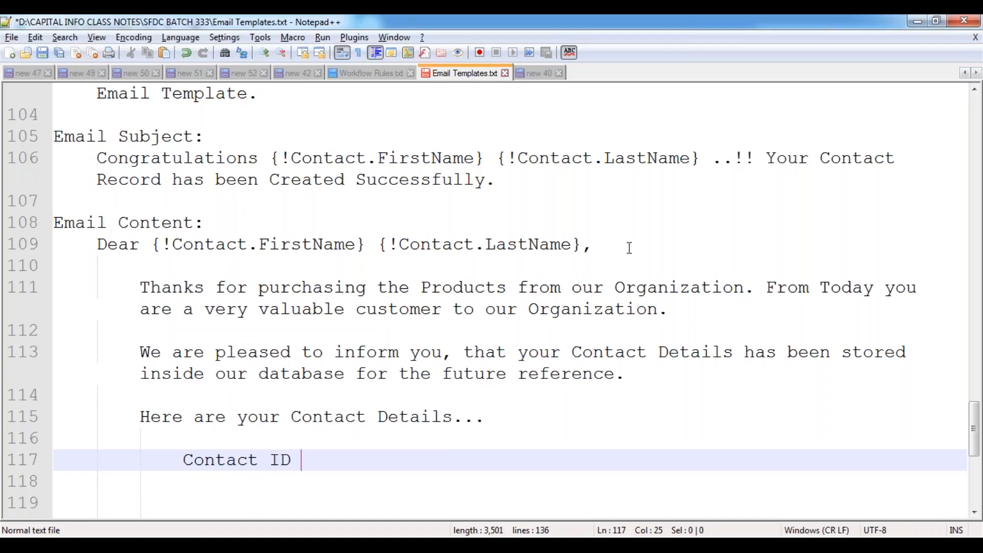
key("Return")
scroll(435, 367, "down", 2)
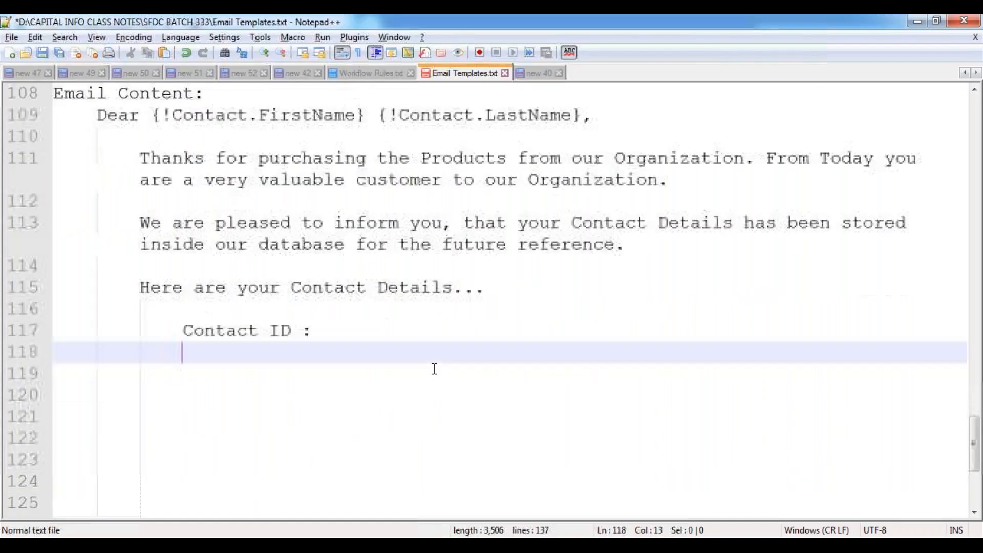
left_click(270, 332)
type("Record")
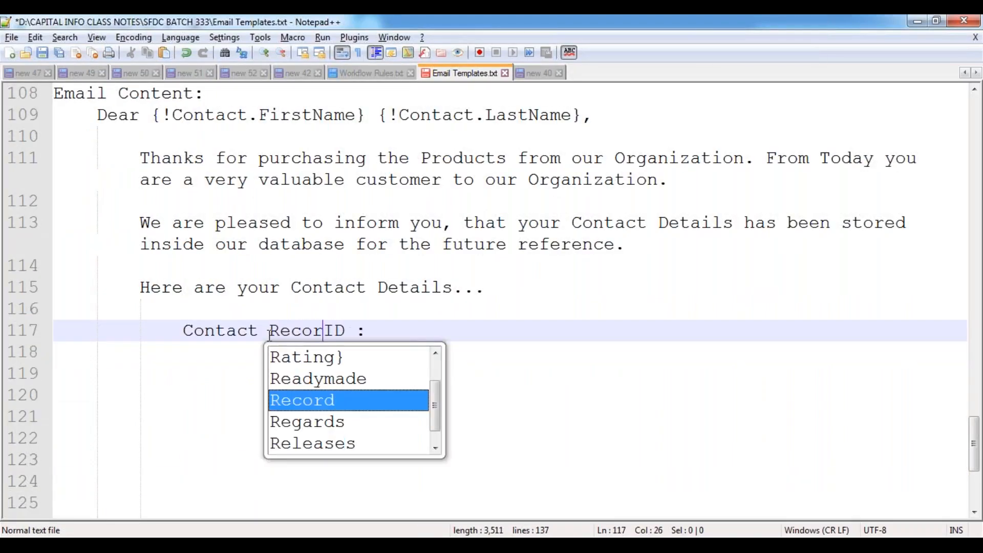
key("End")
key("Return")
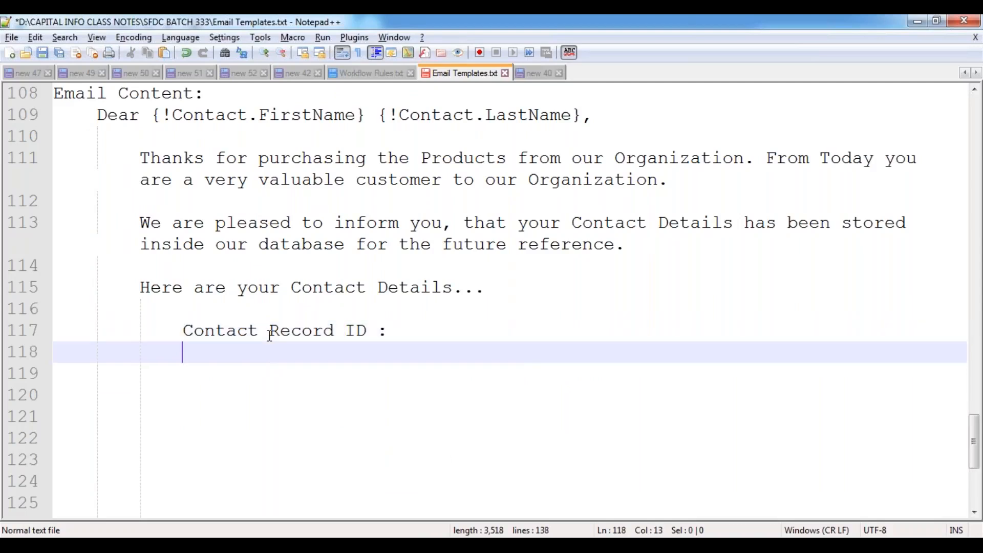
- Add the labels 'Contact Person Name :', 'Designation :' and 'Department Name :'
type("Contac")
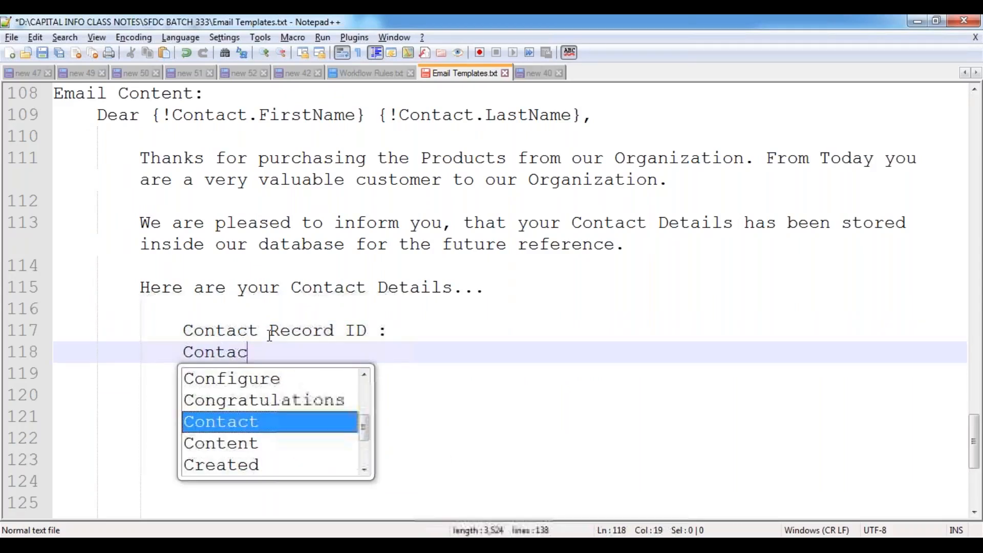
type("t Person N")
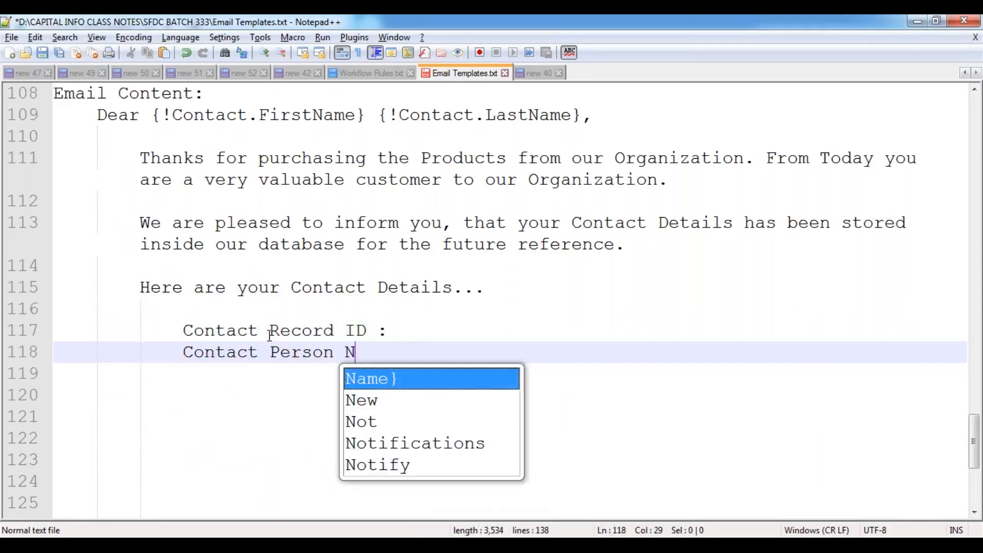
type("ame :")
key("Return")
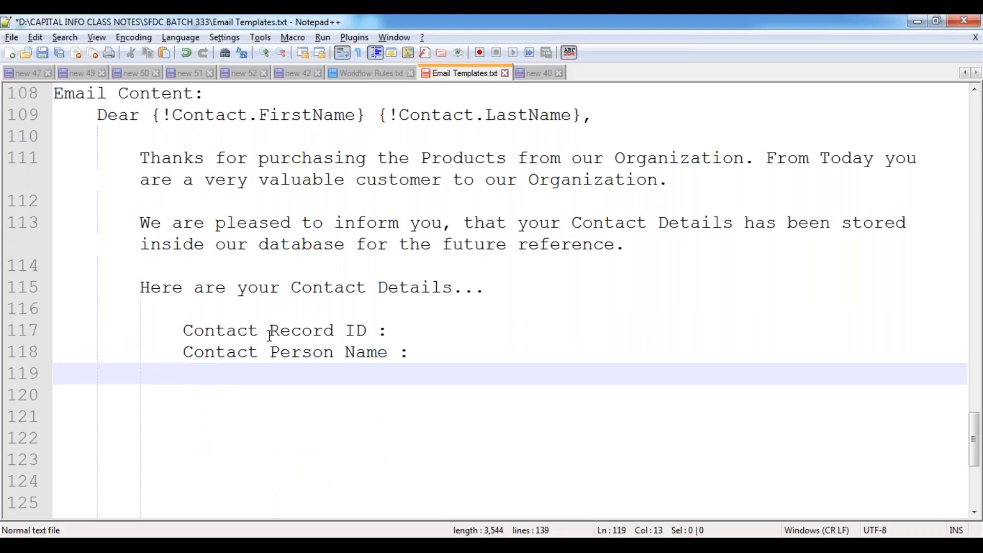
type("De")
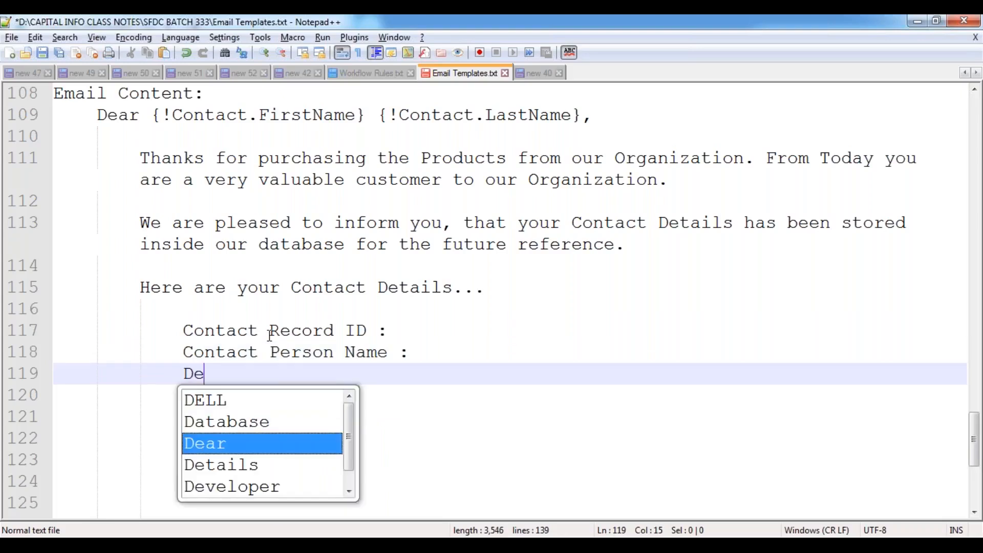
type("signation \"")
key("BackSpace")
type(":")
key("Return")
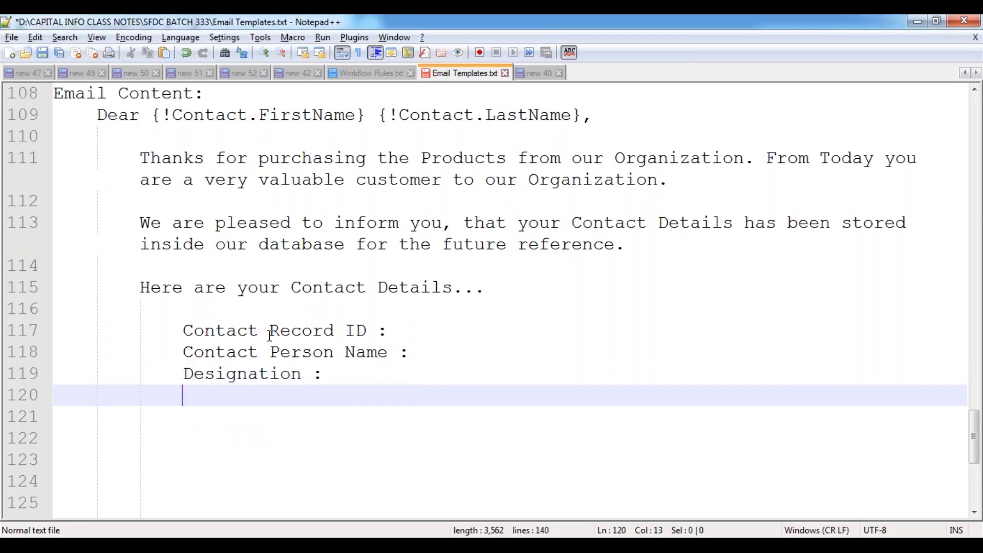
type("Departmtn")
key("BackSpace")
key("BackSpace")
type("ent Name")
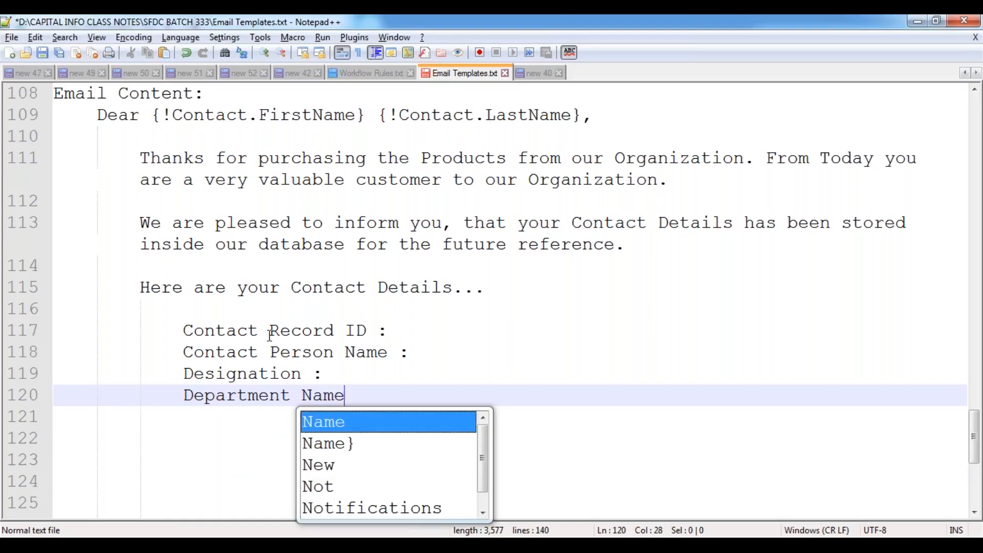
type(" :")
key("Return")
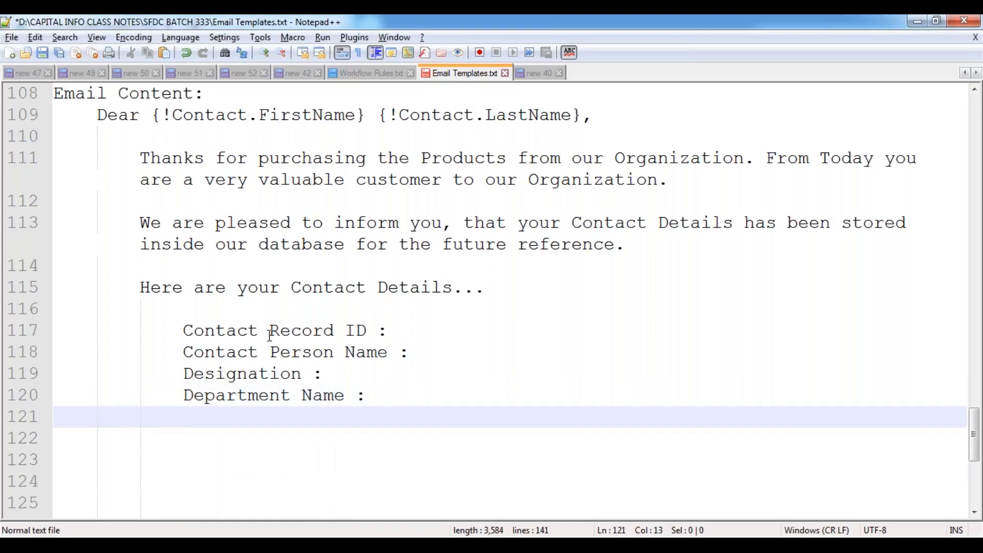
- Add the labels 'Email ID :', 'Phone Number :', 'Mobile Number :', 'Fax Number :' and 'Mailing Address:'
type("Email ID ")
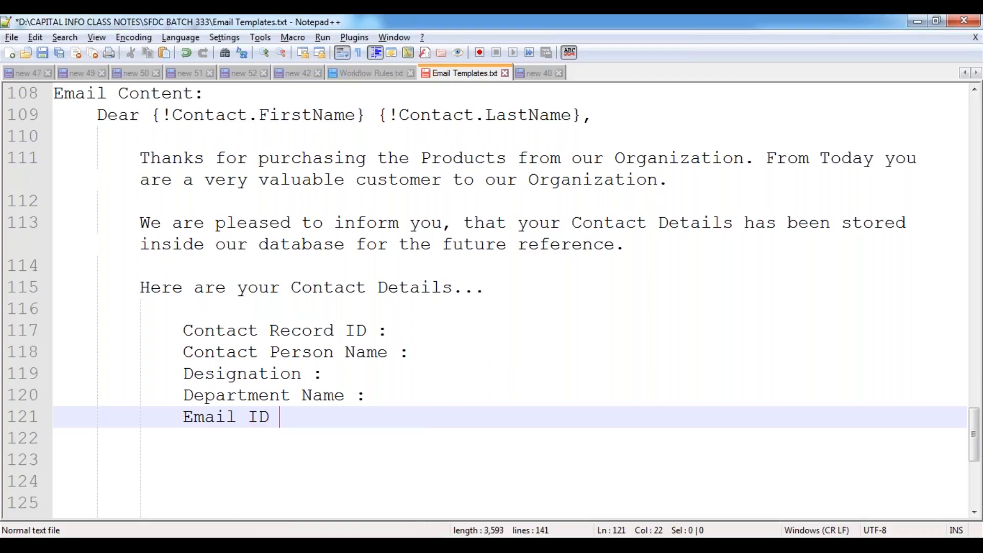
type(":")
key("Return")
type("Phon")
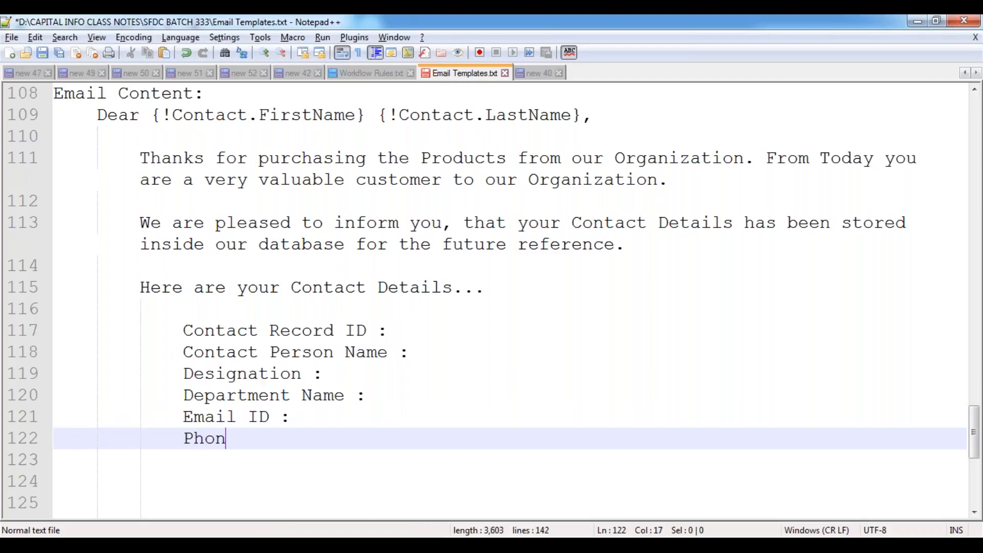
type("e Number :")
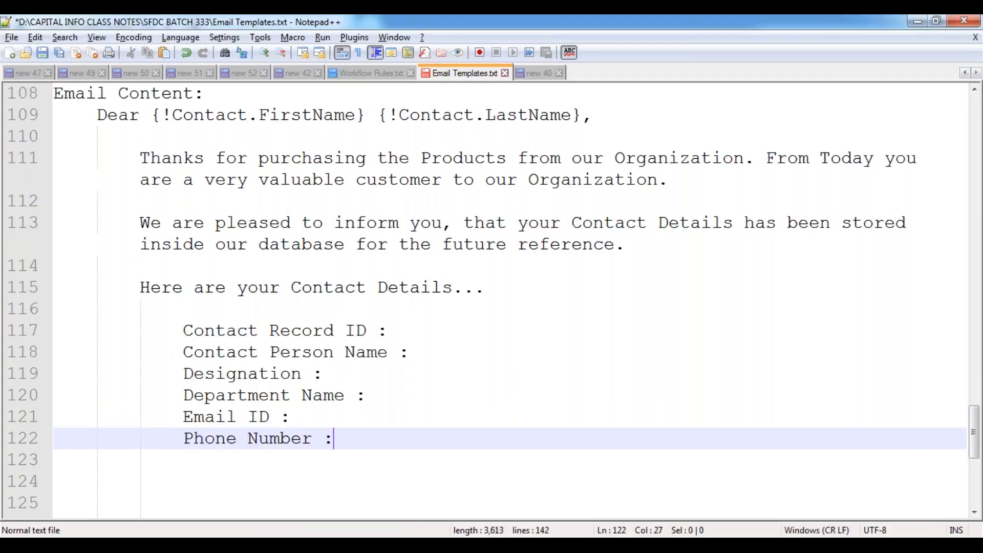
key("Return")
type("Mobil")
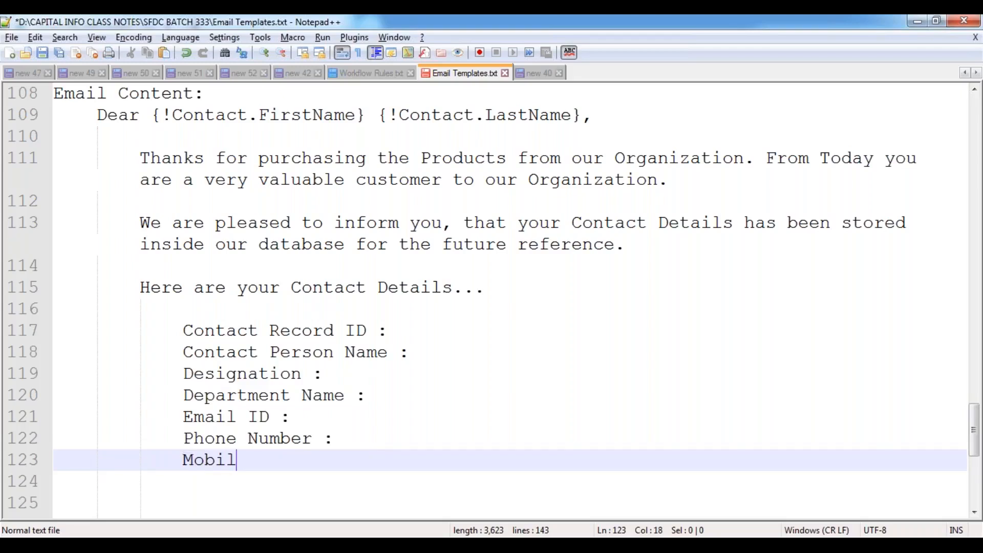
type("e Number :")
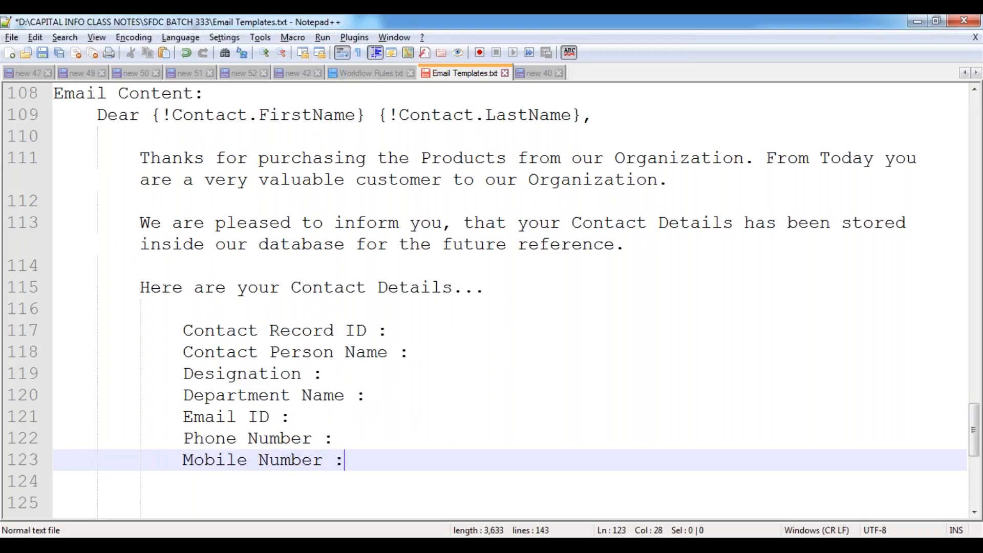
key("Return")
type("Fax ")
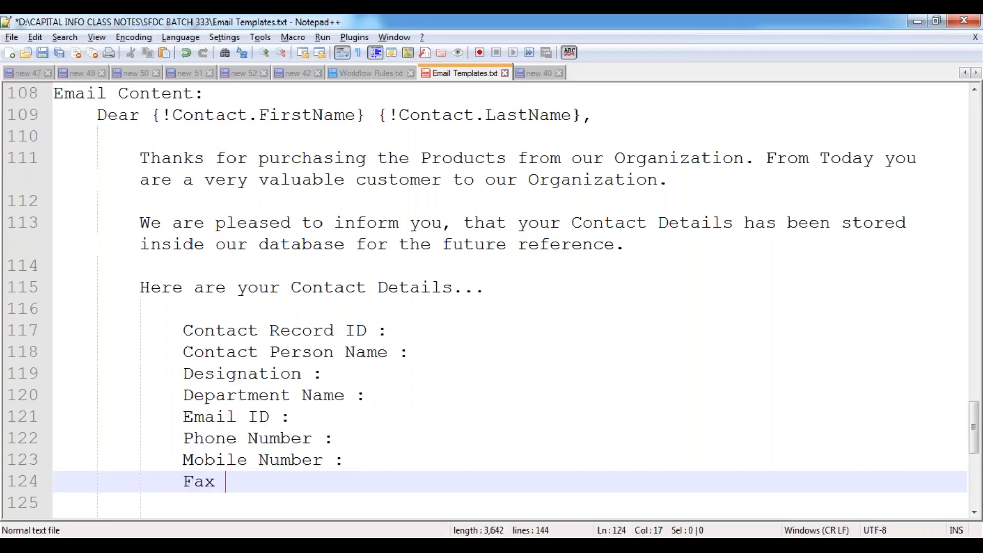
type("Number :")
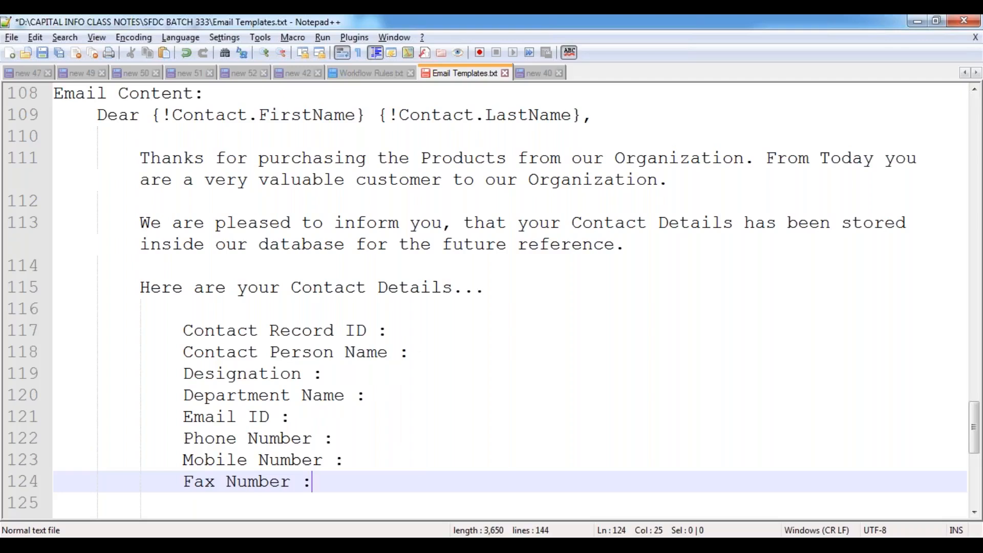
key("Return")
type("Mailin")
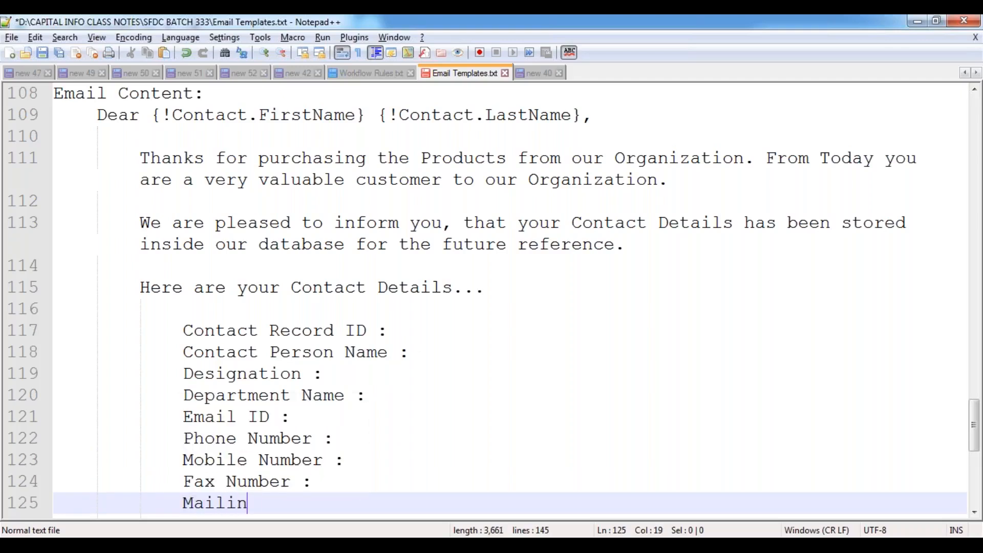
type("g Address:")
key("Return")
key("Return")
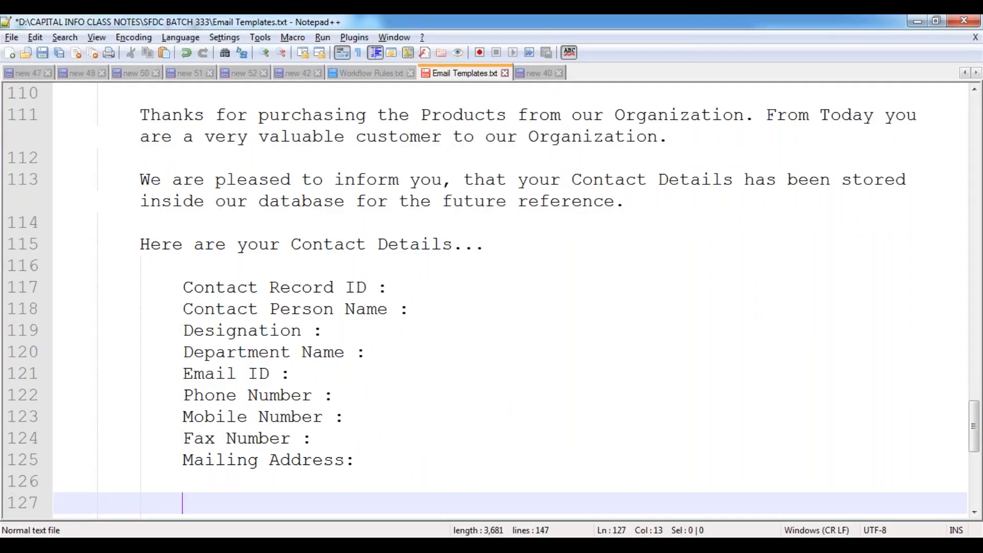
left_click(406, 288)
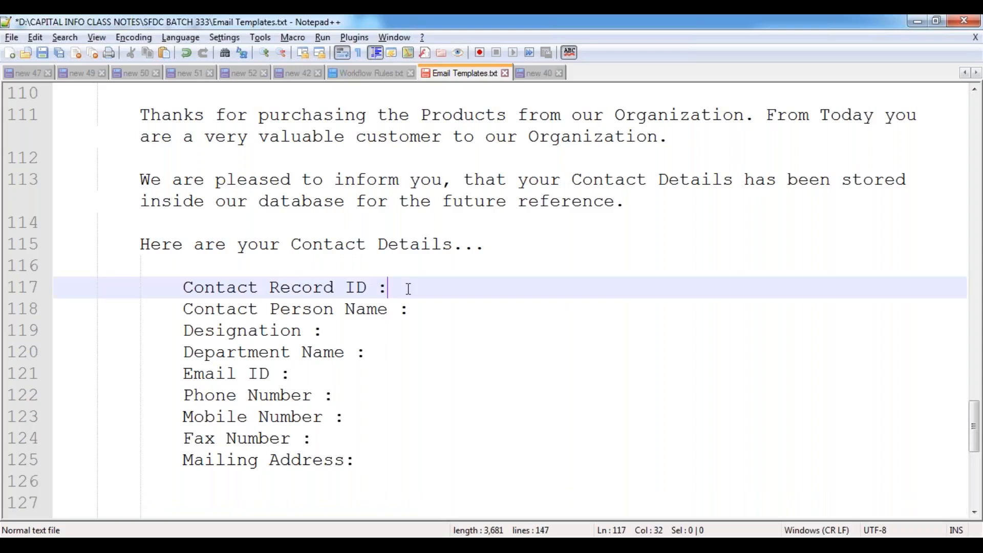
- Fill Contact Record ID with {!Contact.ID} and Contact Person Name with {!Contact.FirstName} {!Contact.LastName}
type("{}")
type("!")
type("Contact.")
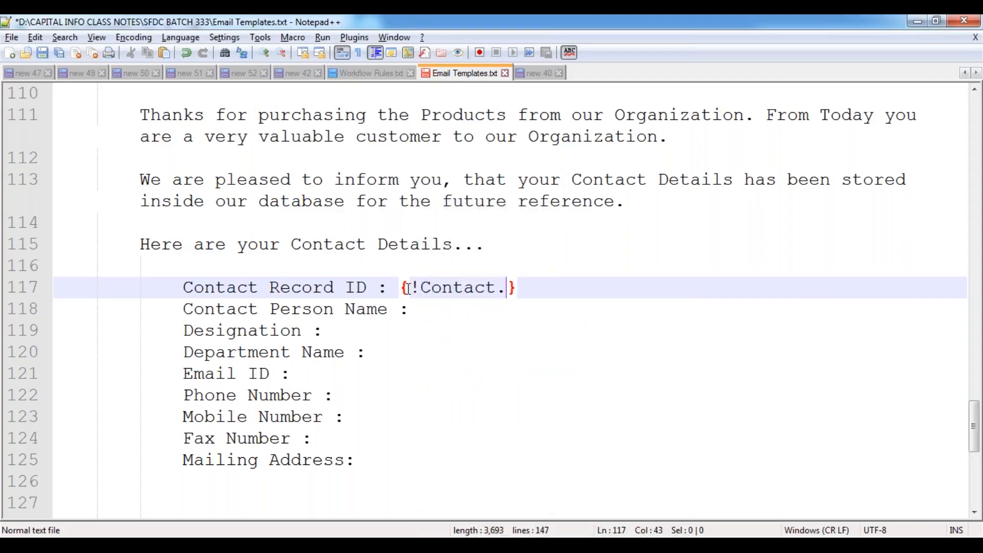
type("ID")
key("Escape")
key("Down")
type("{!Cont")
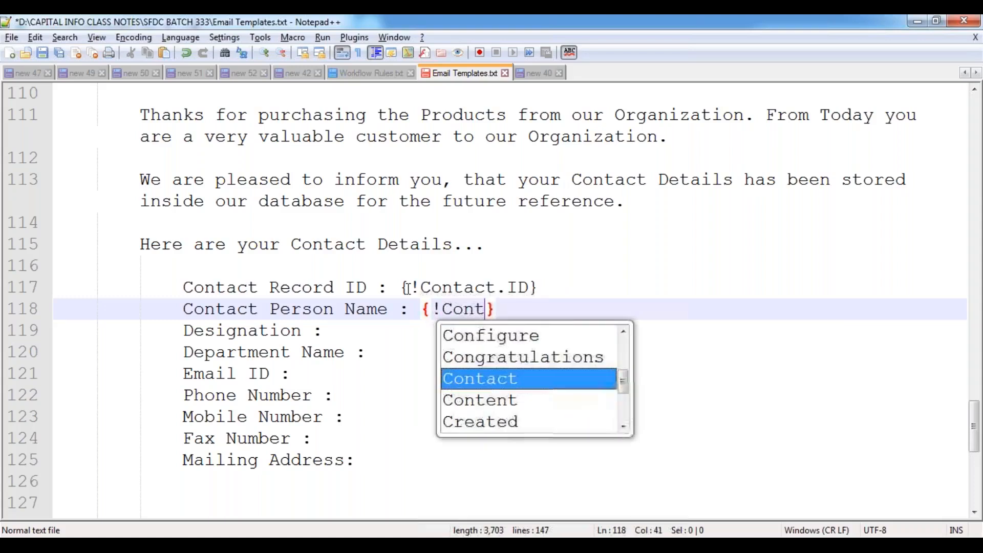
key("Return")
type(".Fir")
key("Return")
key("End")
type("{!Cont")
key("Return")
type(".LAs")
key("Return")
key("BackSpace")
- Fill Designation with {!Contact.Title} and Department Name with {!Contact.Department}
key("Down")
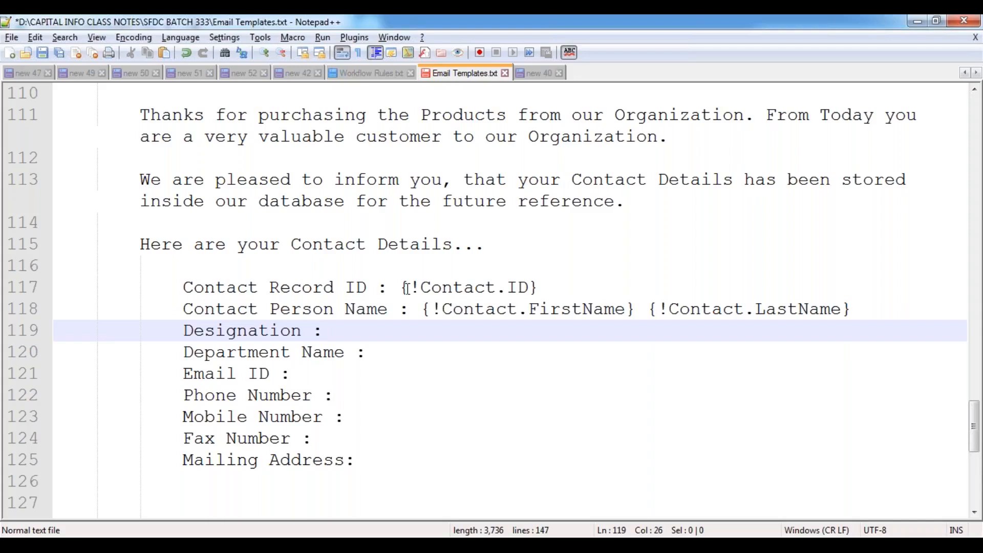
type("{}")
key("Left")
type("!Contact.T")
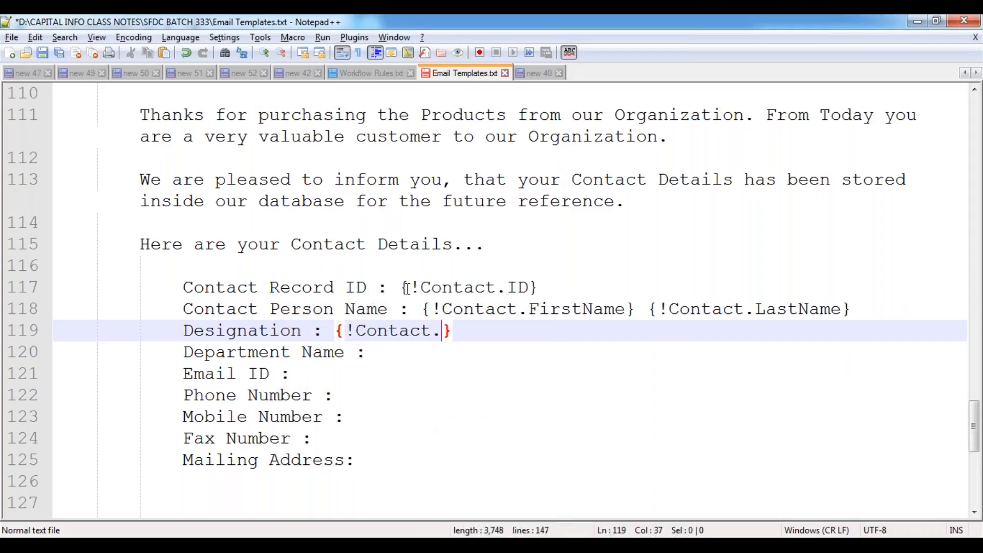
type("itle")
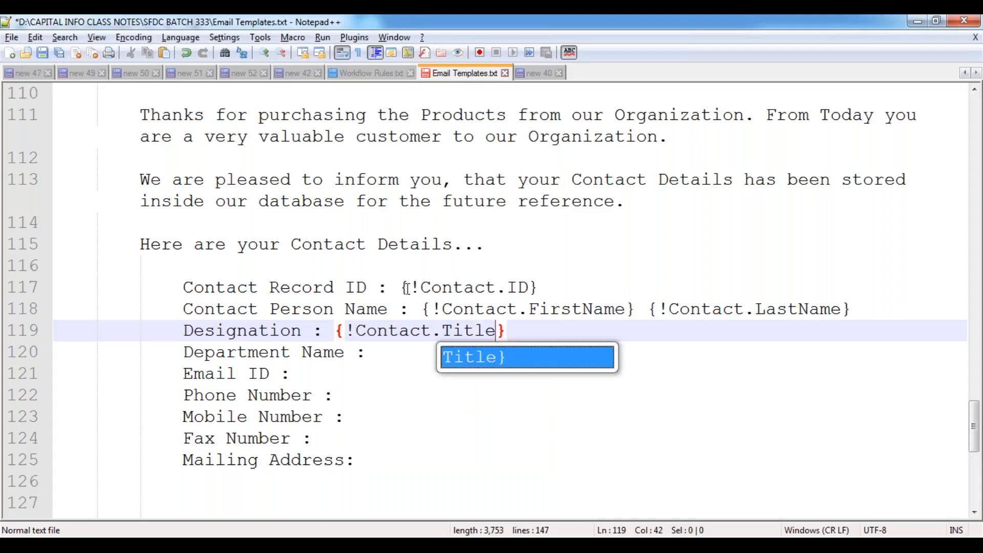
key("Escape")
type("{}")
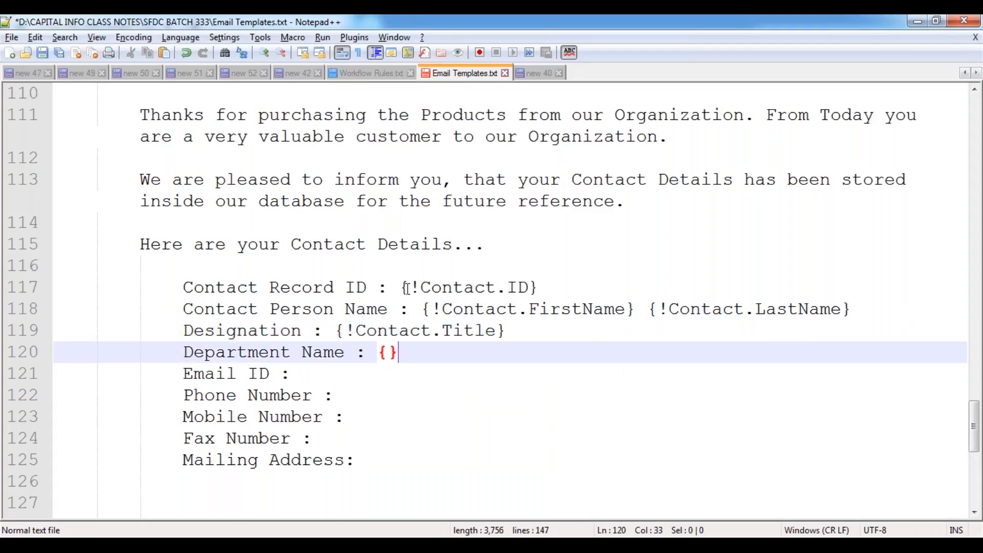
key("Left")
key("shift+Escape")
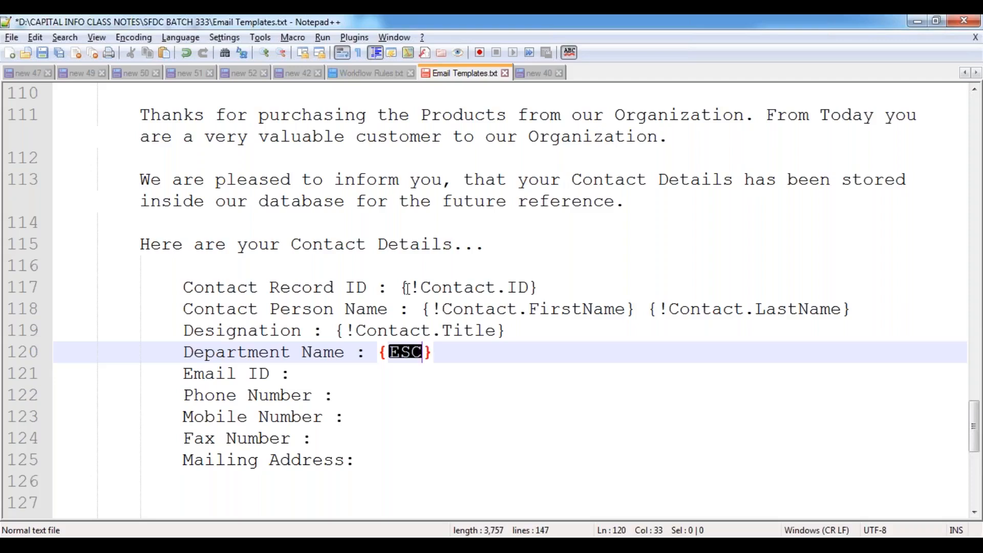
key("BackSpace")
type("! Cont")
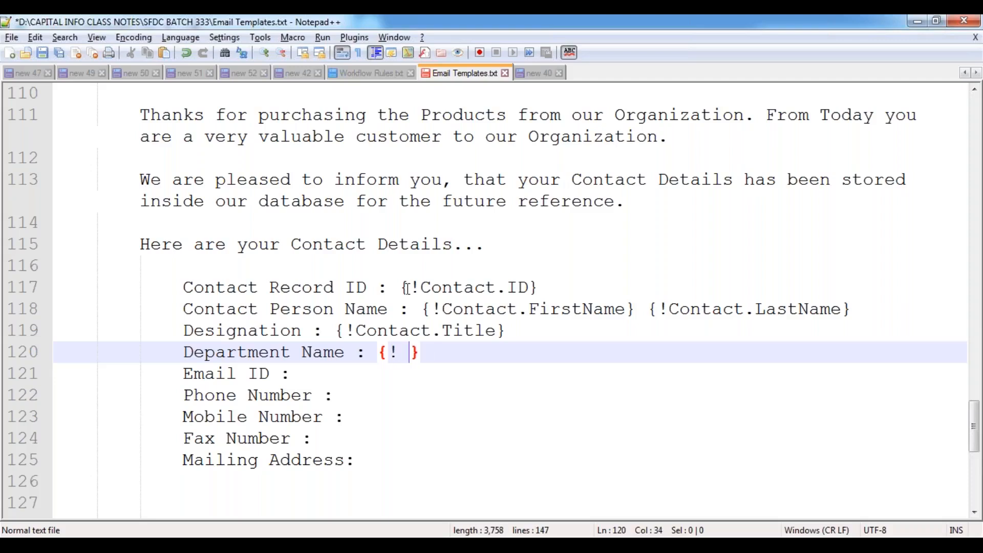
key("Return")
type(".Depa")
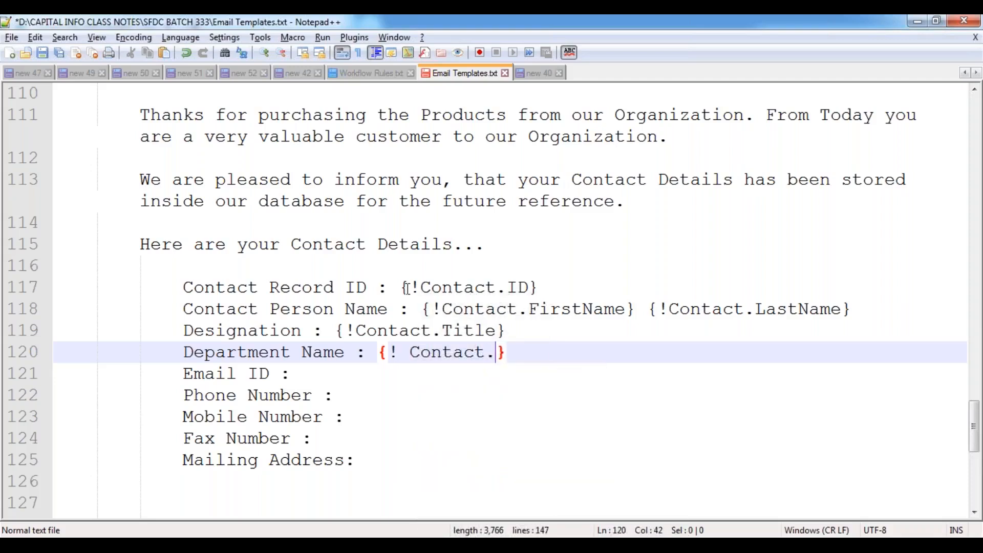
type("r")
key("Return")
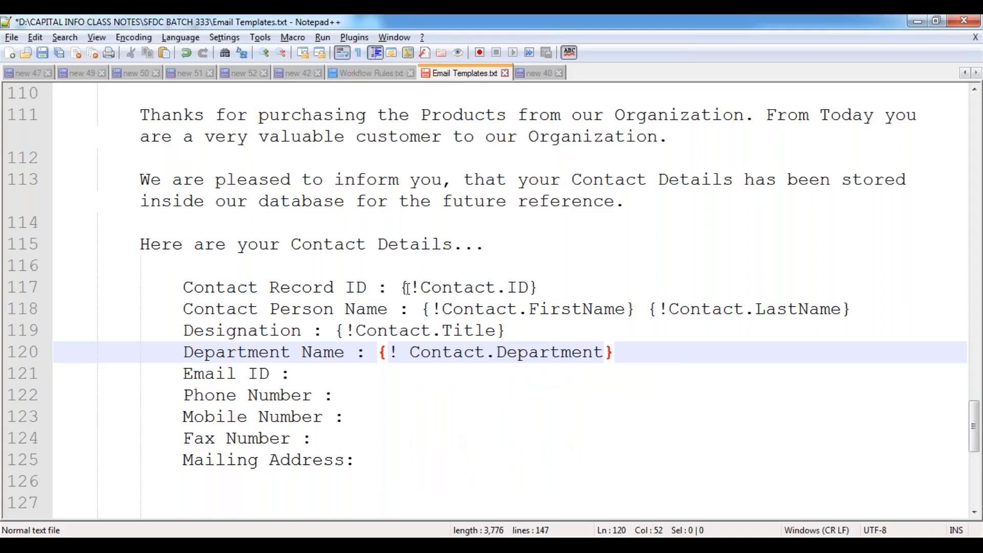
- Fill Email ID with {!Contact.Email} and start the {!Contact.Phone} field on Phone Number
key("Down")
type("{")
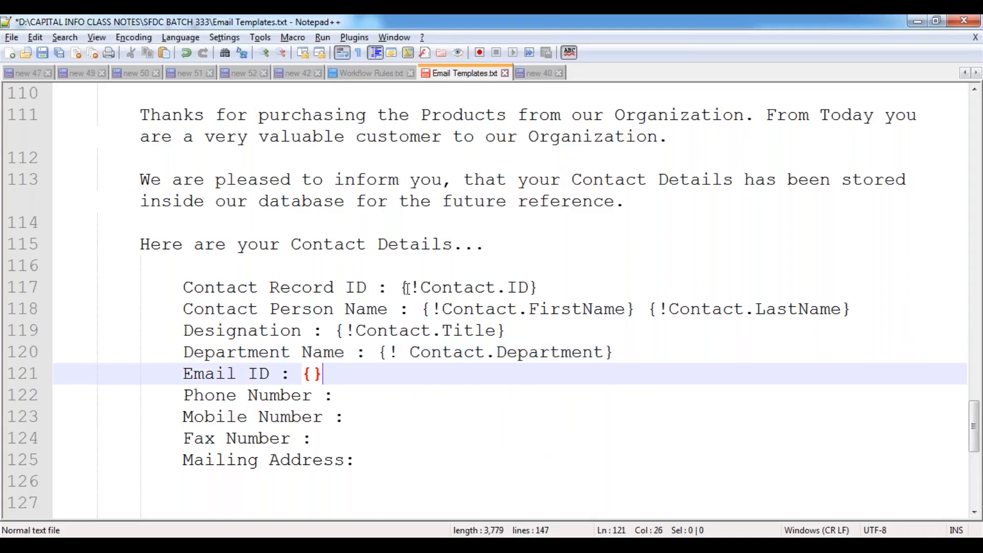
type("!Cont")
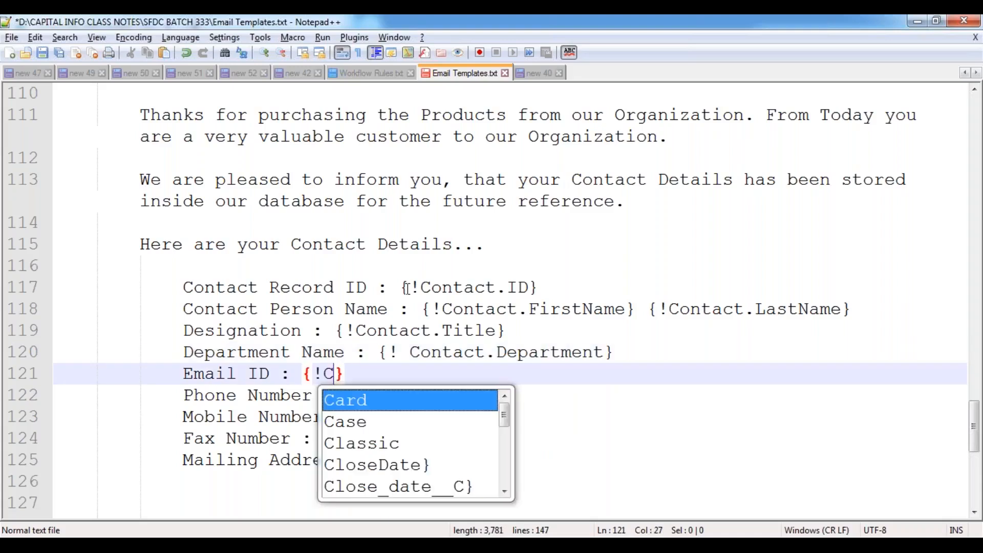
key("Return")
type(".Ema")
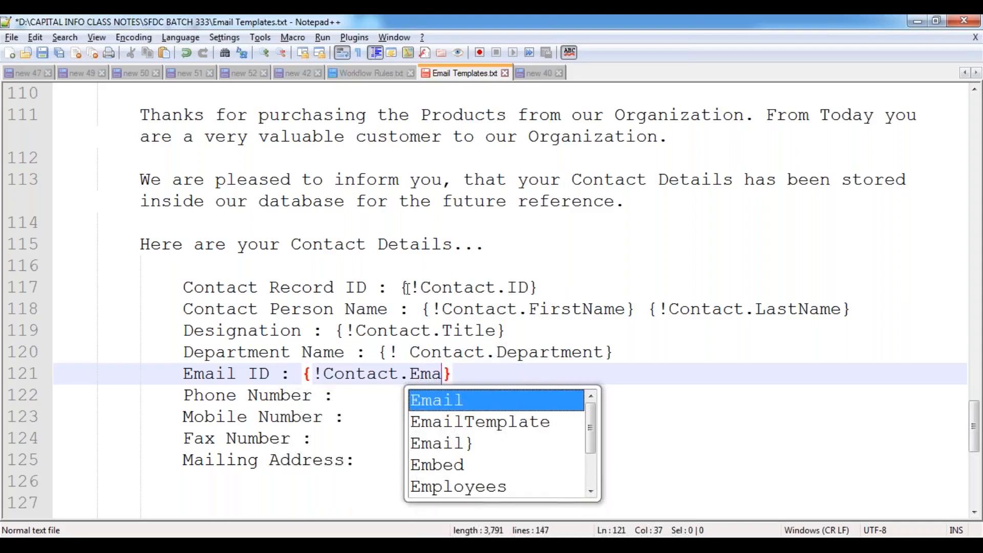
key("Return")
key("Down")
type("{")
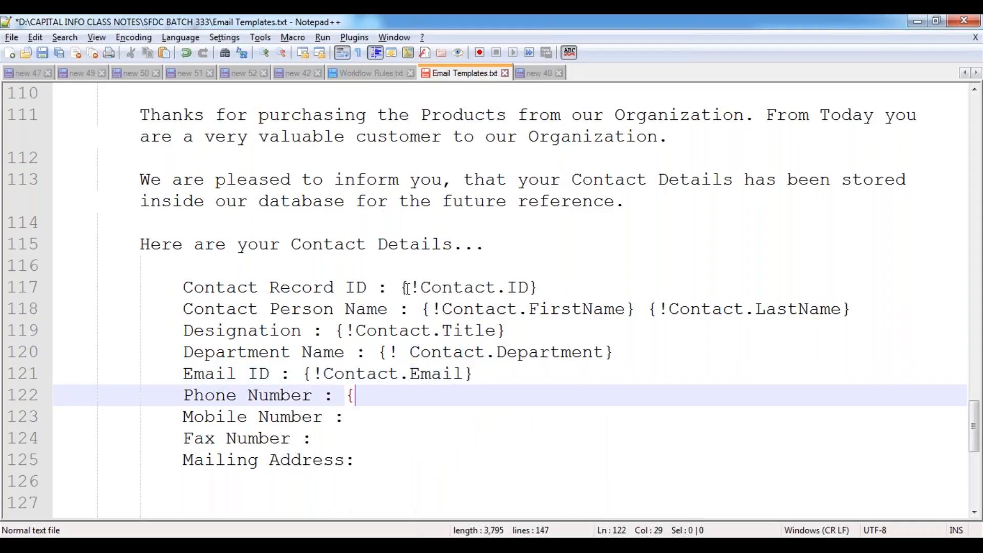
type("!Cont")
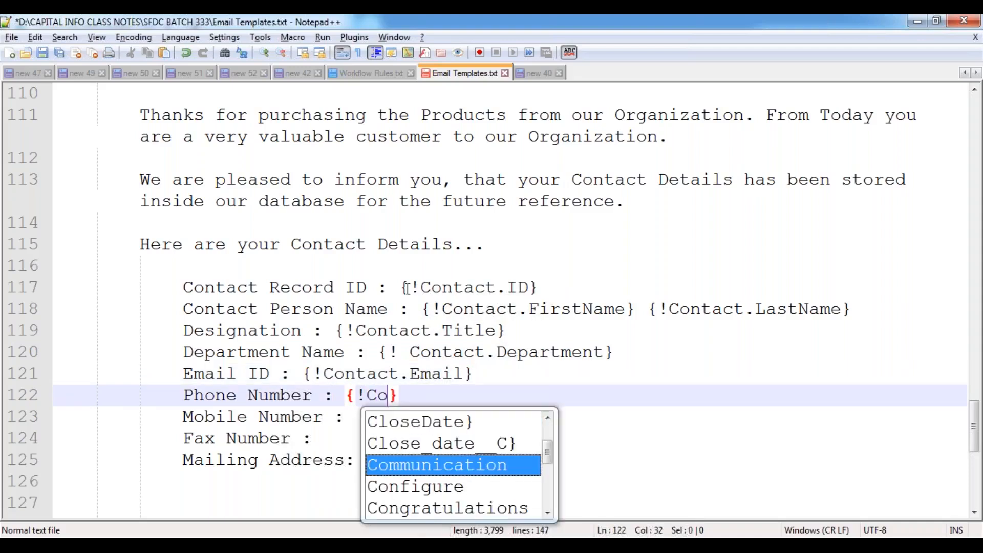
key("Return")
type(".")
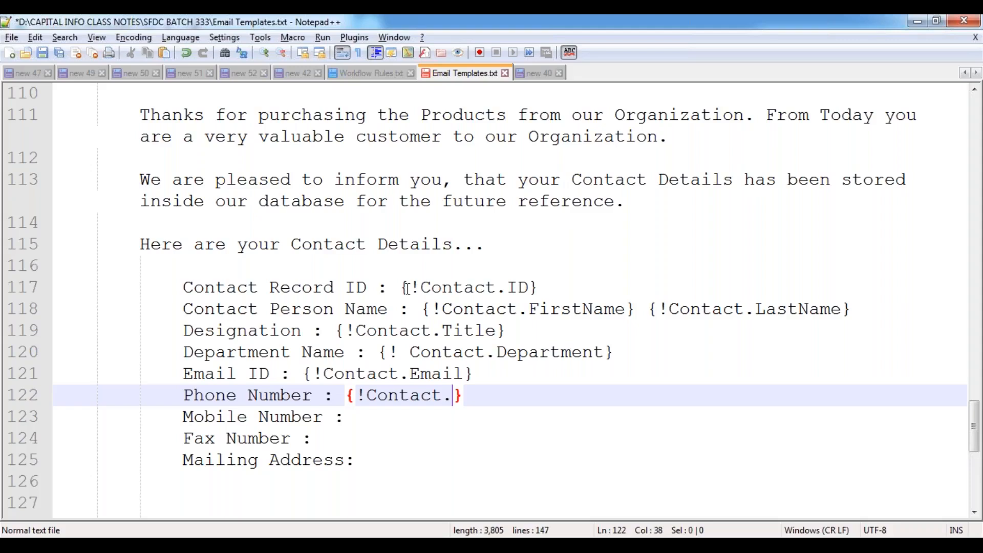
type("Pho")
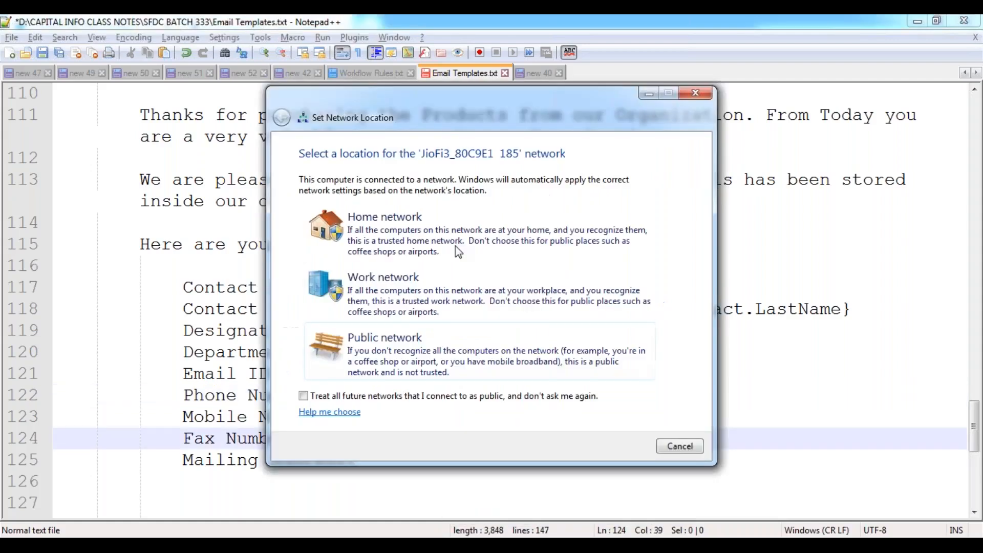
left_click(404, 160)
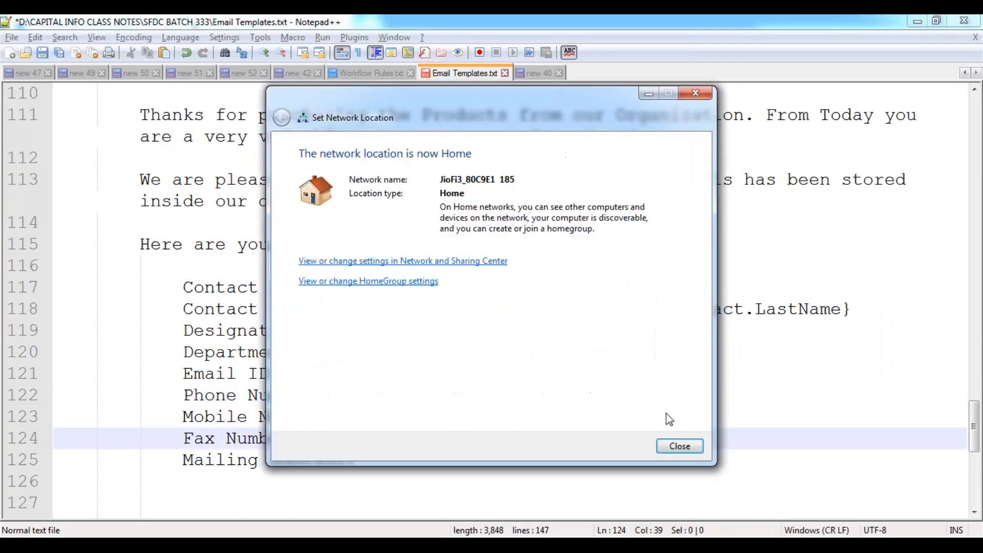
- Dismiss the network location notice and add an indented line below Mailing Address
left_click(664, 445)
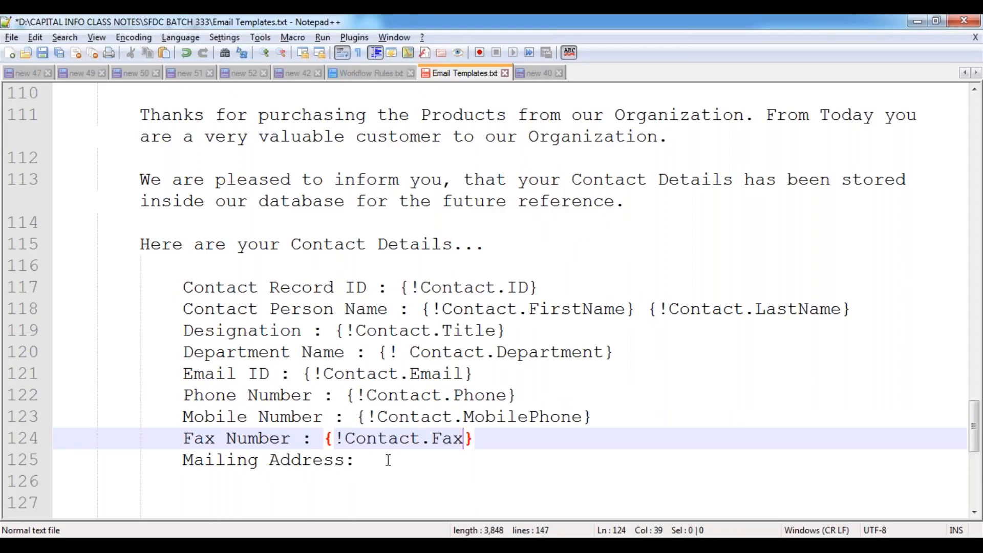
left_click(373, 467)
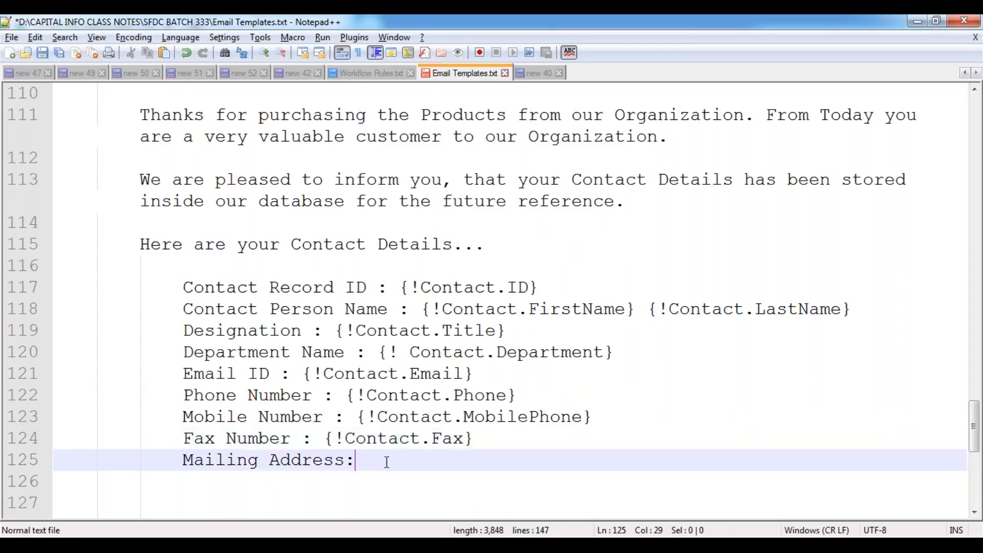
key("Return")
key("Tab")
key("Tab")
key("Tab")
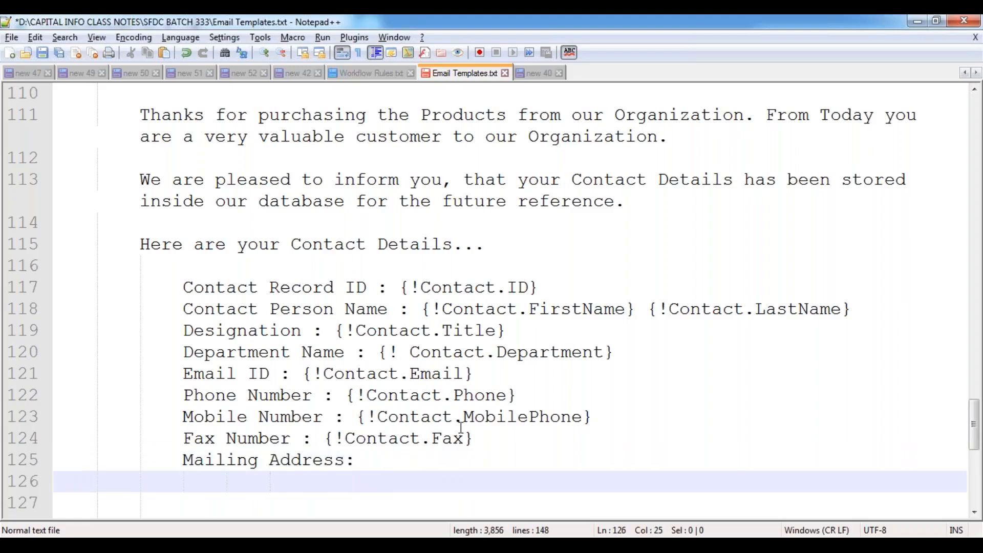
- Insert {!Contact.Mailing}, placeholders on lines 126–131 at once with a multi-line edit
scroll(461, 428, "down", 1)
scroll(461, 427, "down", 2)
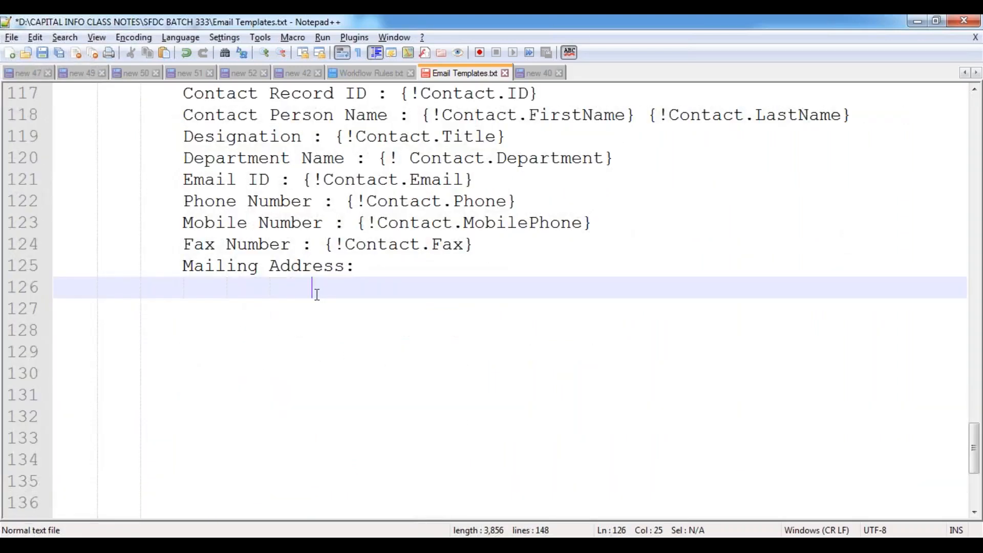
left_click_drag(317, 294, 314, 390)
type("{!Contac")
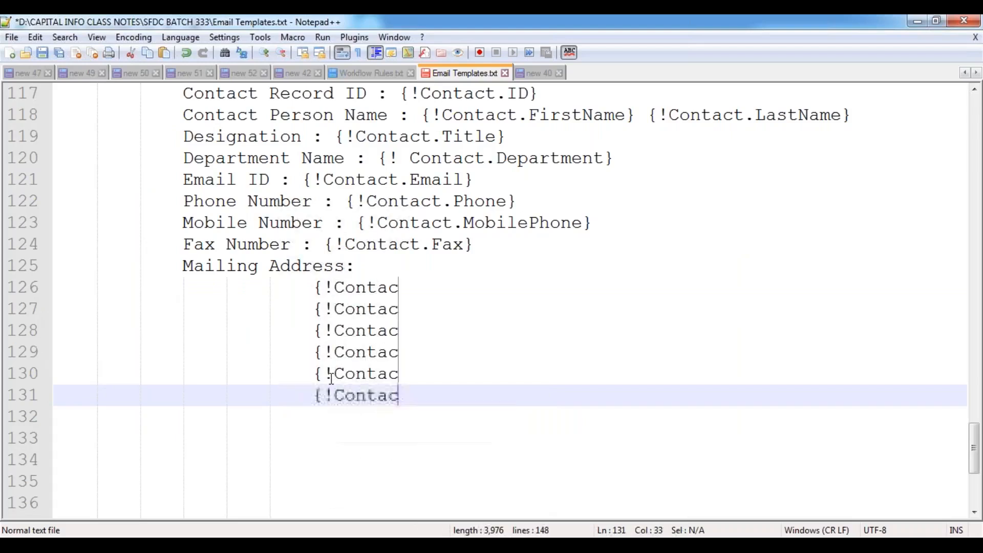
type("t.Mailing")
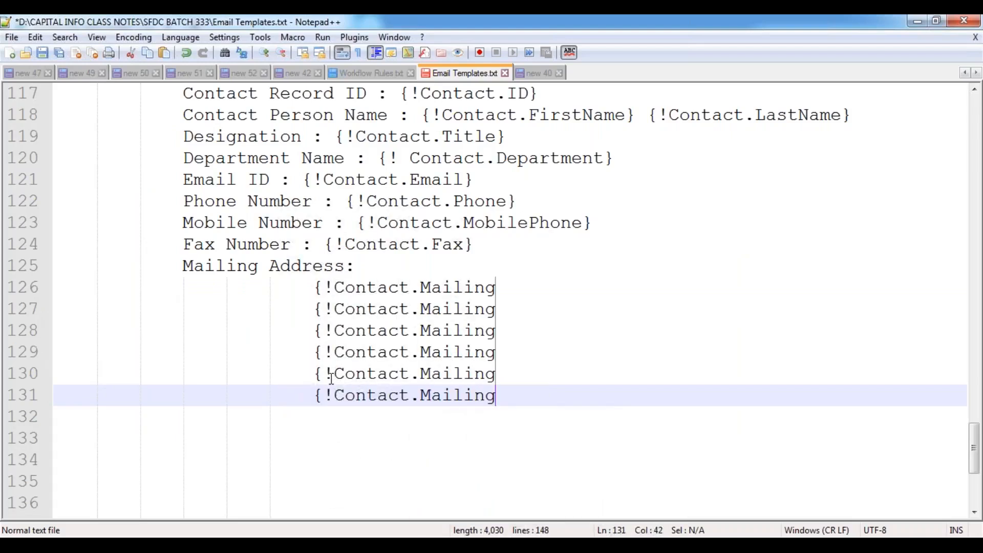
type("},")
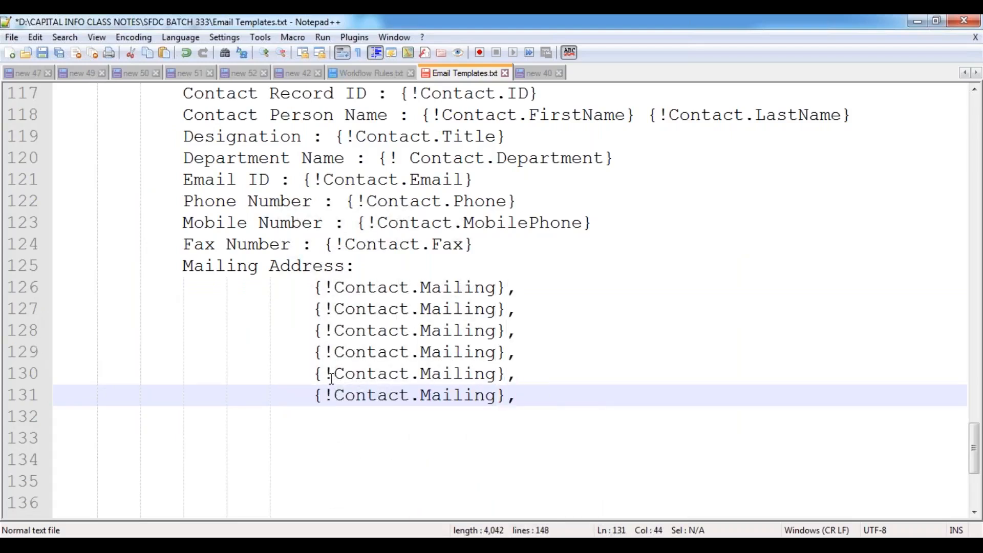
- Complete the first two placeholders as {!Contact.MailingStreet} and {!Contact.MailingCity}
key("Up")
key("Up")
key("Up")
key("Up")
key("Up")
key("Left")
key("Left")
type("C")
key("BackSpace")
type("Street")
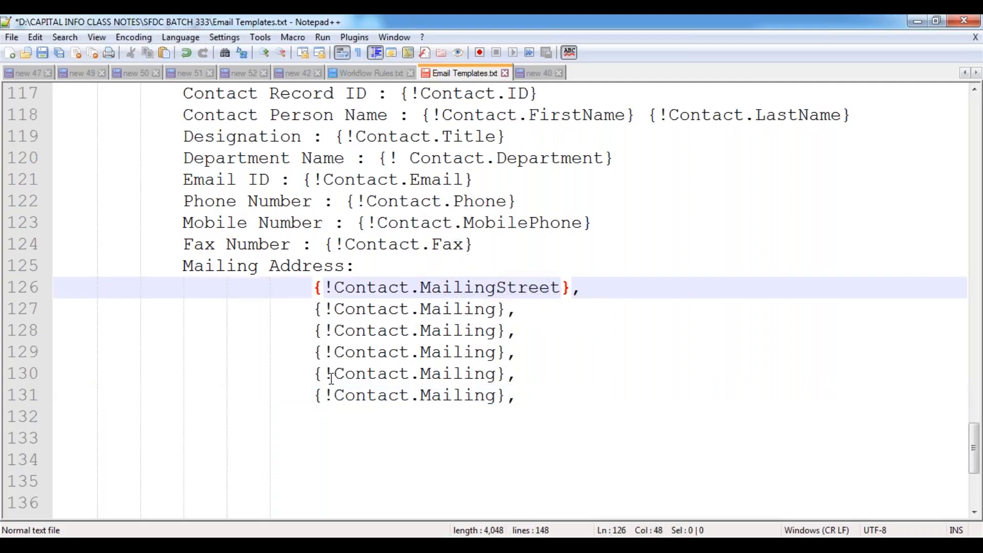
key("Down")
- Complete the next placeholders as MailingState, MailingPostalCode and MailingCountry
key("Down")
key("Up")
key("Left")
key("Left")
type("City")
key("Down")
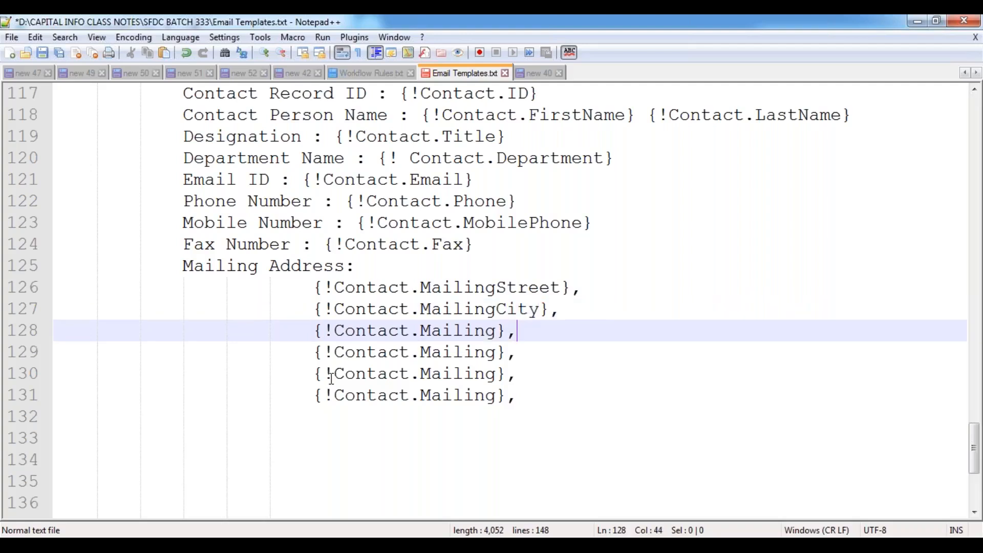
key("Left")
key("Left")
type("State")
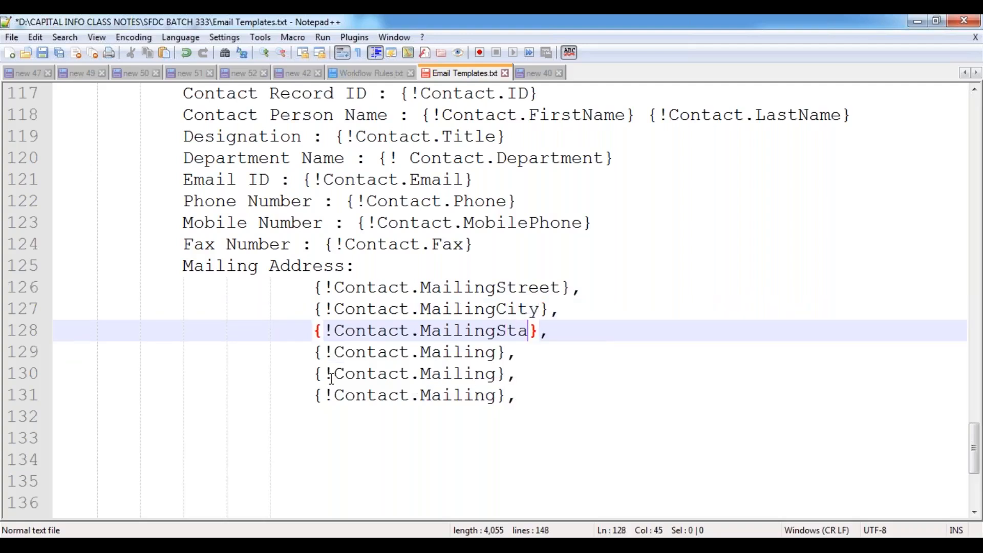
key("Down")
key("Left")
key("Left")
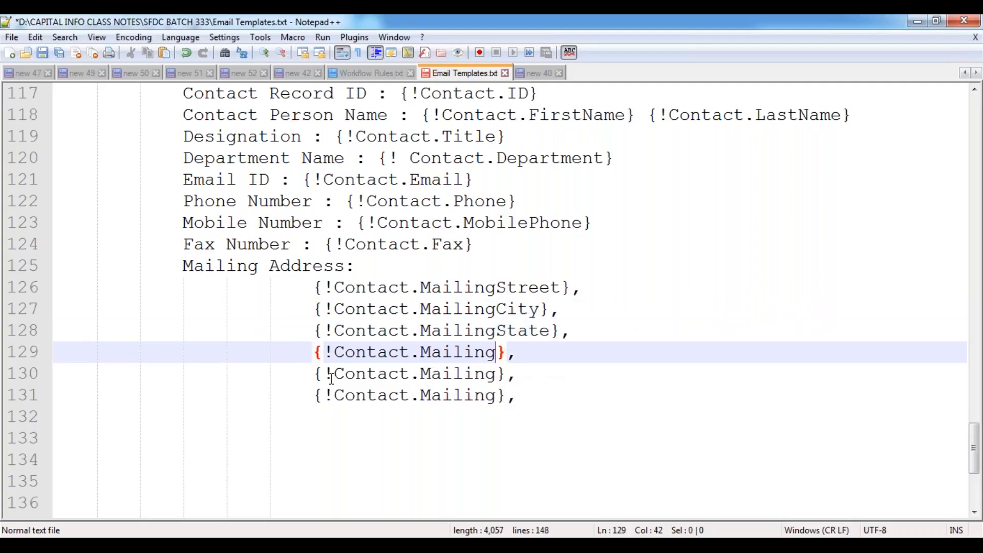
type("PostalCode")
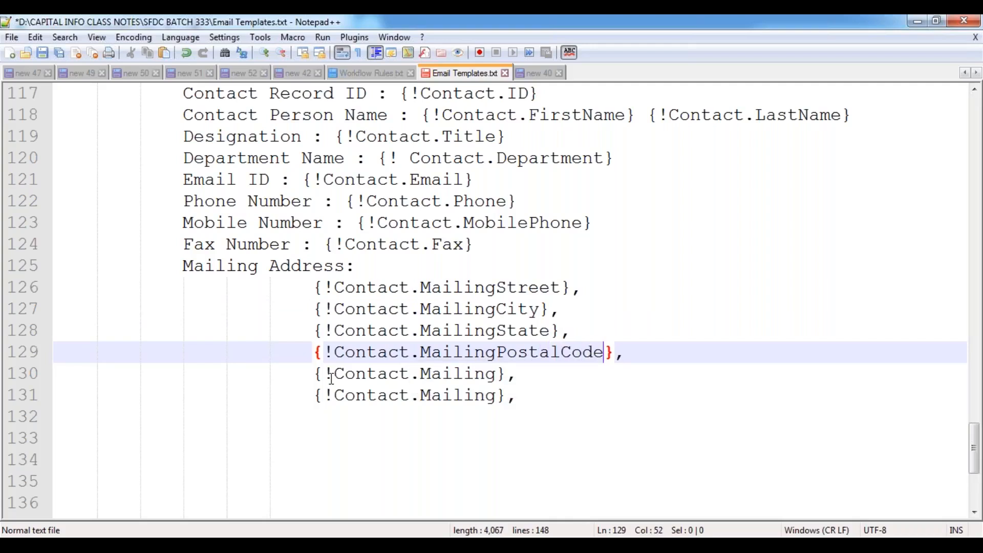
key("Down")
key("Left")
key("Left")
type("Country")
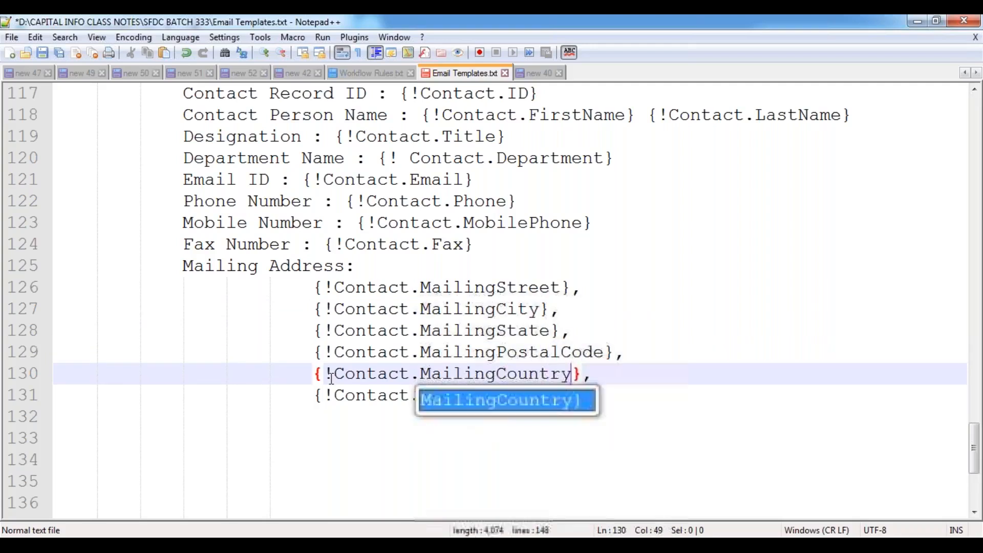
- End the MailingCountry line with a period and delete the leftover {!Contact.Mailing} line
key("Escape")
key("Down")
key("Down")
key("Up")
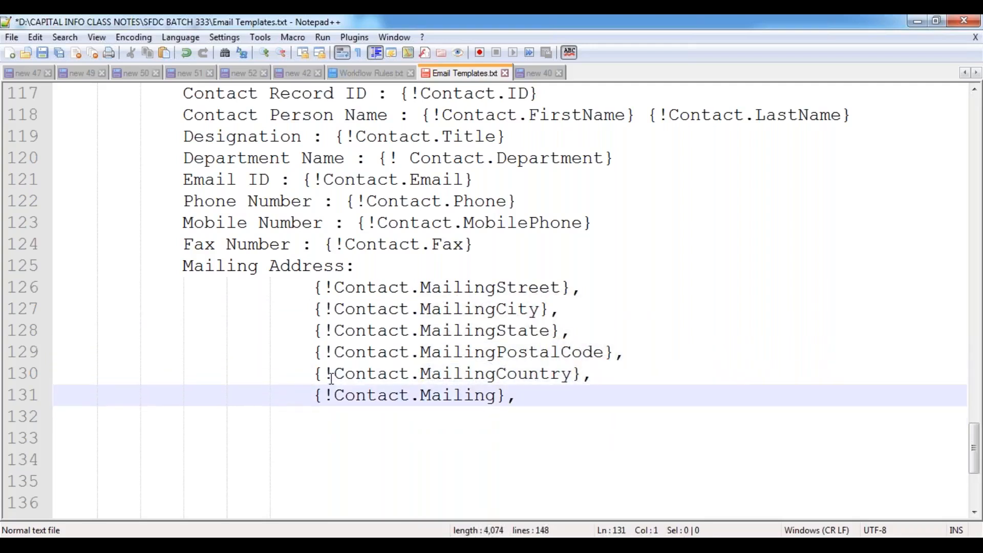
key("Up")
key("End")
key("BackSpace")
type(".")
key("Down")
key("shift+Home")
key("BackSpace")
key("Down")
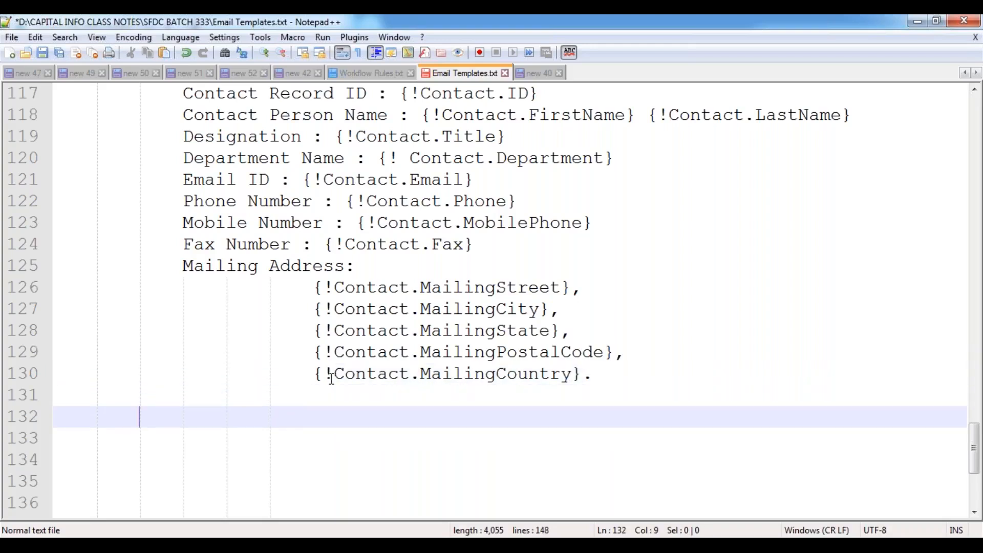
- Add 'Please contact on the below address, if any Queries.' and '*** This is a Auto-Generated Email. Please Do Not Reply.'
type("Plea")
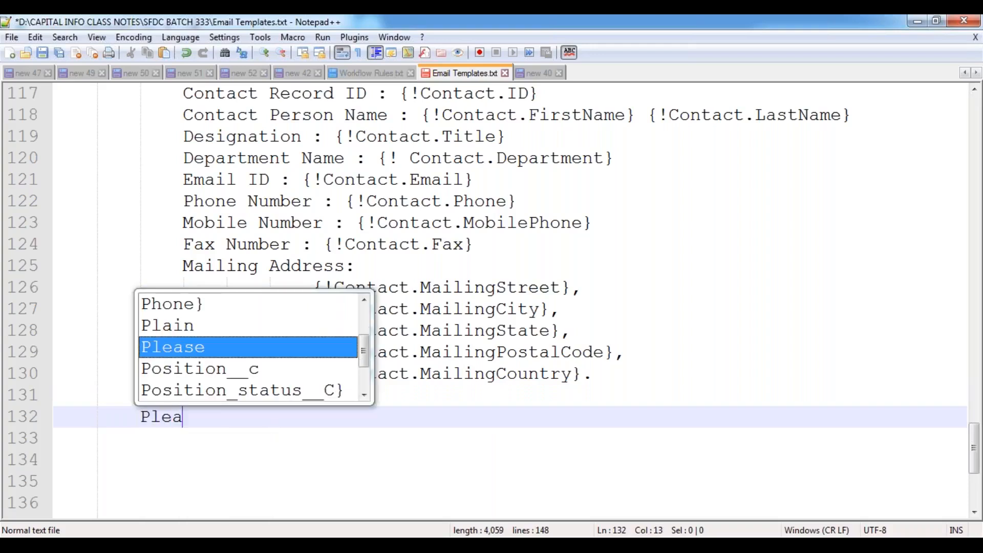
type("se contact o")
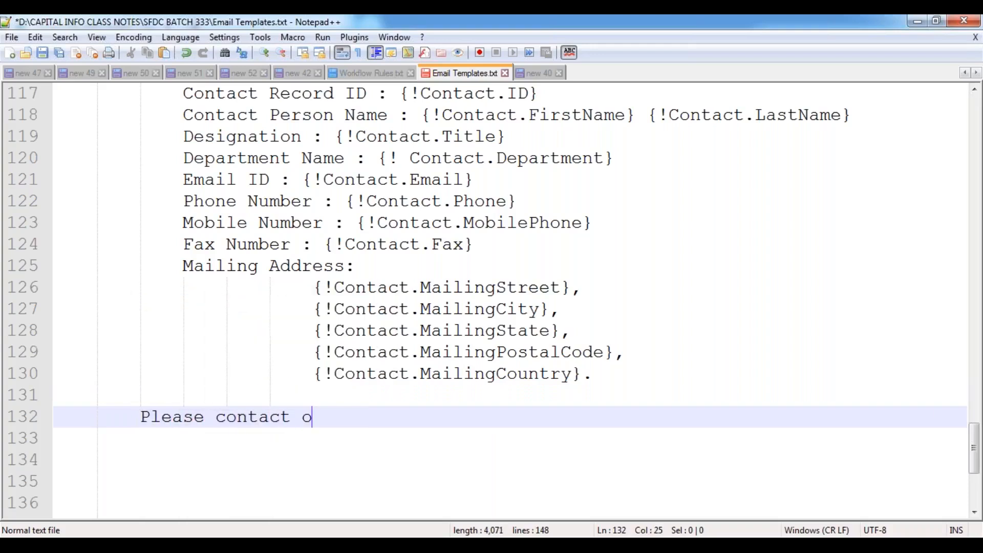
type("n the below a")
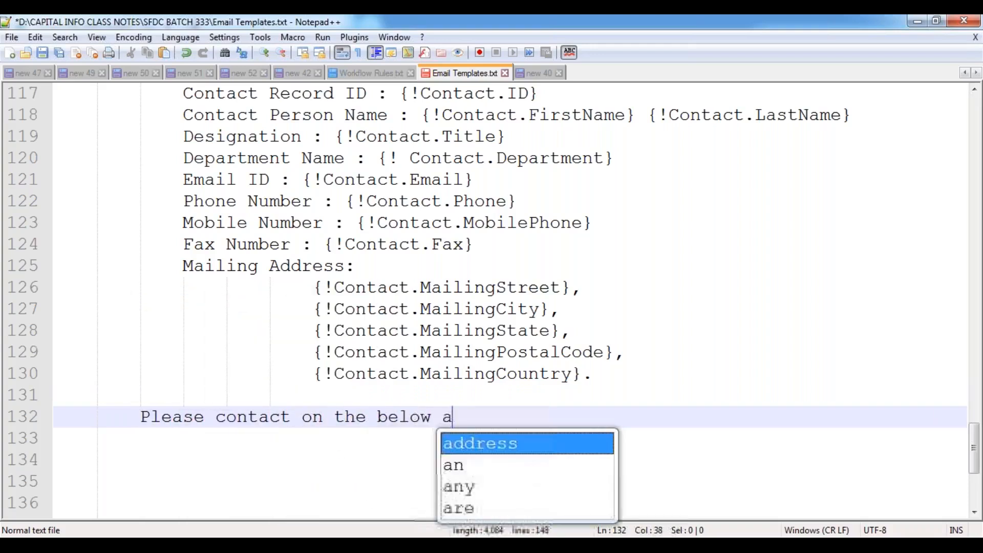
type("ddress, i")
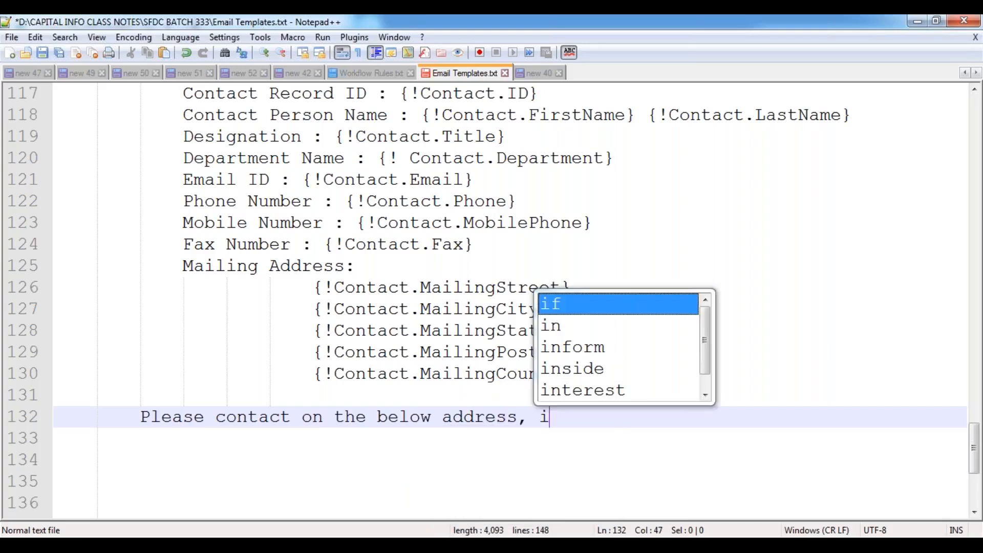
type("f any Queries.")
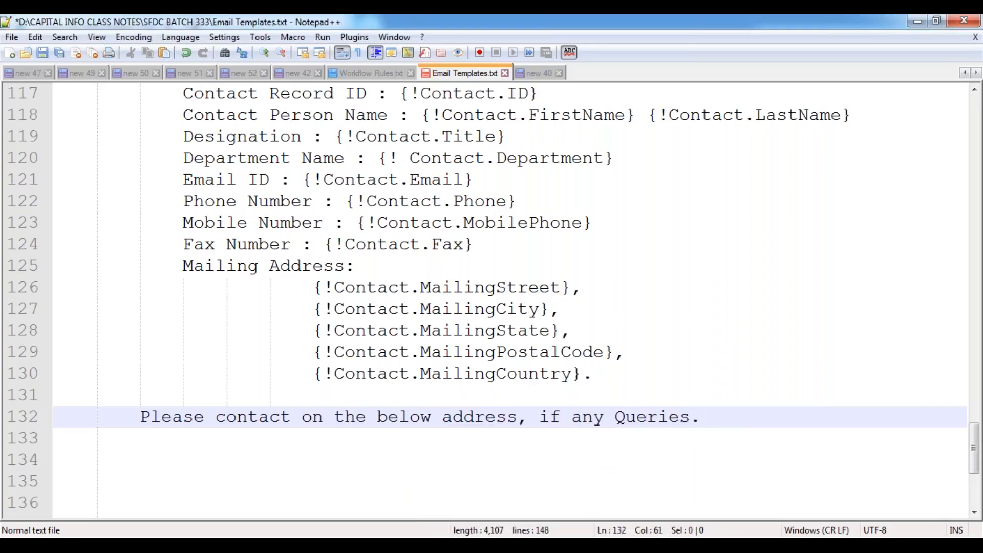
key("Return")
key("Return")
type("*** This i")
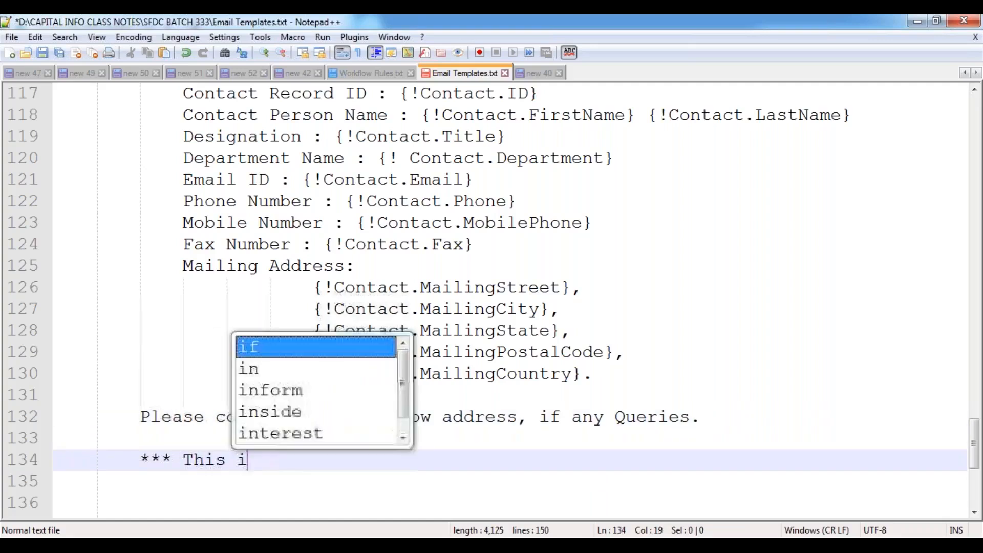
type("s a Aut")
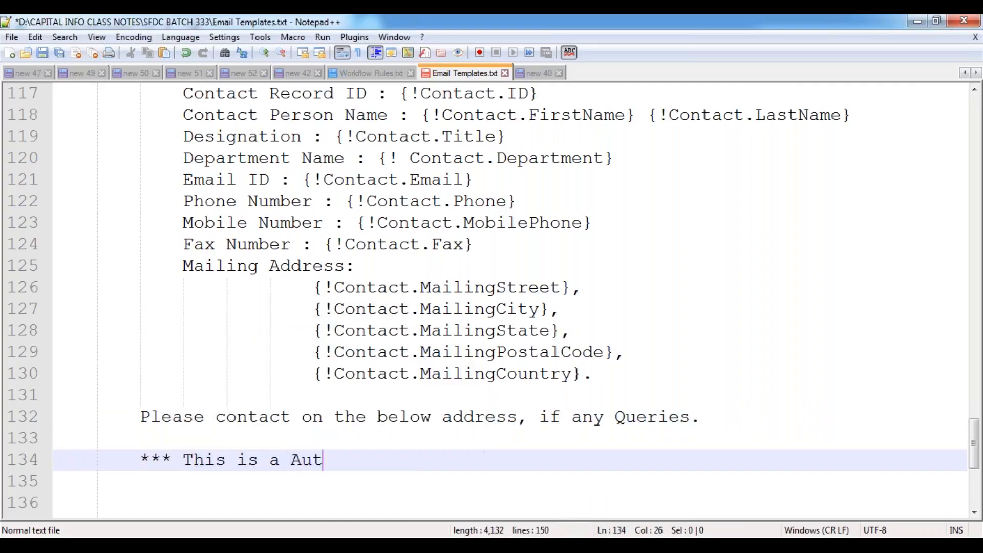
type("o-Genea")
key("Return")
key("BackSpace")
key("BackSpace")
type("r")
key("Return")
type("Emai")
key("Return")
type(". ")
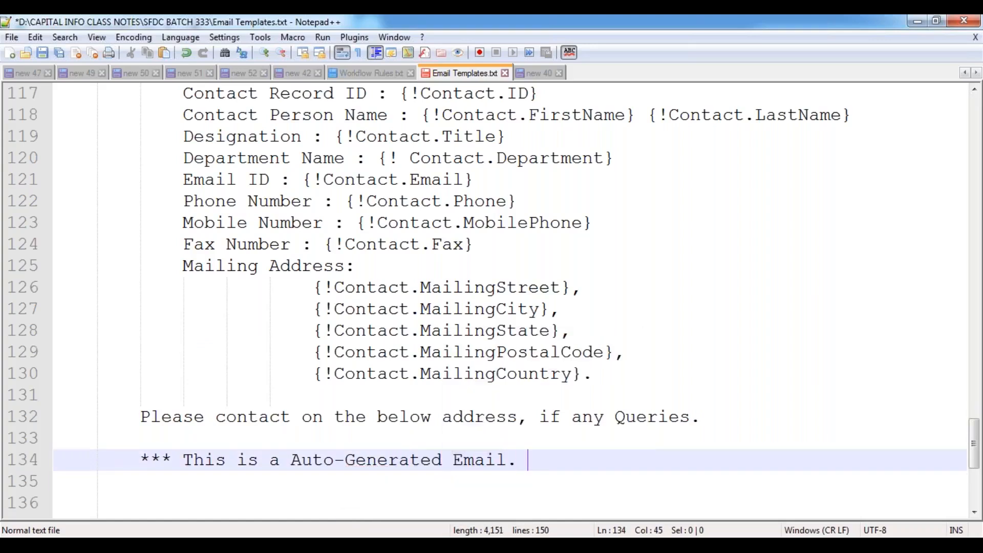
type("Please Do ")
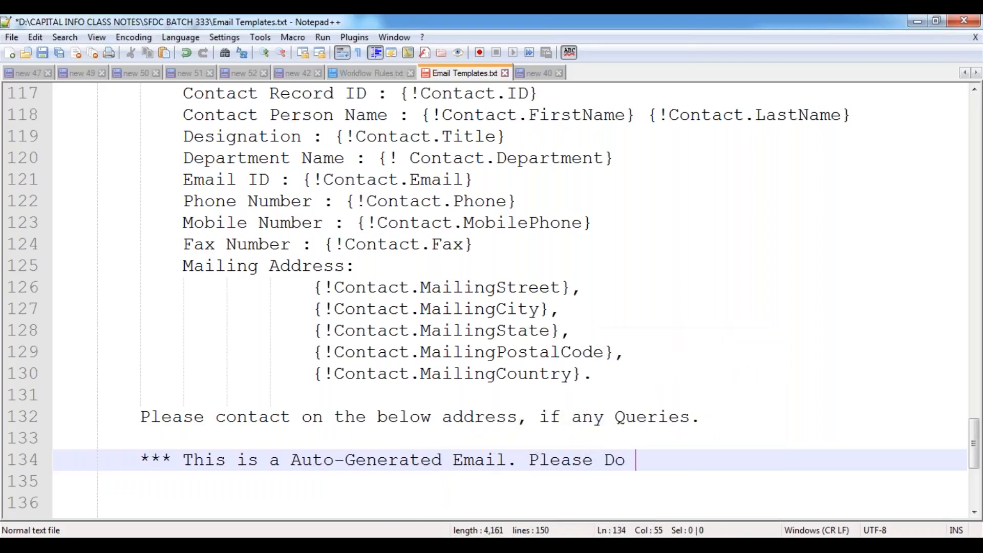
type("Not Reply.")
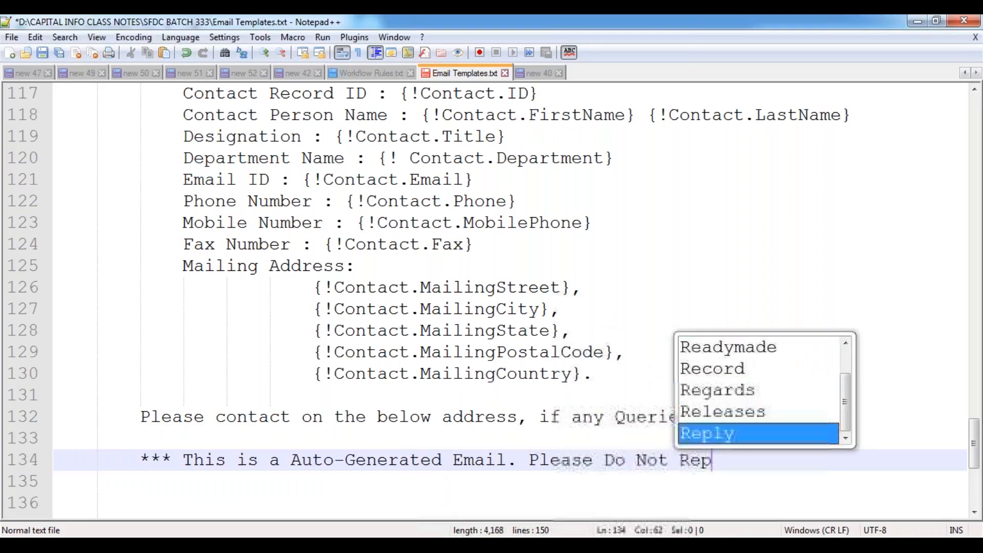
key("Return")
key("Return")
key("BackSpace")
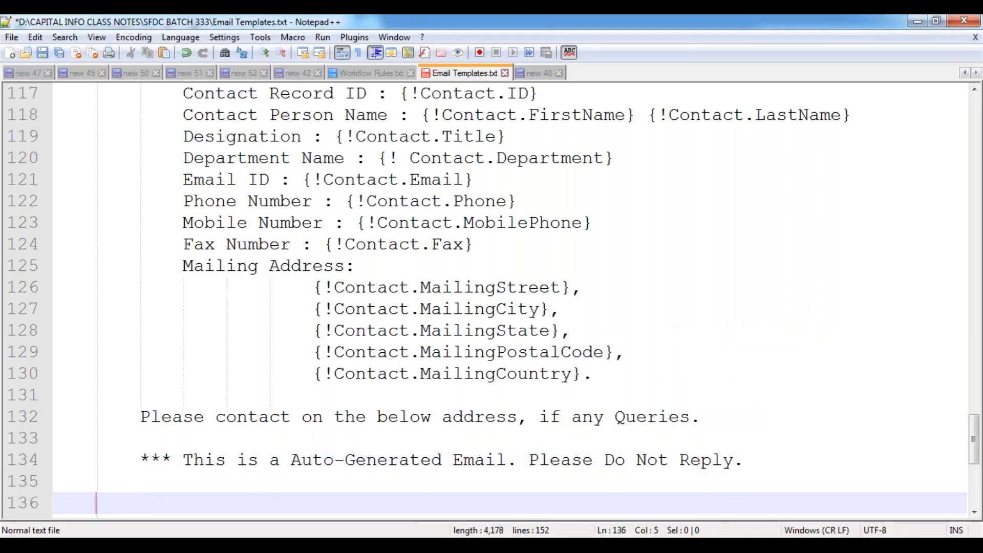
- Add 'Thanks & Regards,' followed by a '{!User.FirstName} {!User.LastName},' sender line
type("Thanks & R")
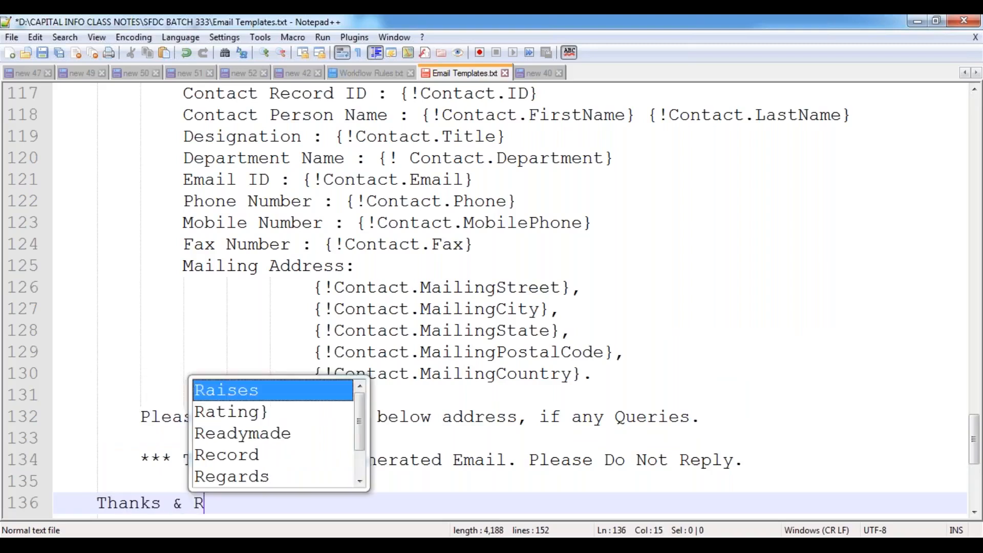
type("egards,")
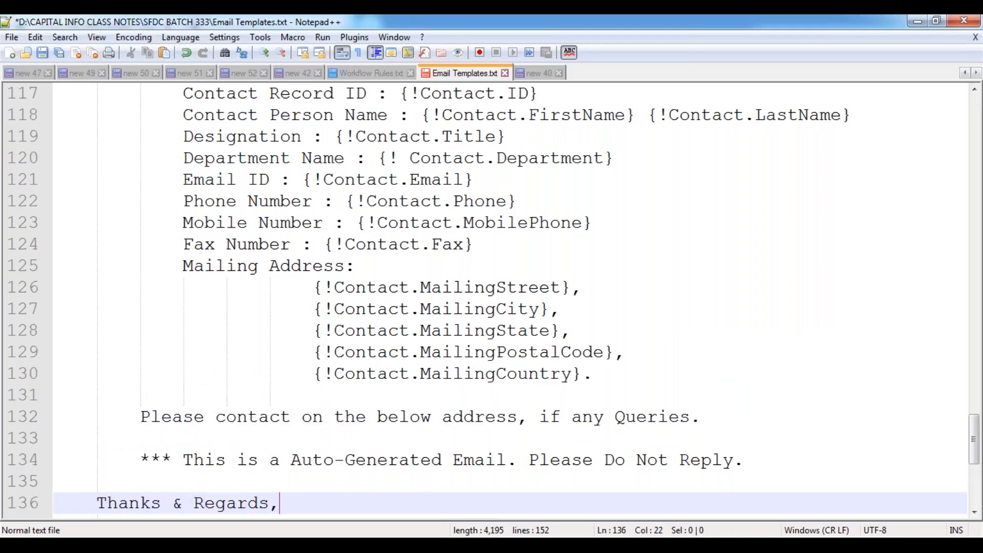
key("Return")
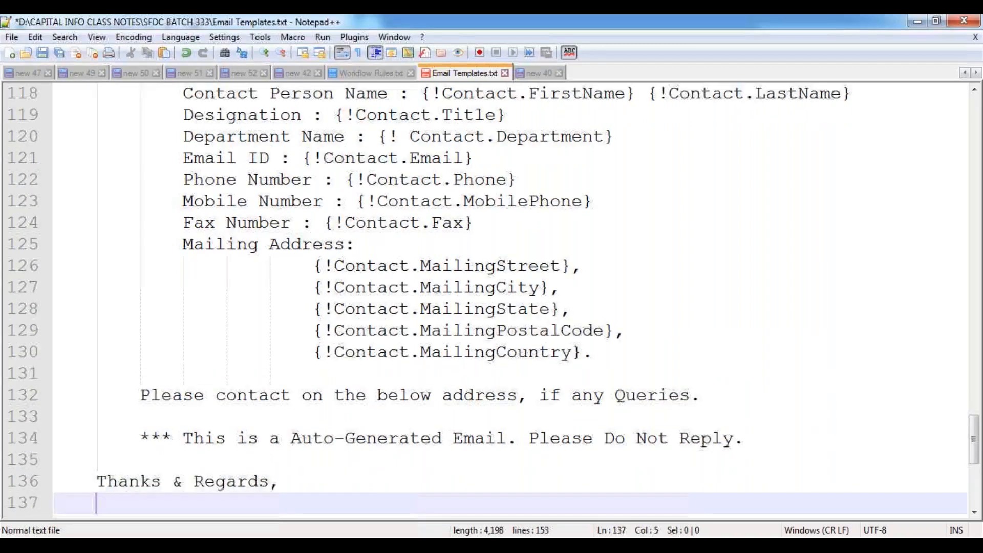
type("S")
key("BackSpace")
type("{!Us")
type("er.")
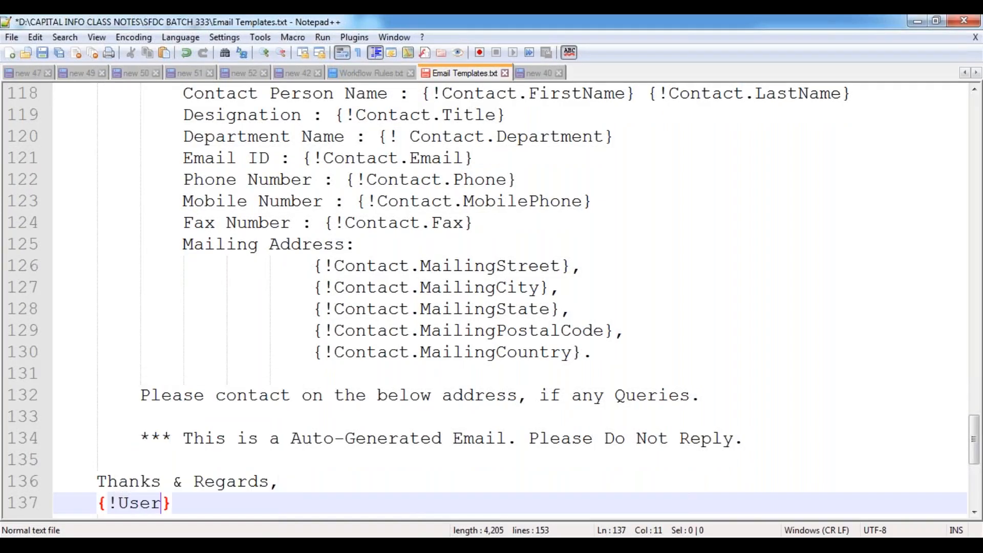
type("FirstName} {!U")
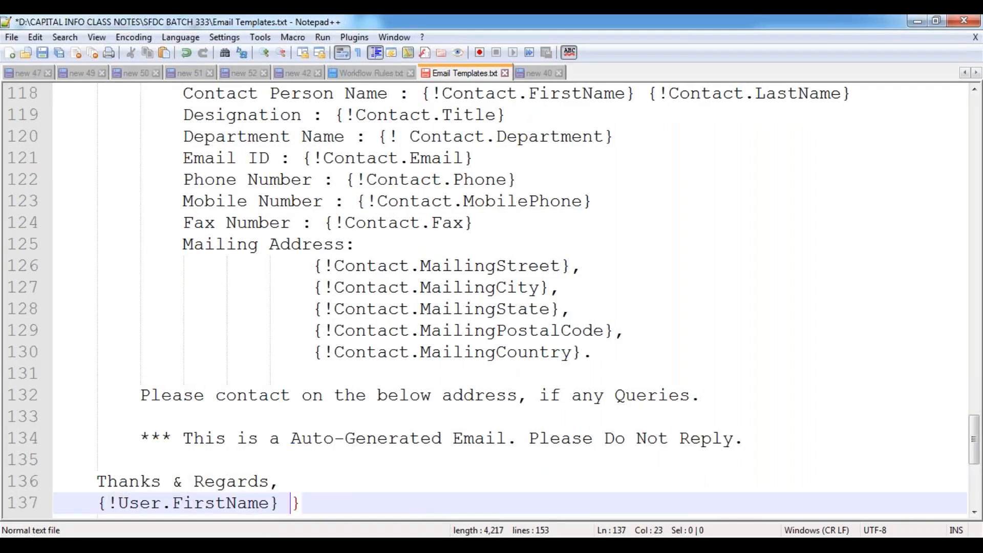
type("ser")
key("Escape")
type(".")
type("LastName")
key("Return")
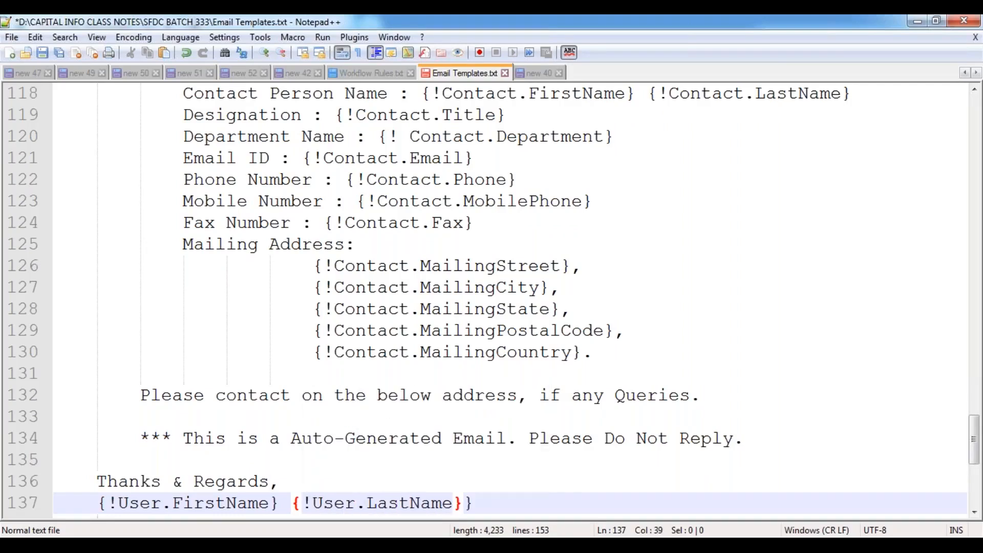
key("End")
type(",")
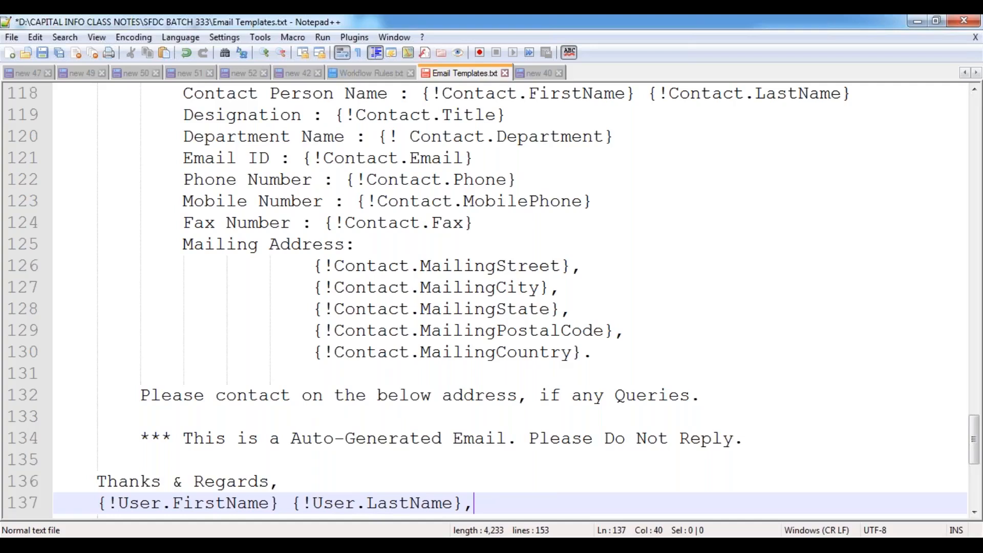
- Add 'Sales Team,', 'DELL Inc.,', a 'Contact us:' phone line and an 'Email us:' sales address line
key("Return")
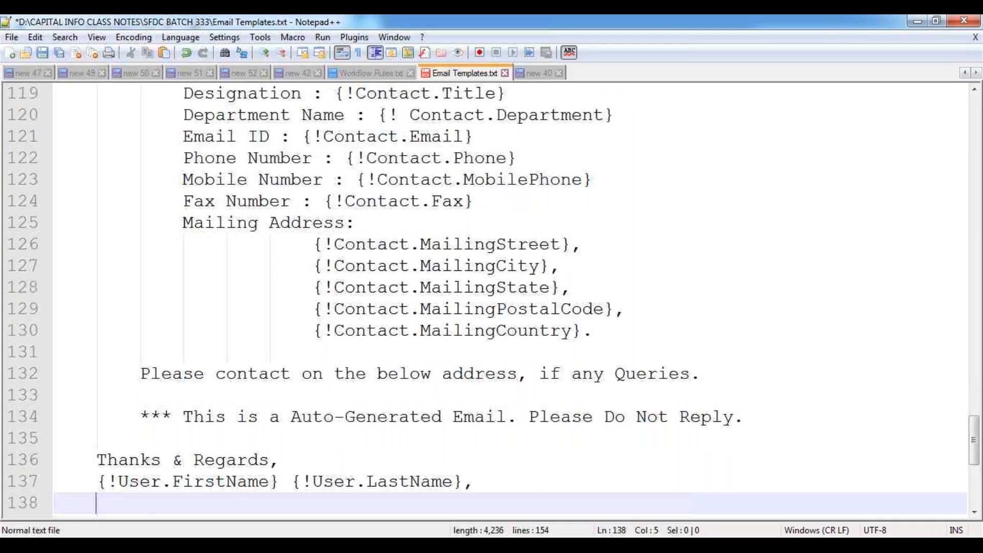
type("Sales ")
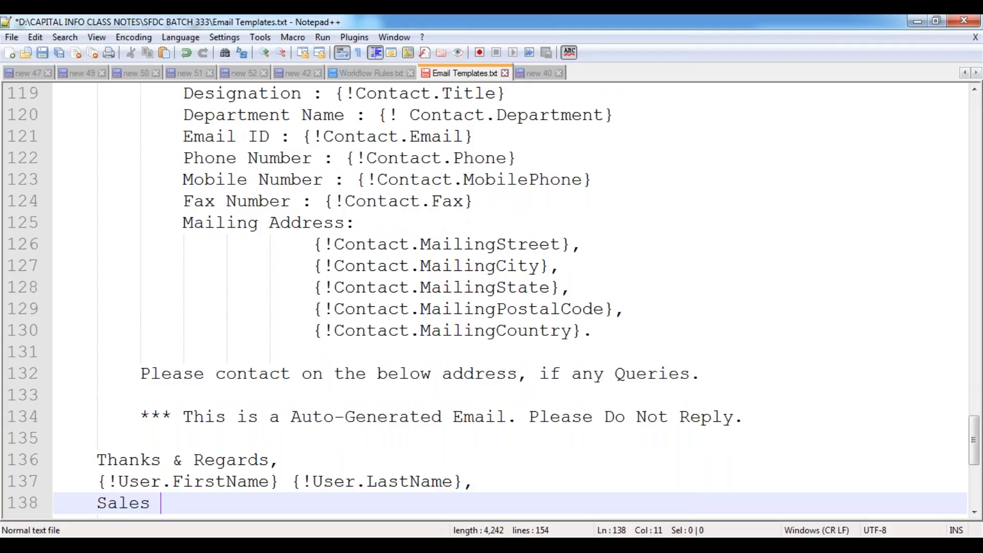
type("Team,")
key("Return")
type("DELL Inc.,")
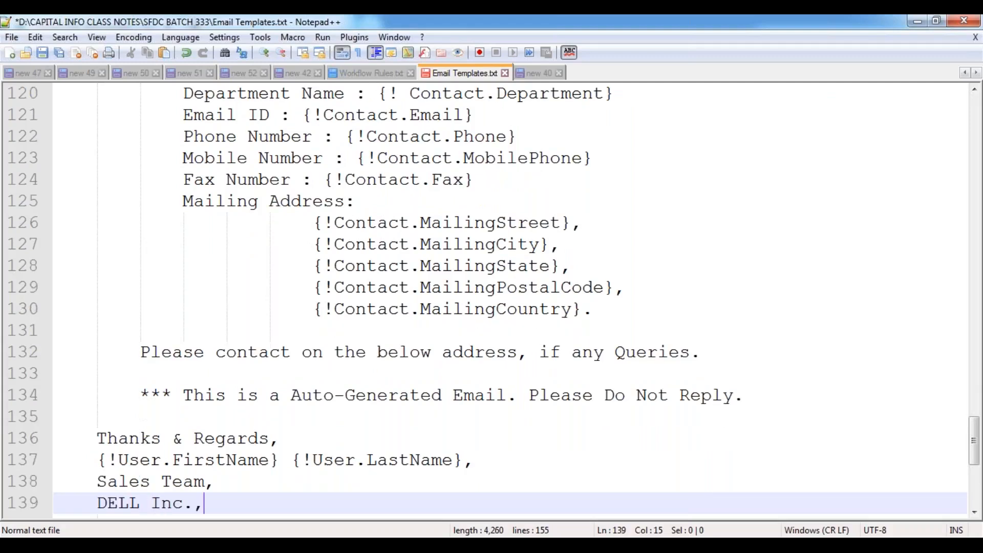
key("Return")
type("Co")
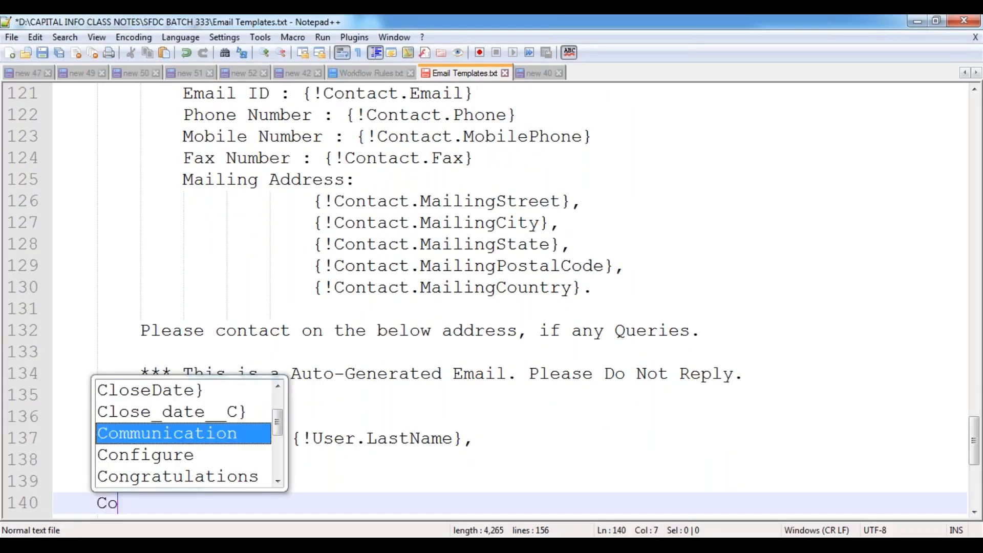
type("ntact us: ")
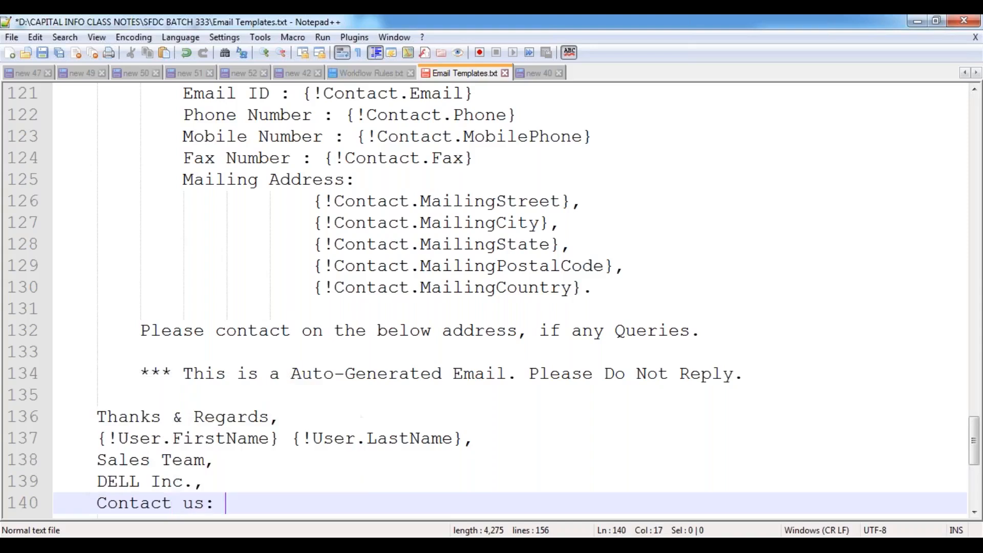
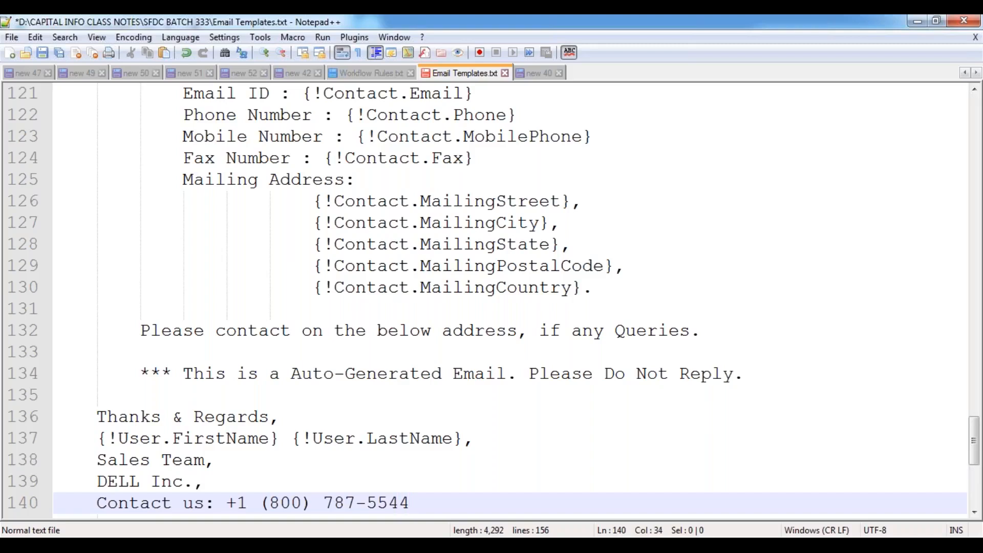
key("Return")
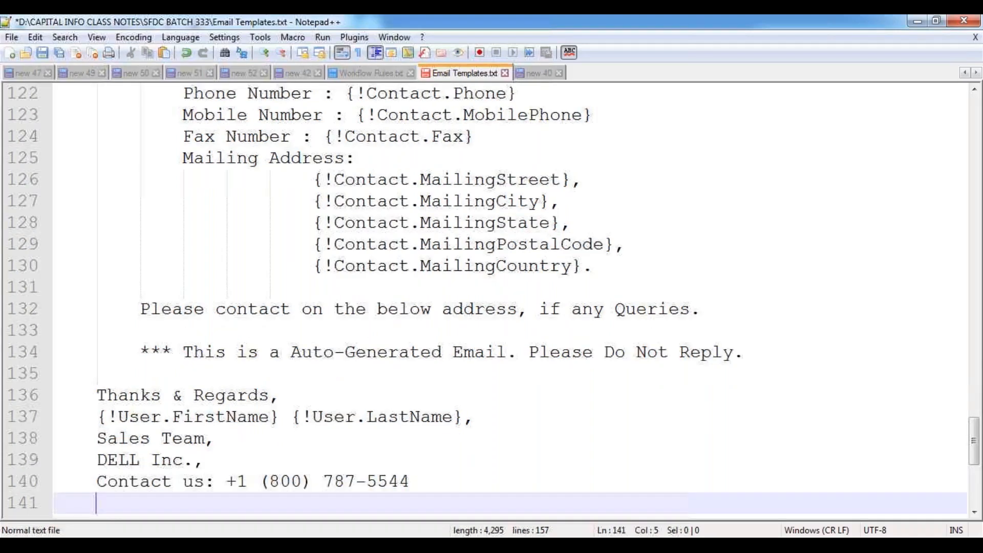
type("Email us: ")
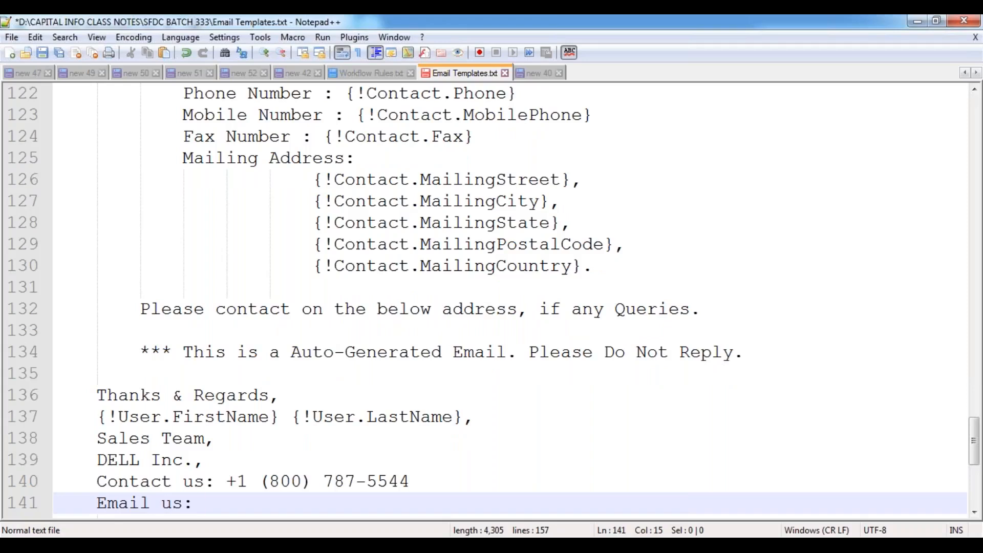
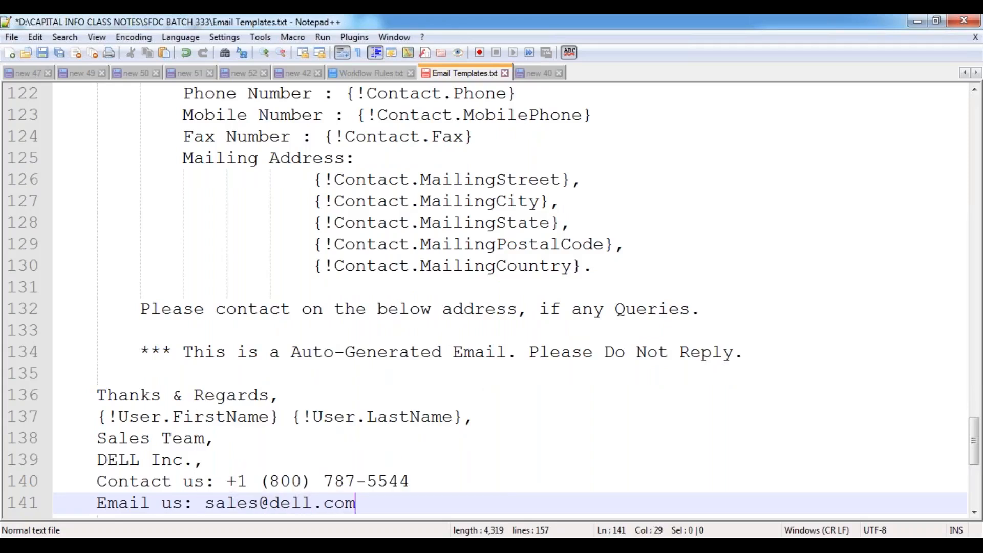
key("Return")
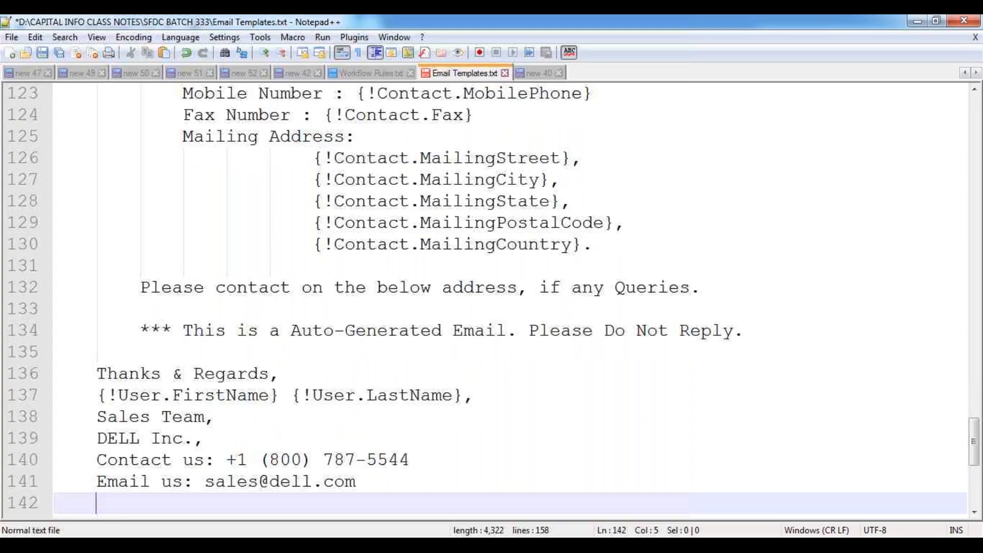
- Save the Email Templates file and select the first-name merge field and full stop in the subject line
key("ctrl+s")
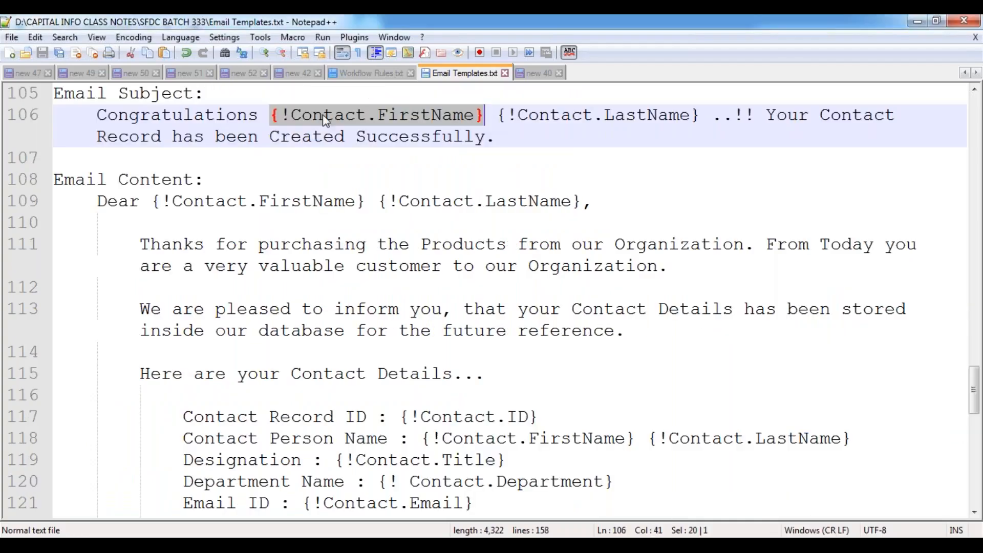
left_click(291, 115)
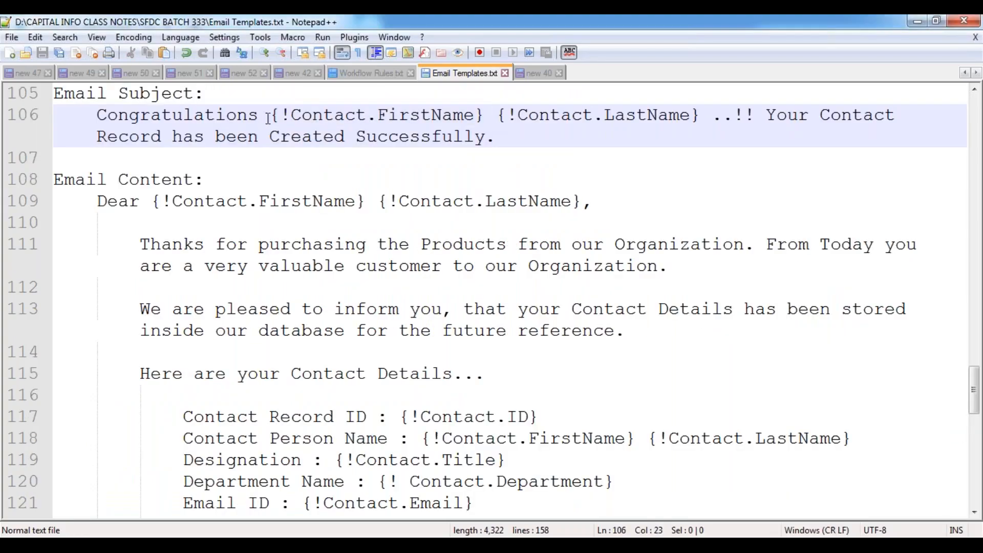
left_click_drag(270, 115, 495, 115)
double_click(625, 131)
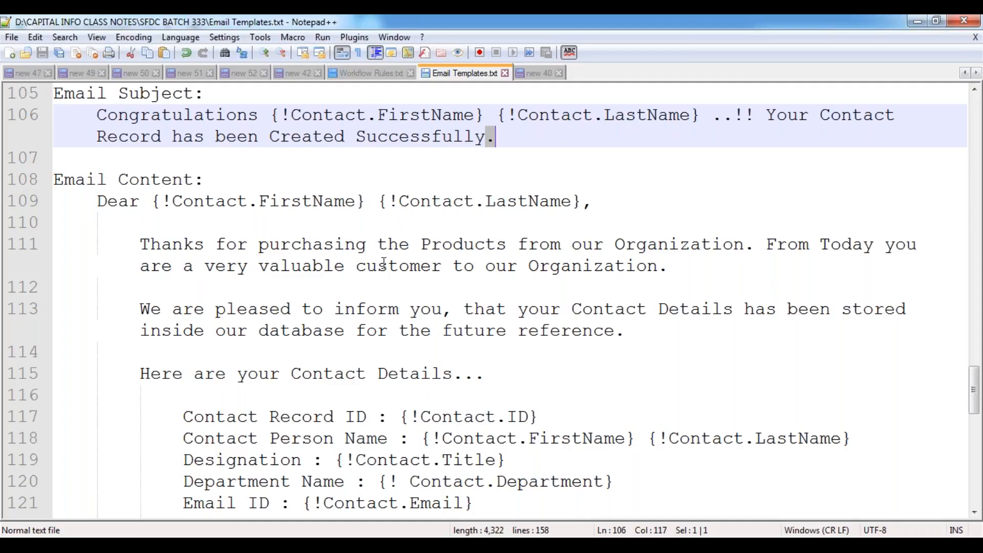
- Open Gmail from a new Chrome tab, choose the account and sign in with its password
mouse_move(197, 544)
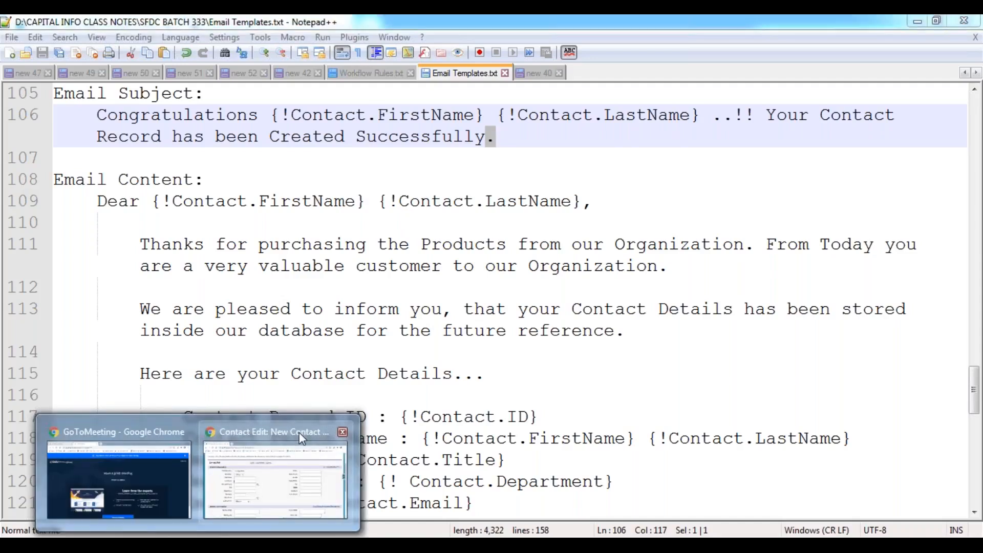
left_click(302, 439)
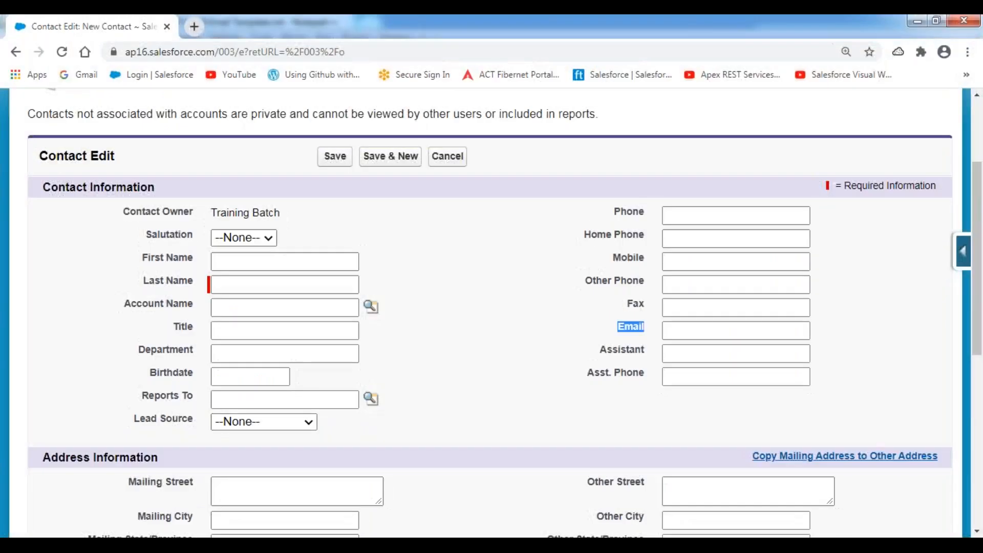
left_click(194, 27)
left_click(77, 80)
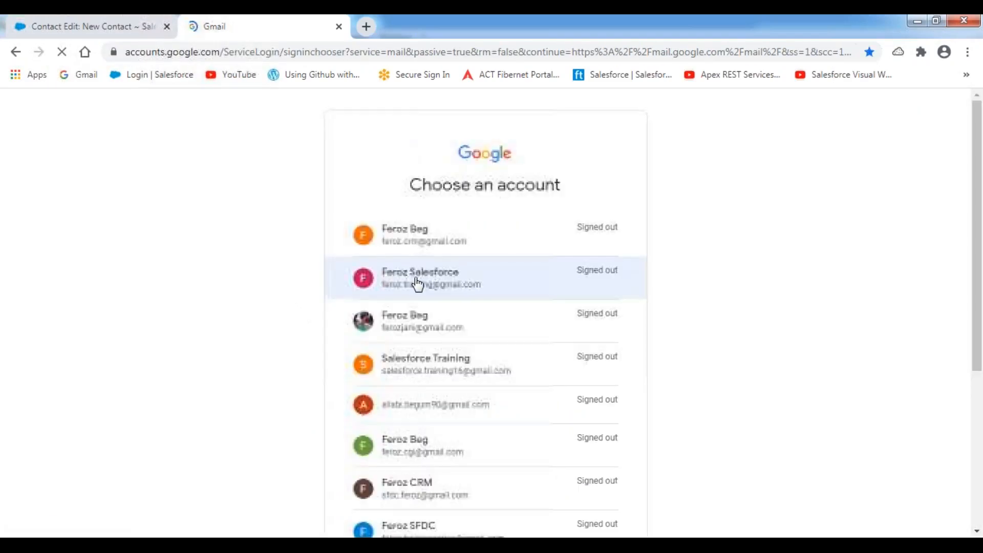
left_click(438, 329)
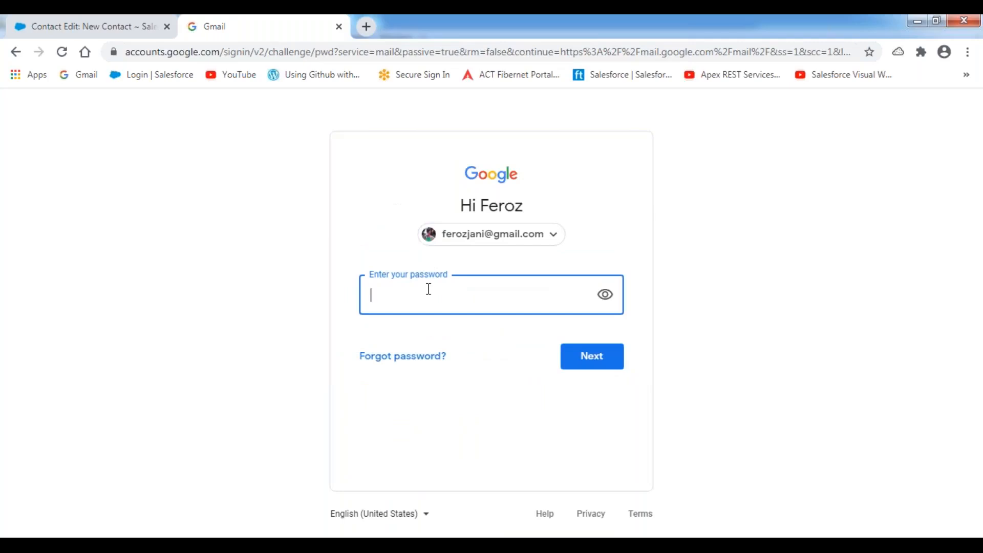
type("***************")
key("Return")
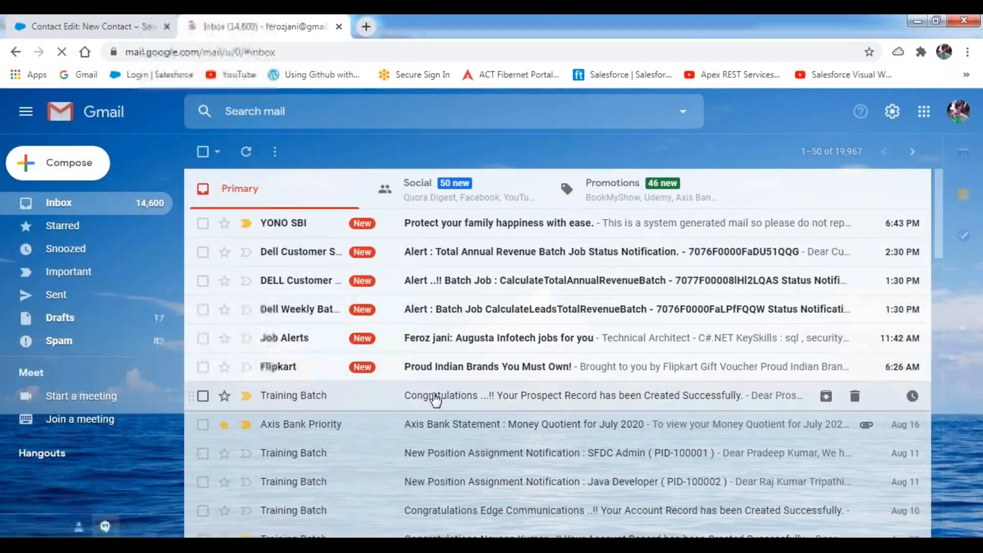
- Scroll past the Training Batch notifications and open the 'Notification from Axis Bank' email
scroll(492, 386, "down", 3)
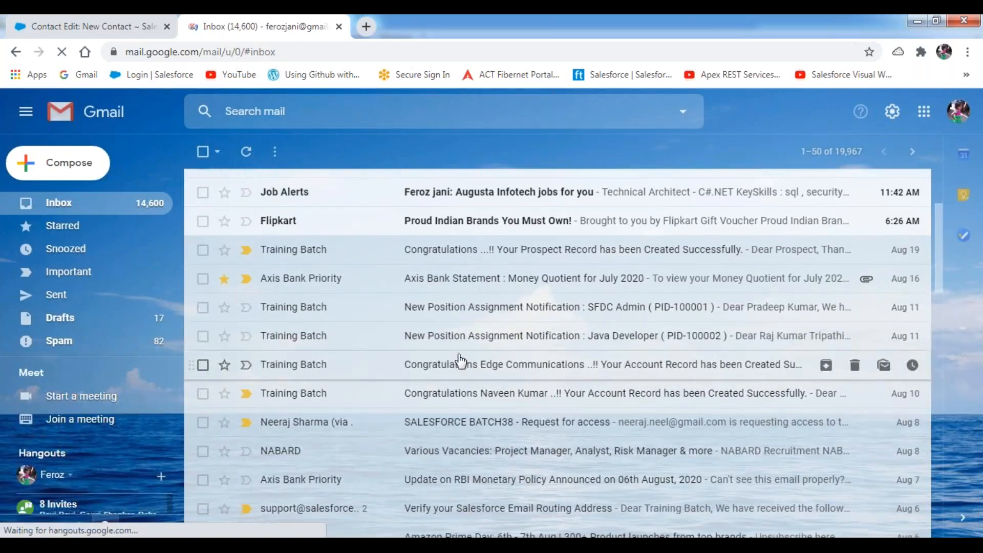
scroll(461, 361, "down", 5)
scroll(461, 361, "down", 4)
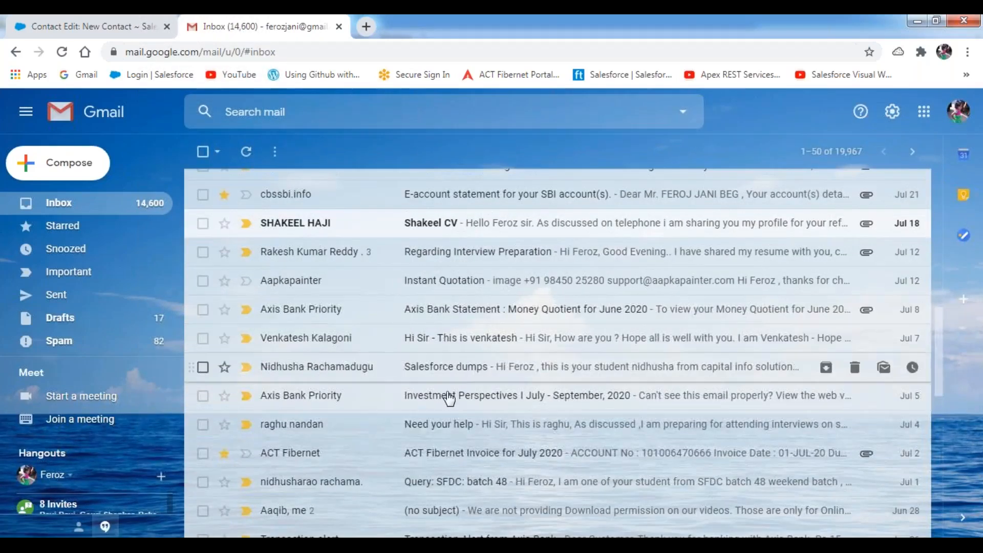
scroll(451, 414, "down", 3)
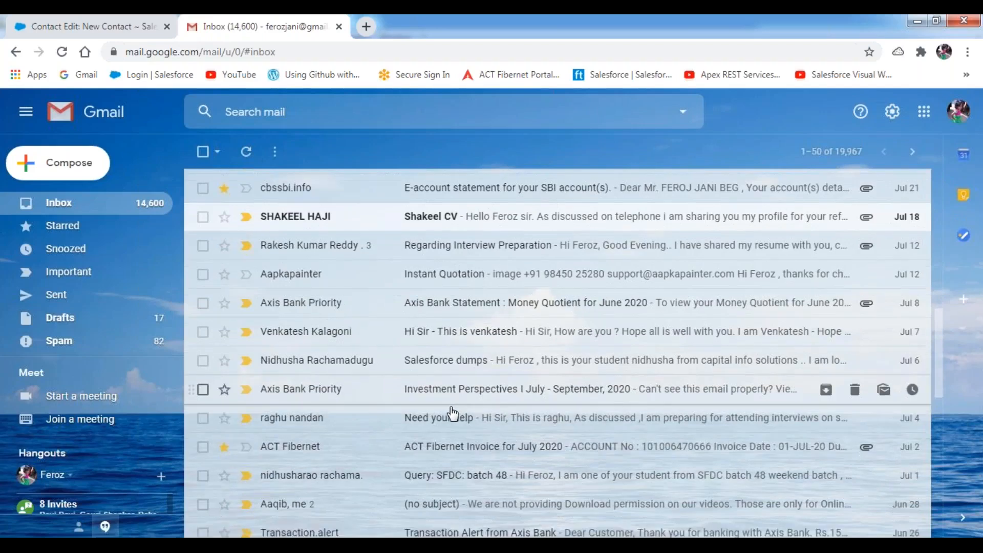
scroll(452, 412, "down", 6)
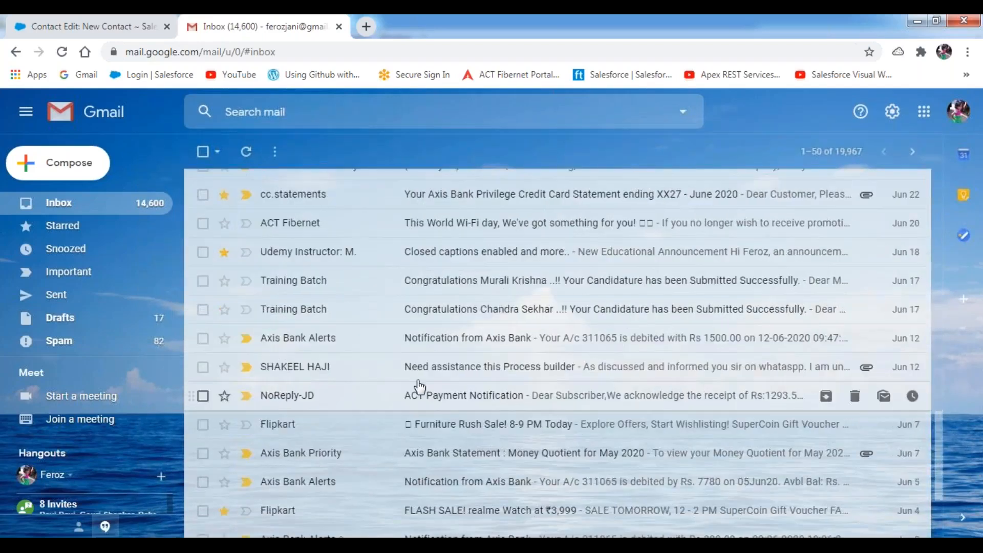
left_click(461, 340)
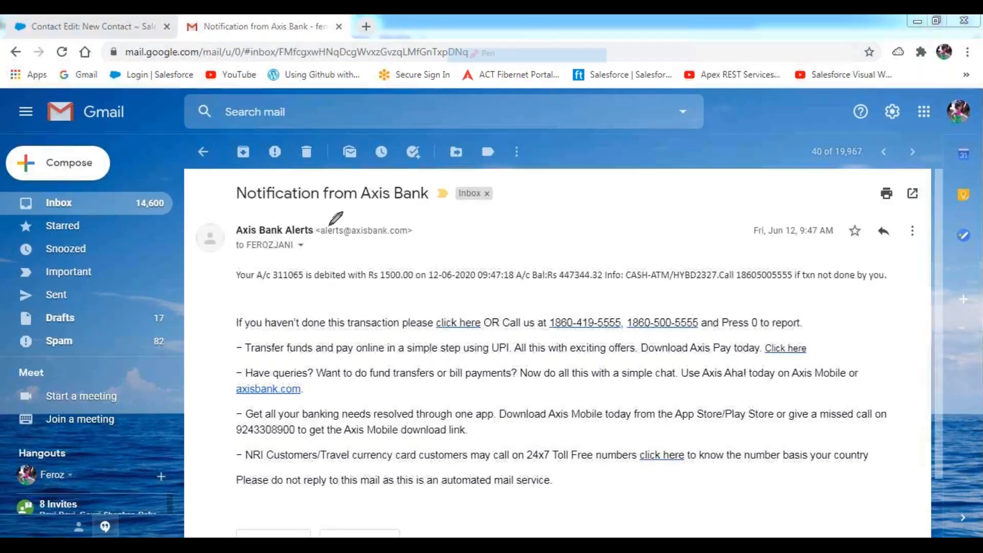
- Mark up the account number, debited amount, balance, transaction time and CASH-ATM details, then go back to the inbox
mouse_move(234, 286)
left_mouse_down()
mouse_move(306, 284)
mouse_move(307, 265)
mouse_move(272, 266)
mouse_move(271, 284)
left_mouse_up()
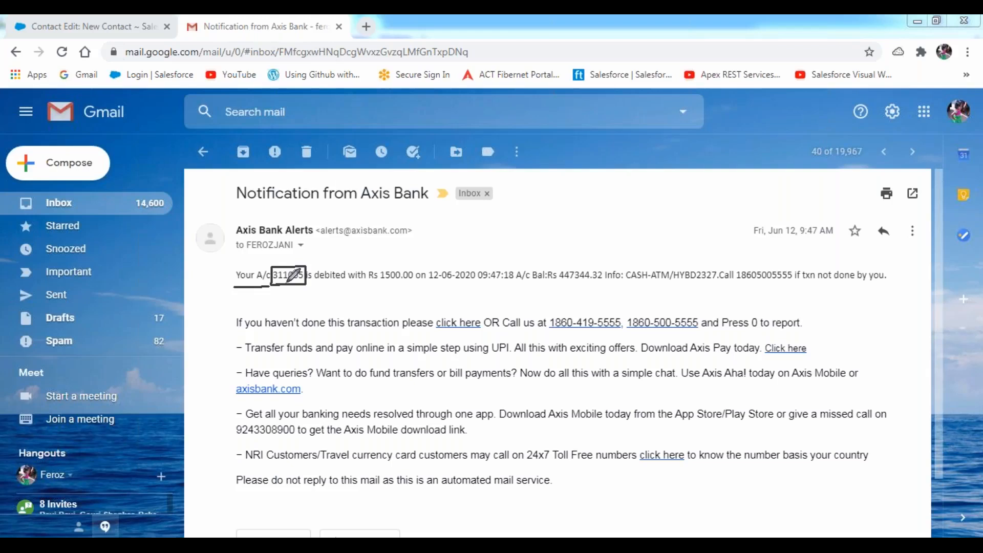
left_click_drag(310, 286, 525, 285)
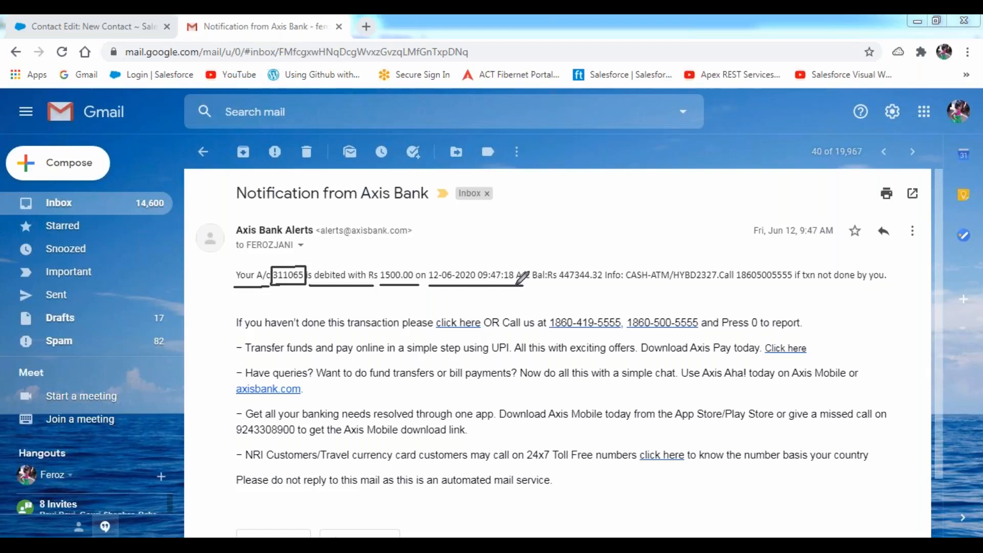
left_click_drag(562, 284, 603, 283)
left_click_drag(633, 284, 717, 283)
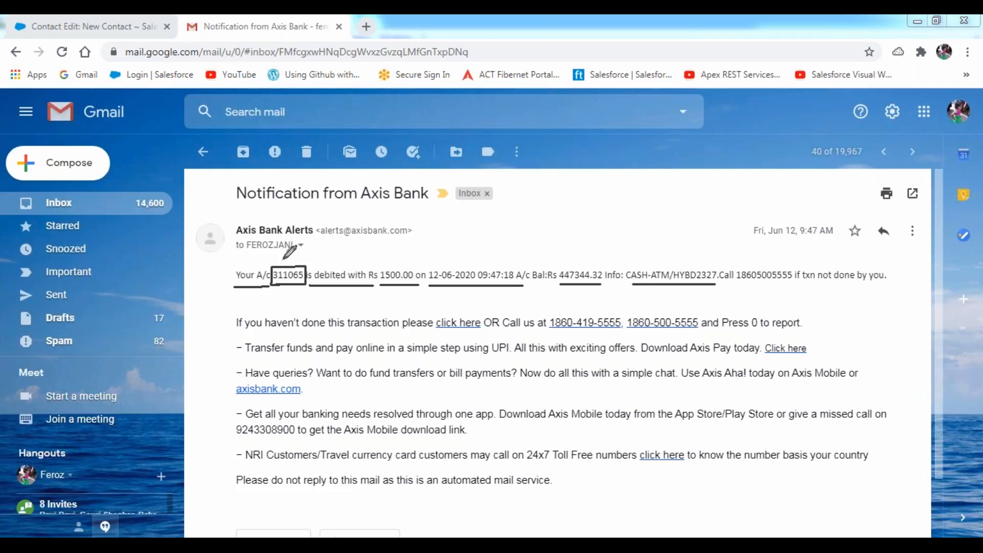
left_click_drag(288, 260, 324, 243)
left_click_drag(394, 260, 427, 251)
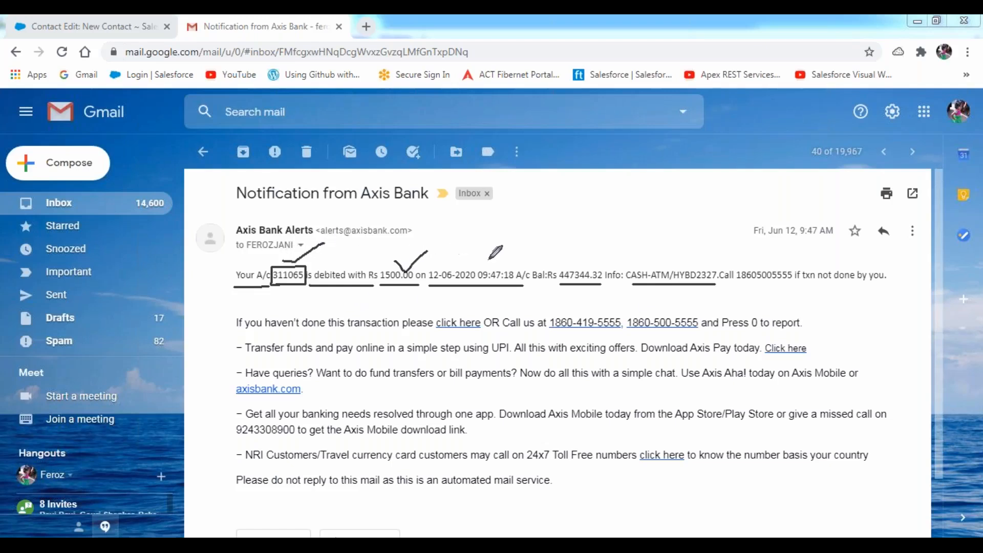
mouse_move(490, 263)
left_mouse_down()
mouse_move(521, 251)
mouse_move(580, 268)
mouse_move(598, 251)
left_mouse_up()
double_click(283, 276)
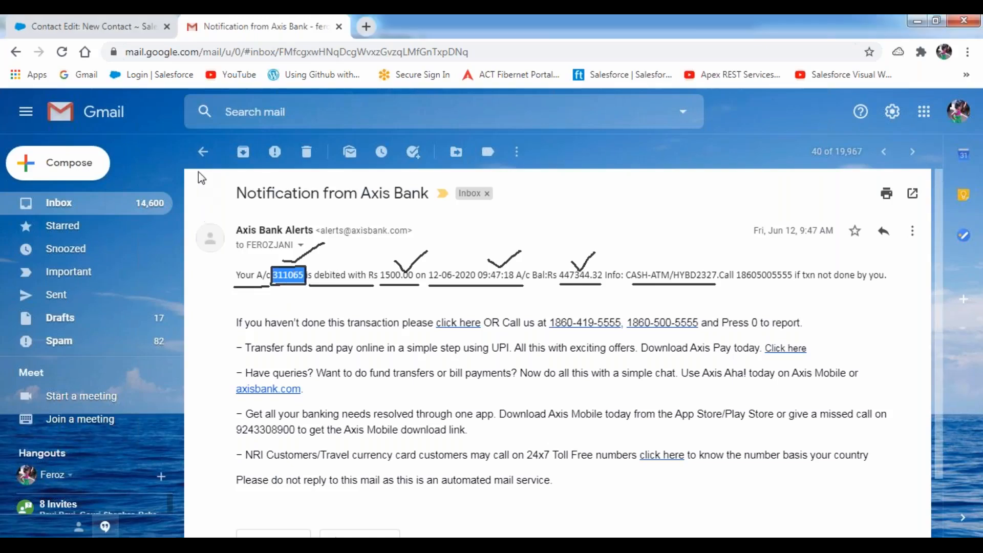
left_click(203, 153)
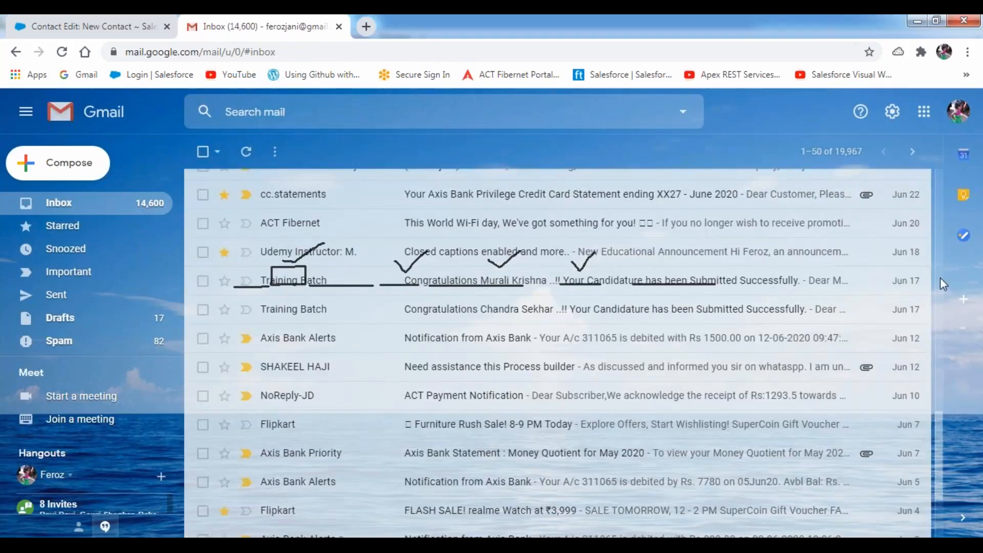
scroll(941, 278, "up", 6)
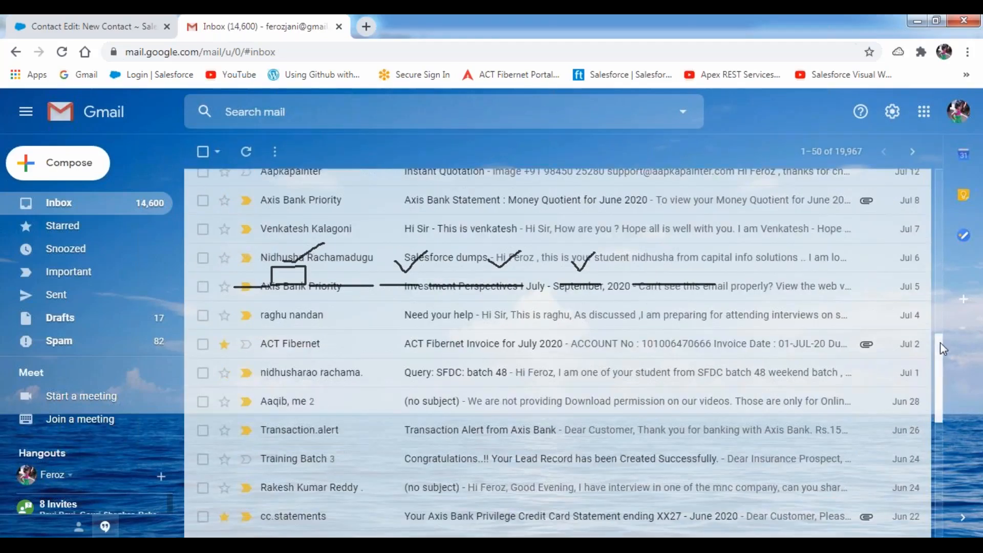
left_click_drag(940, 342, 938, 170)
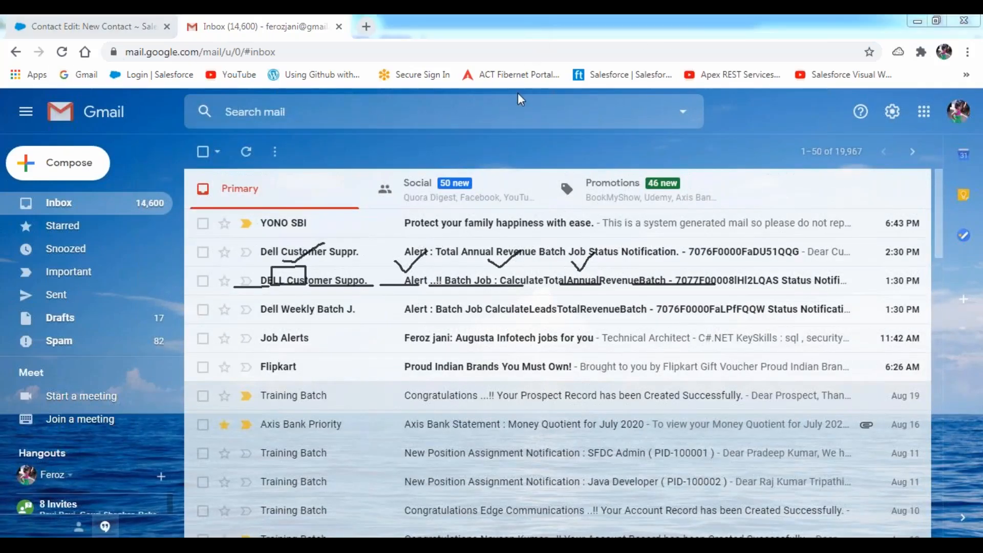
left_click(515, 122)
left_click(402, 156)
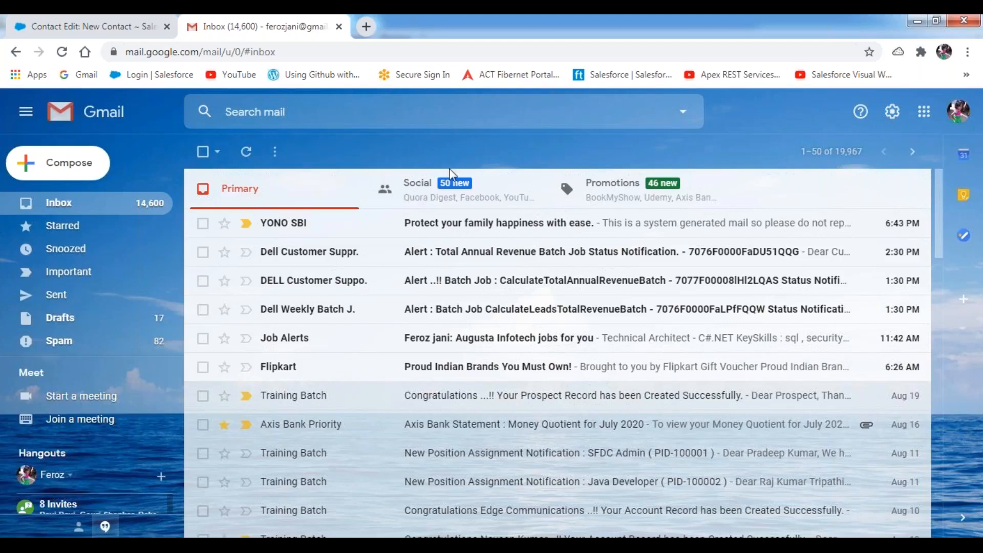
- Return to the Email Templates file and select FirstName in the contact name merge field
left_click(88, 27)
left_click(371, 544)
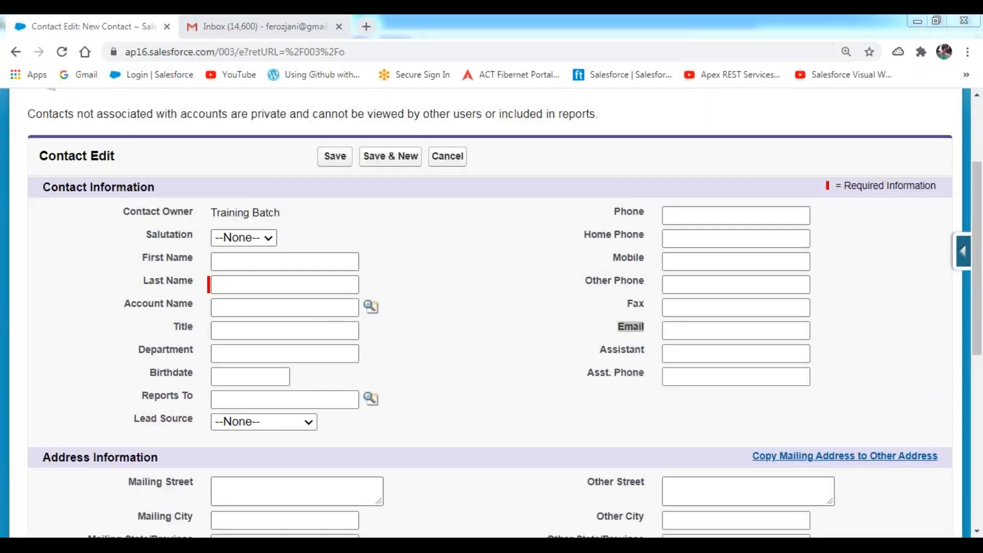
scroll(339, 319, "down", 1)
scroll(339, 318, "down", 3)
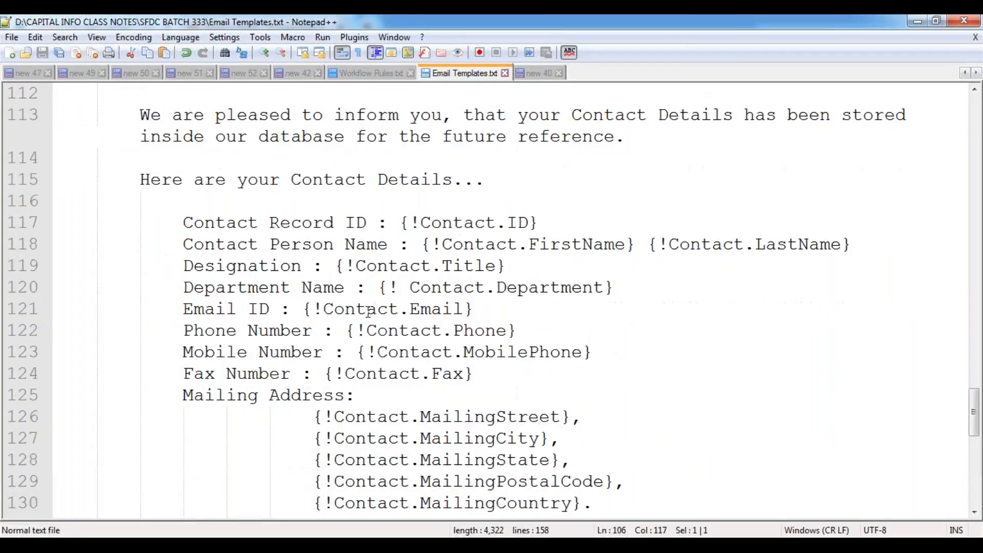
scroll(390, 276, "up", 2)
double_click(565, 245)
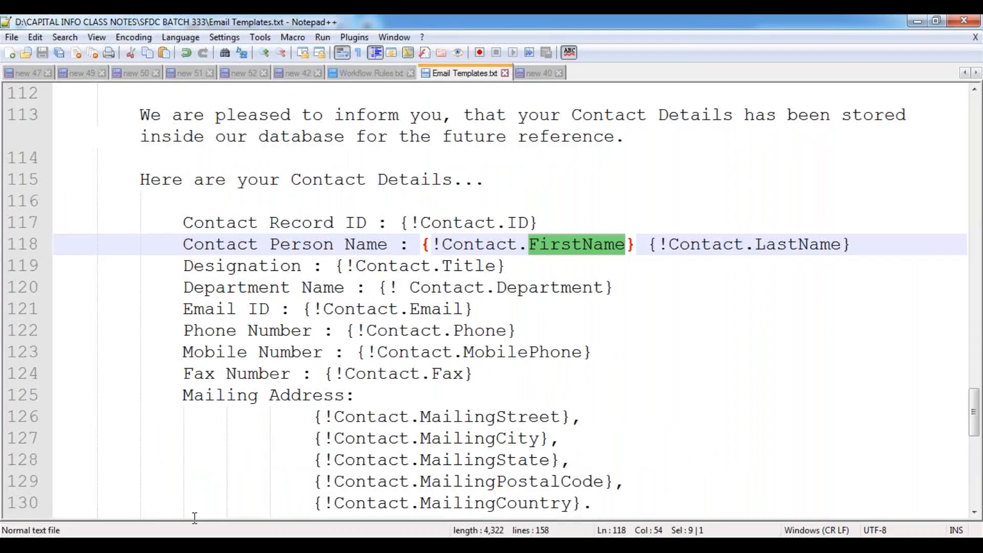
- Go back to Salesforce and open the Contact Fields list from the contact quick access options
left_click(198, 544)
left_click(256, 435)
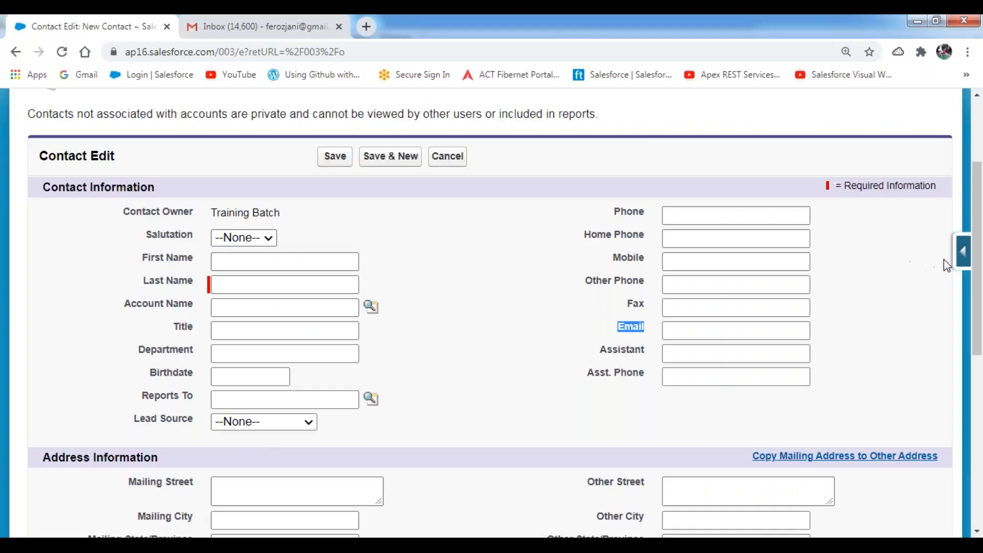
left_click(960, 256)
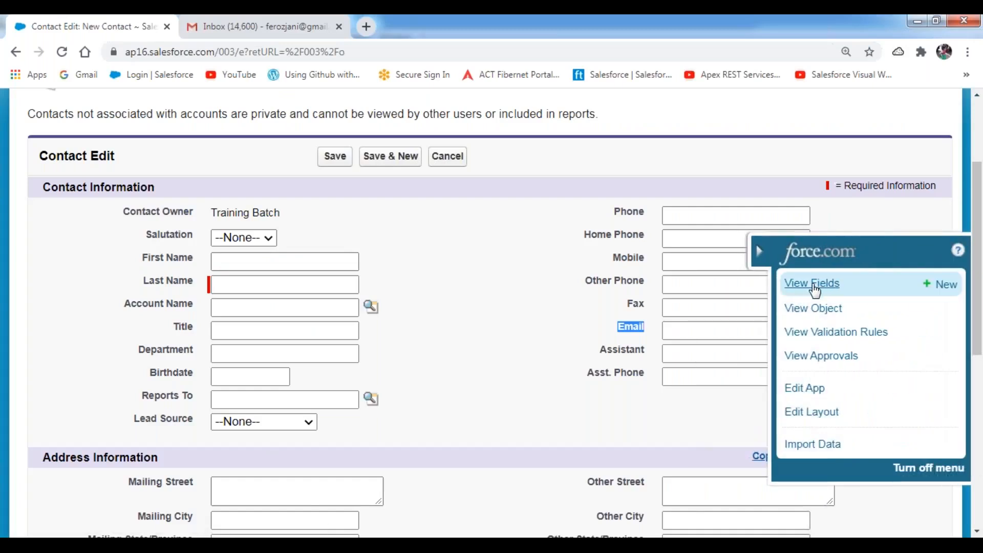
left_click(813, 285)
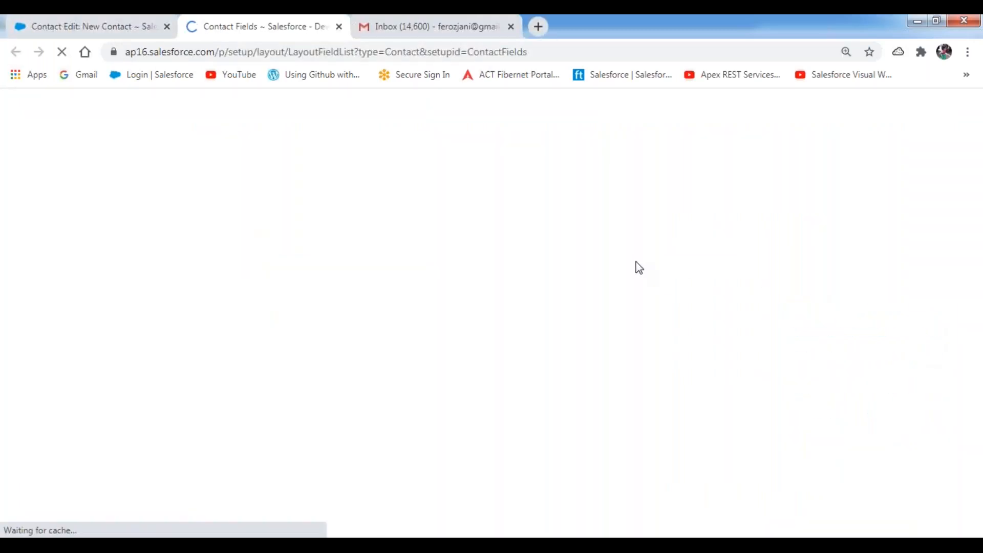
scroll(520, 176, "down", 4)
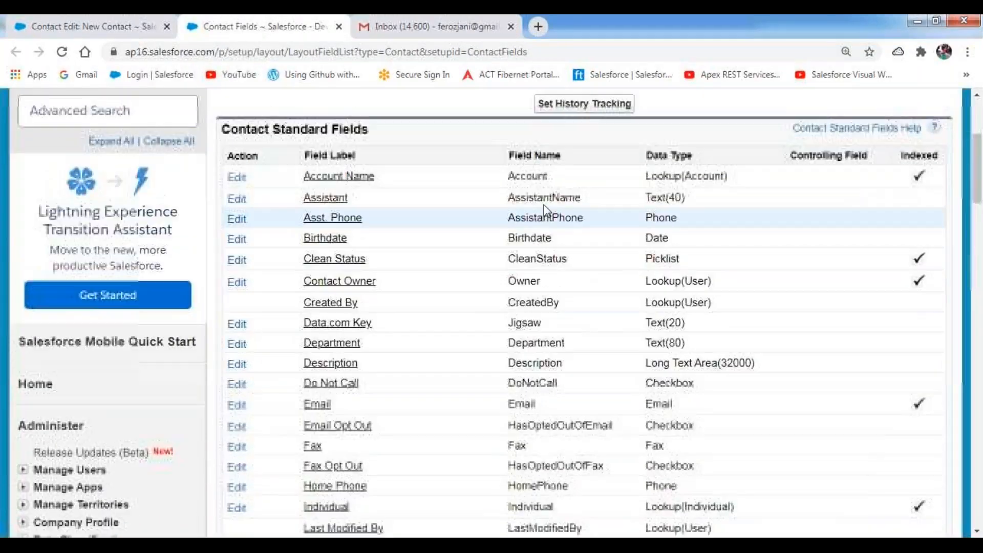
- Highlight the field names Account, AssistantName, AssistantPhone, Birthdate, CleanStatus, Owner, Department, Description, DoNotCall, Email, Fax and MobilePhone
double_click(520, 177)
double_click(538, 198)
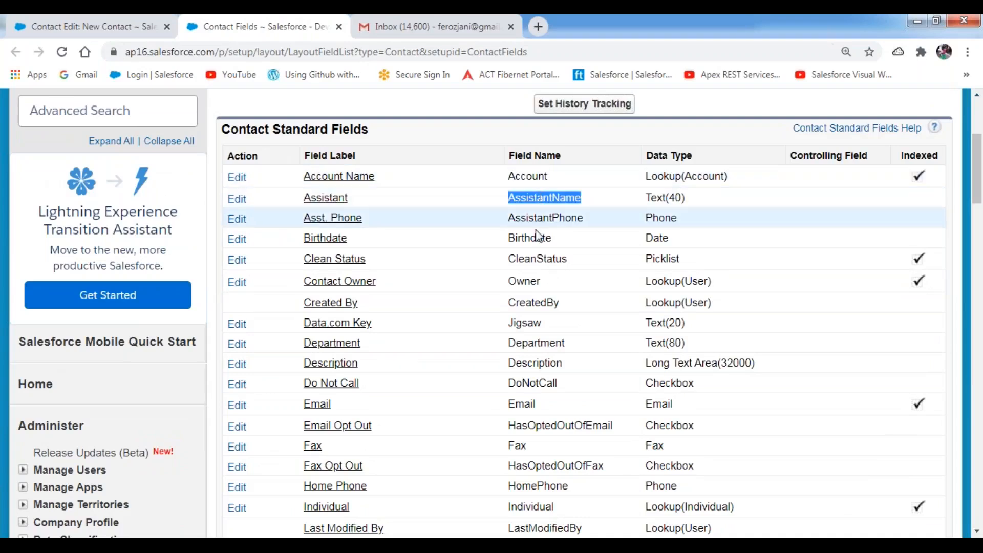
double_click(546, 219)
double_click(538, 239)
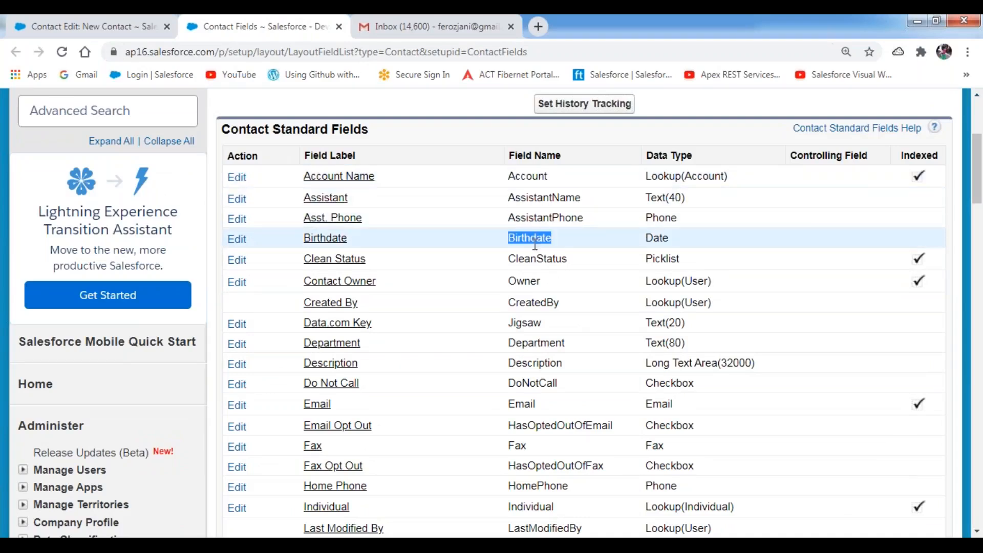
double_click(538, 259)
double_click(524, 280)
left_click(528, 344)
double_click(528, 344)
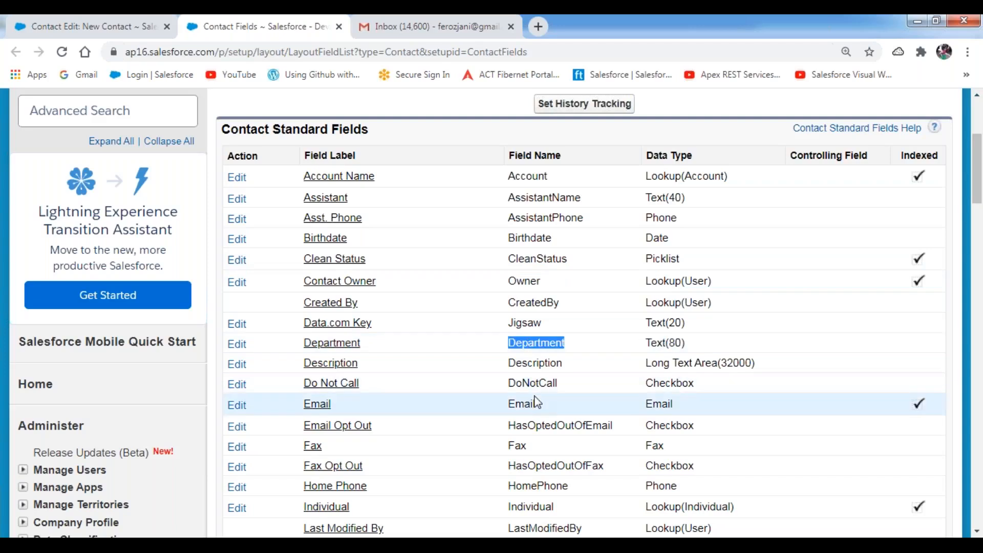
double_click(535, 364)
double_click(535, 385)
double_click(520, 405)
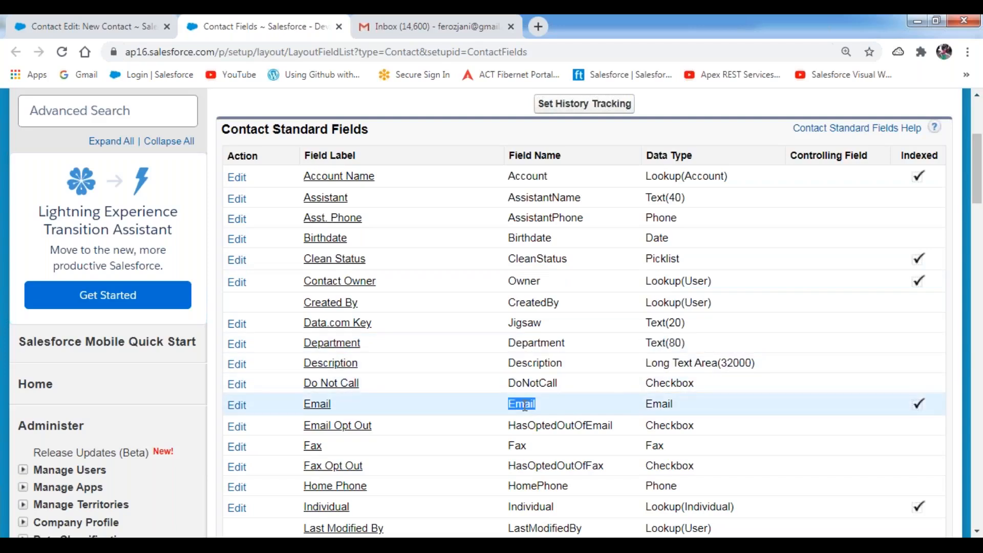
double_click(517, 444)
scroll(560, 464, "down", 4)
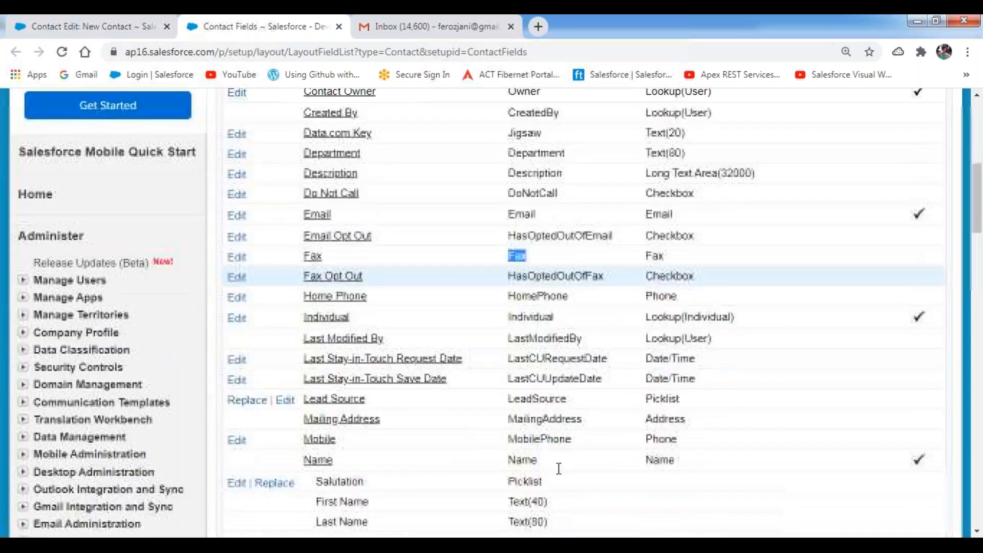
double_click(539, 413)
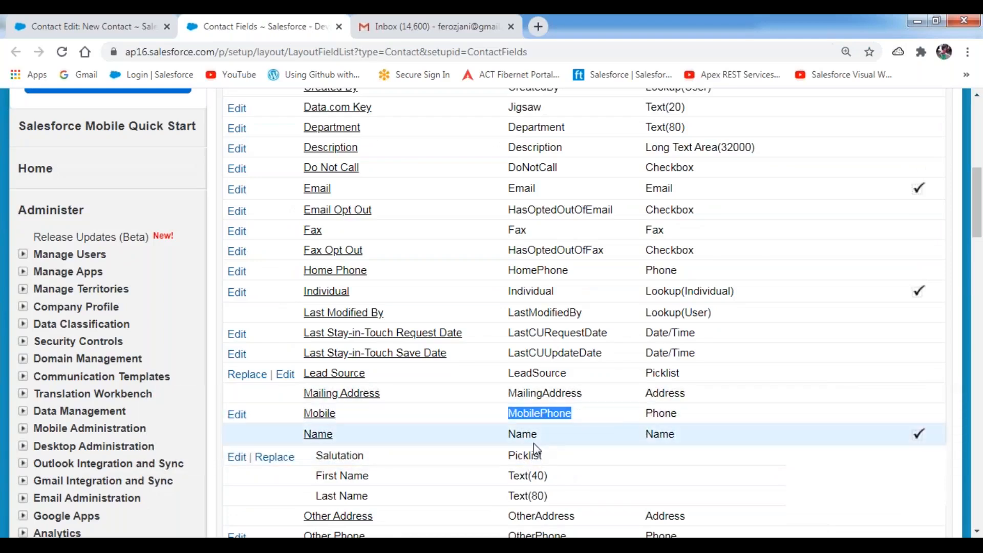
scroll(528, 423, "down", 5)
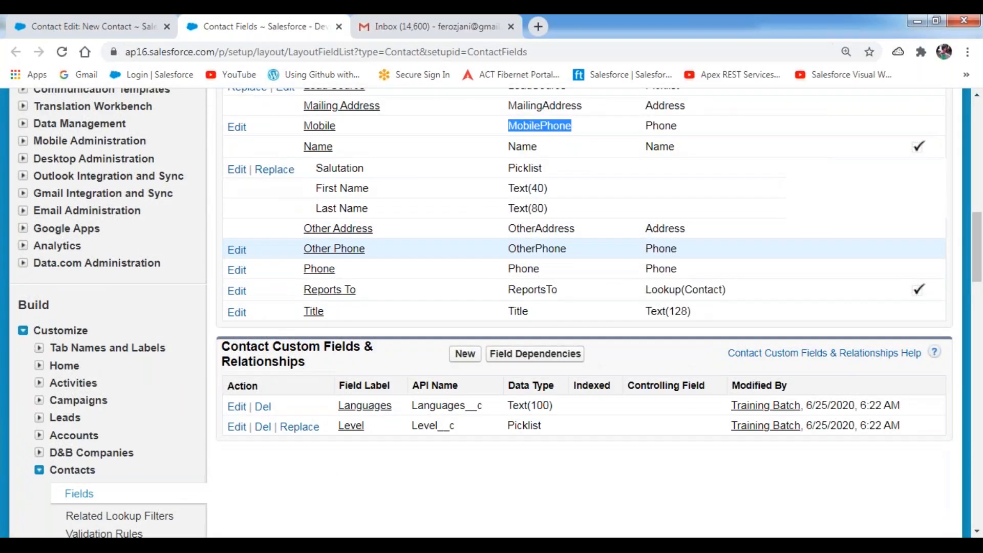
scroll(584, 313, "up", 10)
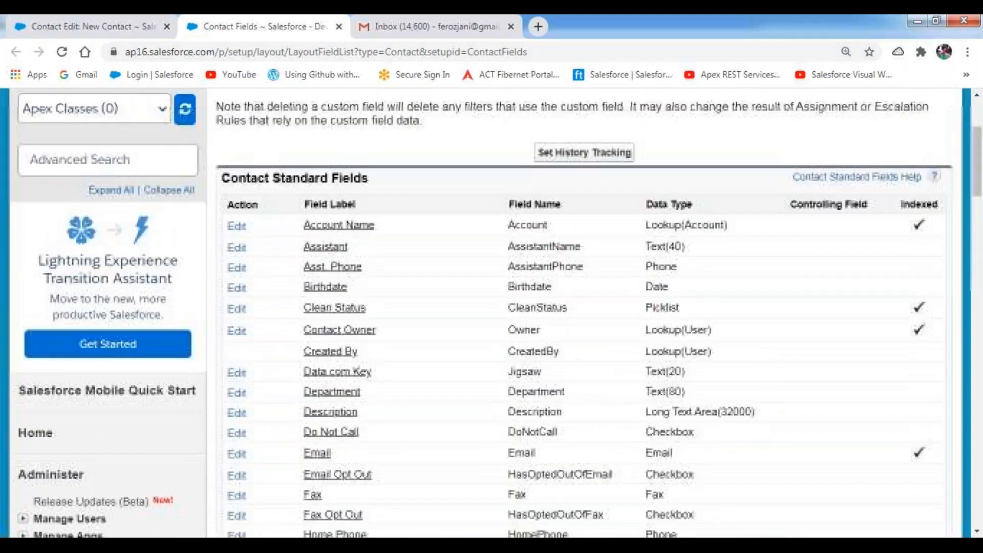
- Highlight the {!ObjectName.FieldName} merge syntax on line 88 piece by piece: the !, ObjectName, FieldName, then the whole
key("alt+Tab")
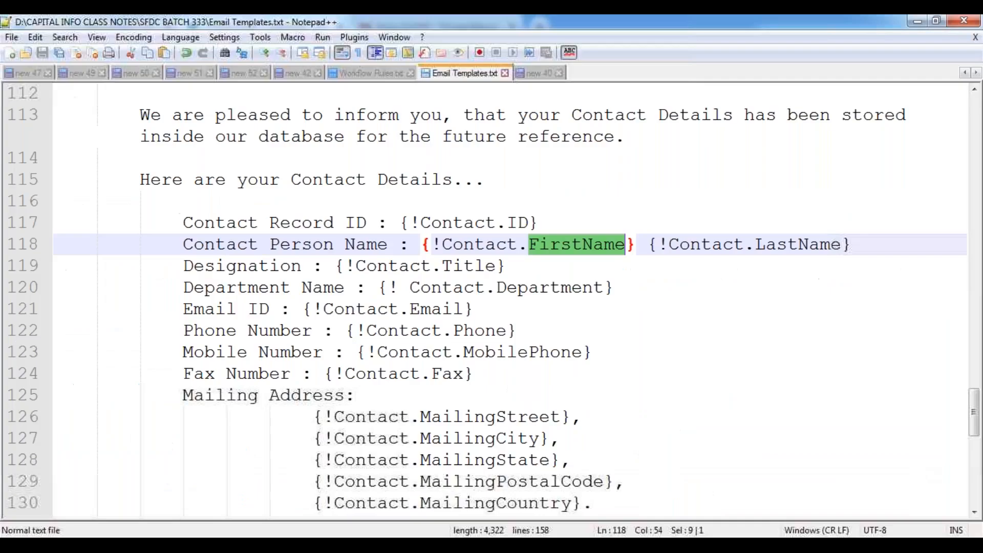
scroll(305, 393, "up", 10)
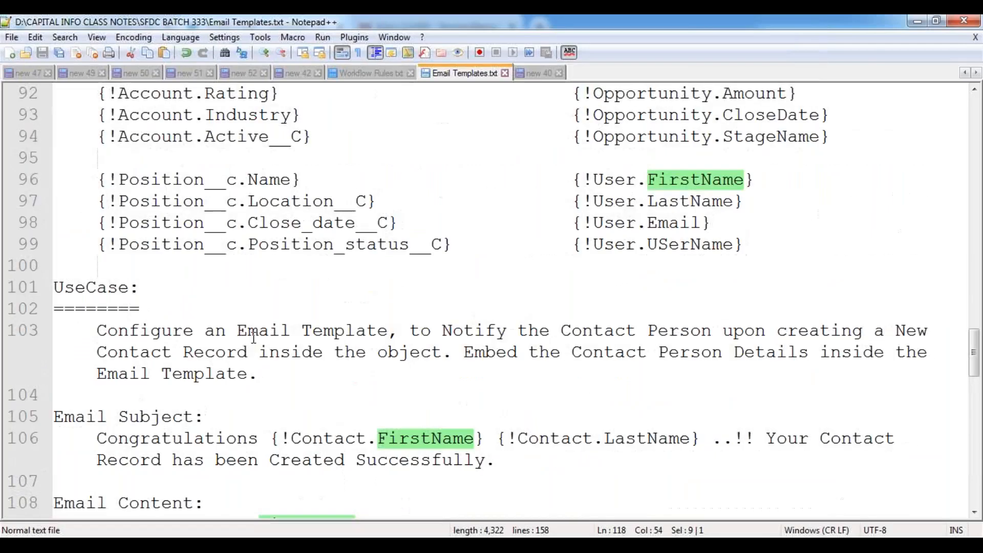
left_click_drag(96, 201, 406, 201)
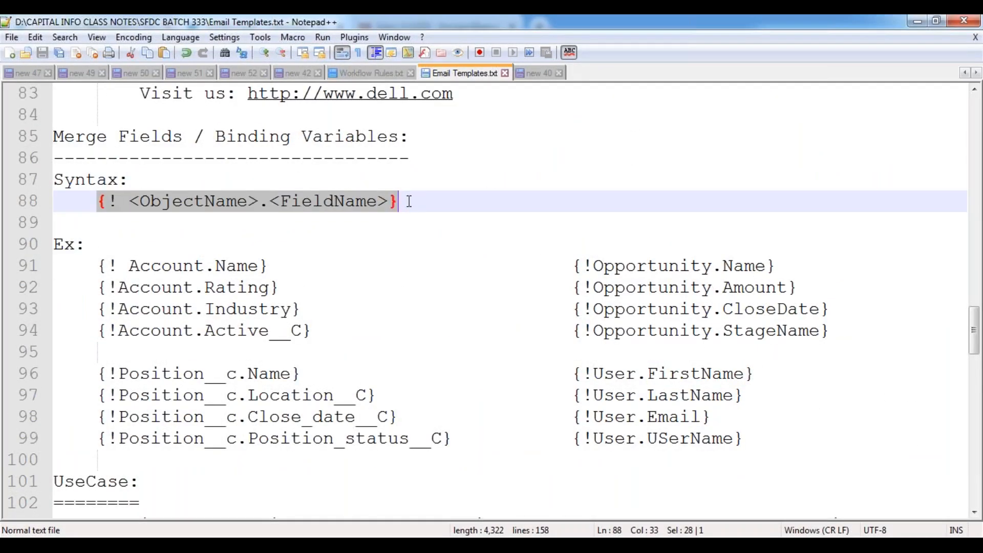
left_click(117, 201)
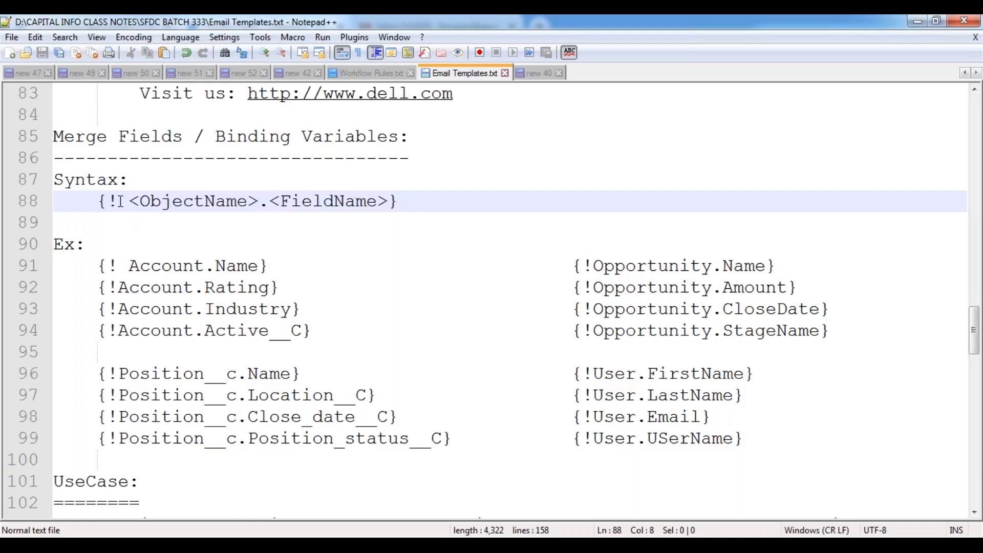
key("shift+Left")
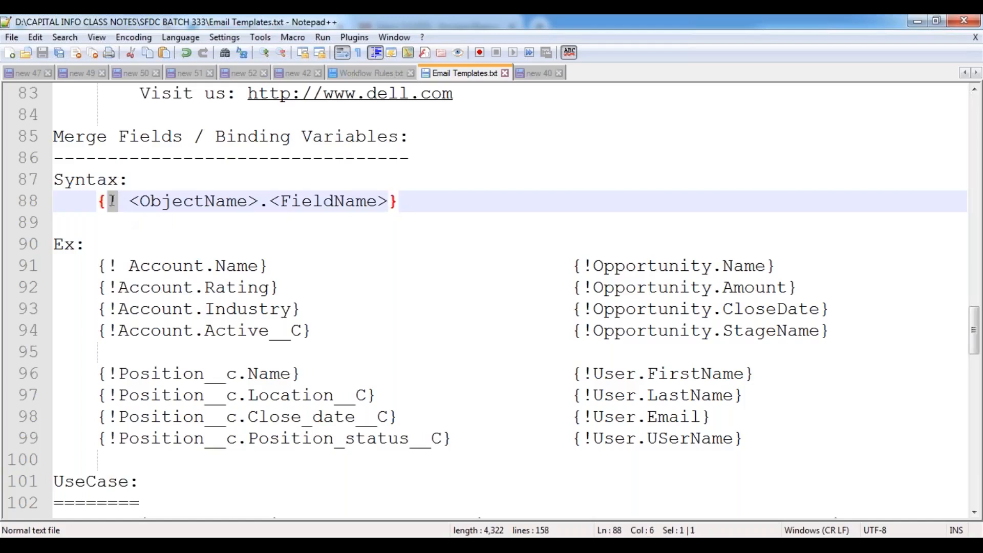
left_click(244, 221)
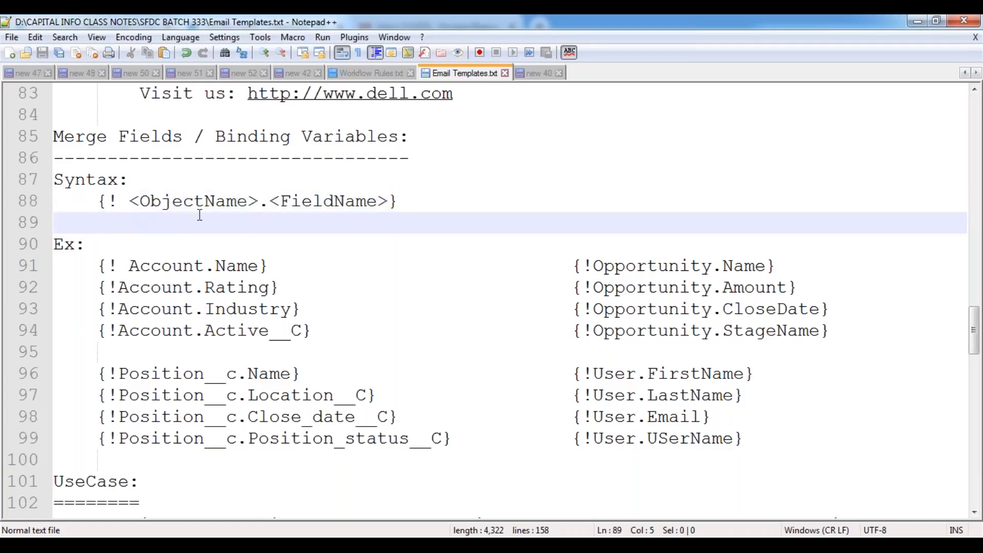
double_click(192, 201)
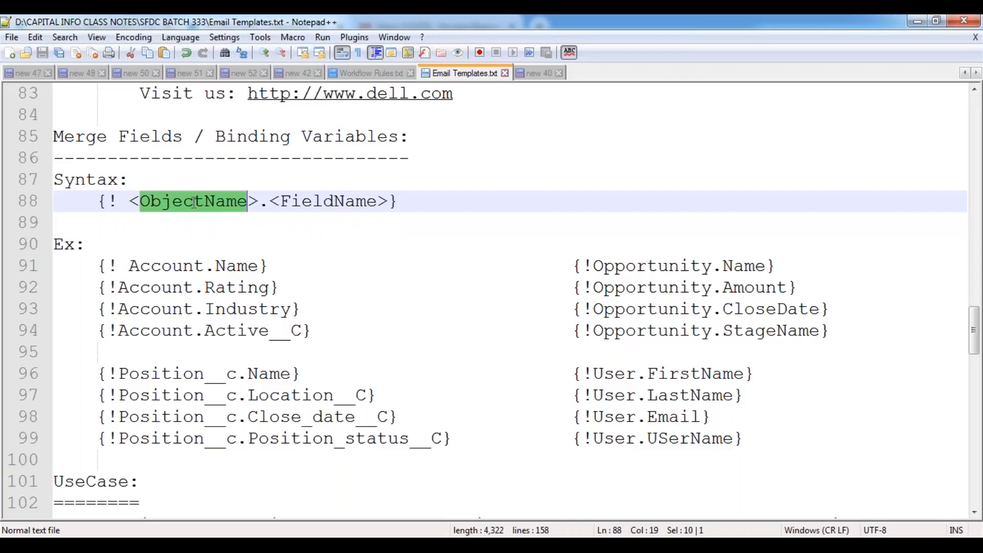
double_click(330, 201)
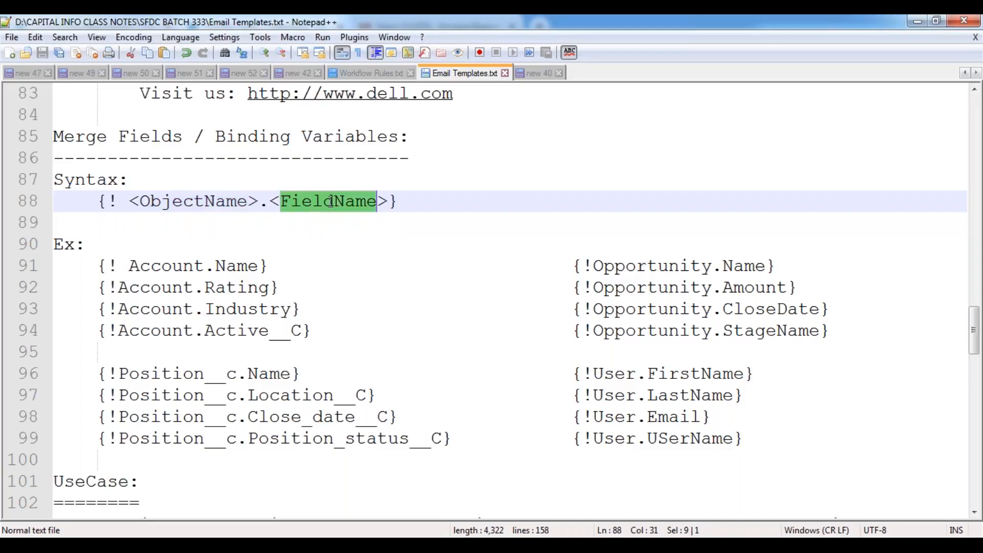
left_click_drag(98, 201, 425, 199)
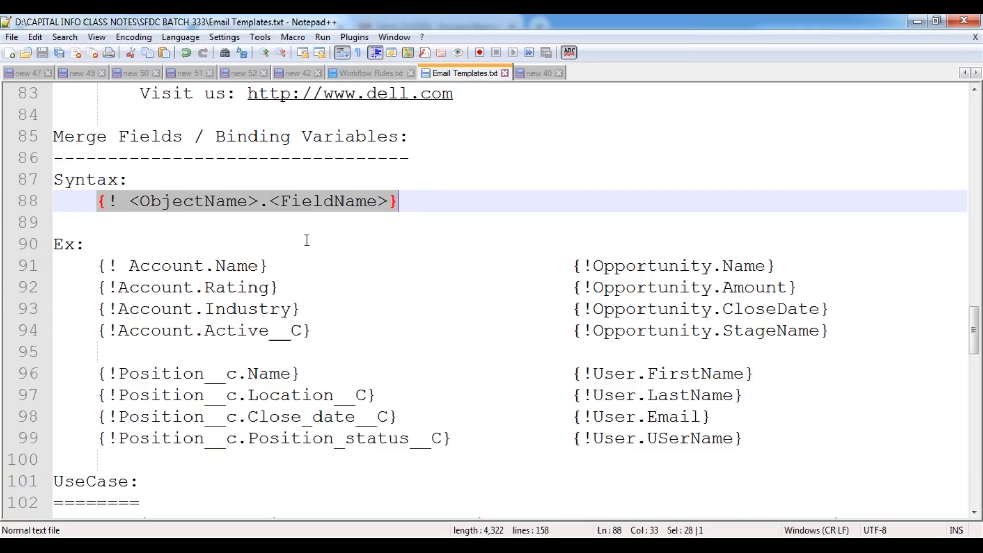
left_click(287, 243)
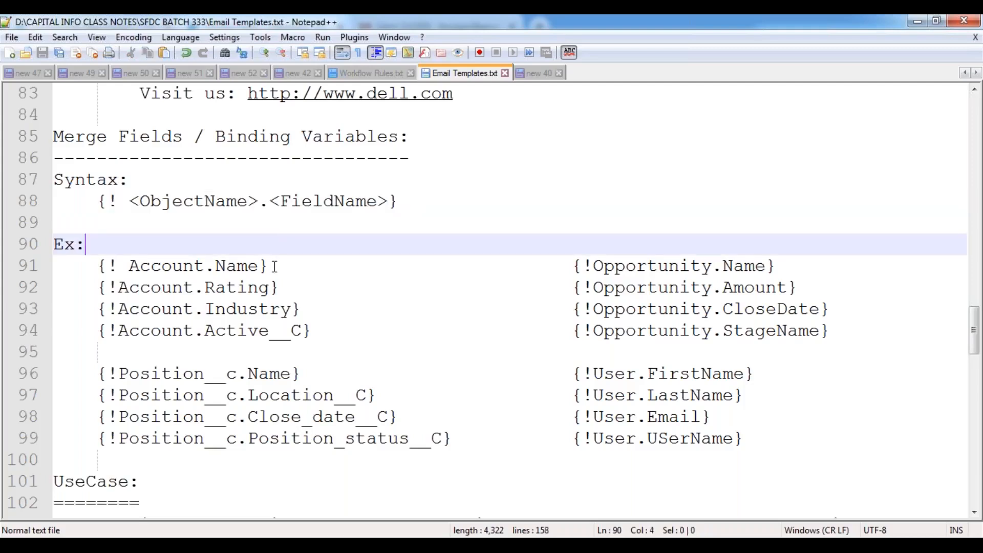
scroll(273, 266, "down", 6)
left_click(284, 290)
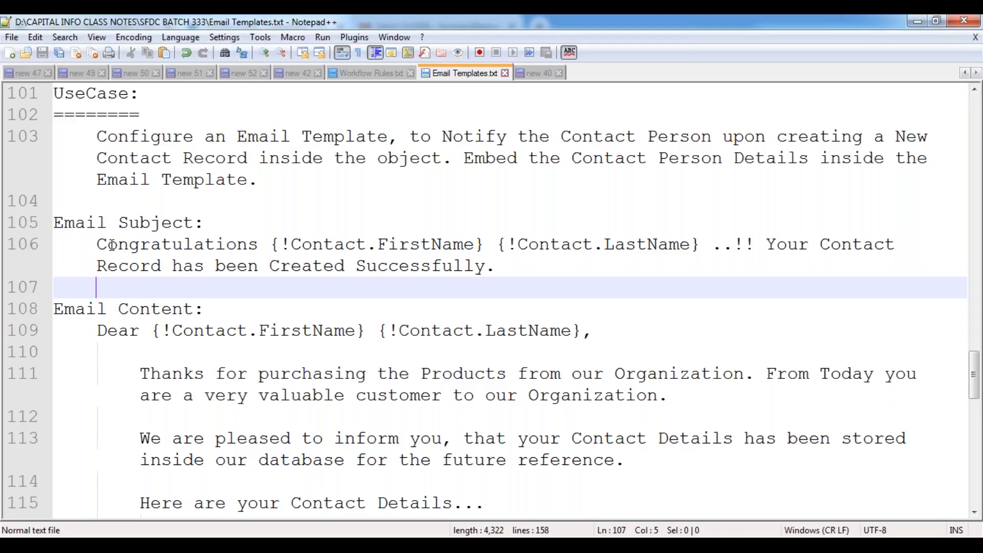
- Highlight 'Congratulations' and then the full subject line, then switch back to Chrome's Contact Fields page
double_click(234, 248)
left_click(230, 276)
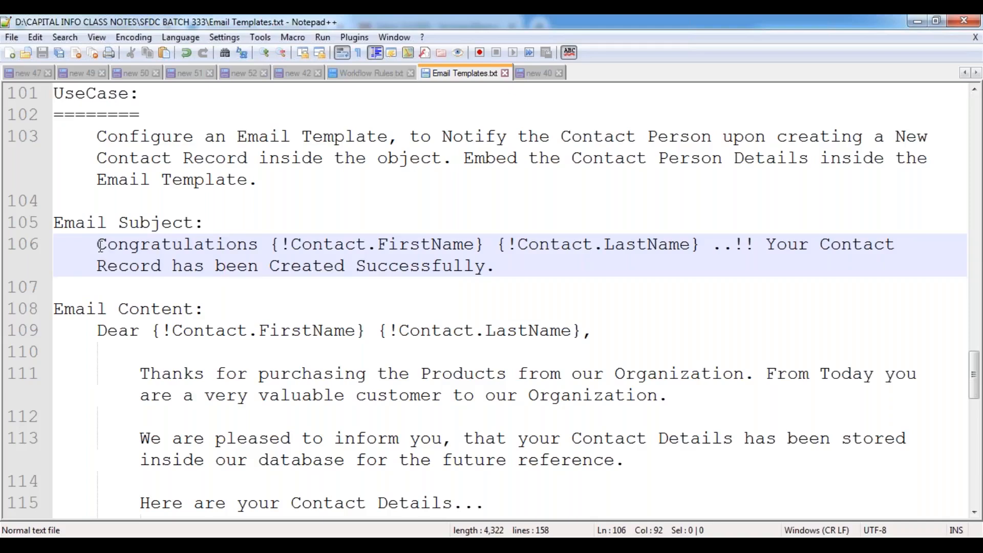
left_click_drag(98, 246, 523, 265)
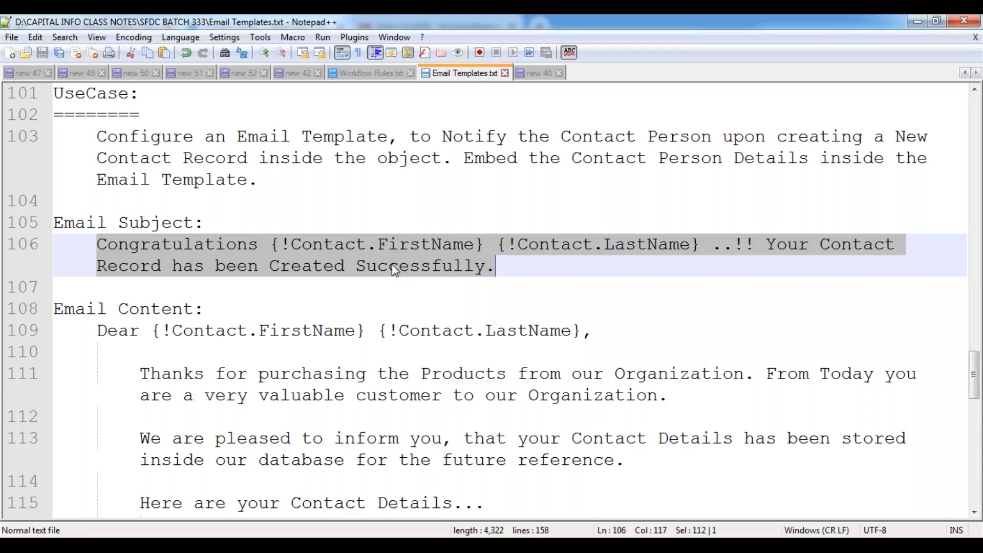
left_click(323, 265)
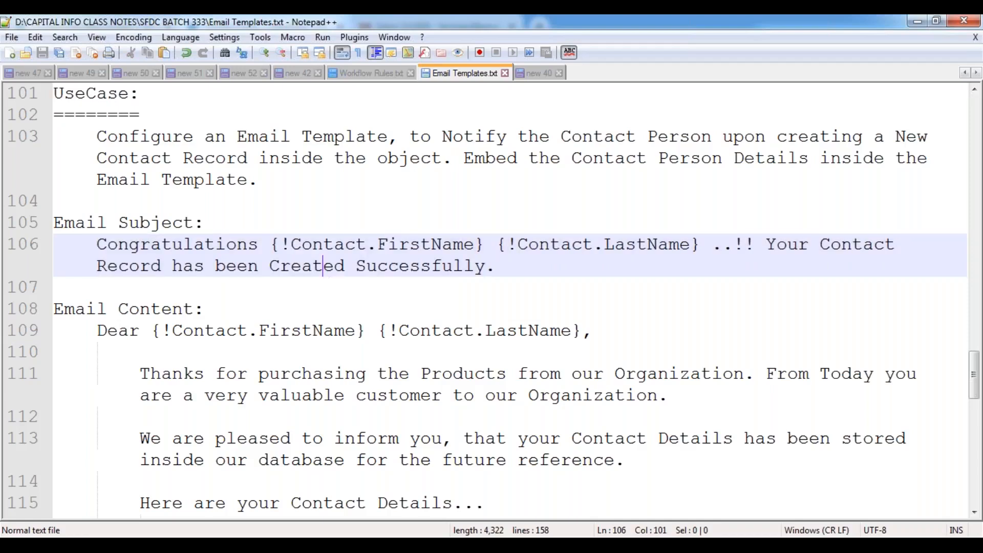
mouse_move(199, 545)
left_click(276, 471)
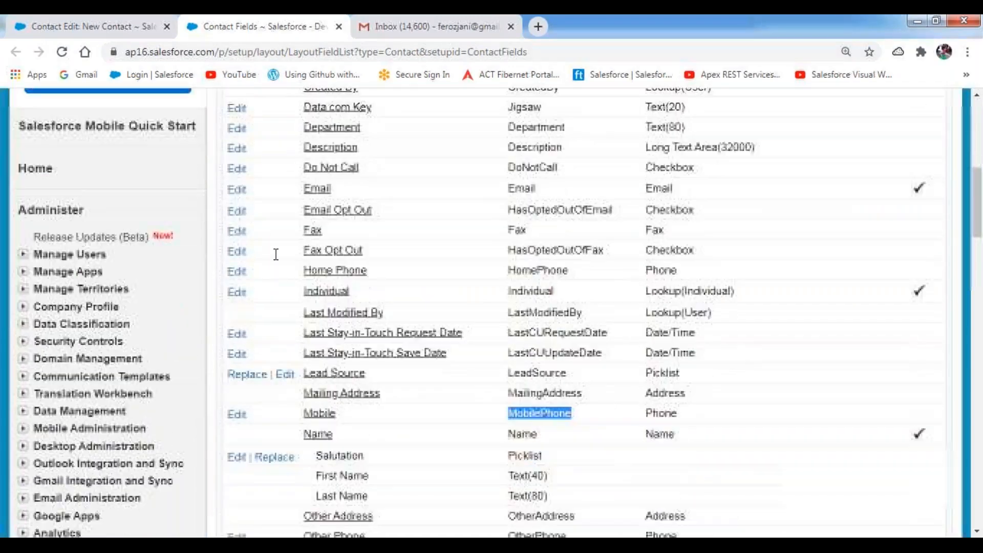
- From Communication Templates > Classic Email Templates, start a new template of type Text and reach Step 2
scroll(75, 207, "down", 5)
scroll(76, 208, "up", 1)
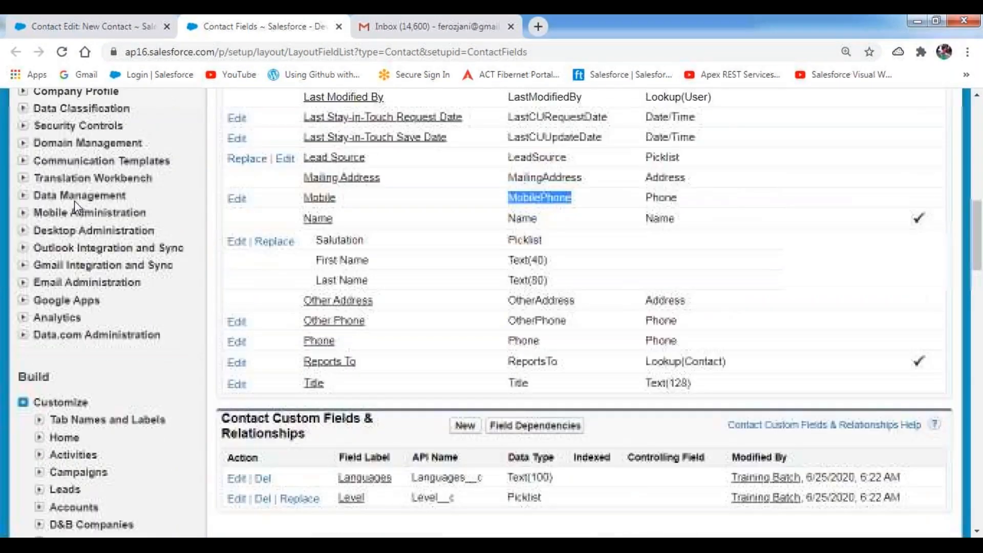
left_click(22, 161)
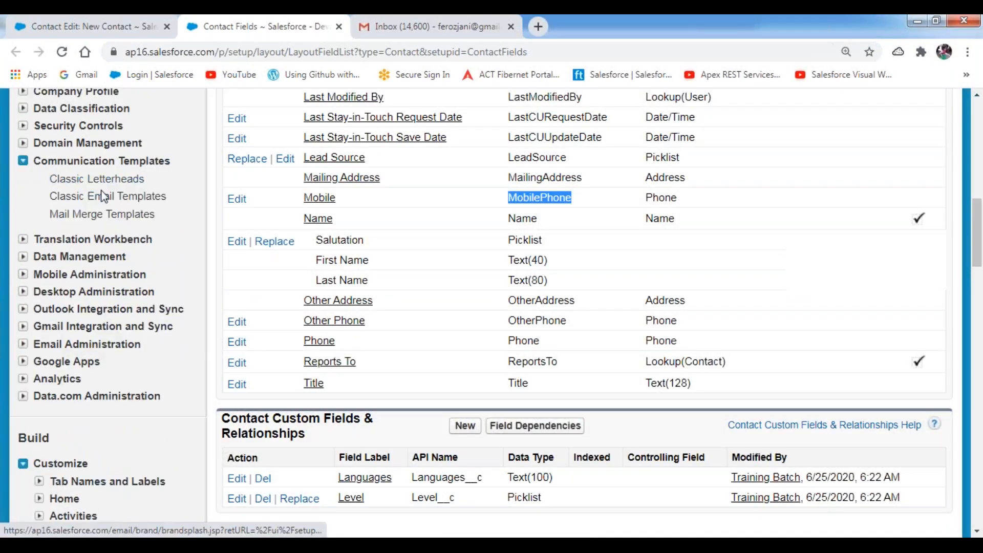
left_click(123, 202)
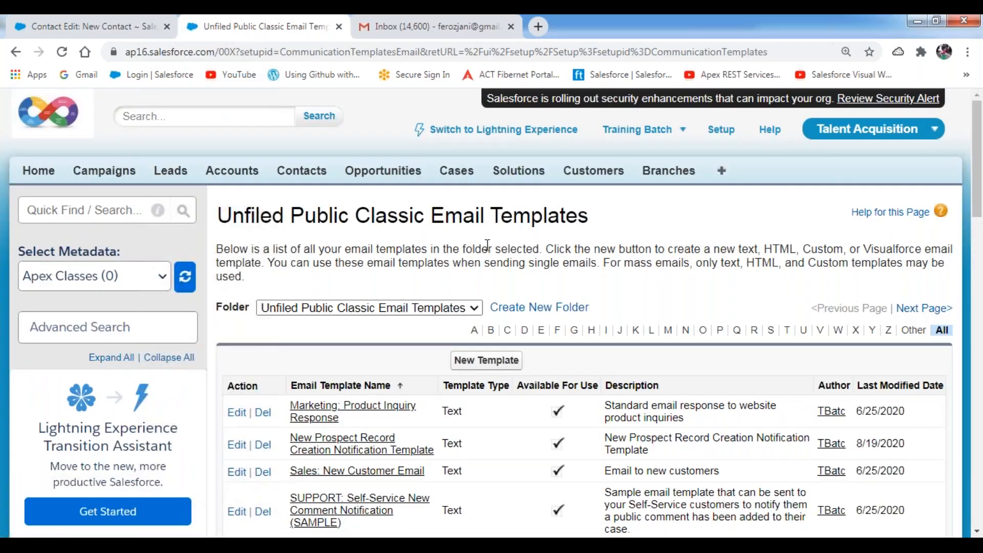
scroll(488, 246, "down", 3)
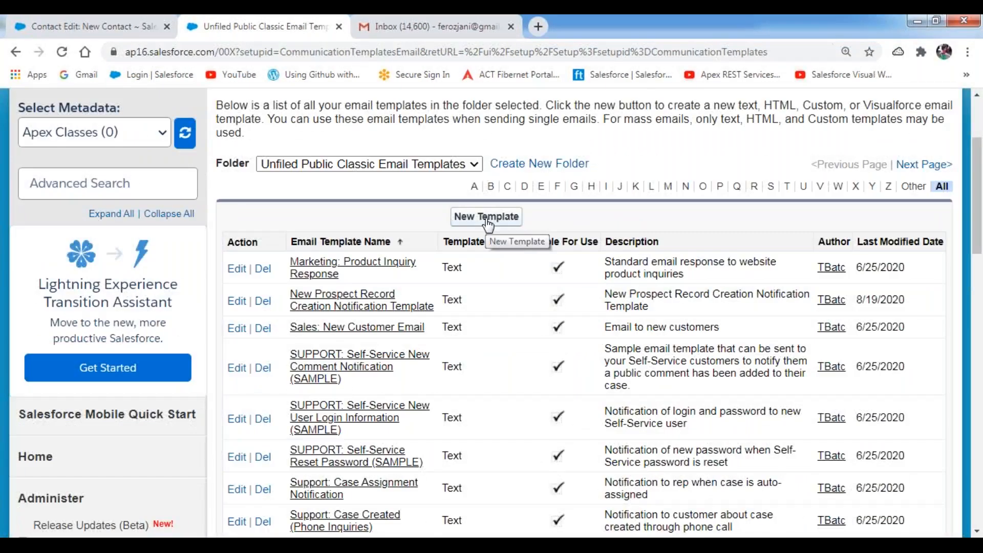
left_click(487, 217)
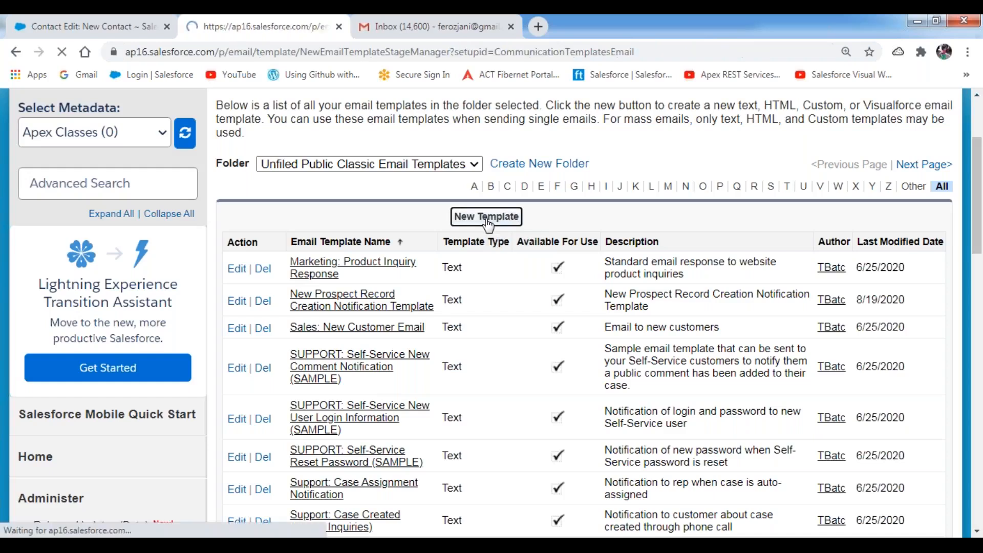
scroll(478, 267, "down", 3)
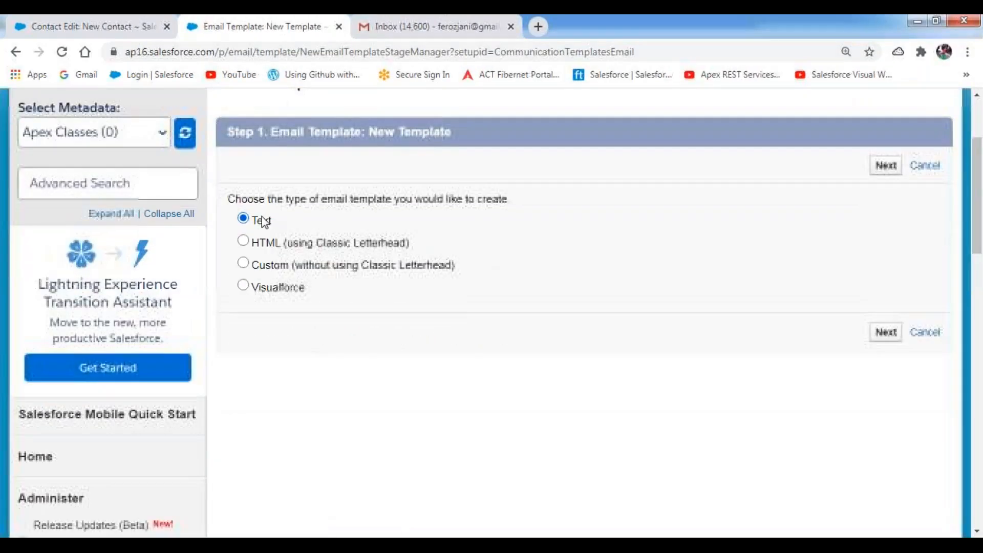
left_click_drag(273, 222, 252, 222)
left_click(591, 178)
left_click(885, 165)
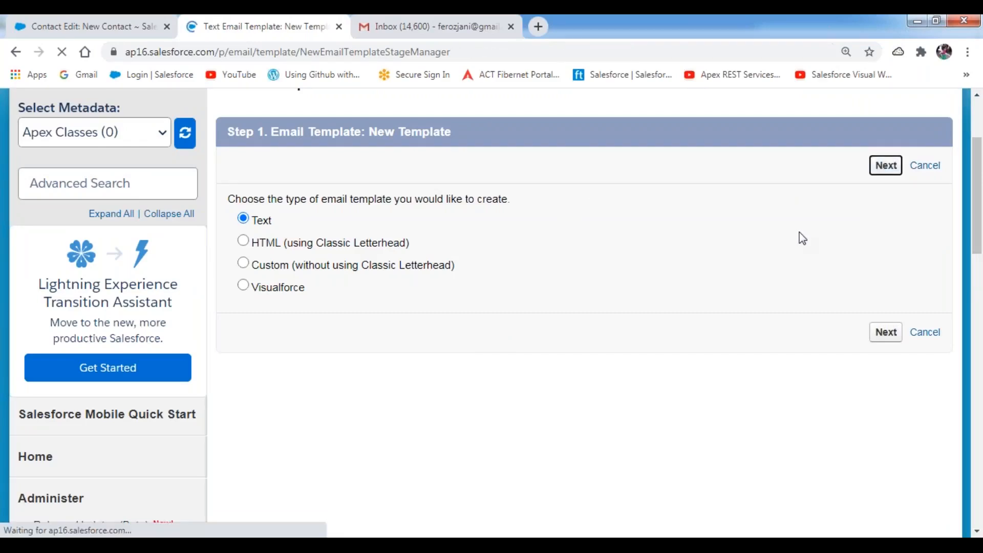
scroll(564, 303, "down", 8)
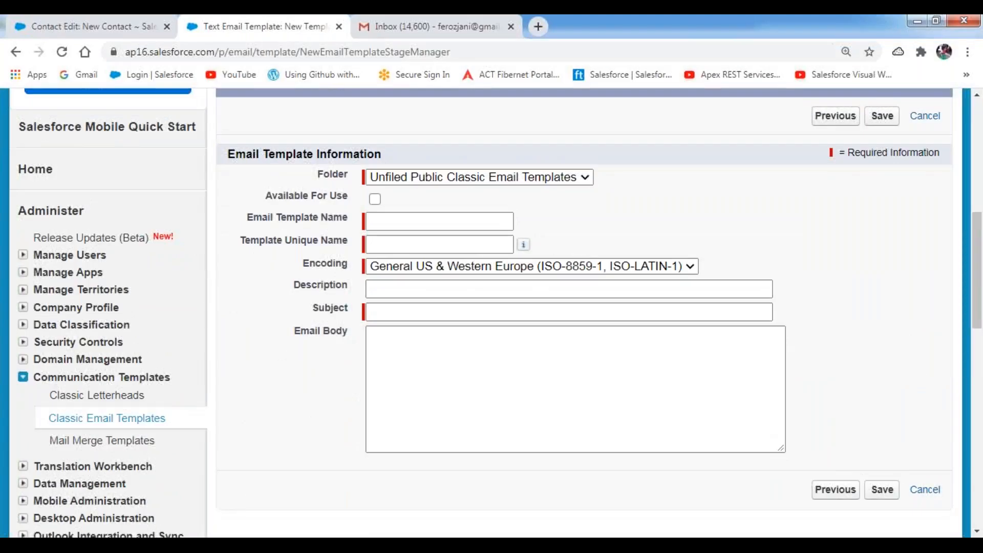
- Keep the folder as Unfiled Public Classic Email Templates and tick Available For Use
left_click_drag(316, 174, 351, 179)
left_click(499, 178)
left_click(481, 208)
left_click(665, 210)
left_click_drag(266, 197, 352, 198)
left_click(452, 201)
left_click(375, 201)
- Name the template 'New Contact Record Creation Notification Template' and let the unique name auto-fill
left_click(381, 226)
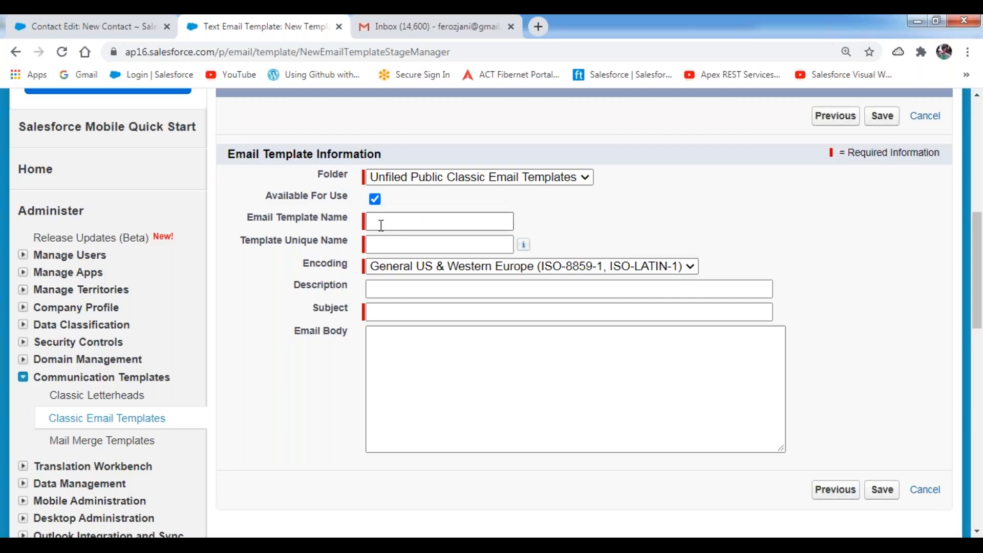
left_click(381, 225)
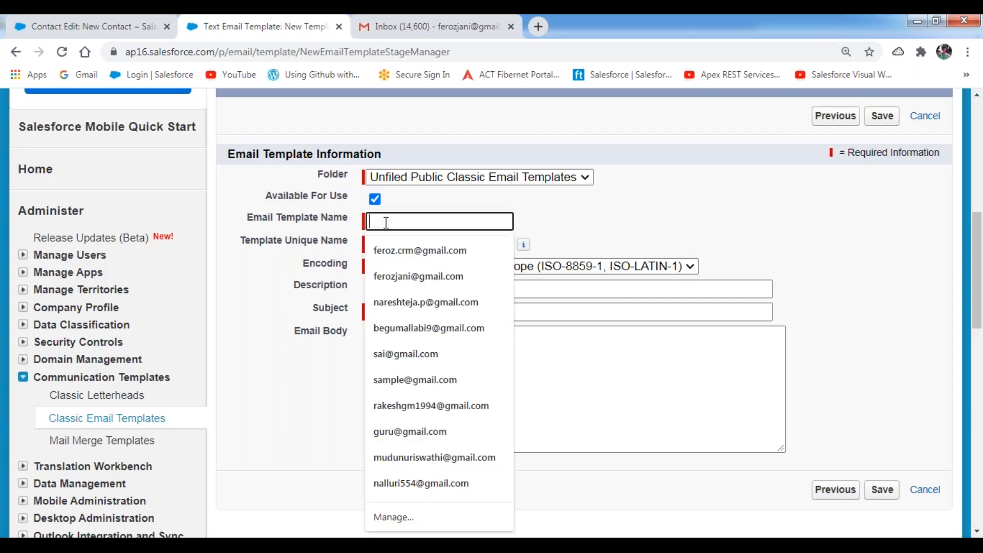
type("Ne")
key("BackSpace")
type("ew Conta")
type("ct REcor")
key("BackSpace")
key("BackSpace")
key("BackSpace")
key("BackSpace")
type("ecord Creation")
type("No")
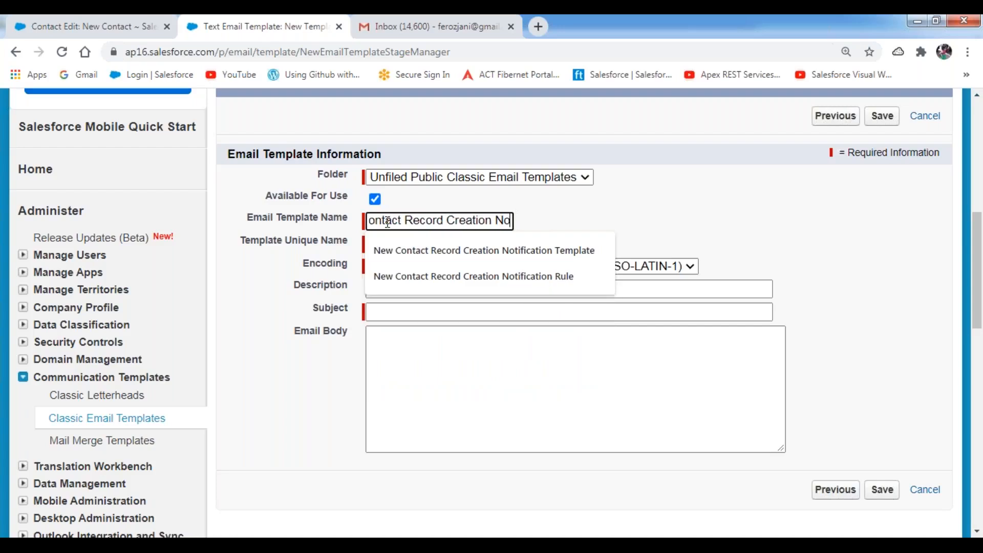
type("tification Tempa")
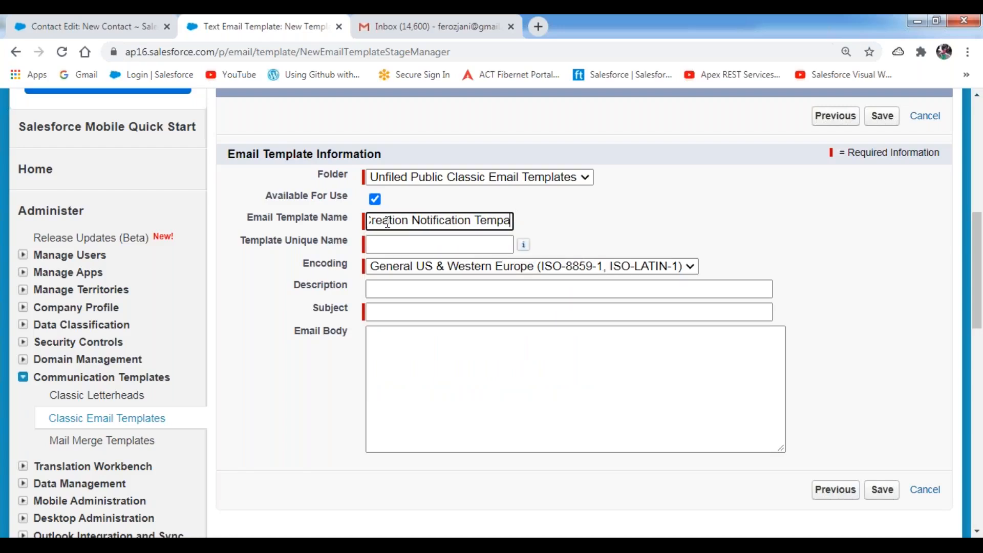
key("BackSpace")
type("late")
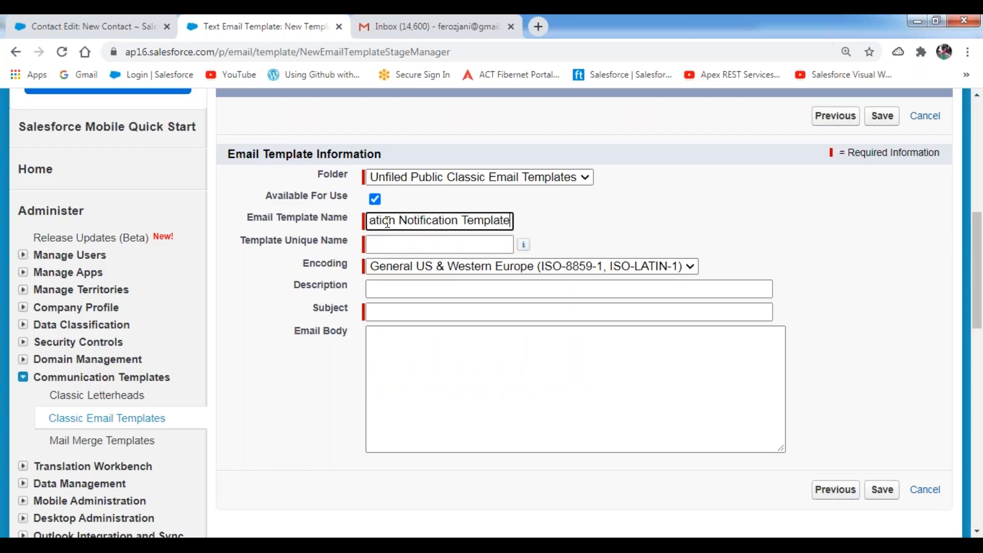
key("ctrl+a")
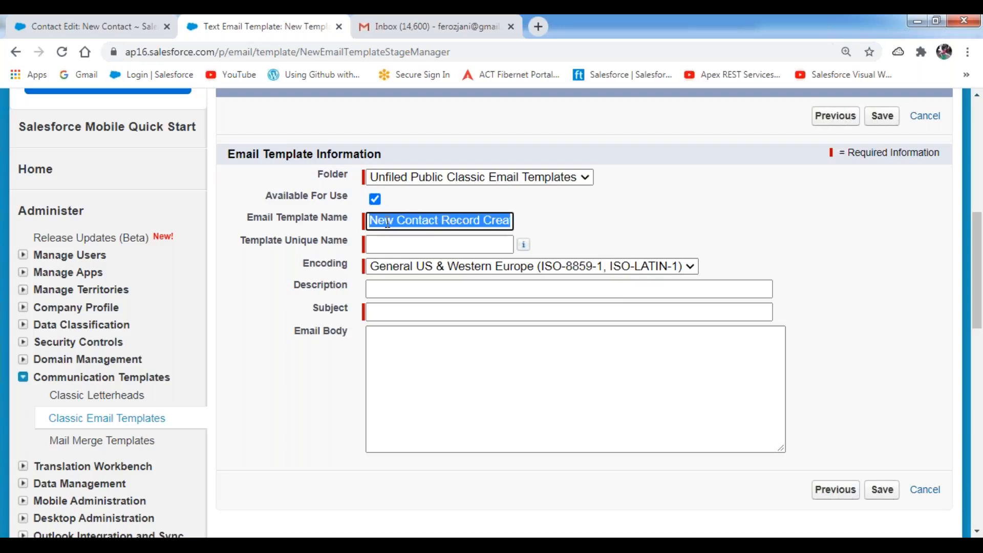
left_click(605, 233)
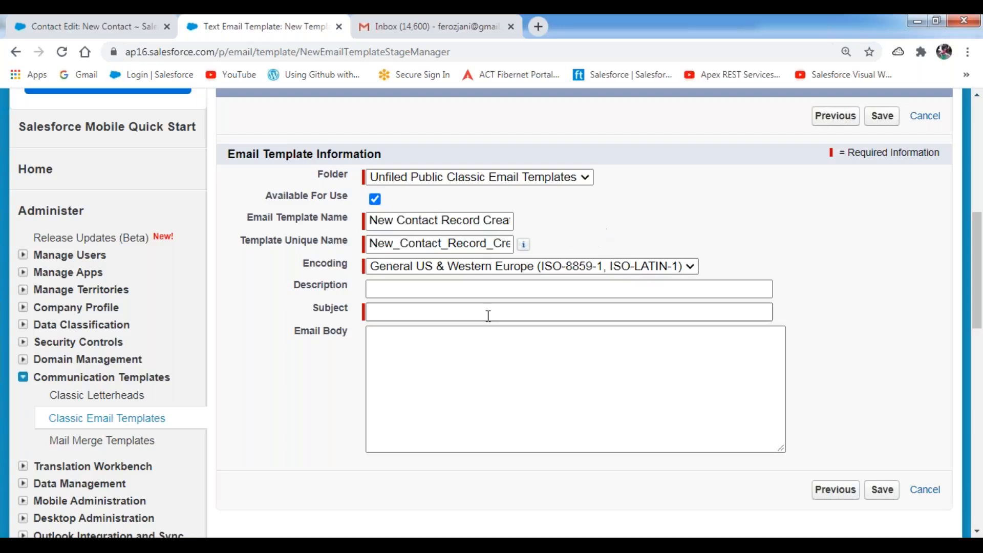
- Fill the Description with the same template name from autofill and enlarge the Email Body box
left_click(405, 288)
left_click(445, 343)
left_click(641, 213)
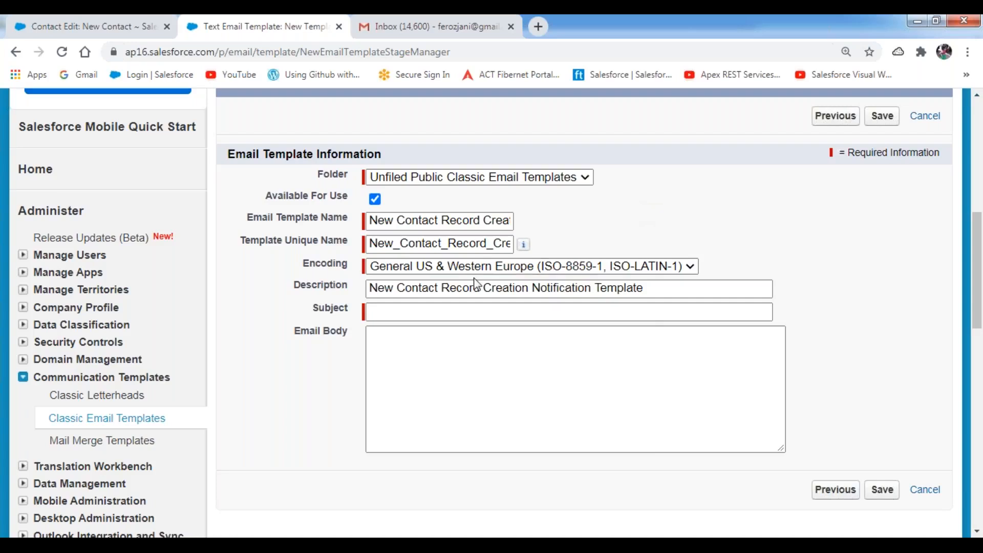
left_click(406, 313)
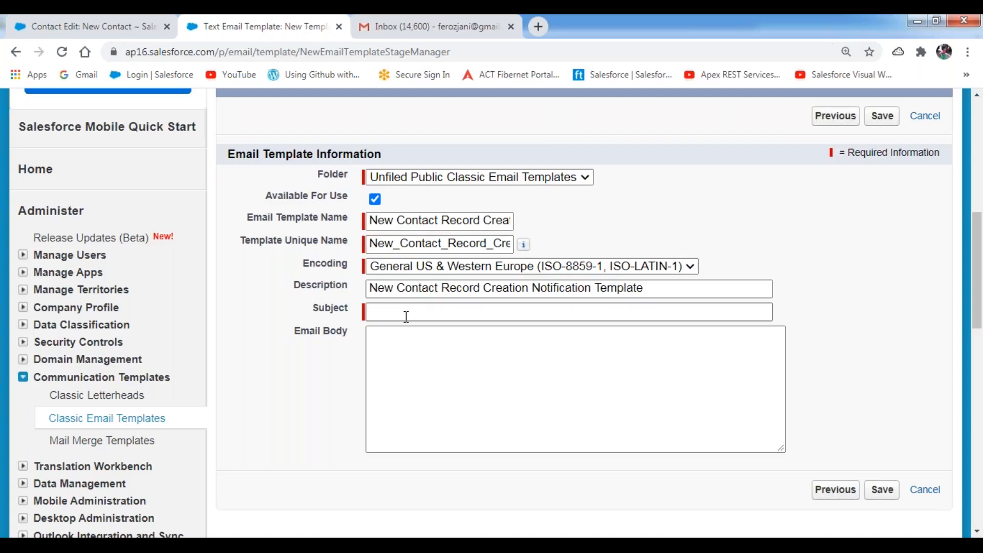
scroll(509, 308, "down", 4)
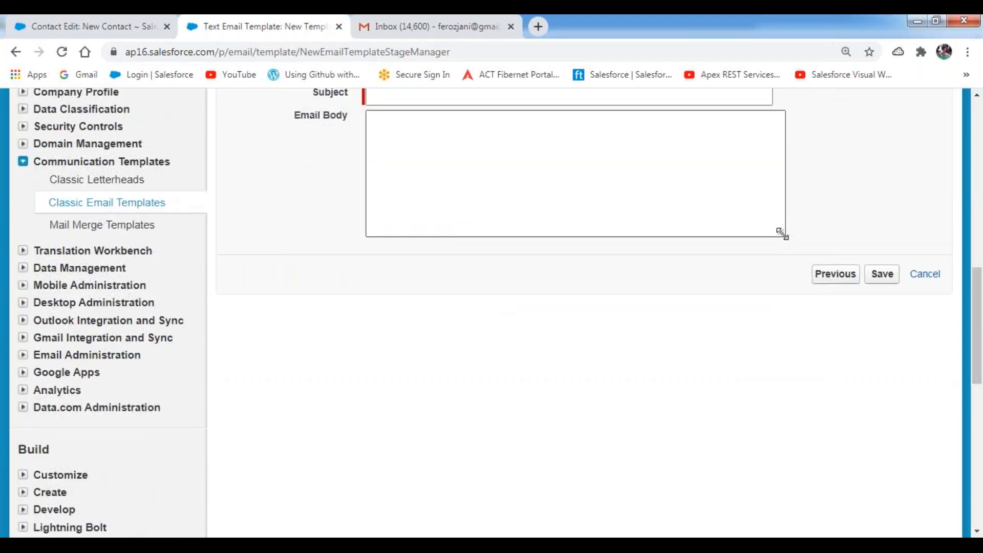
left_click_drag(781, 233, 782, 505)
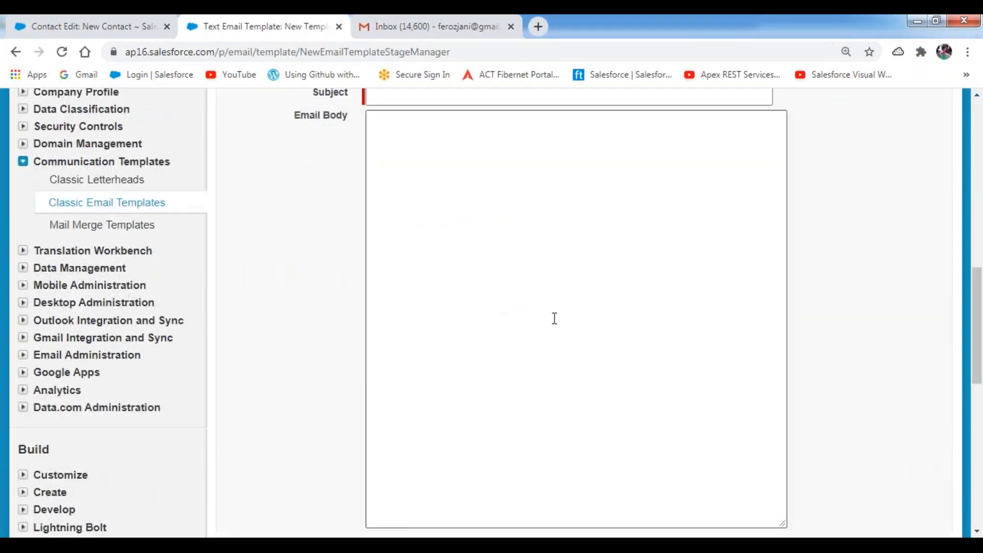
scroll(434, 175, "up", 2)
left_click(424, 169)
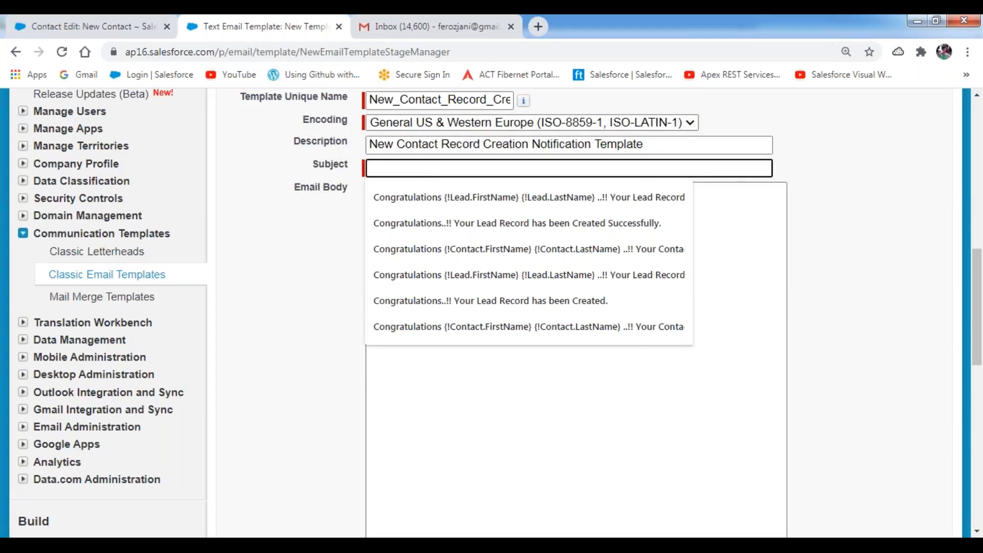
key("alt+Tab")
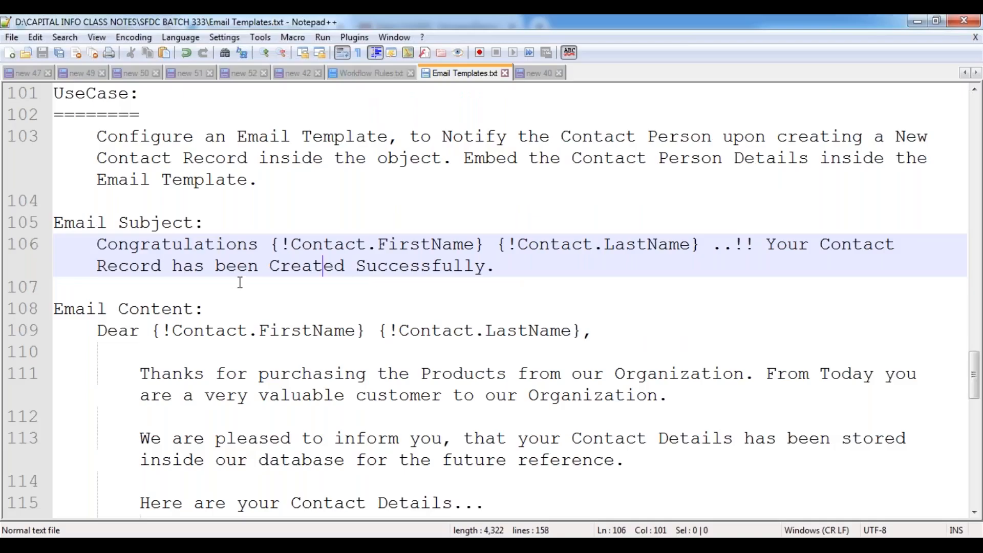
- Copy the Congratulations merge-field line from Notepad++ into the template's Subject
left_click_drag(96, 248, 499, 267)
key("ctrl+c")
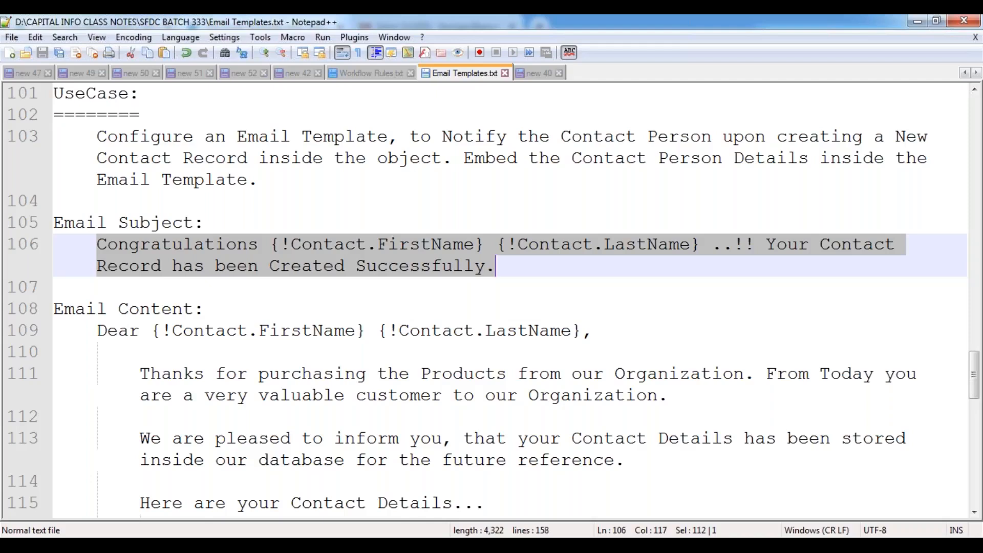
mouse_move(225, 524)
left_click(297, 427)
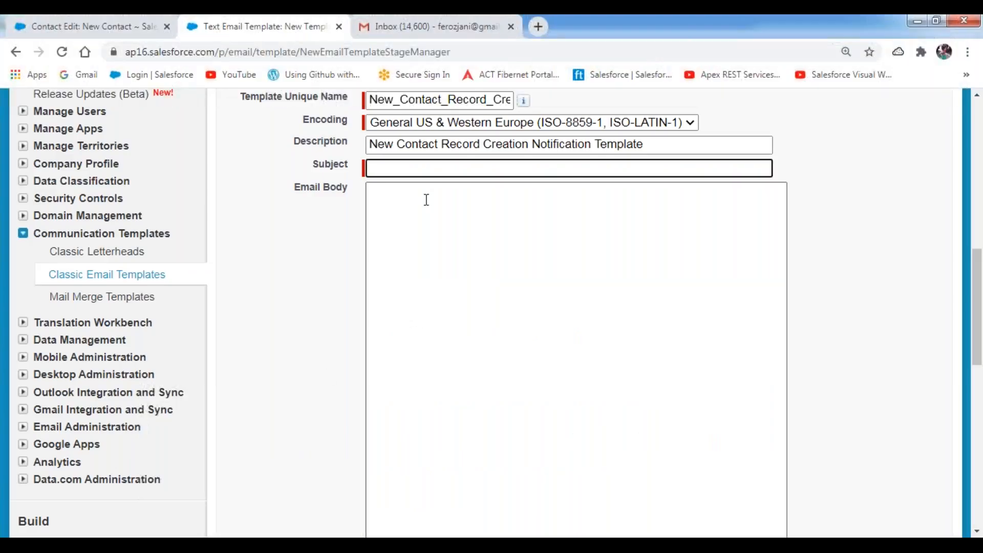
key("ctrl+v")
left_click(454, 361)
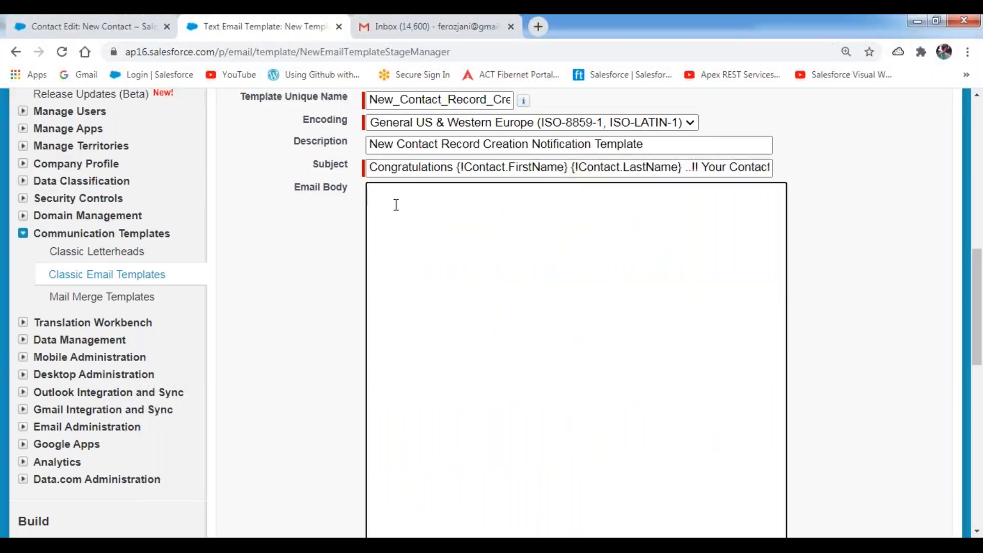
key("alt+Tab")
- Copy the email text from the Dear greeting through the sign-off and paste it into Email Body
left_click(96, 330)
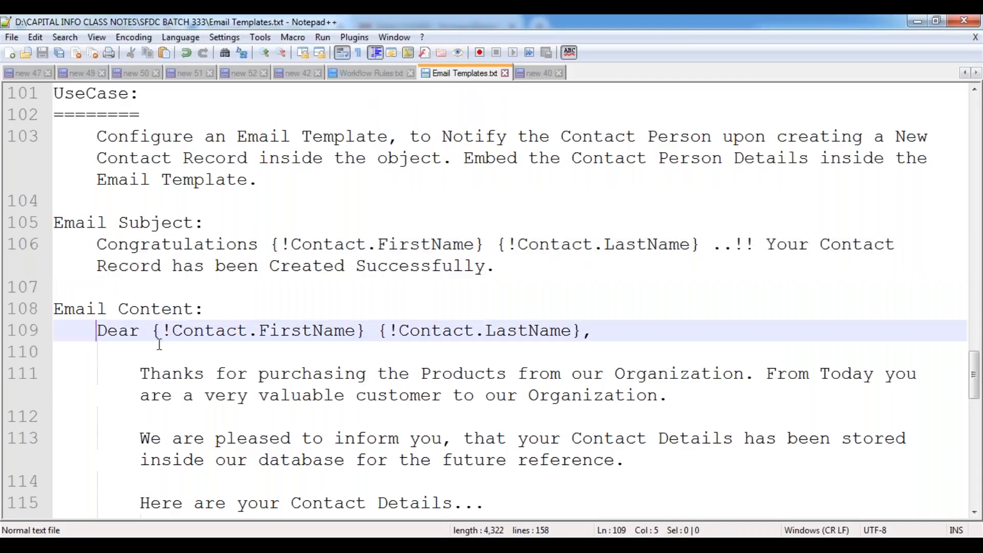
scroll(200, 351, "down", 7)
scroll(202, 352, "down", 2)
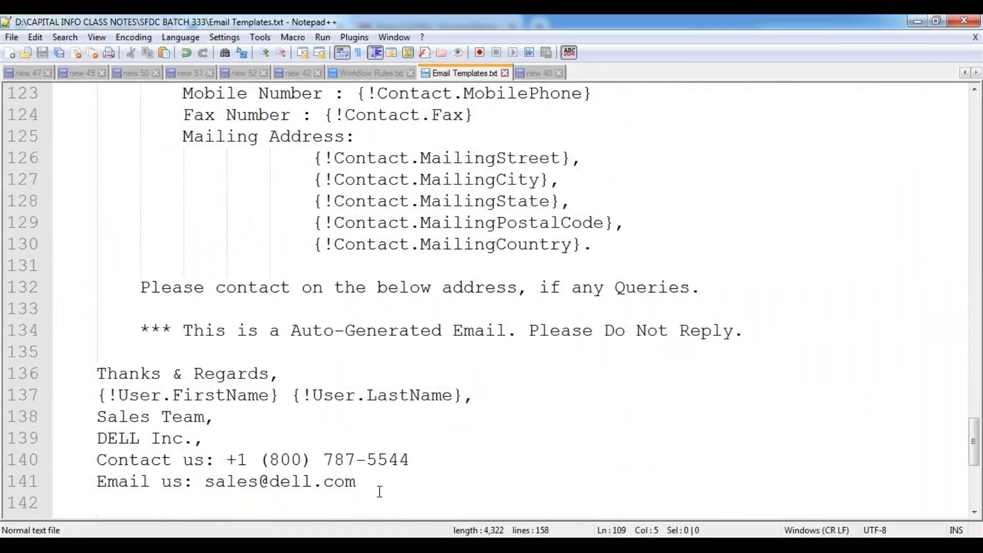
left_click(359, 482, "shift")
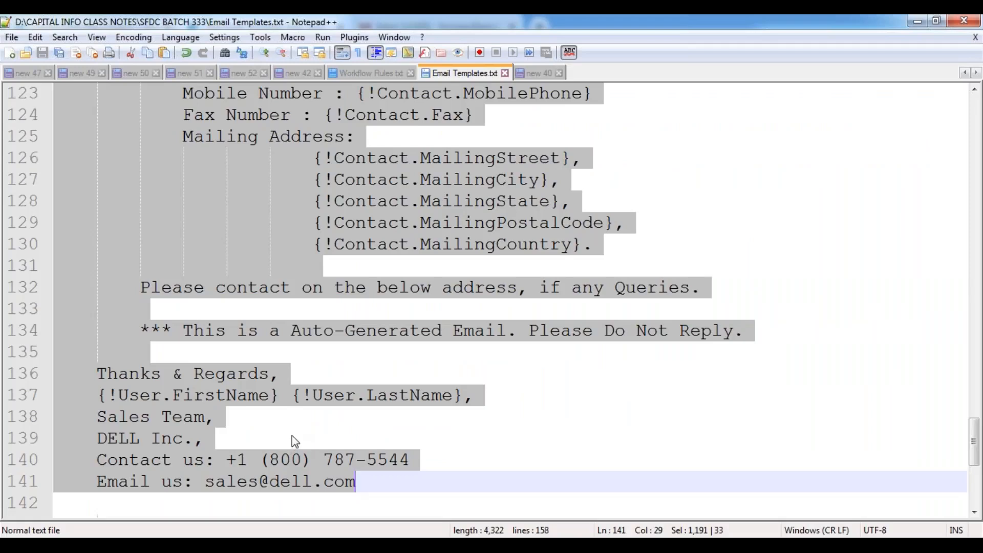
scroll(295, 440, "up", 7)
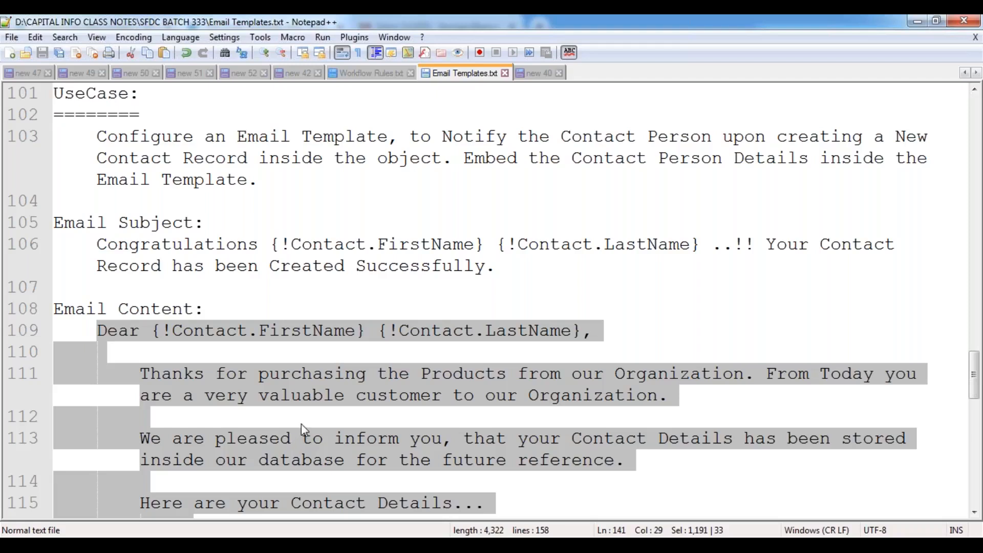
scroll(301, 425, "down", 7)
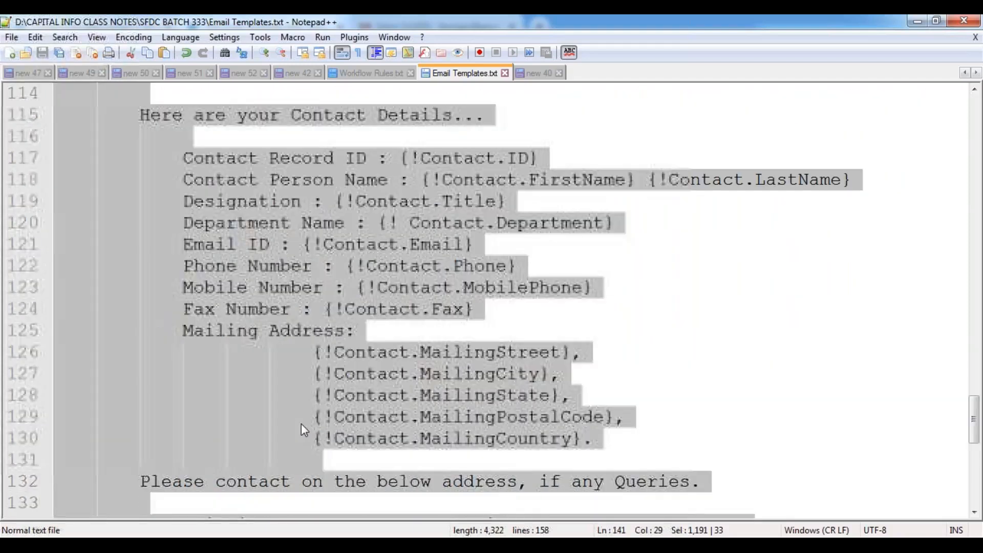
scroll(301, 423, "down", 2)
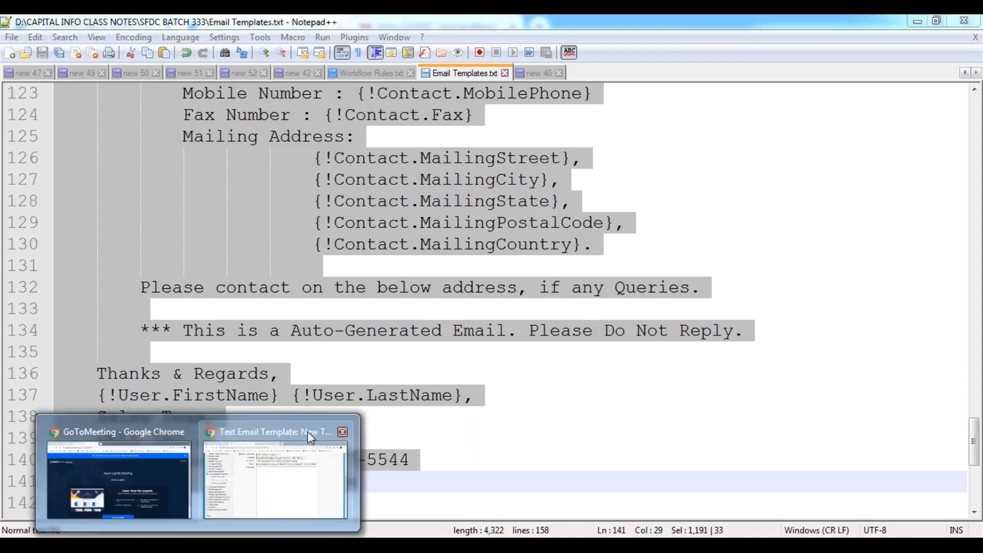
left_click(322, 450)
left_click(410, 204)
key("ctrl+v")
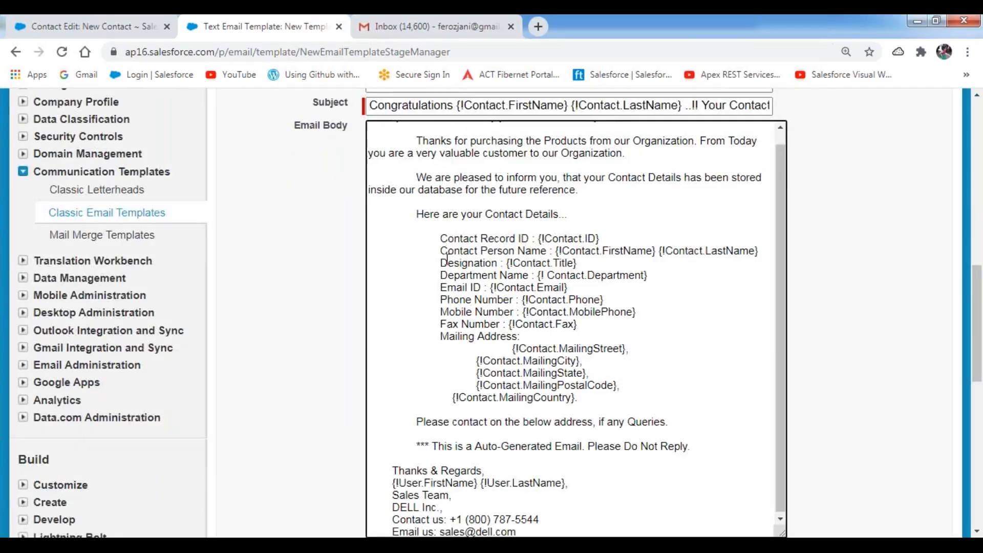
- Remove the extra indent from the Thanks and We are pleased paragraphs
scroll(419, 153, "up", 1)
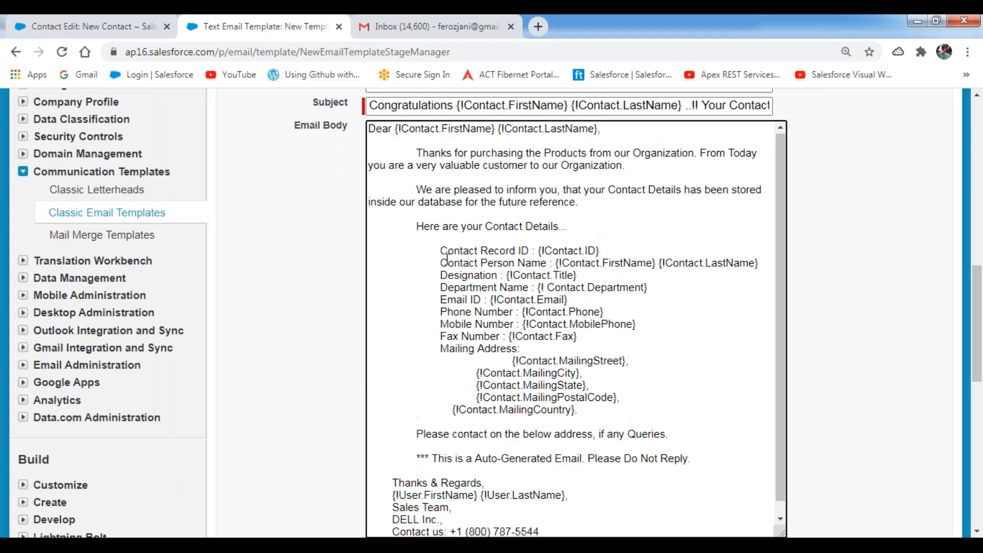
left_click(418, 153)
key("BackSpace")
left_click(416, 190)
key("BackSpace")
- Outdent the Contact Details lines, from Contact Record ID through Mailing Address
left_click(417, 227)
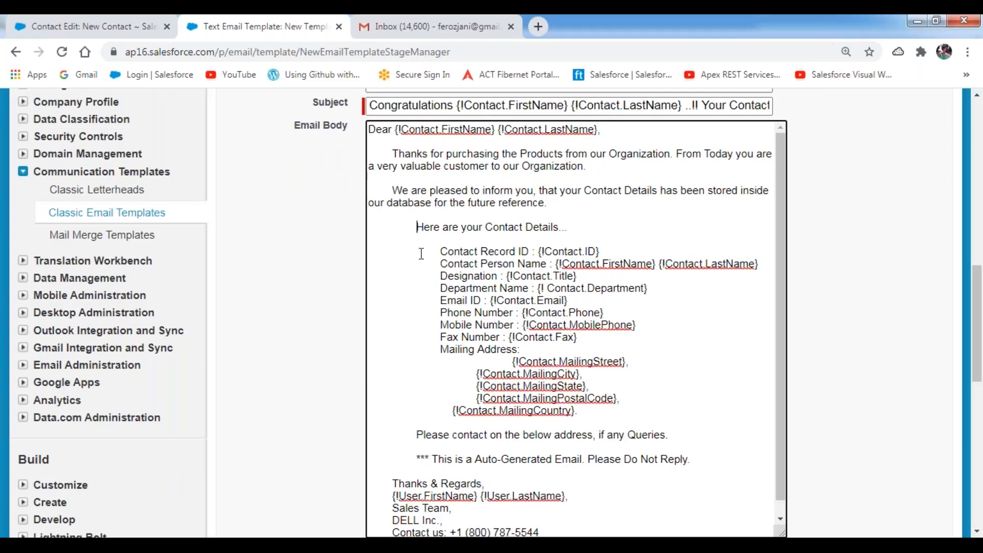
key("BackSpace")
left_click(440, 251)
key("BackSpace")
left_click(440, 264)
key("BackSpace")
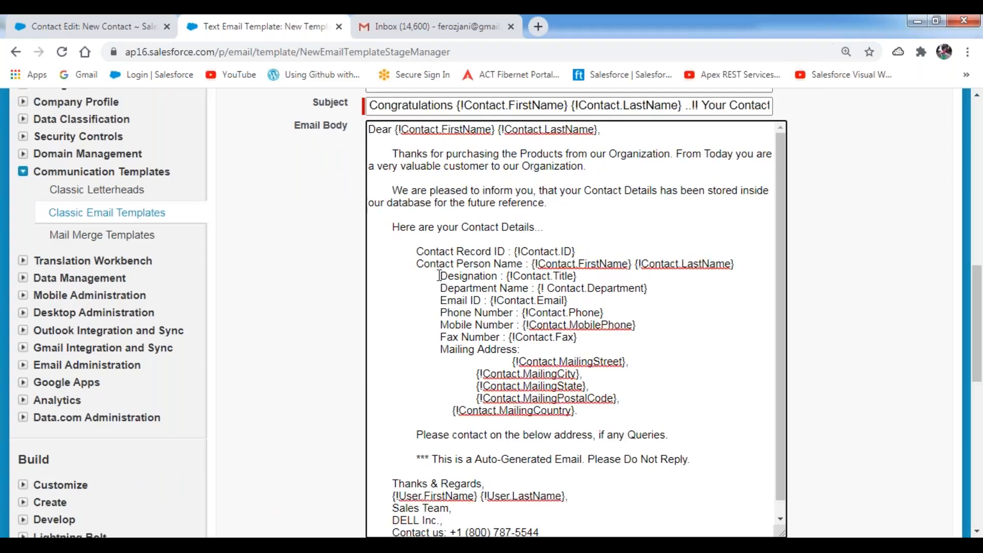
left_click(439, 275)
key("BackSpace")
left_click(440, 288)
key("BackSpace")
left_click(439, 300)
key("BackSpace")
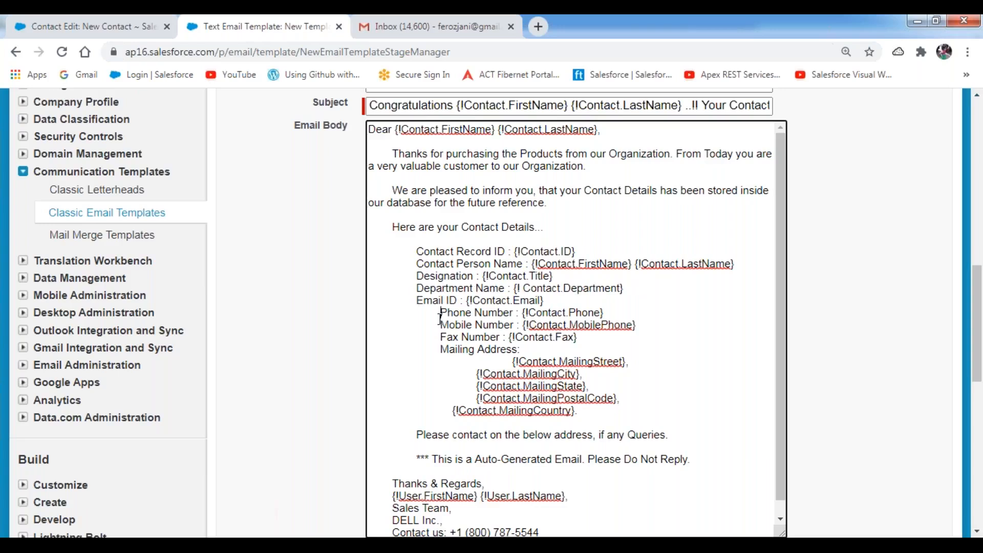
left_click(440, 313)
key("BackSpace")
left_click(440, 325)
key("BackSpace")
left_click(440, 338)
key("BackSpace")
left_click(440, 350)
key("BackSpace")
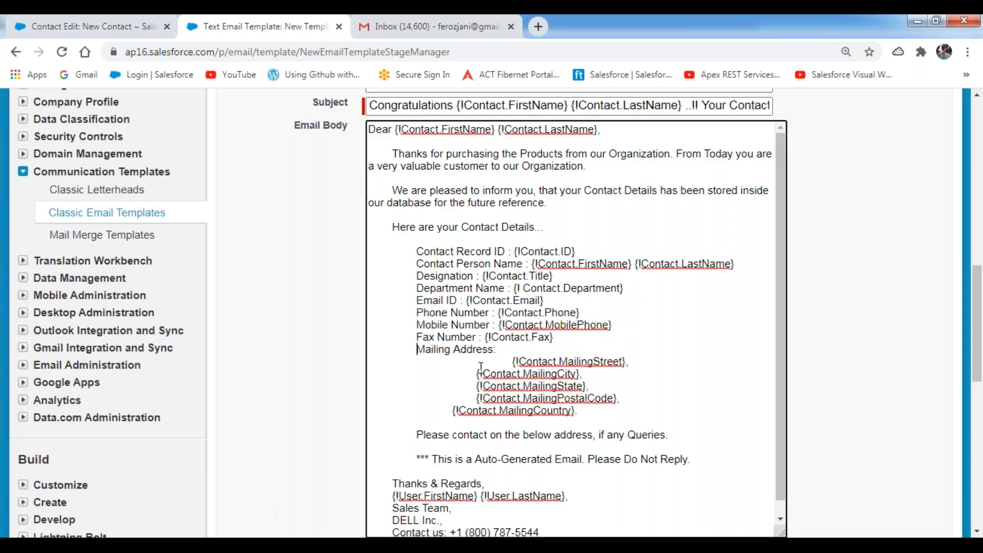
- Shift the MailingStreet, MailingCity, MailingState, MailingPostalCode and MailingCountry lines left
left_click(512, 362)
key("BackSpace")
left_click(476, 375)
key("BackSpace")
left_click(475, 387)
key("BackSpace")
left_click(472, 398)
key("BackSpace")
left_click(451, 411)
key("BackSpace")
- Outdent the closing lines and the Thanks & Regards signature block through Email us
left_click(417, 435)
key("BackSpace")
left_click(415, 460)
key("BackSpace")
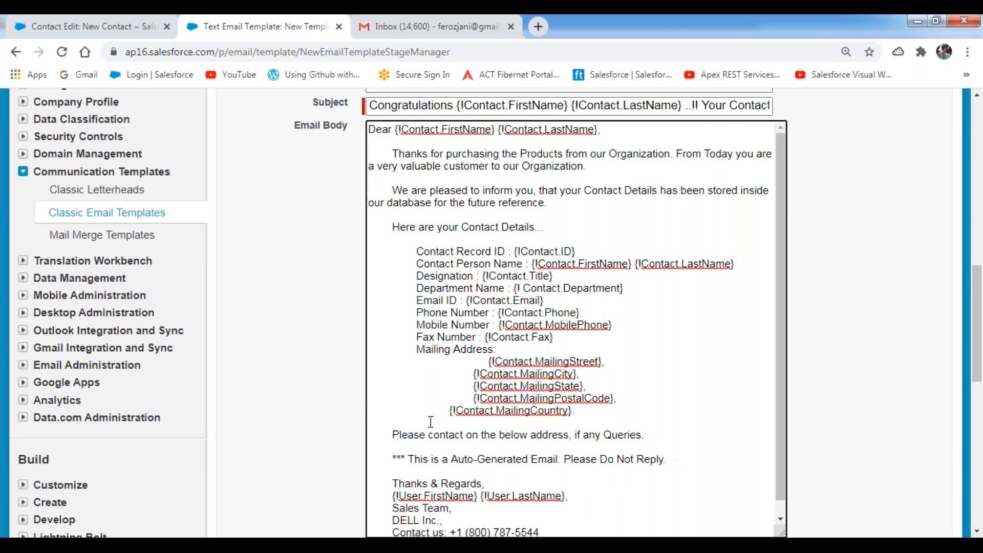
scroll(413, 445, "down", 1)
left_click(392, 469)
key("BackSpace")
left_click(391, 482)
key("BackSpace")
left_click(391, 495)
key("BackSpace")
left_click(391, 507)
key("BackSpace")
left_click(391, 519)
key("BackSpace")
left_click(391, 531)
key("BackSpace")
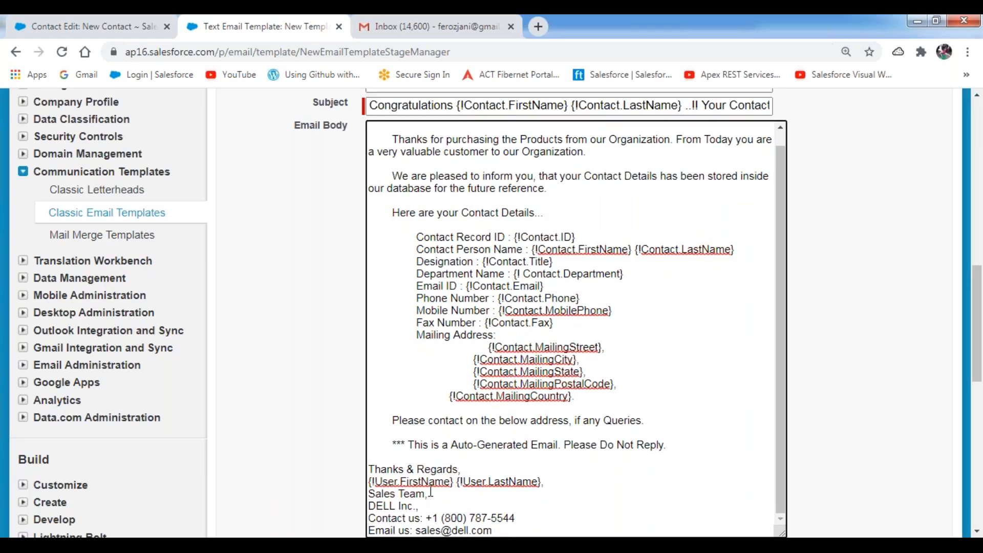
- Align {!Contact.MailingCountry} with the other mailing address fields and check the body's end
scroll(445, 375, "up", 1)
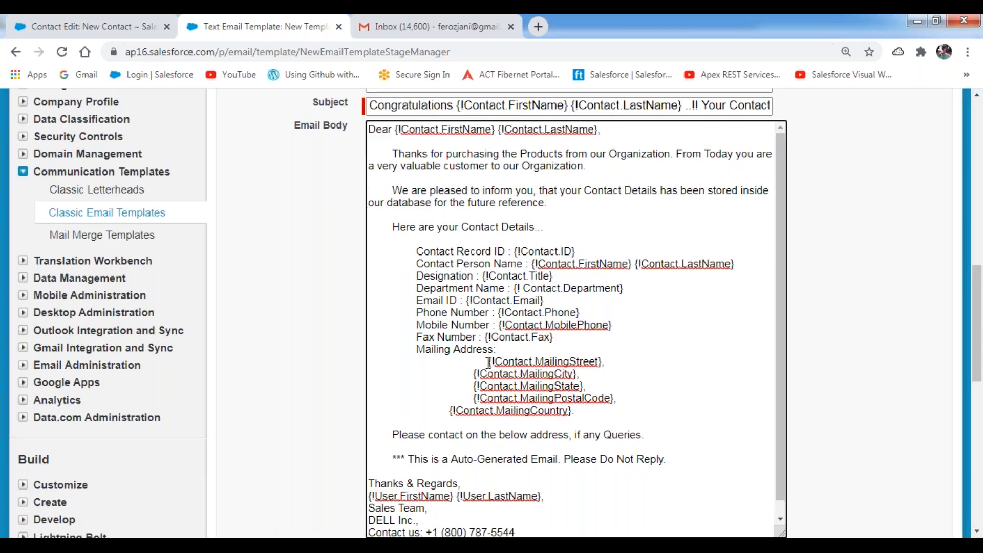
left_click(489, 363)
key("BackSpace")
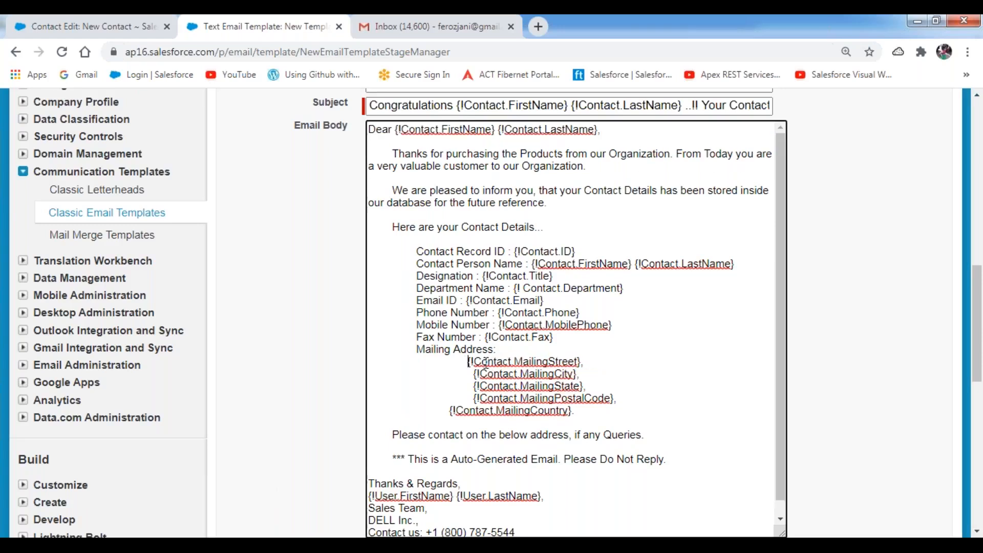
left_click(461, 300)
left_click(449, 410)
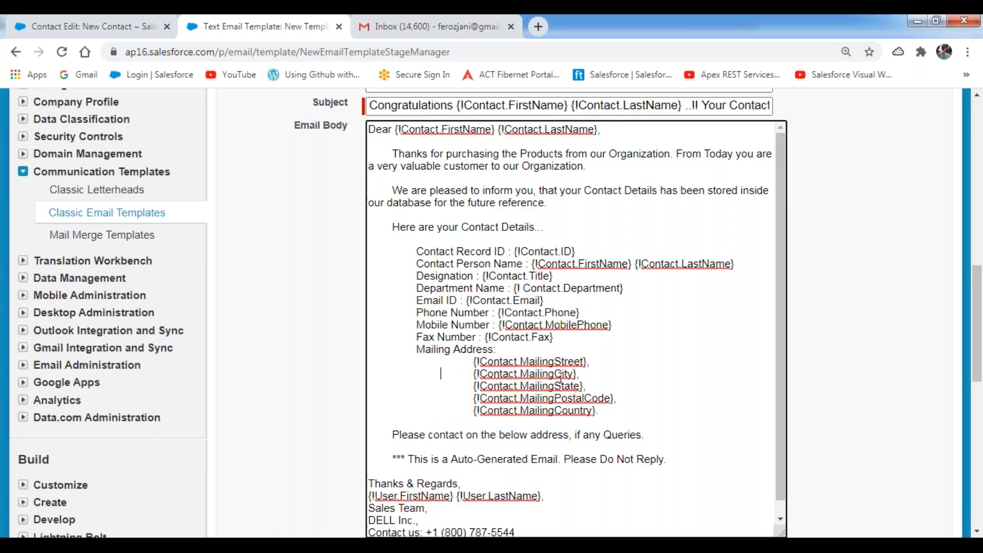
left_click_drag(977, 287, 975, 343)
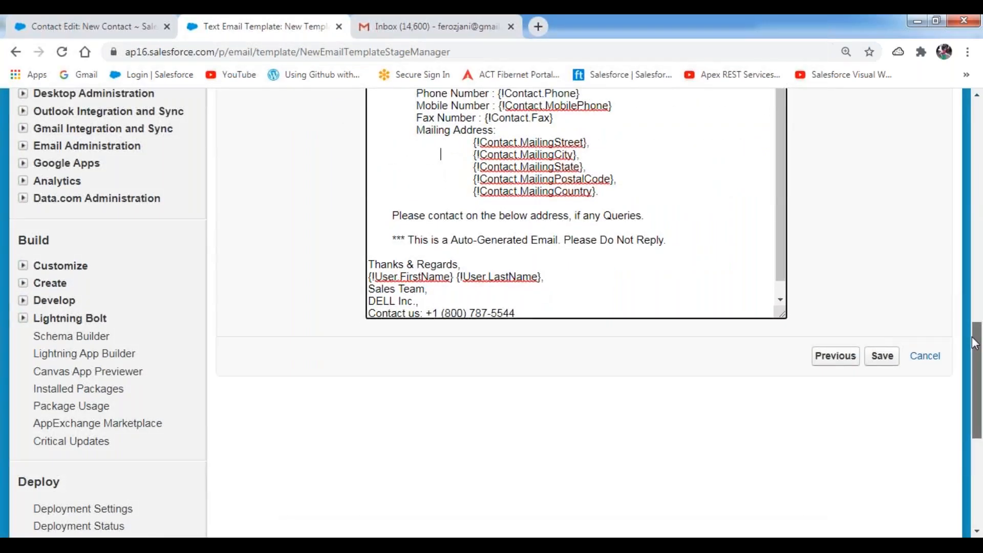
scroll(779, 276, "down", 1)
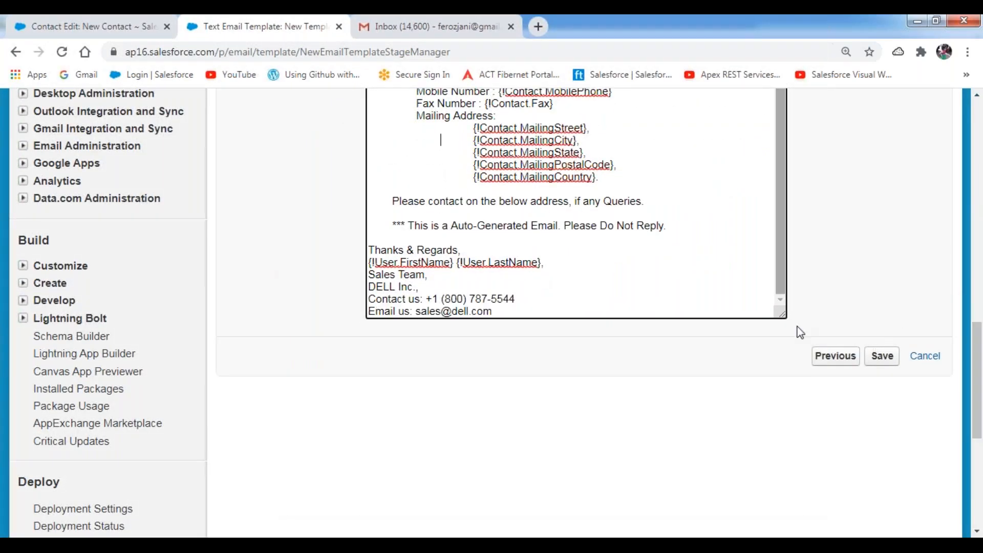
- Save the template and review its Congratulations subject and plain-text body preview
left_click(887, 359)
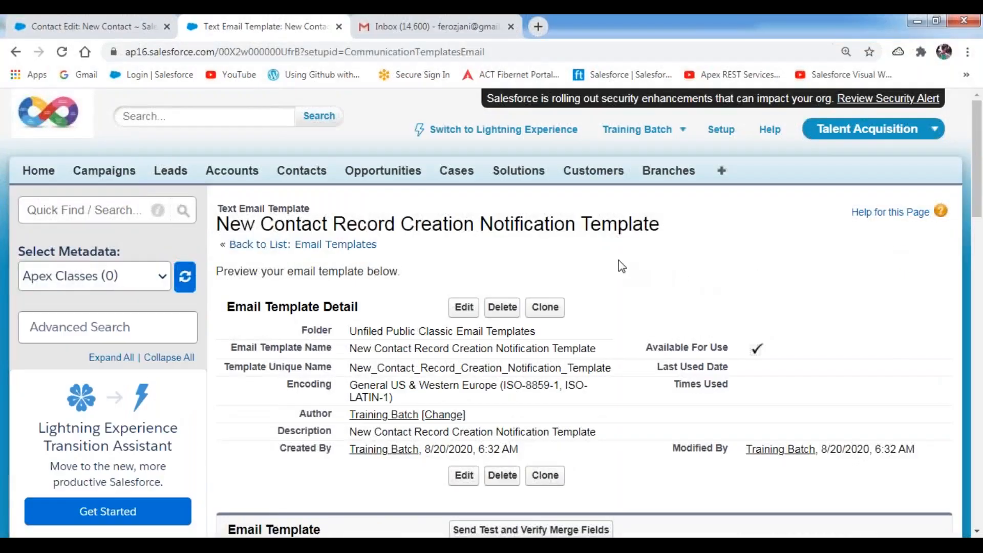
scroll(619, 260, "down", 10)
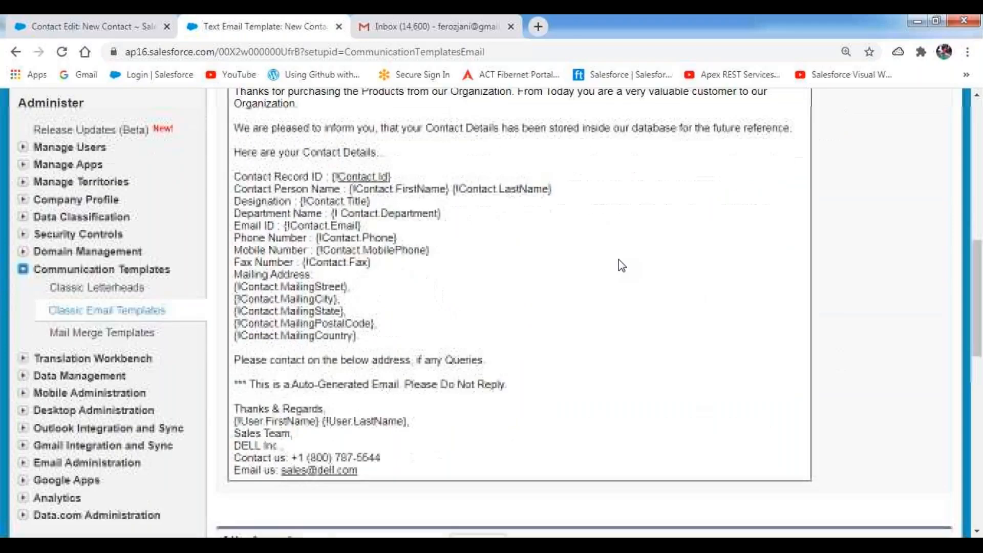
scroll(618, 259, "down", 1)
scroll(618, 259, "up", 3)
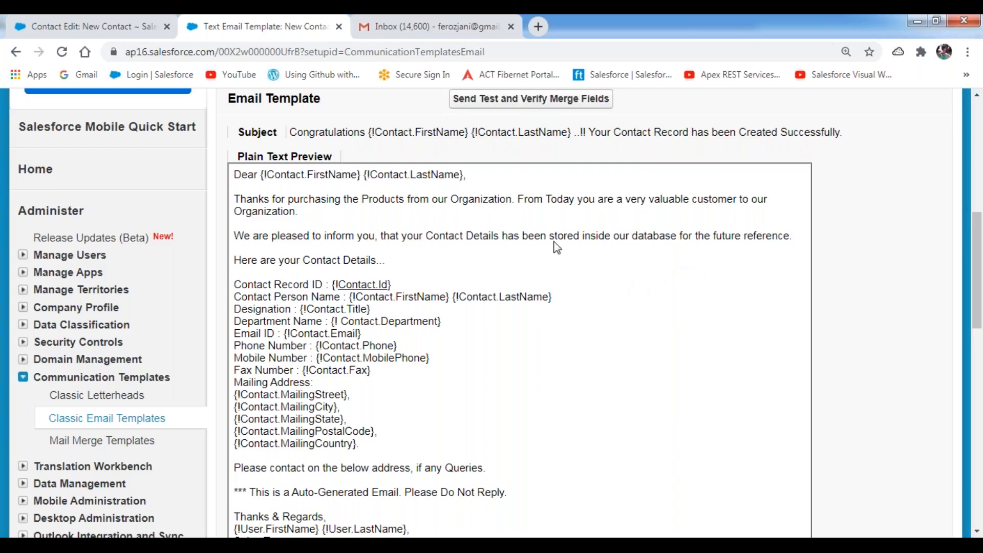
- Open Send Test and Verify Merge Fields and enable sending the preview to the corrected Gmail address
left_click(531, 108)
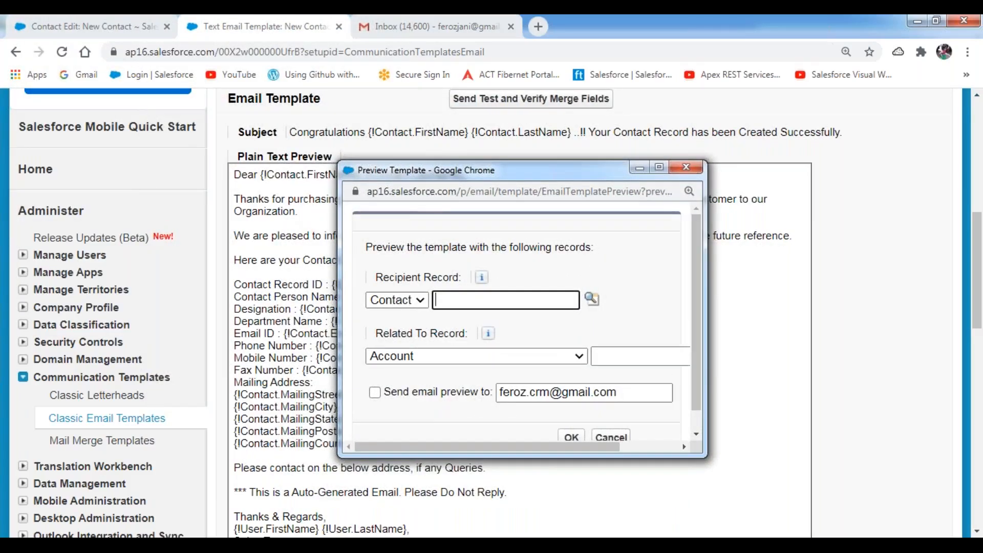
left_click_drag(617, 179, 437, 142)
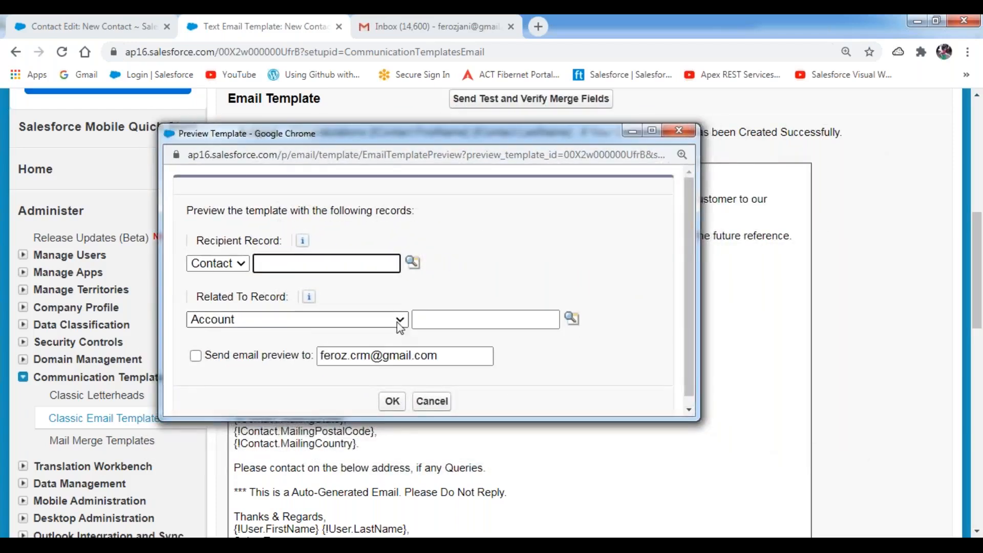
left_click(196, 357)
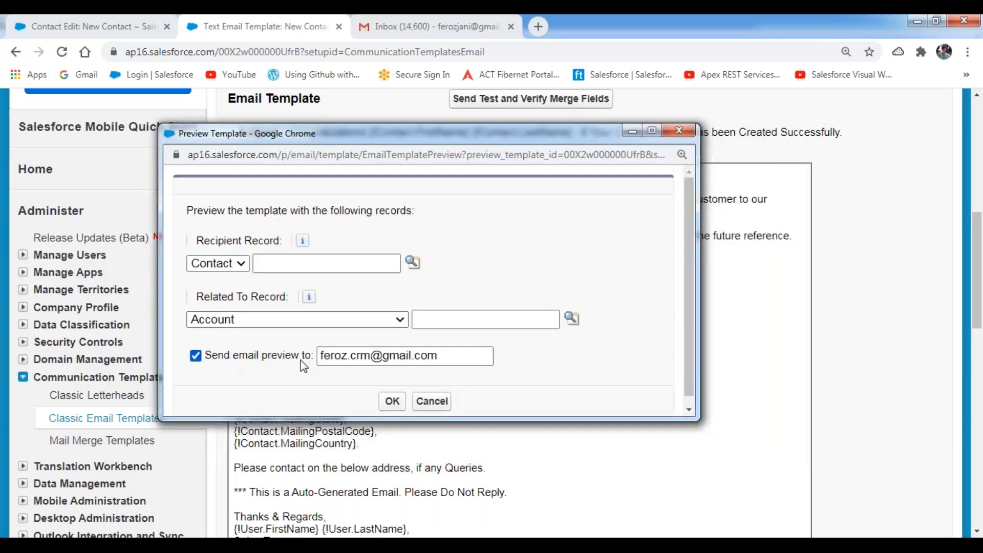
left_click(382, 355)
key("BackSpace")
key("BackSpace")
key("BackSpace")
key("BackSpace")
type("jani")
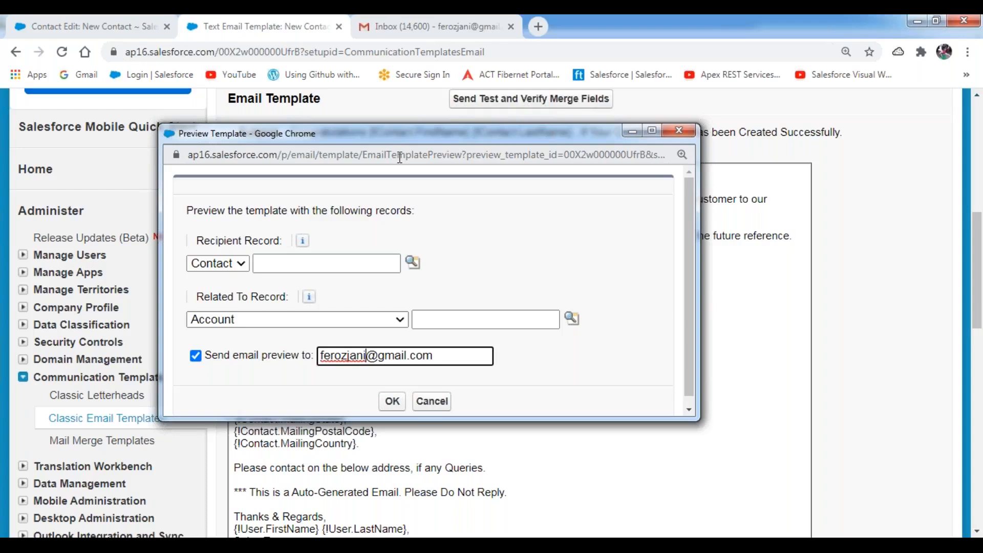
- Keep Contact as the Recipient Record type in the Preview Template window
left_click(533, 31)
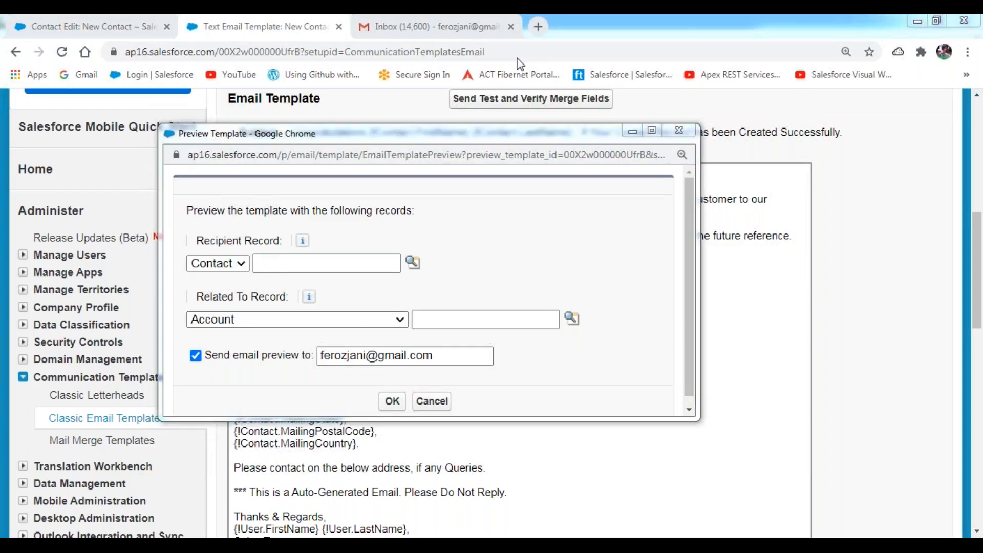
mouse_move(179, 240)
left_mouse_down()
mouse_move(182, 278)
mouse_move(254, 279)
mouse_move(257, 245)
mouse_move(179, 245)
left_mouse_up()
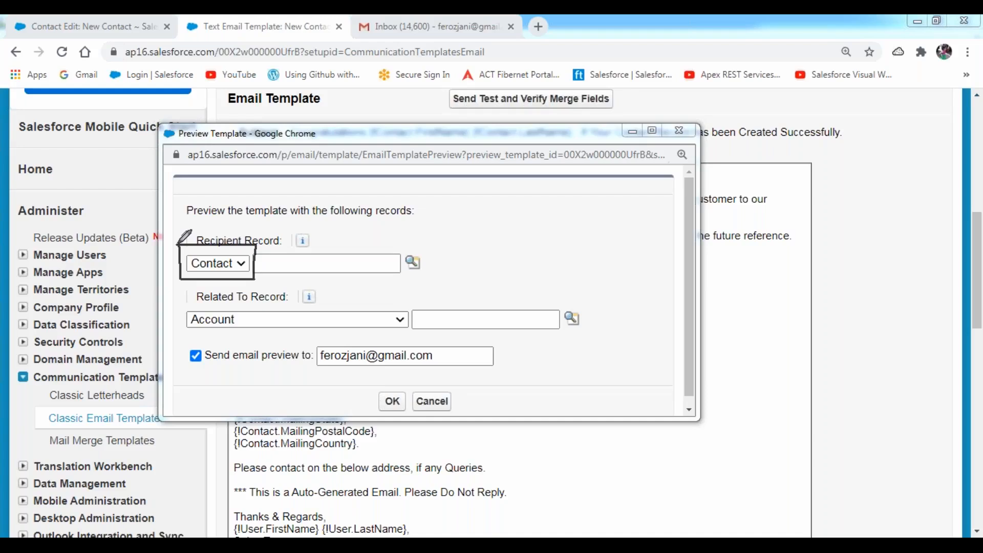
left_click(238, 263)
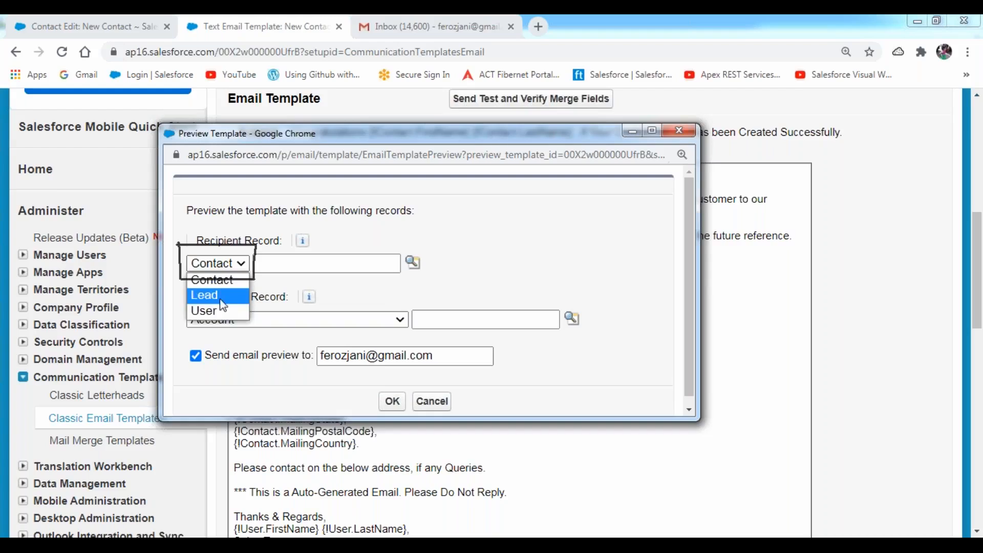
left_click(225, 279)
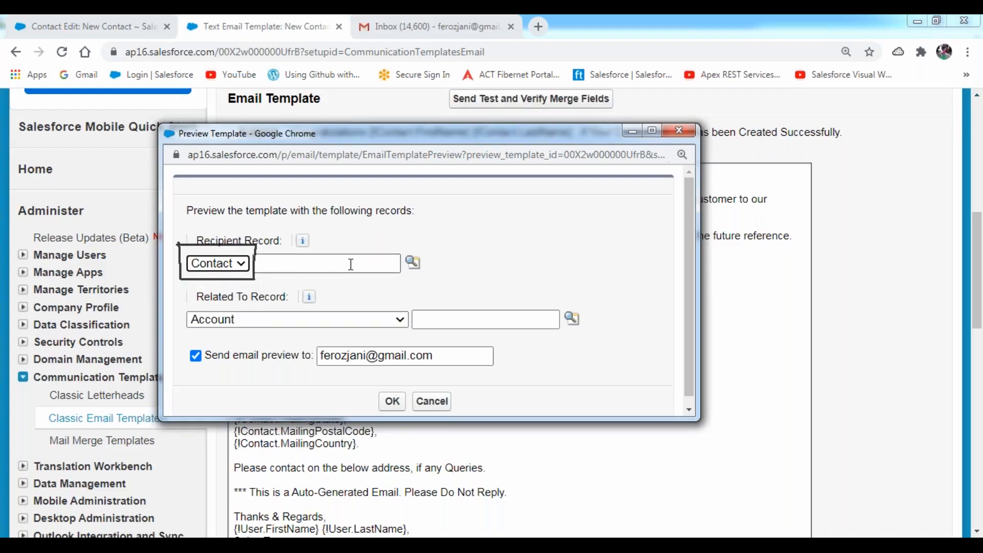
left_click(532, 24)
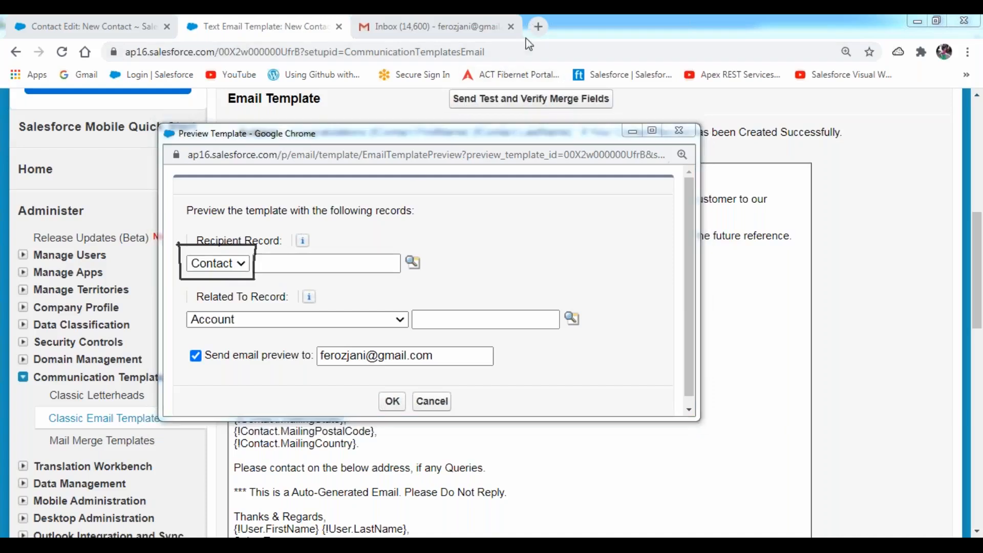
mouse_move(414, 252)
left_mouse_down()
mouse_move(402, 258)
mouse_move(420, 271)
mouse_move(423, 255)
left_mouse_up()
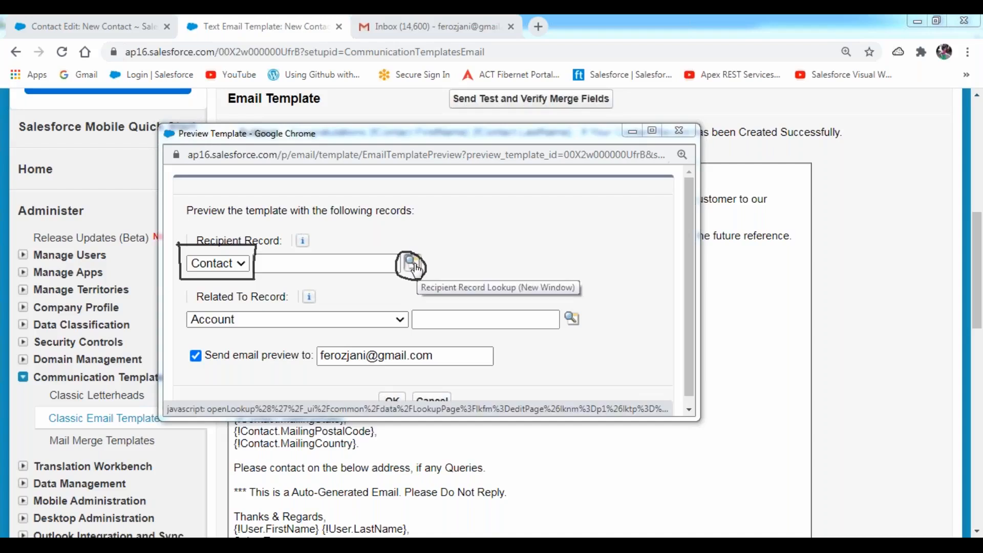
- Pick the recently viewed contact as Recipient Record and send the test email
left_click(412, 264)
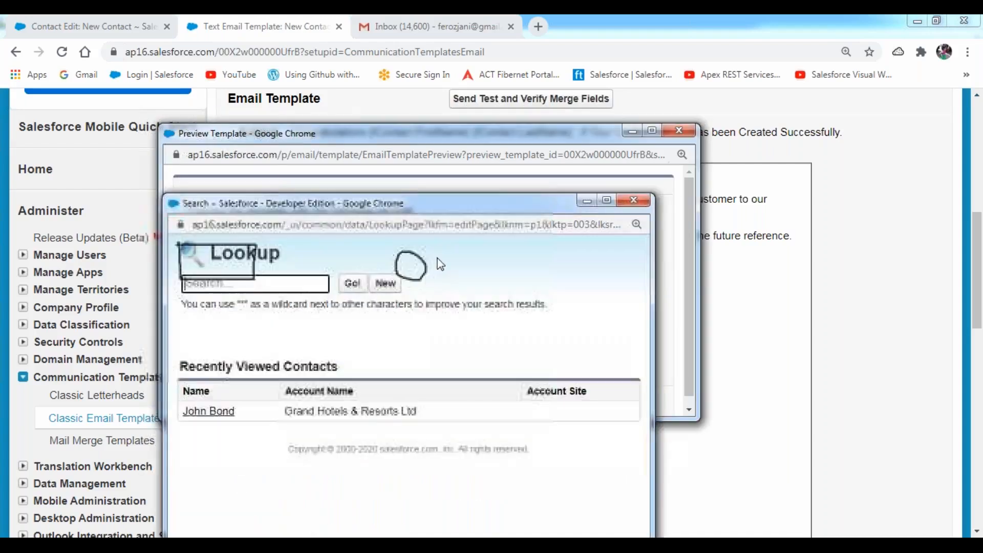
left_click_drag(486, 206, 723, 88)
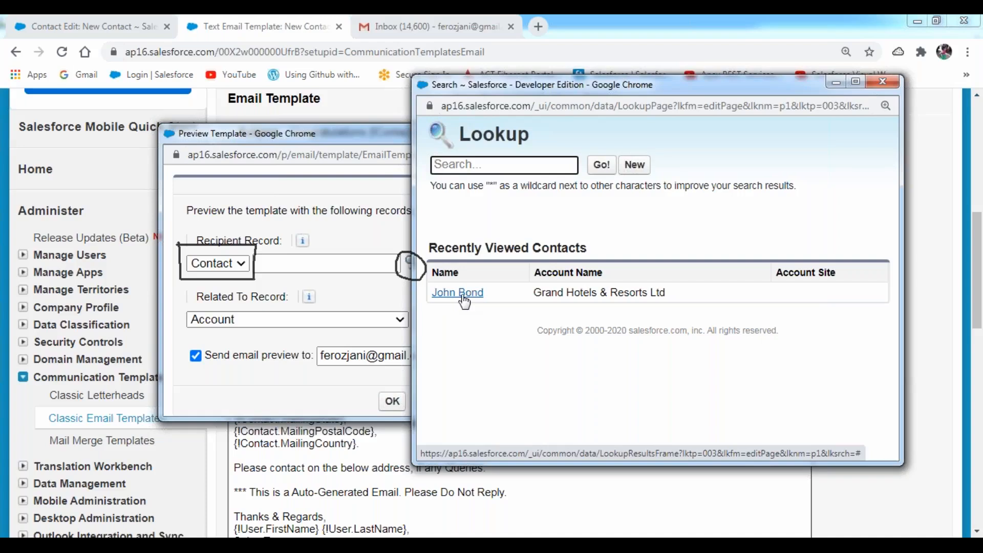
left_click(459, 294)
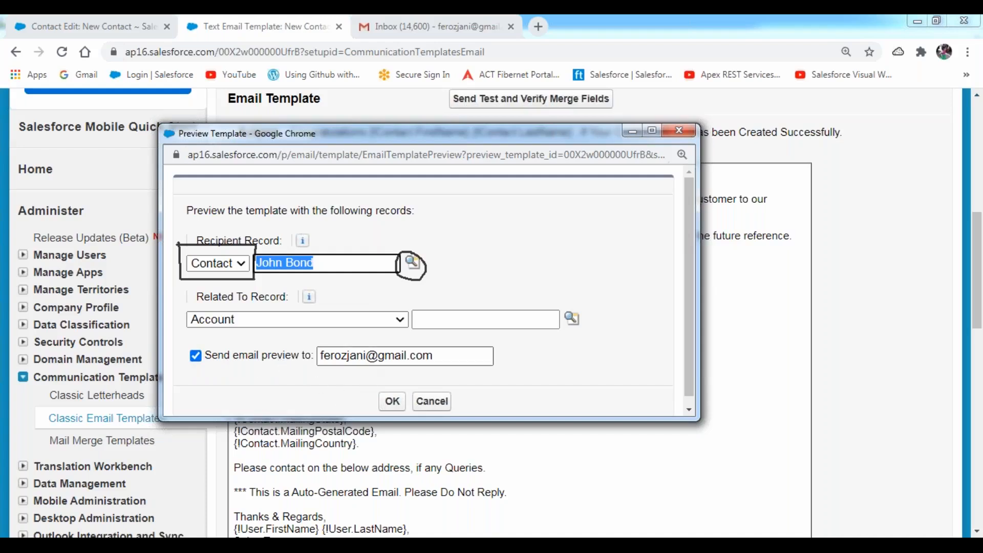
left_click(393, 403)
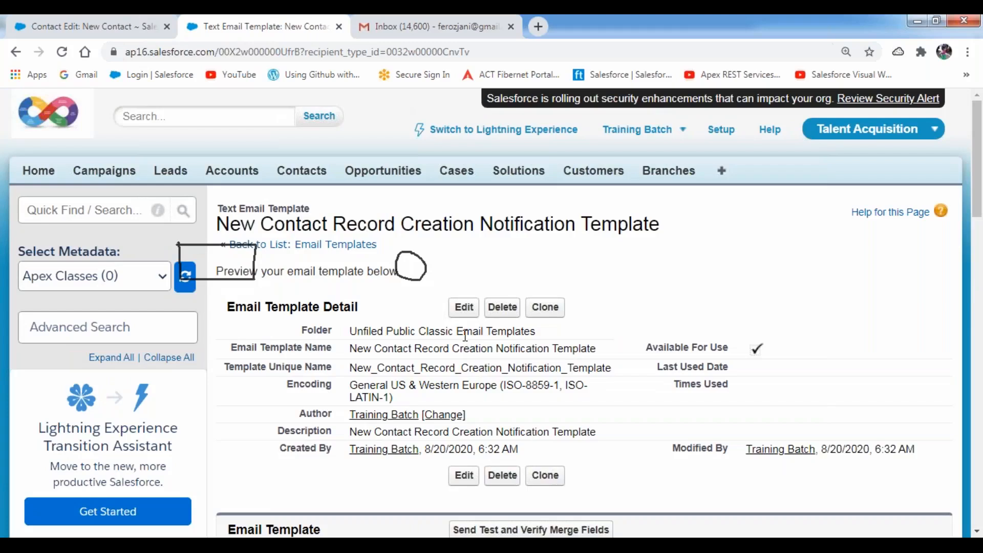
- Open the received Congratulations test email in Gmail and check the recipient's name in the greeting
left_click(405, 32)
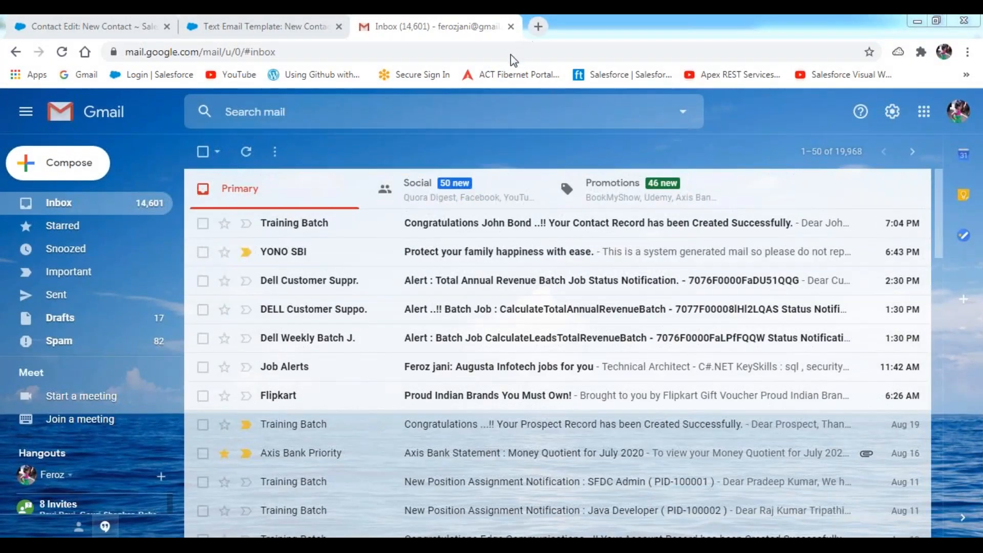
left_click_drag(402, 233, 794, 233)
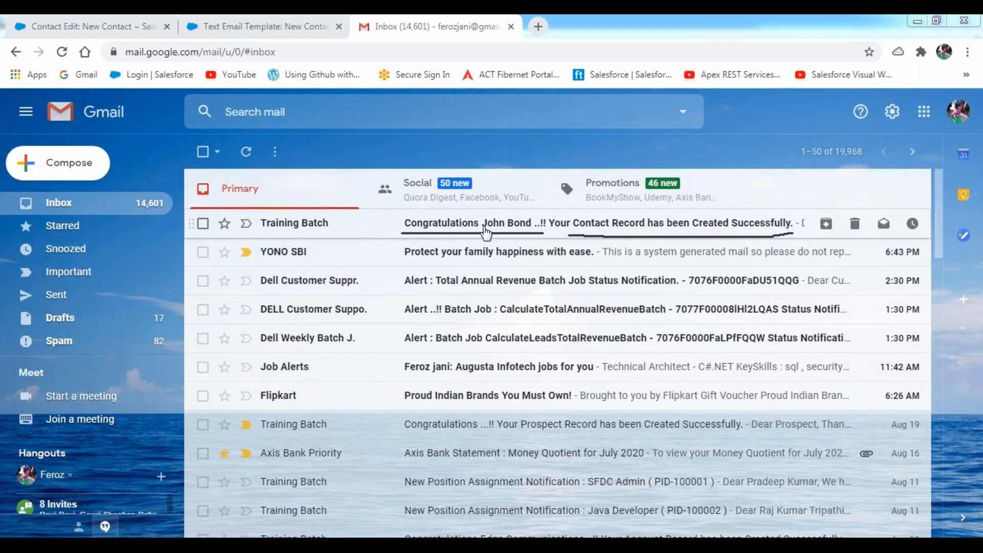
left_click(503, 231)
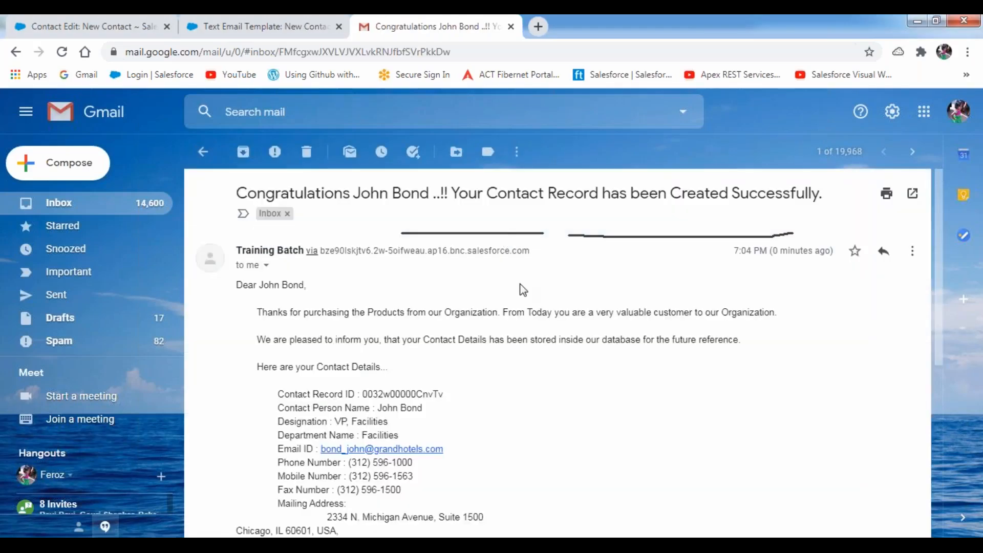
scroll(401, 282, "down", 1)
scroll(400, 282, "up", 1)
left_click_drag(260, 285, 780, 345)
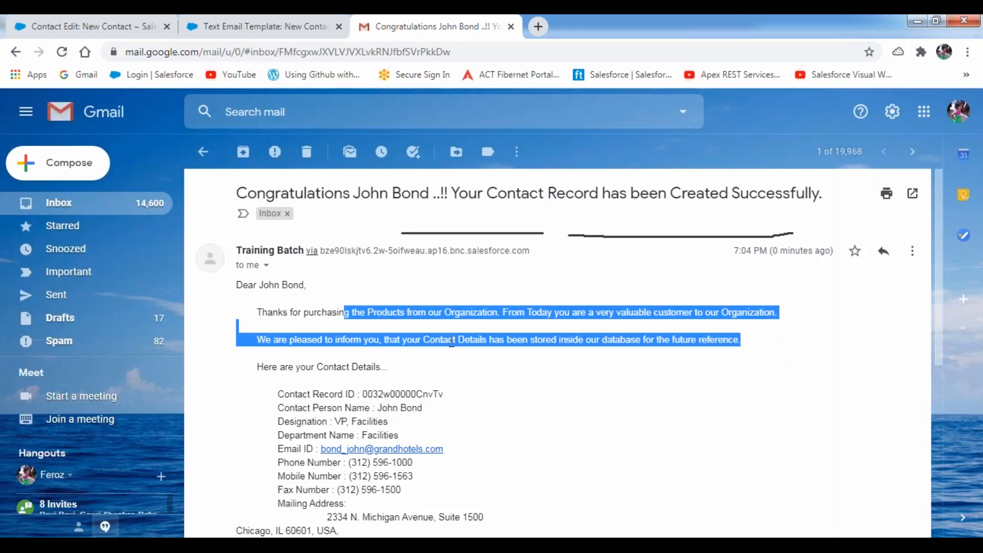
- Verify the merged contact record ID, contact name, designation VP, Facilities and department Facilities
scroll(392, 340, "down", 1)
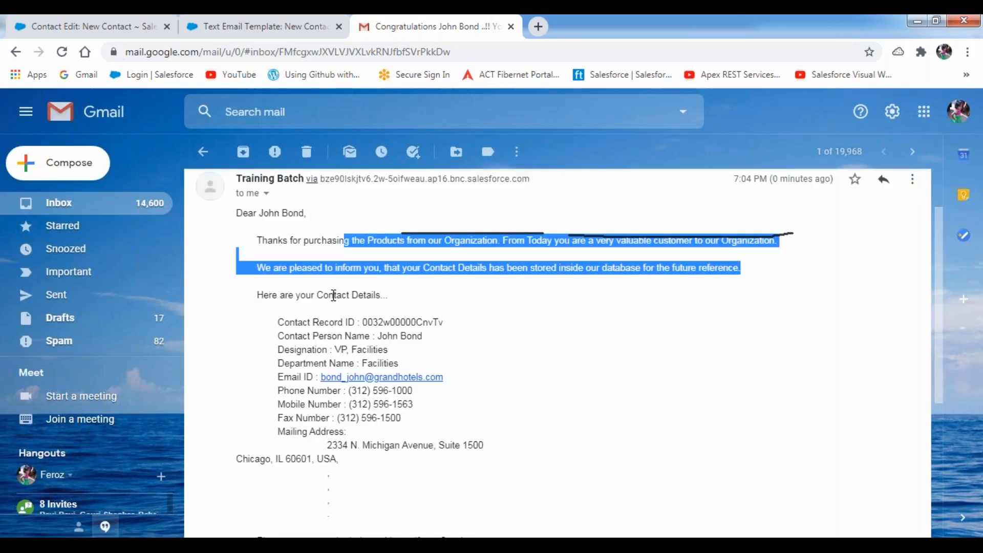
double_click(333, 295)
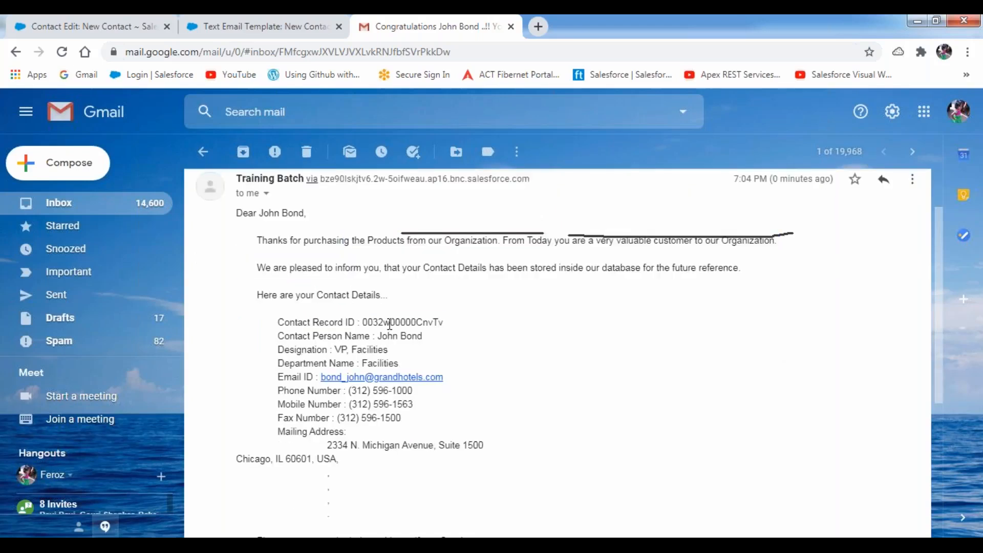
double_click(392, 323)
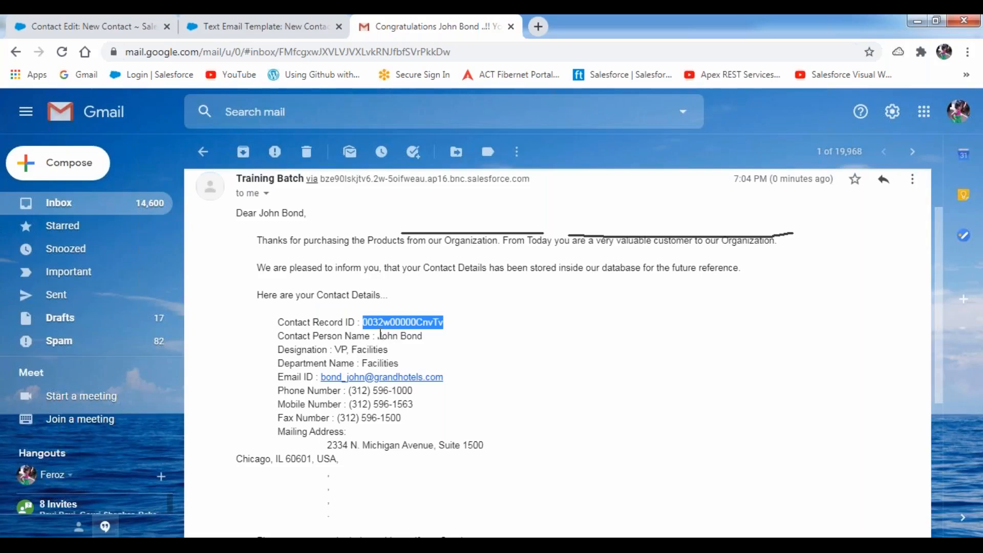
left_click_drag(379, 336, 433, 339)
double_click(388, 336)
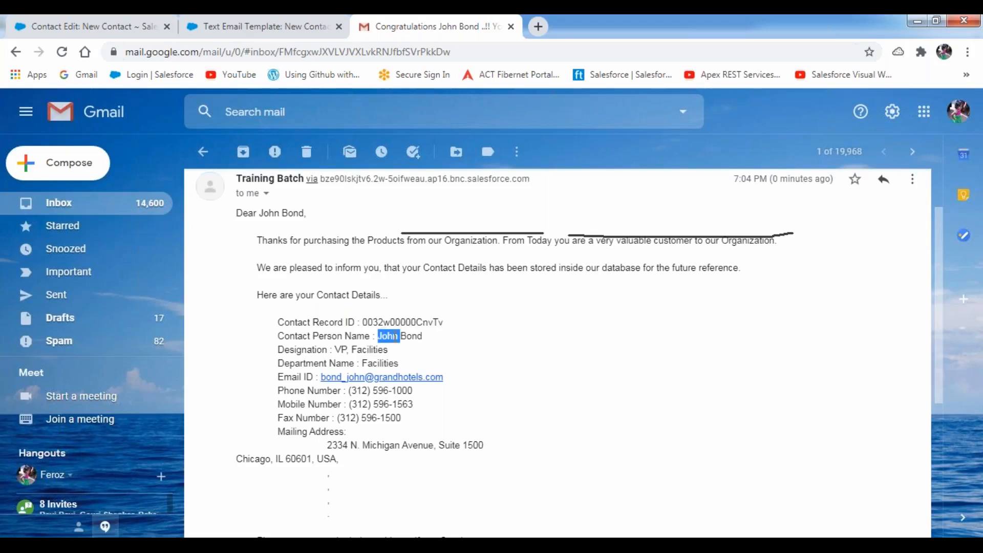
double_click(411, 336)
left_click_drag(333, 350, 401, 353)
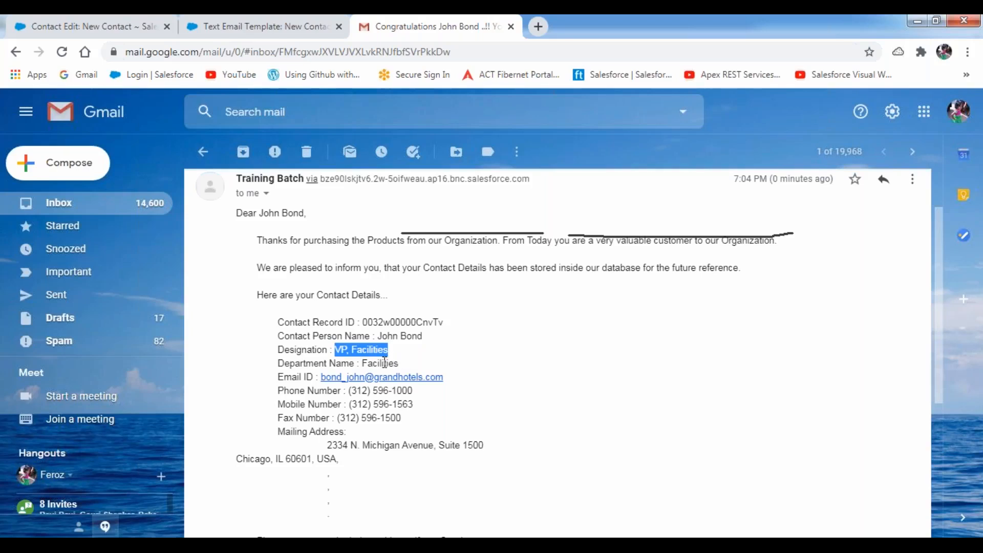
double_click(385, 363)
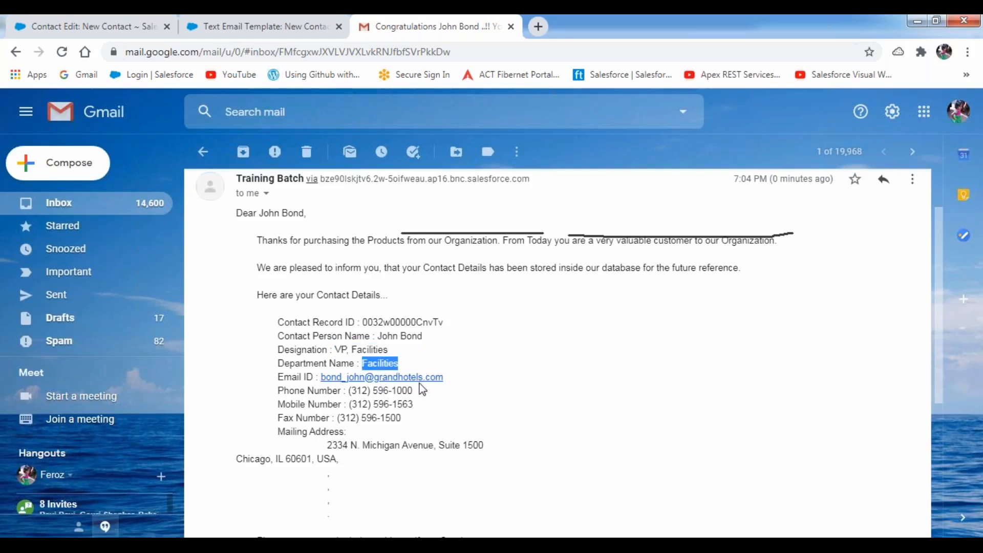
- Check the merged phone number and mailing address lines of the email
left_click(395, 393)
double_click(394, 392)
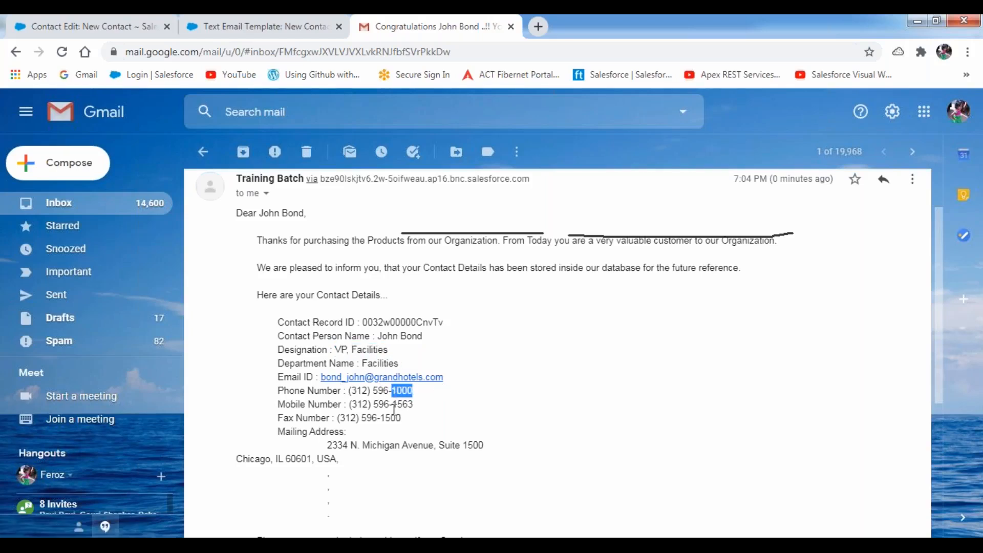
left_click(390, 404)
left_click(377, 417)
double_click(328, 446)
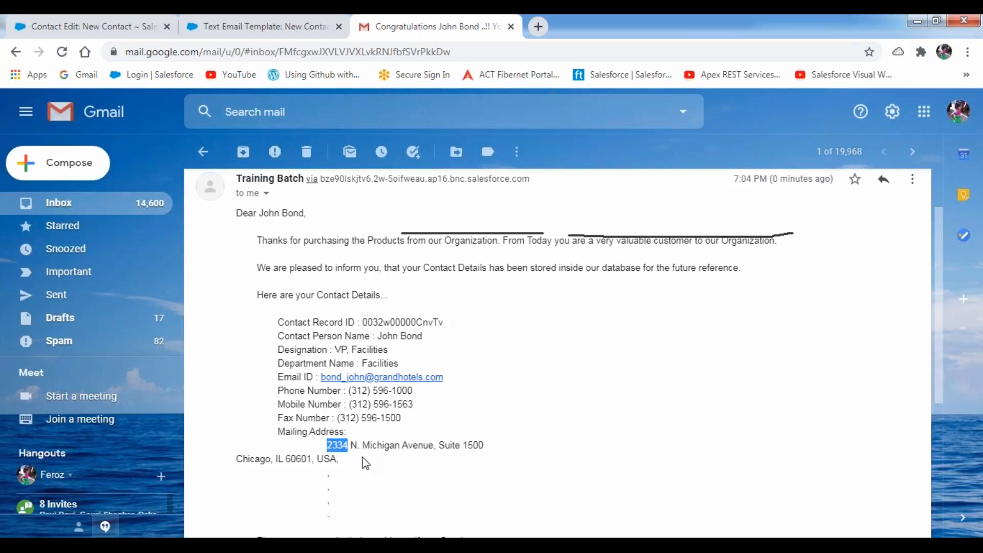
scroll(363, 459, "down", 4)
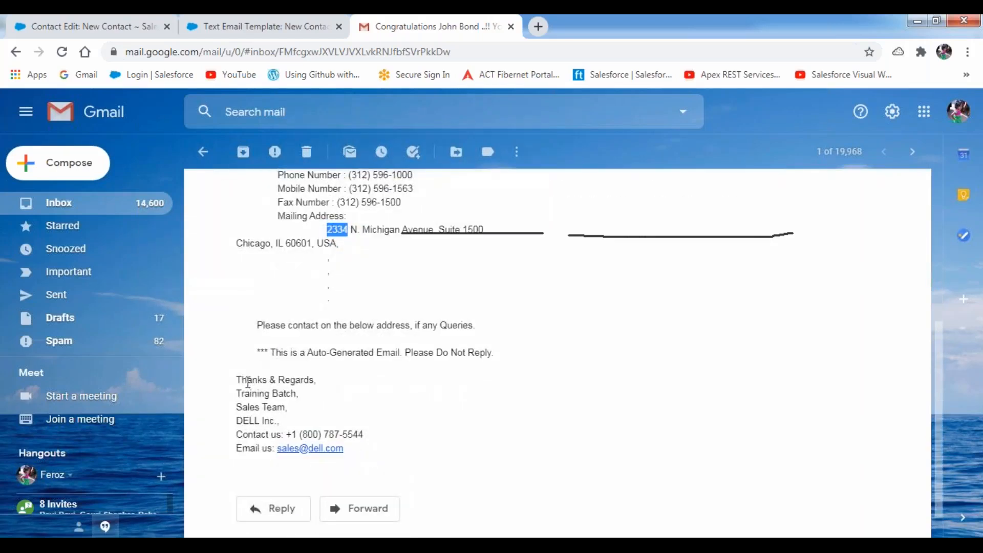
- Inspect the Thanks & Regards, Training Batch signature, then go back to the inbox
left_click_drag(237, 379, 324, 385)
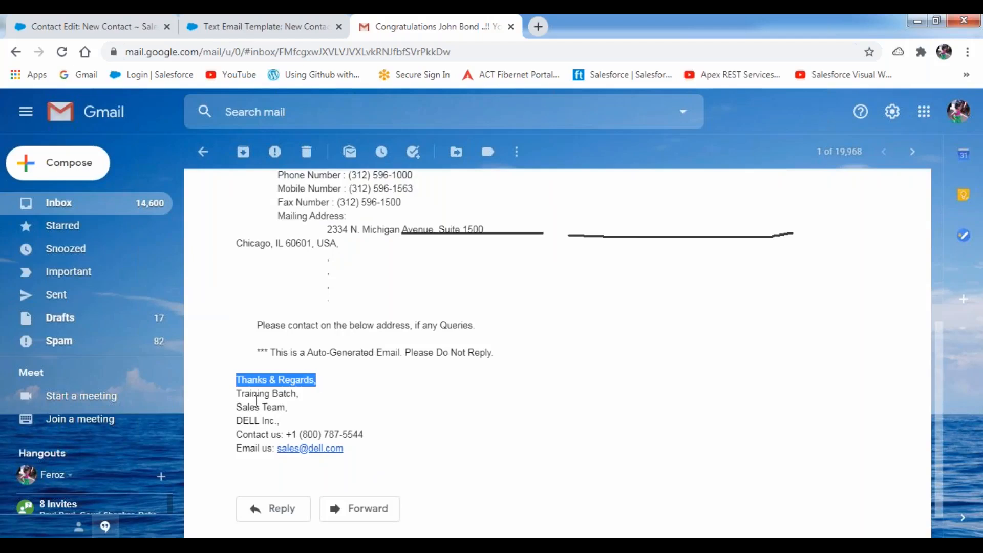
double_click(253, 394)
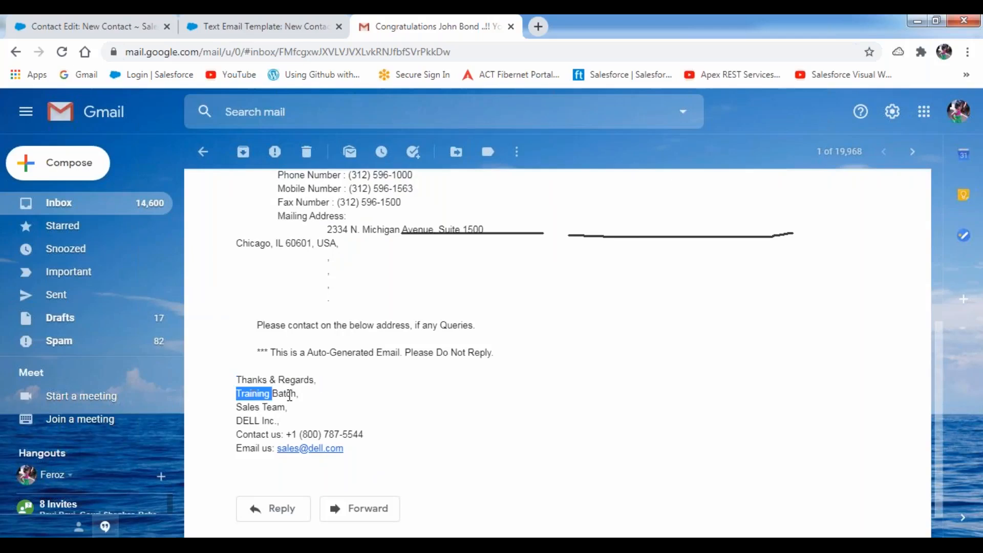
double_click(290, 396)
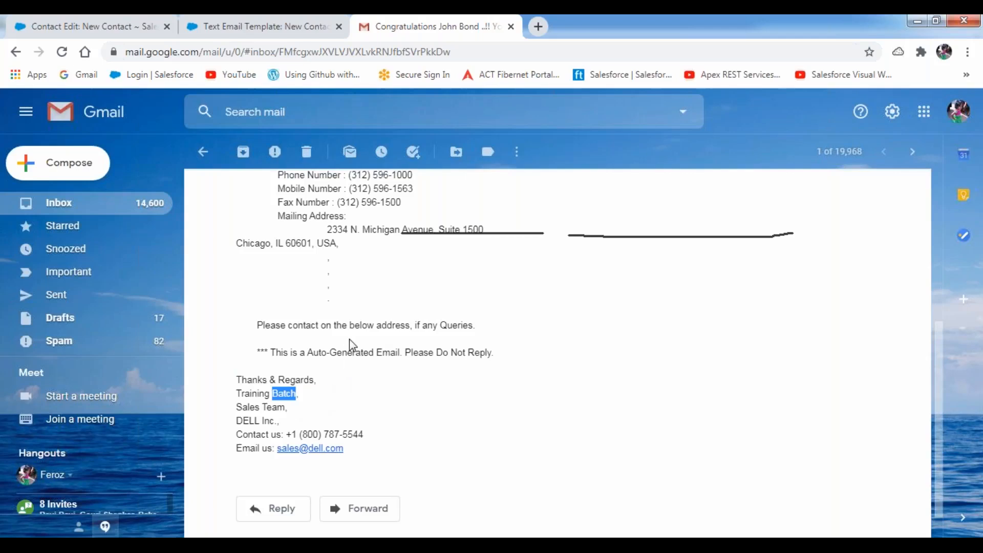
scroll(413, 337, "up", 1)
scroll(412, 337, "up", 5)
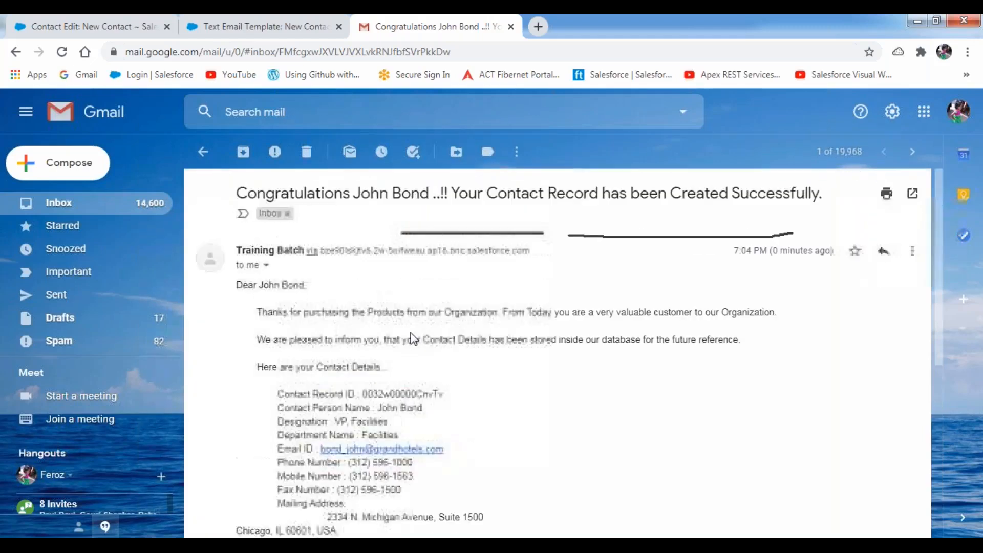
left_click(204, 154)
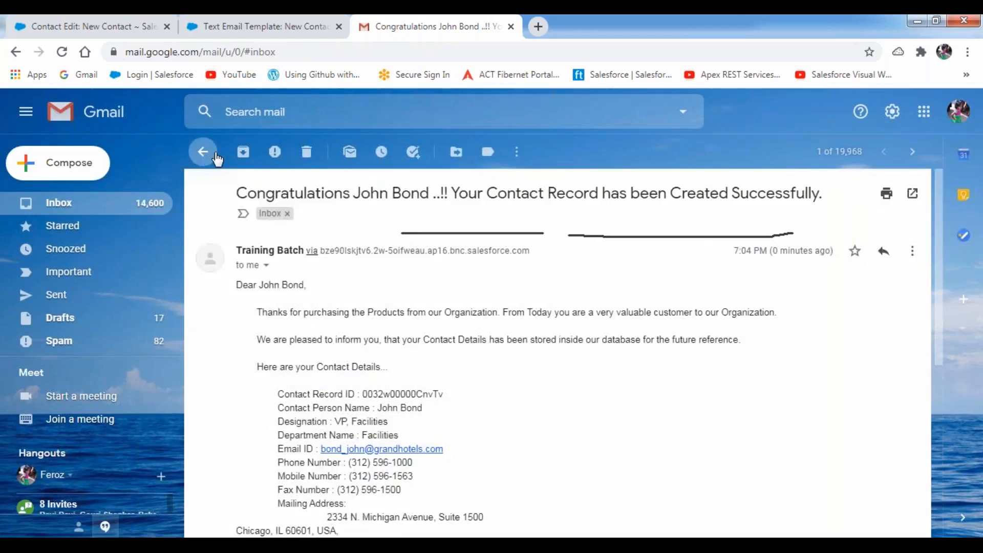
- Bring up the template's Send Test and Verify Merge Fields preview, centred and widened
left_click(123, 32)
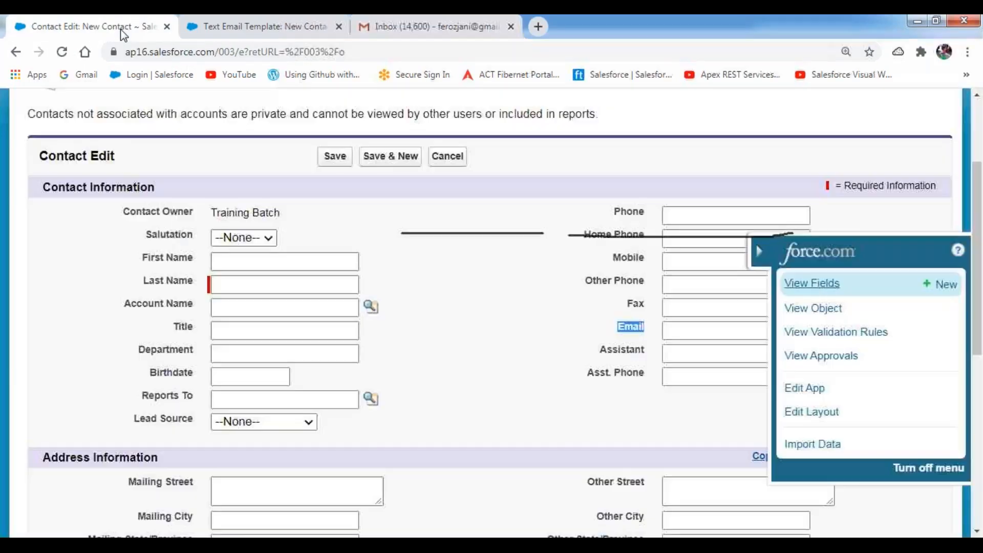
left_click(302, 36)
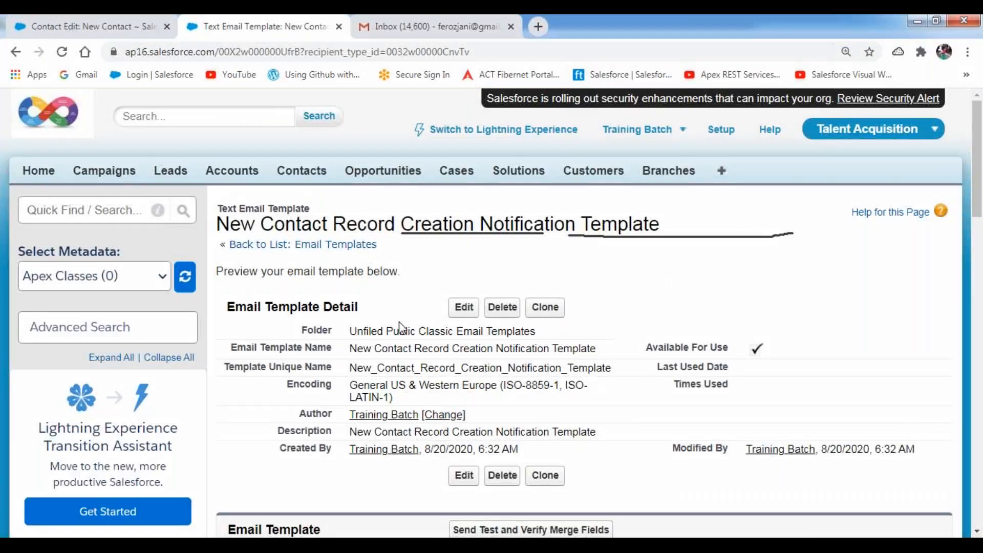
scroll(399, 328, "down", 5)
left_click(531, 242)
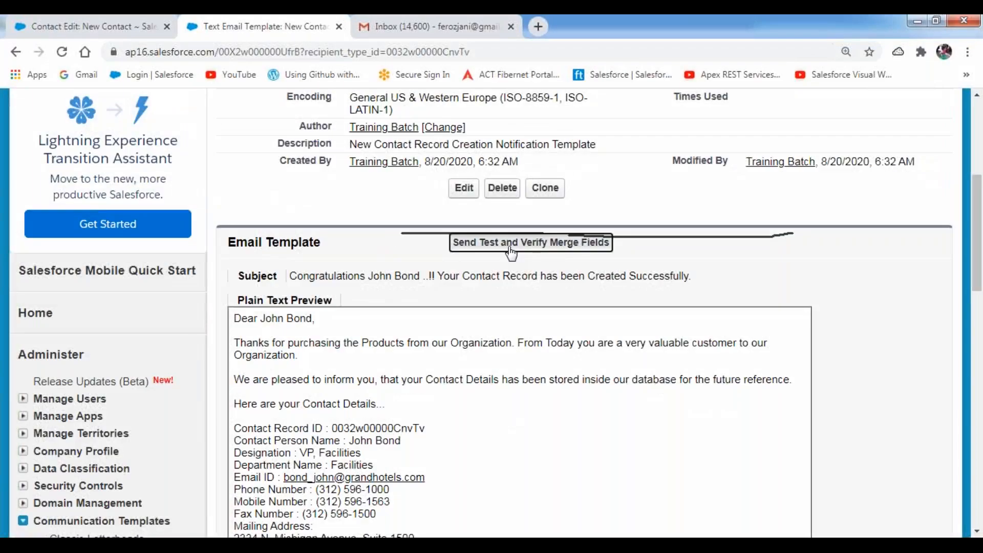
left_click_drag(121, 30, 398, 132)
left_click_drag(651, 302, 816, 300)
- Enable Send email preview to, correct the Gmail recipient address, and start the Contact lookup
left_click(319, 349)
left_click(494, 349)
key("BackSpace")
key("BackSpace")
key("BackSpace")
key("BackSpace")
type("jani")
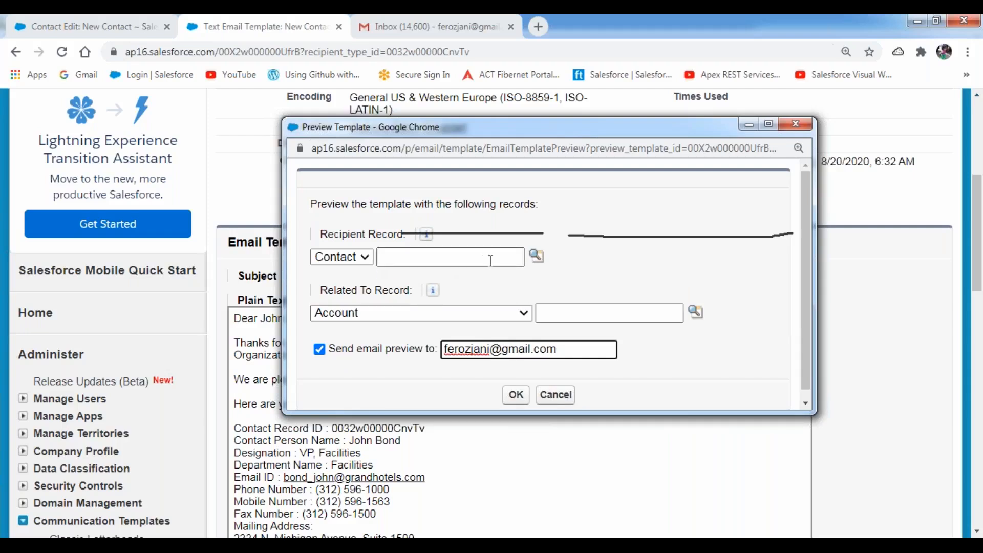
left_click(543, 259)
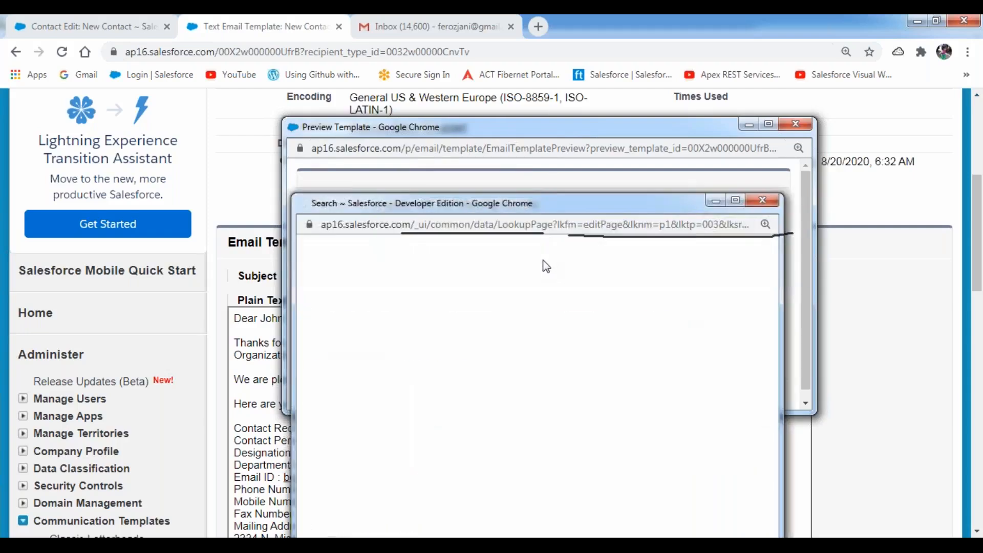
- Try several contact name searches in the Lookup window to find a recipient
left_click_drag(576, 200, 514, 104)
type("krish")
key("BackSpace")
key("BackSpace")
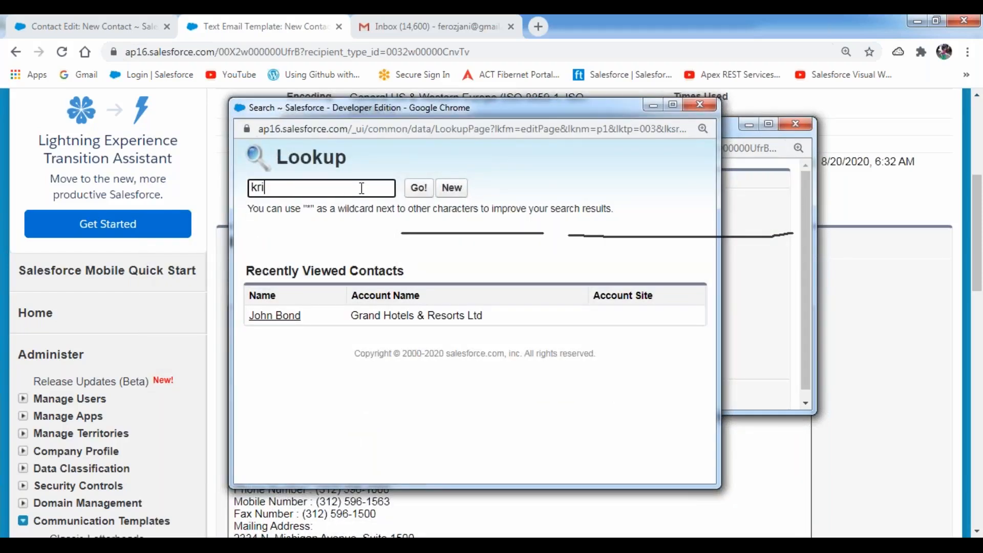
left_click(418, 188)
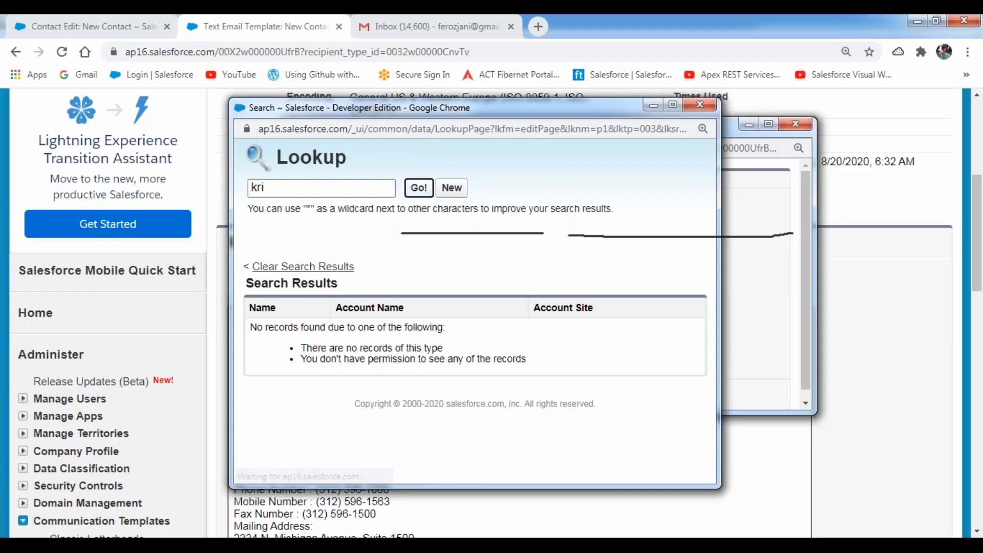
left_click_drag(293, 187, 241, 190)
key("BackSpace")
type("aki")
left_click(419, 190)
left_click(280, 185)
left_click_drag(280, 186, 239, 186)
key("BackSpace")
type("mike")
left_click(419, 190)
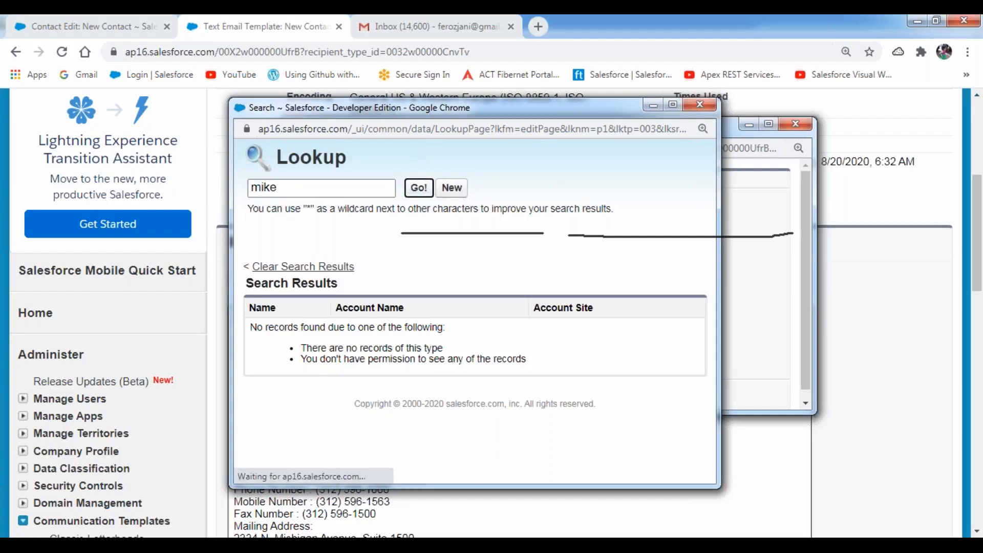
- Search contacts for 'b', choose the last result, and send the test email
left_click(299, 186)
key("BackSpace")
key("BackSpace")
key("BackSpace")
key("BackSpace")
type("b")
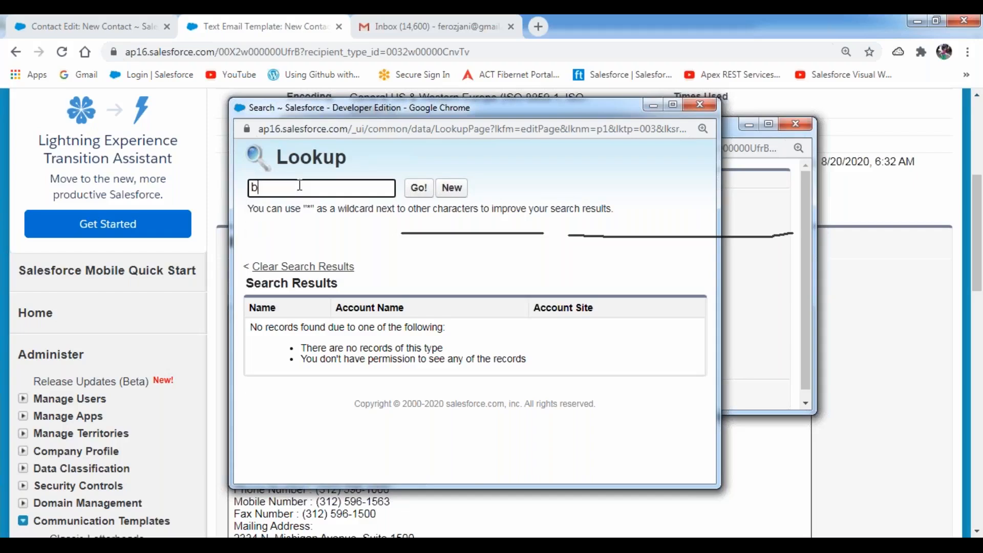
left_click(418, 187)
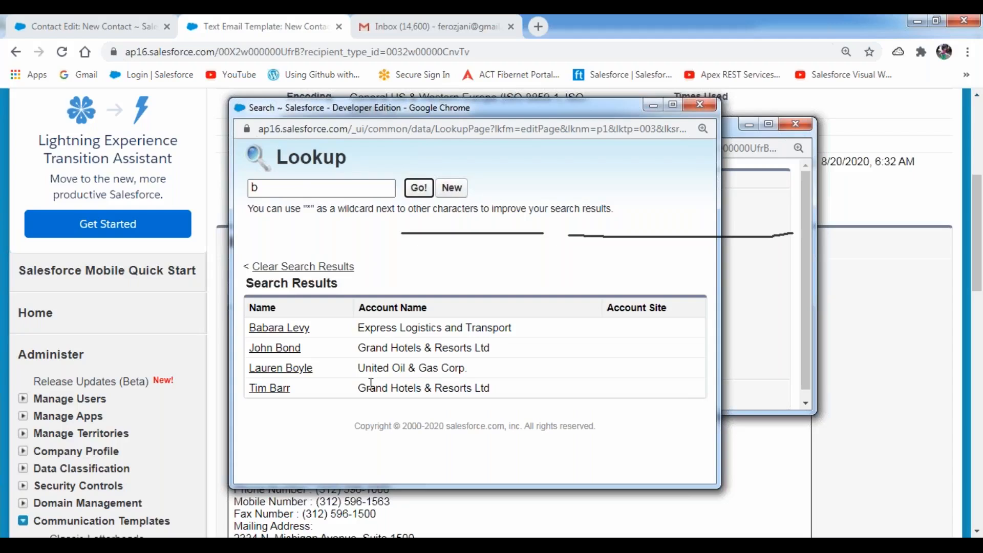
left_click(269, 388)
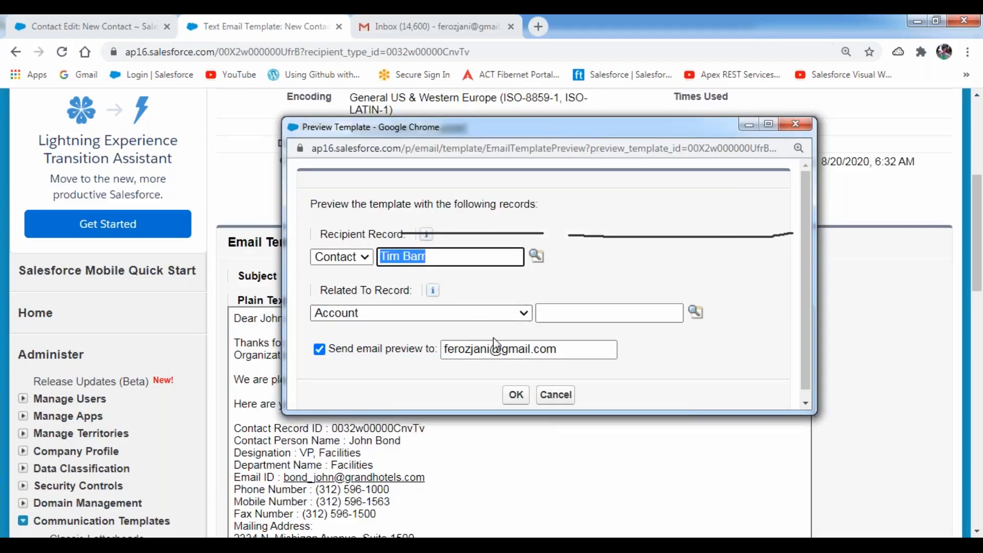
left_click(514, 400)
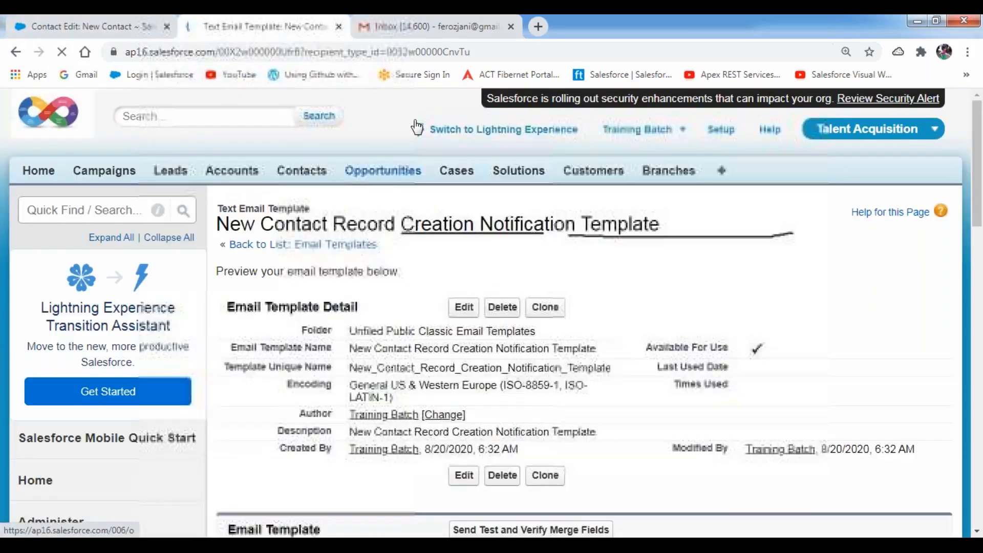
left_click(429, 30)
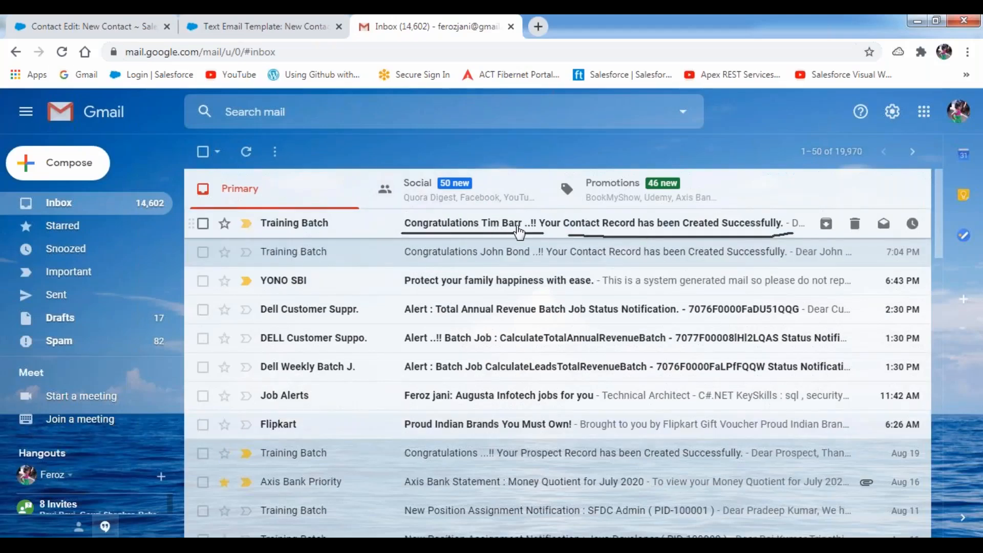
- Open the second test email and verify the merged name, record ID, designation SVP, Administration and Finance, and department Finance
left_click(499, 227)
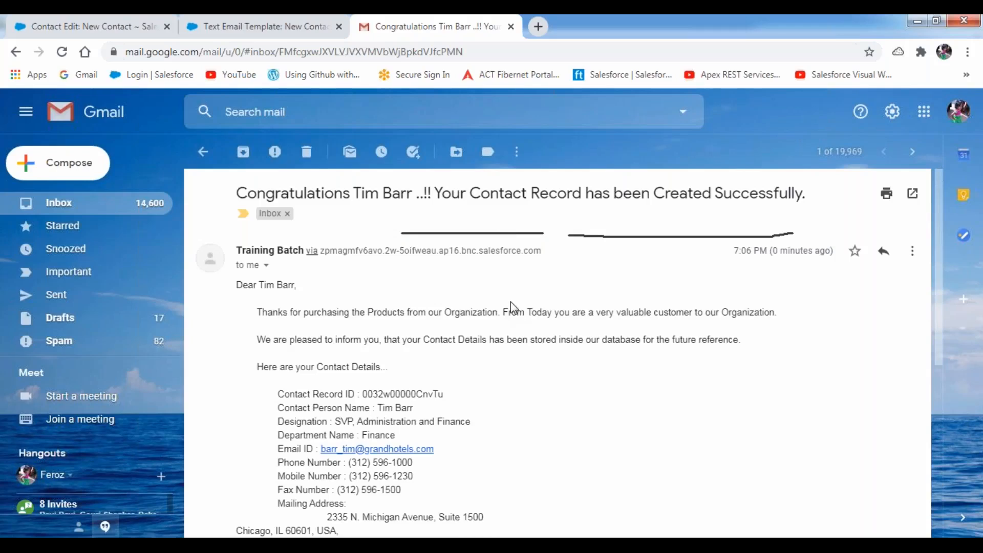
scroll(511, 308, "down", 1)
left_click_drag(260, 213, 298, 214)
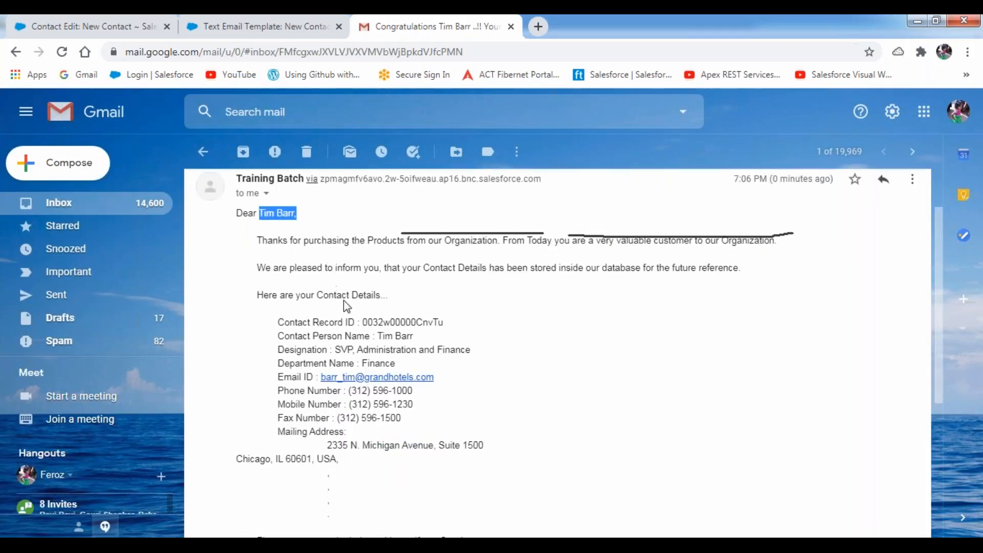
double_click(364, 295)
double_click(403, 322)
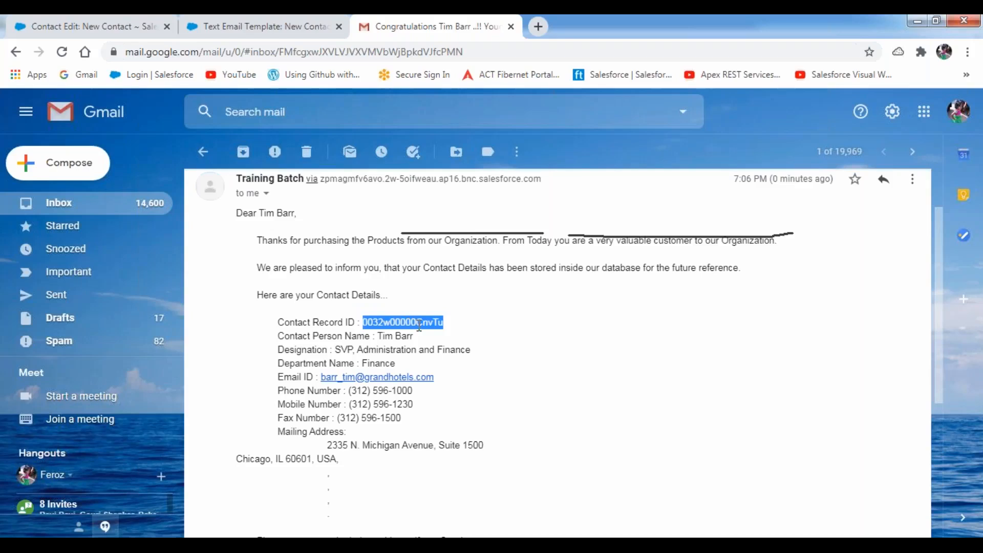
left_click_drag(376, 336, 413, 336)
left_click_drag(342, 349, 471, 350)
double_click(379, 364)
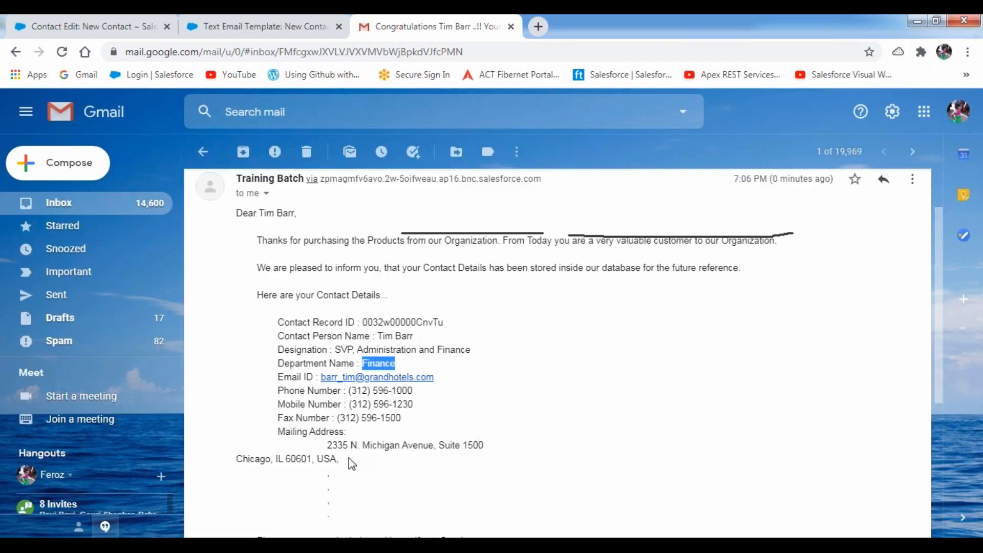
scroll(358, 453, "down", 4)
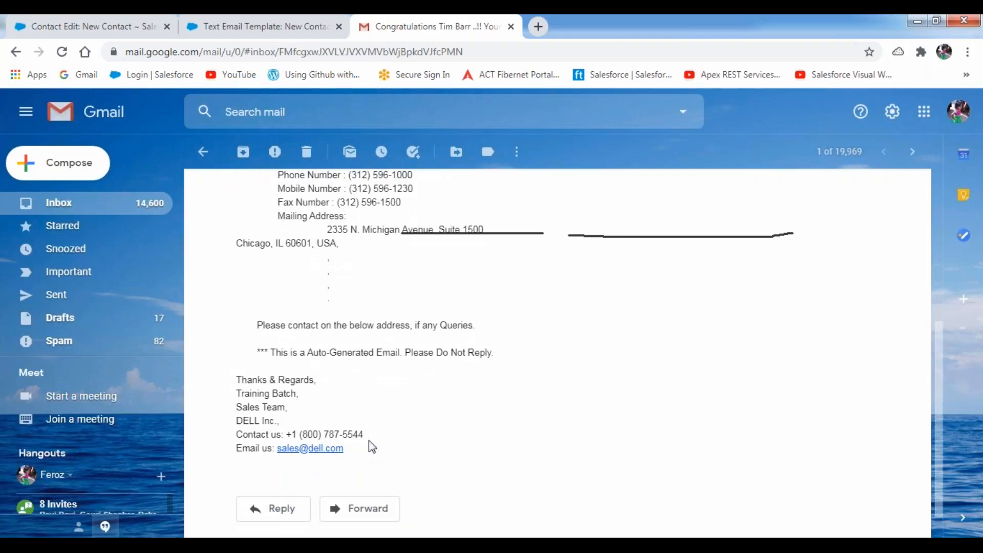
scroll(376, 432, "up", 5)
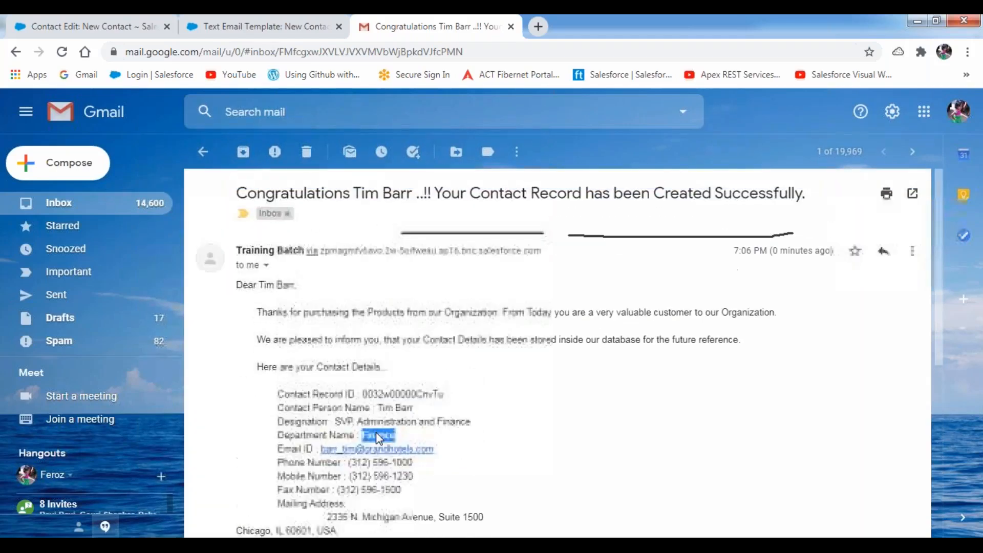
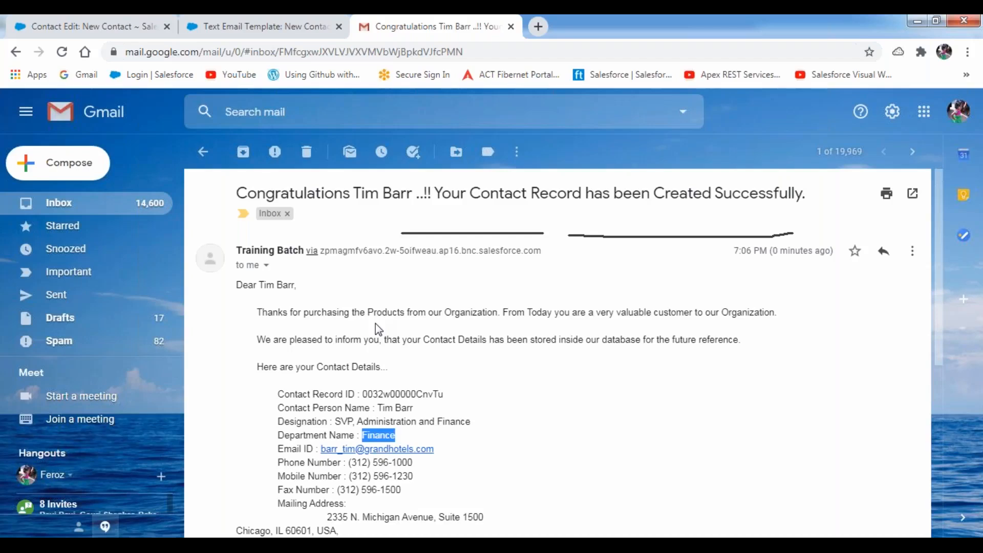
- Switch to the Salesforce New Contact Record Creation Notification Template page
left_click(225, 38)
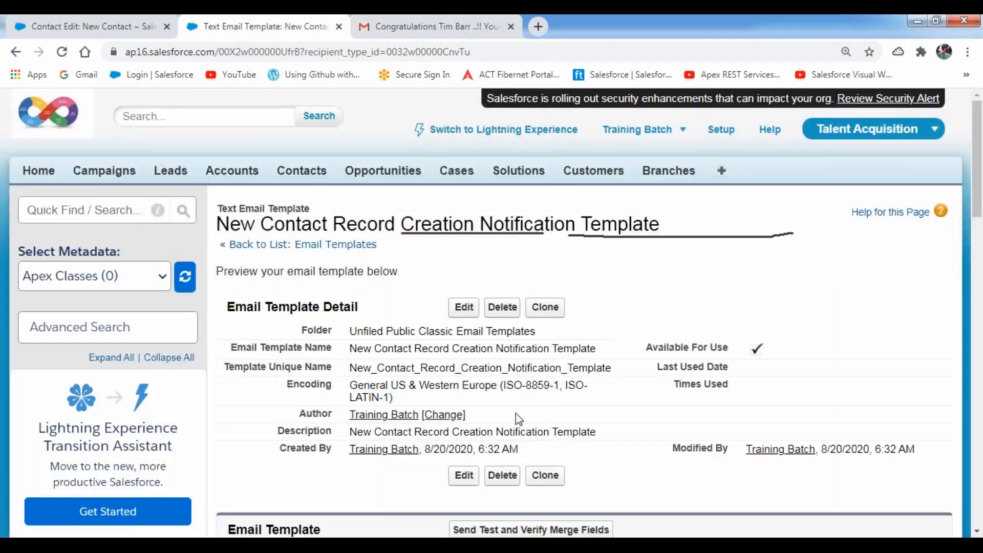
scroll(515, 414, "down", 4)
left_click(514, 315)
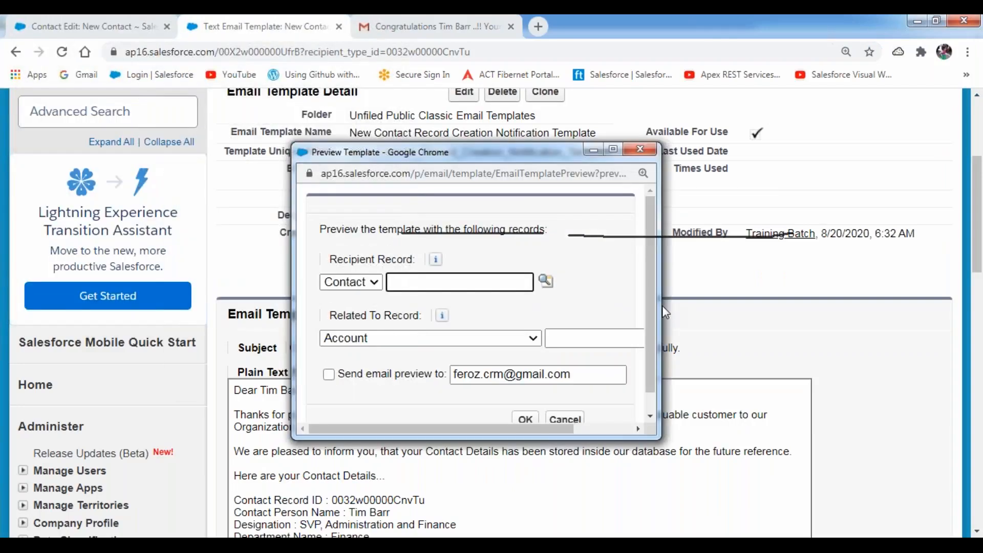
left_click_drag(665, 312, 797, 309)
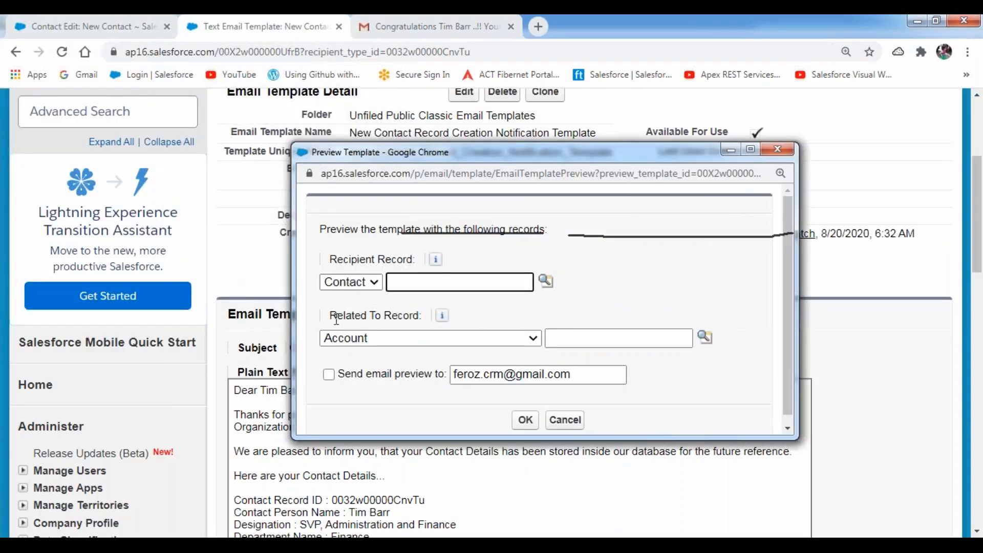
left_click_drag(329, 316, 424, 318)
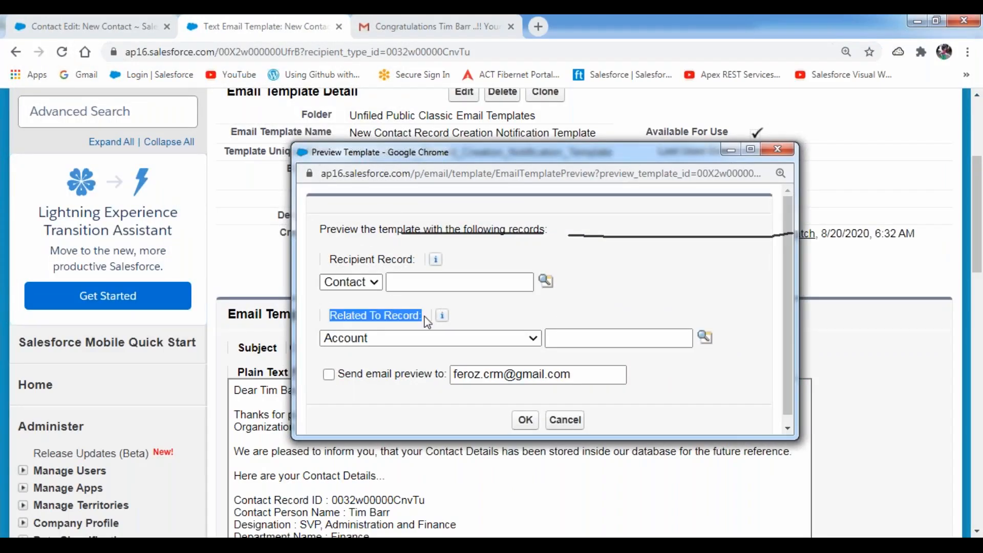
left_click(479, 342)
scroll(495, 220, "down", 1)
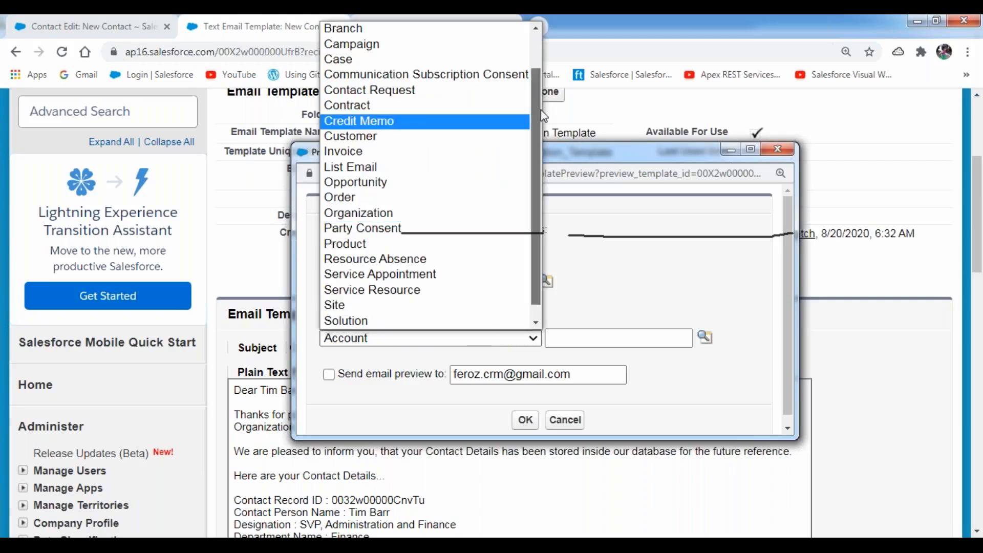
scroll(537, 201, "down", 1)
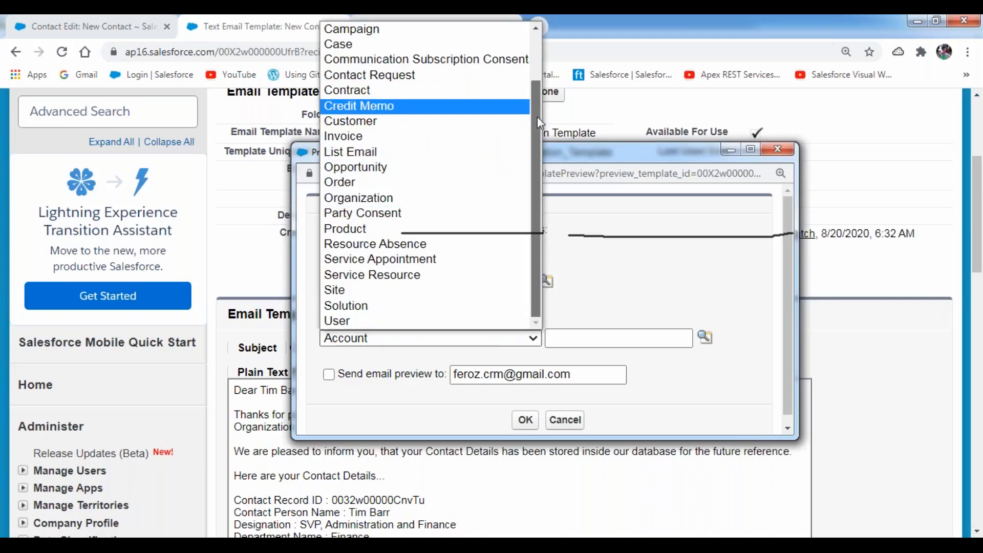
left_click_drag(537, 116, 536, 66)
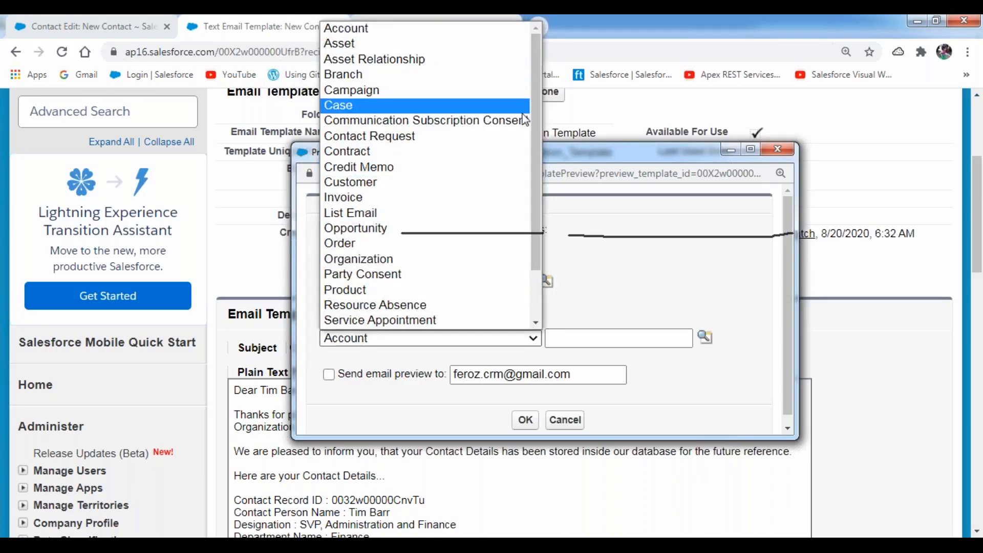
left_click(635, 159)
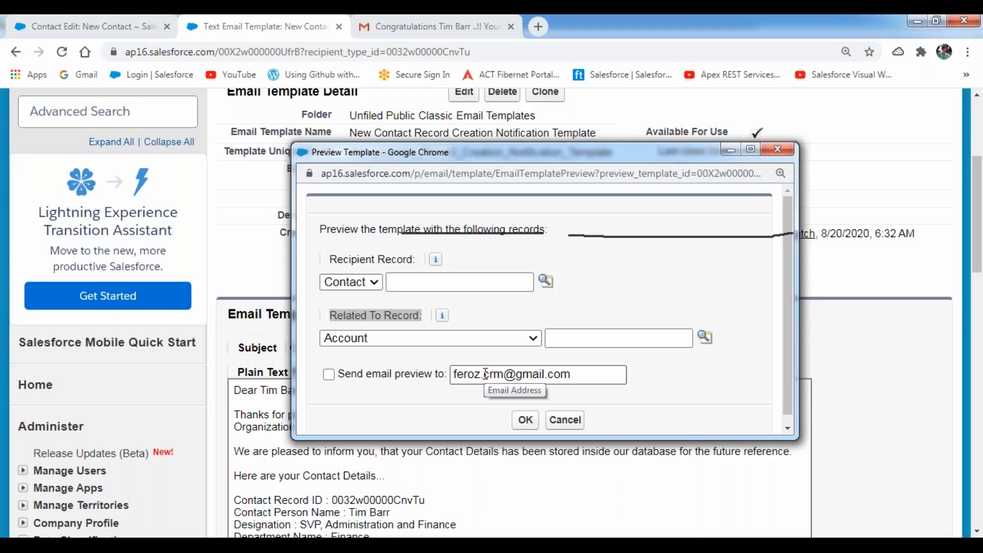
left_click(773, 157)
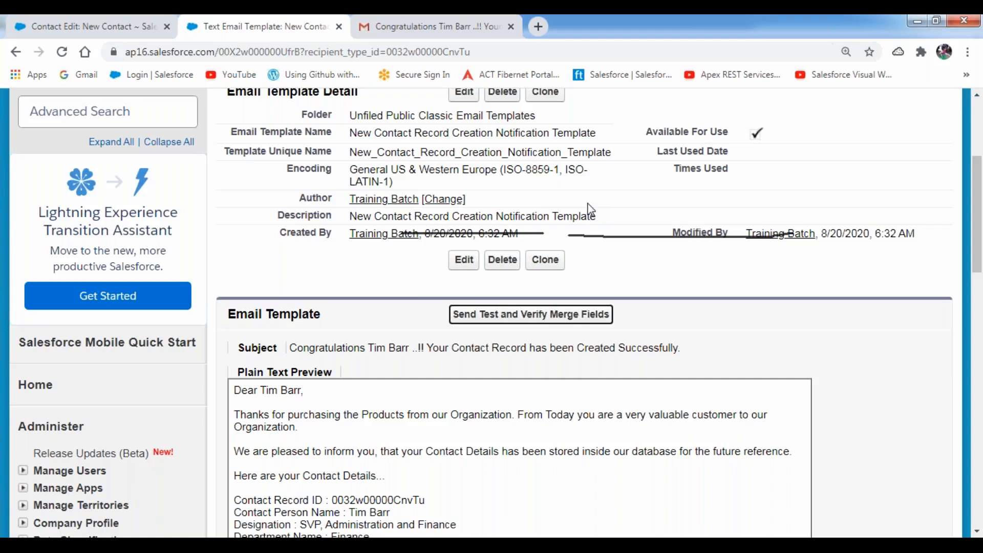
left_click(313, 283)
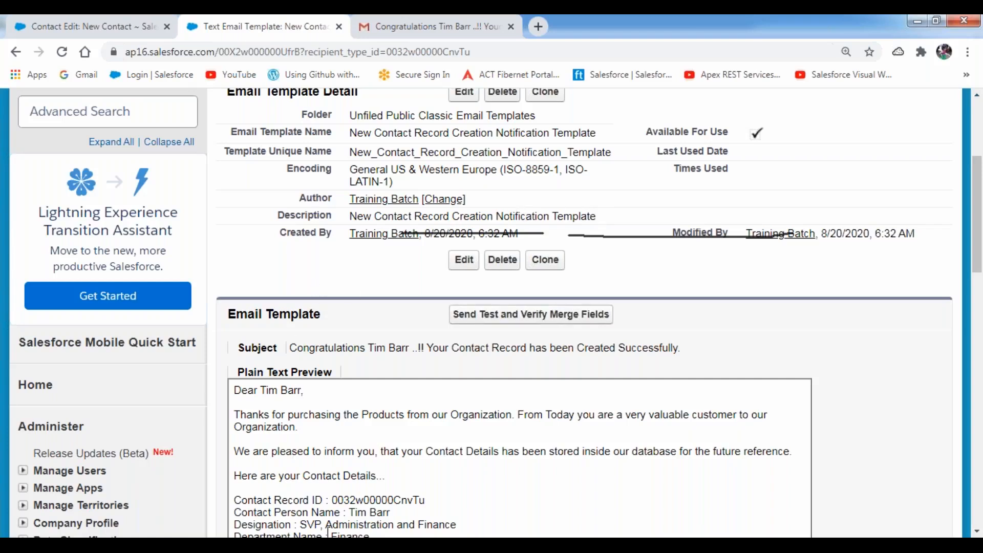
- Add a dashed-underlined 'Testing Process:' heading with the line 'Open the Email Template.'
key("alt+Tab")
scroll(136, 307, "down", 4)
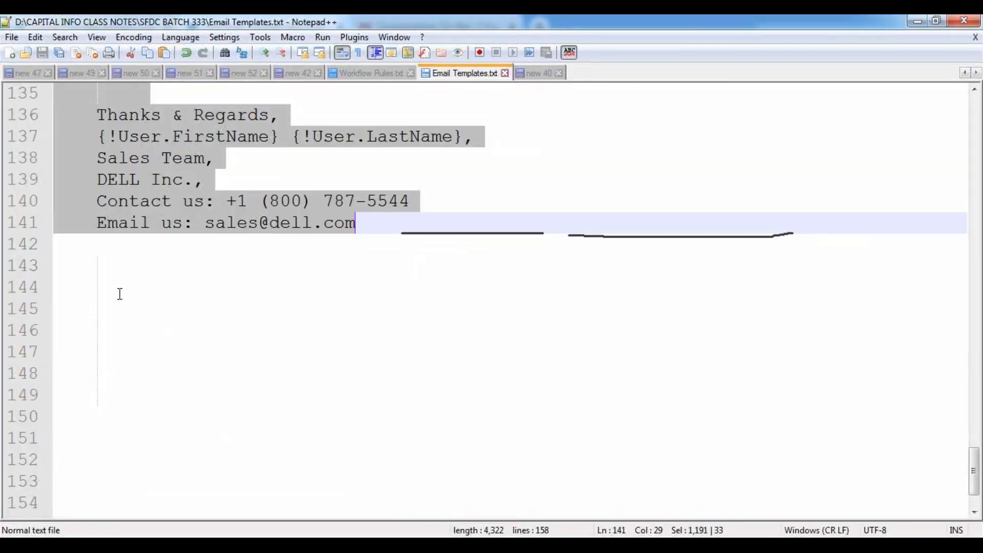
left_click(72, 267)
type("Tes")
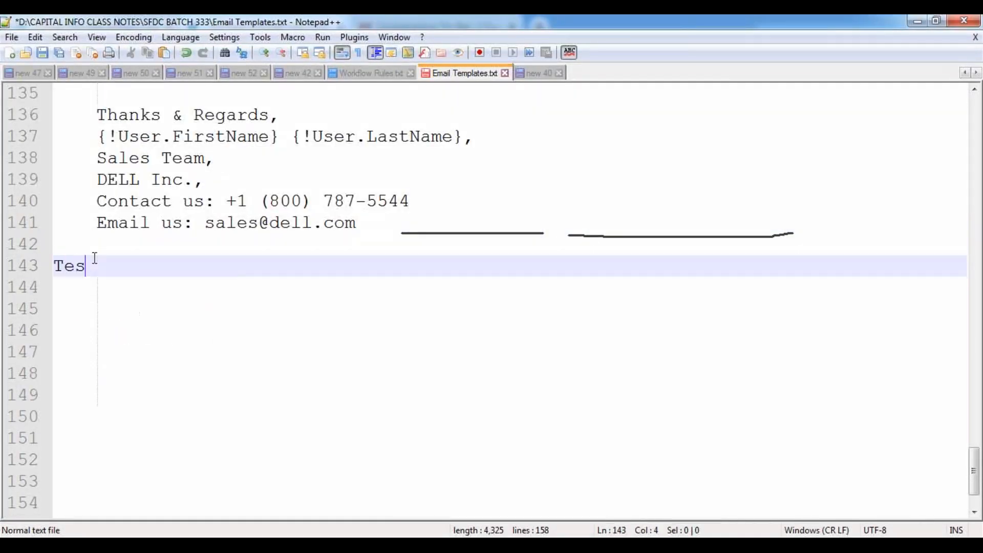
type("ting Process")
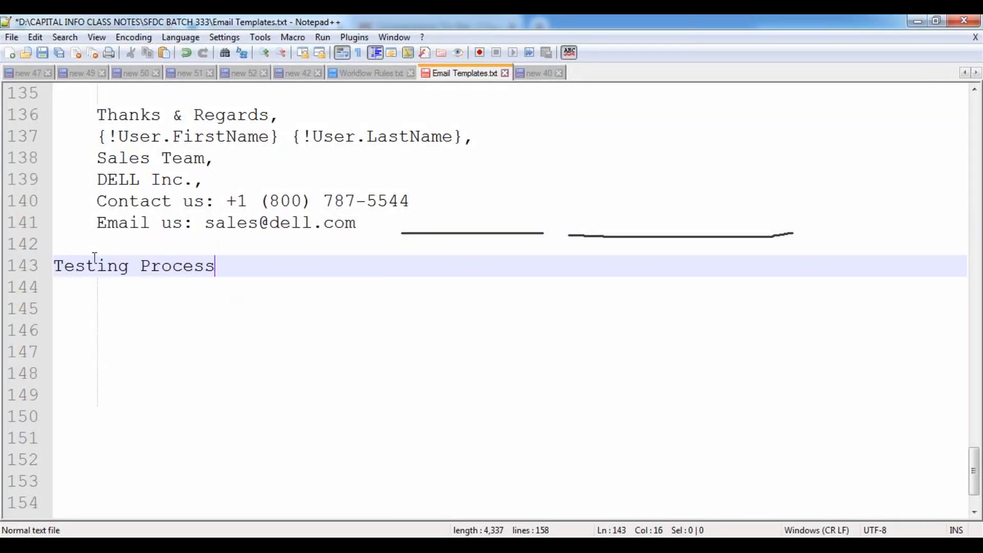
type(":")
key("Return")
type("--------------")
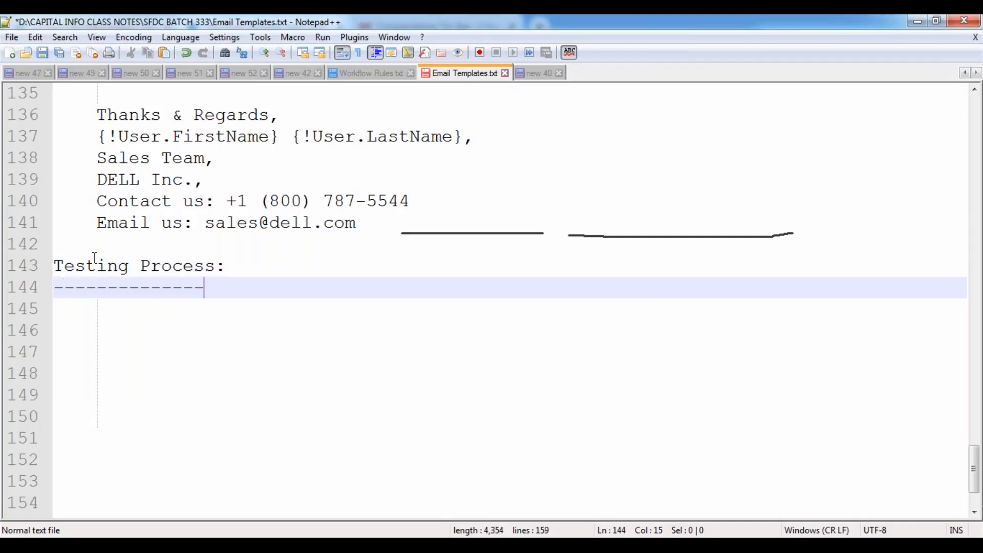
type("--")
key("Return")
key("Tab")
key("Tab")
key("Tab")
key("BackSpace")
key("BackSpace")
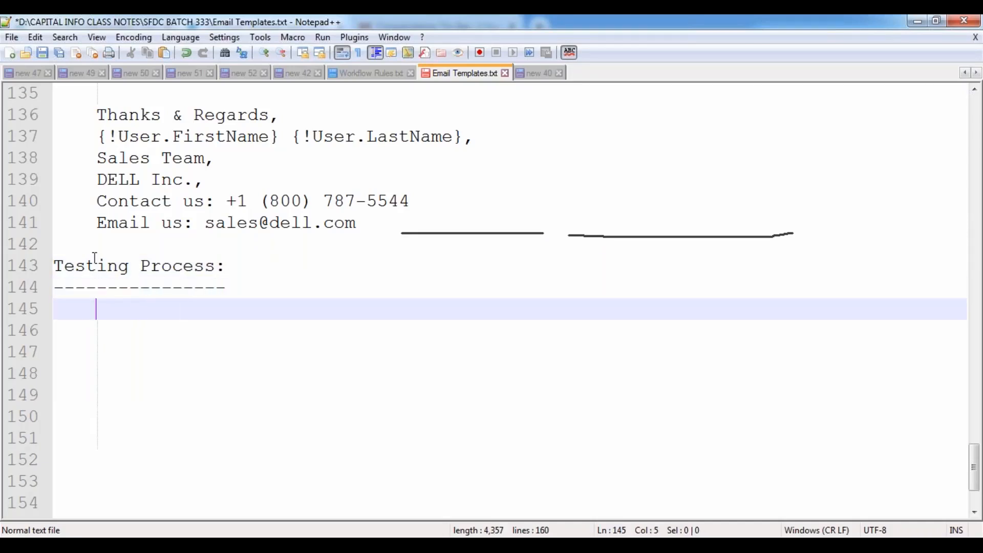
type("Open t")
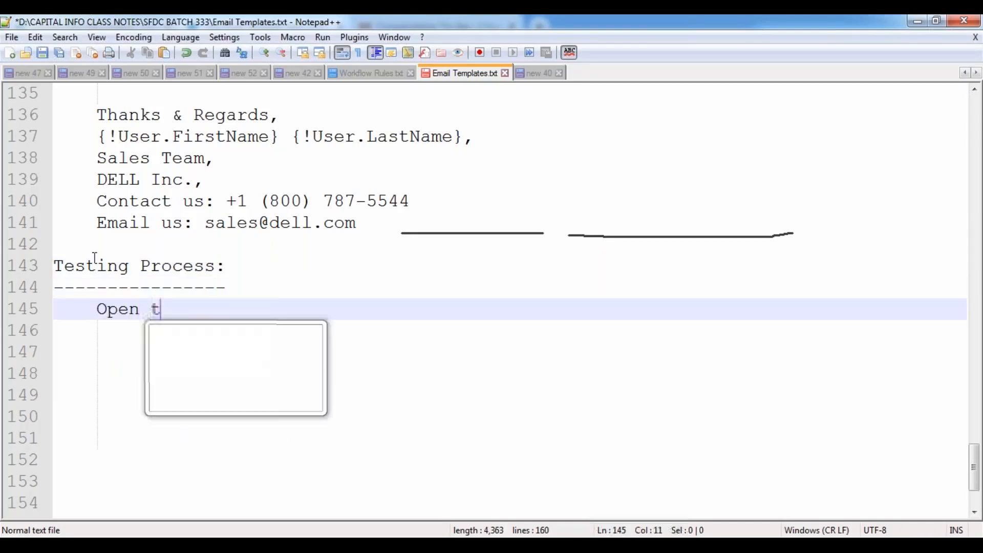
type("he Email Template")
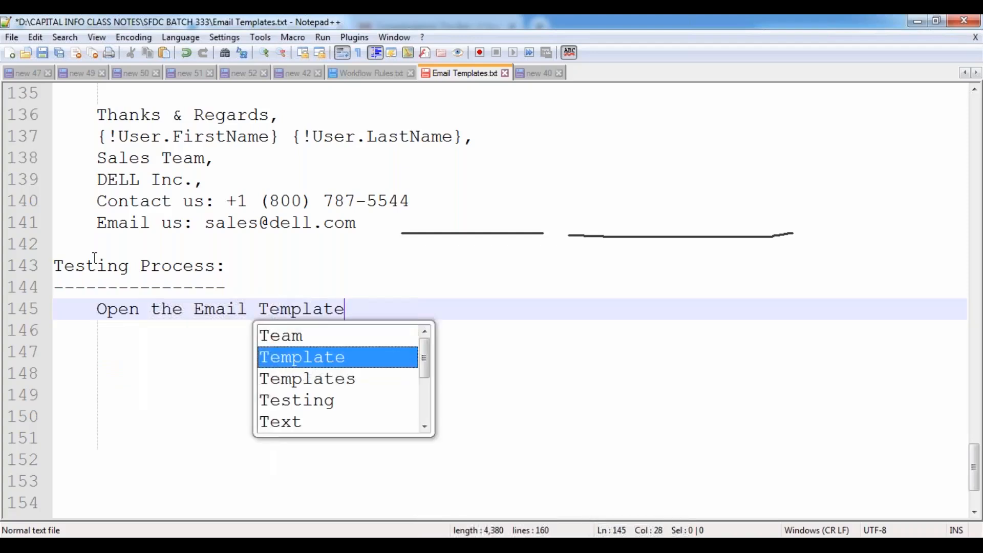
key("Escape")
type(".")
- List step 1 (click Send Test and Verify Merge Fields) and step 2 (Recipient Record set to Contact)
key("Return")
key("Tab")
type("1. ")
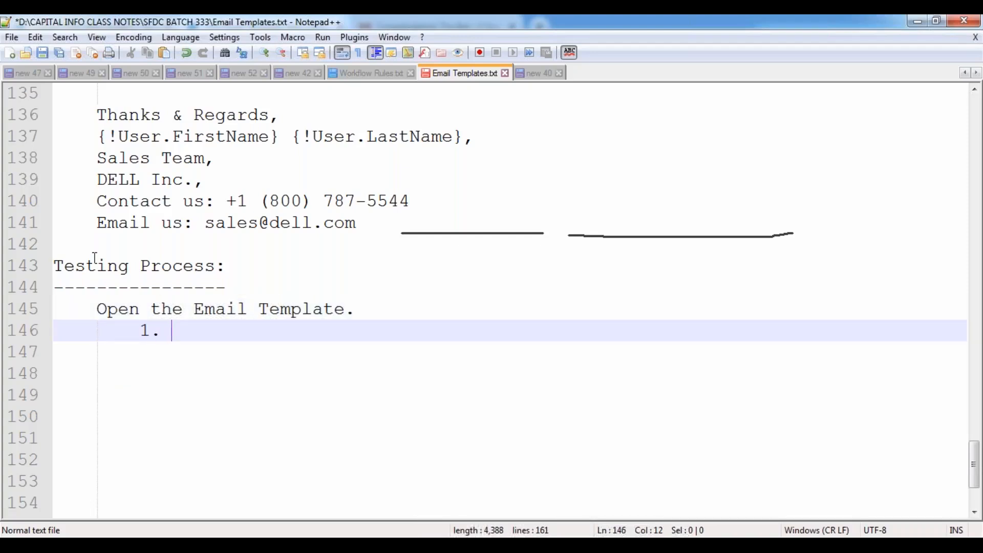
type("Click on \"")
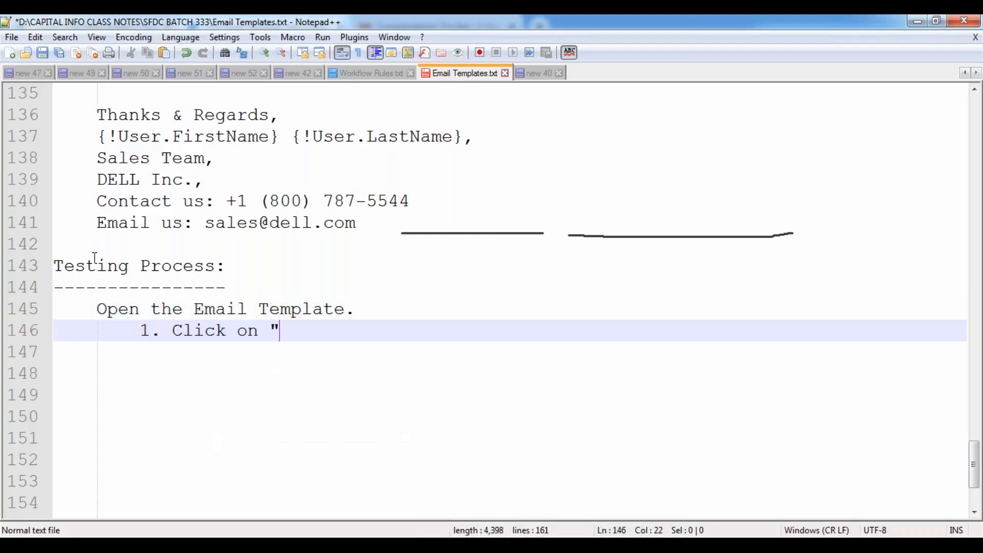
type("Send Tes")
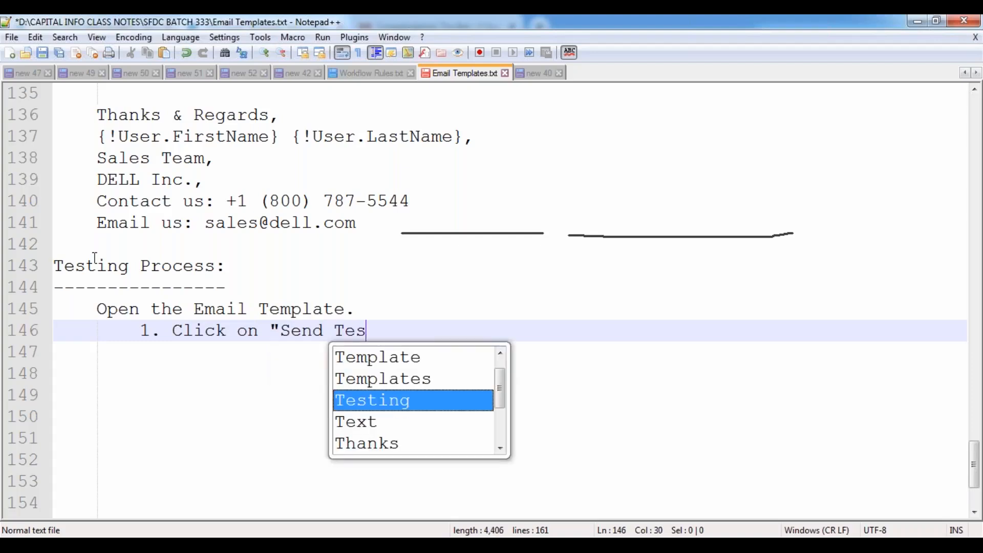
type("t and Verif")
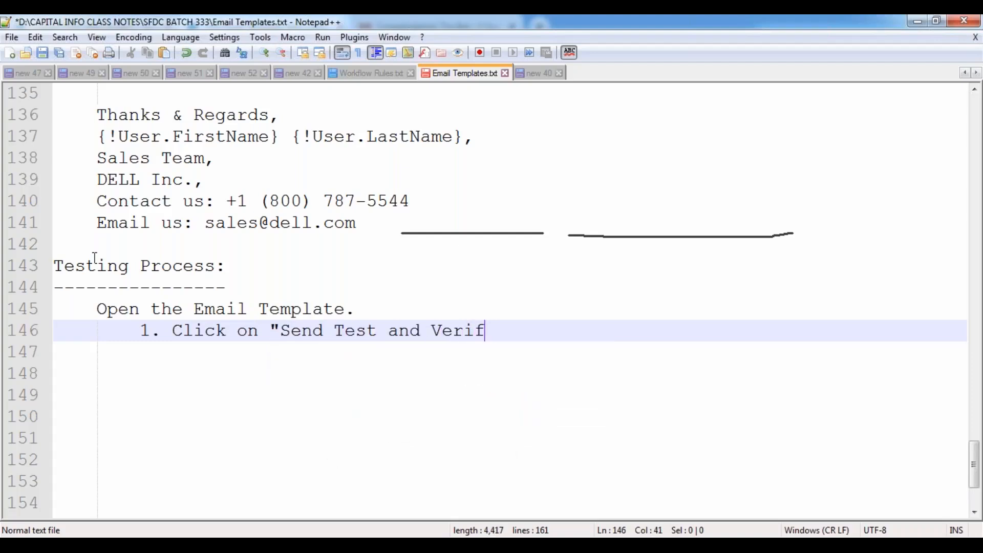
type("y Merge ")
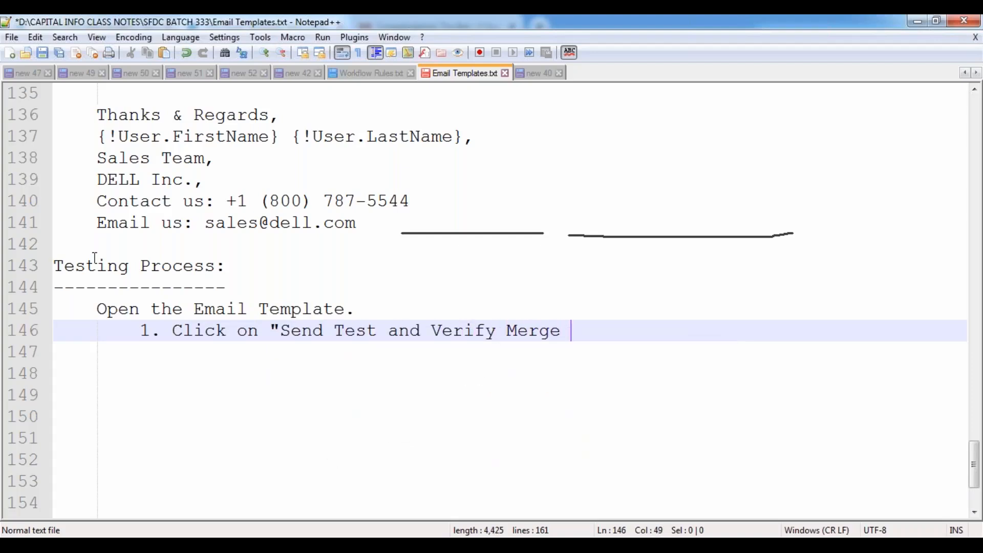
type("Fields\" button.")
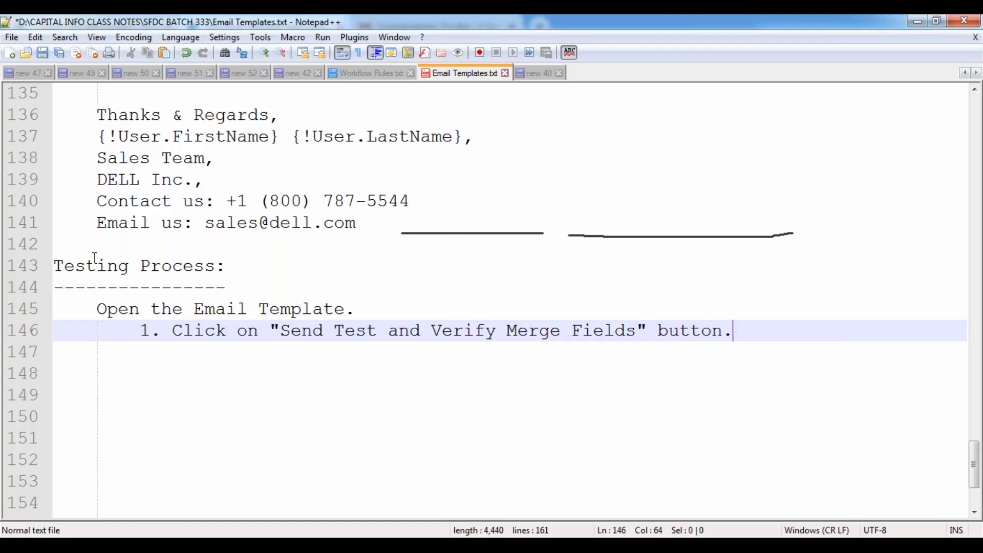
key("Return")
type("2")
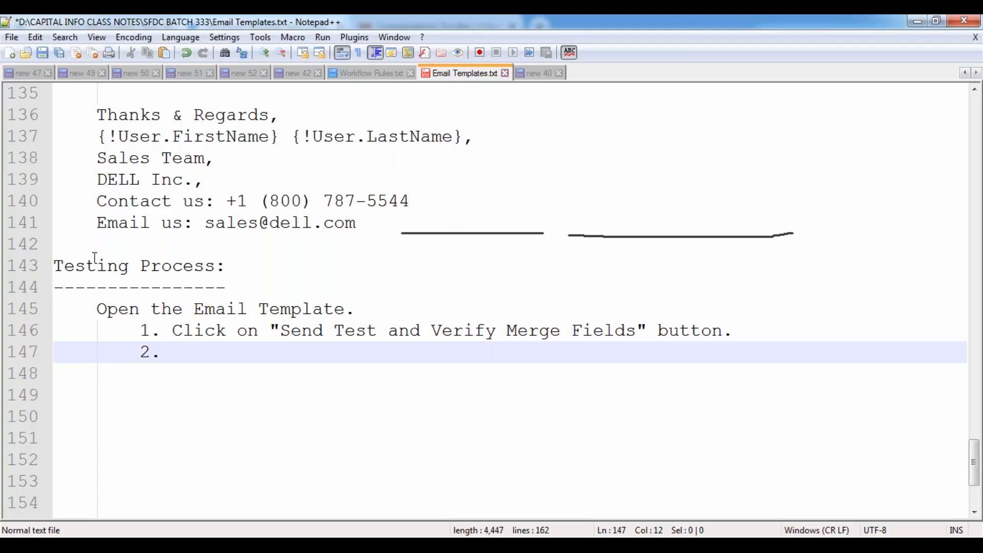
type(". S")
key("BackSpace")
type("Expand the ")
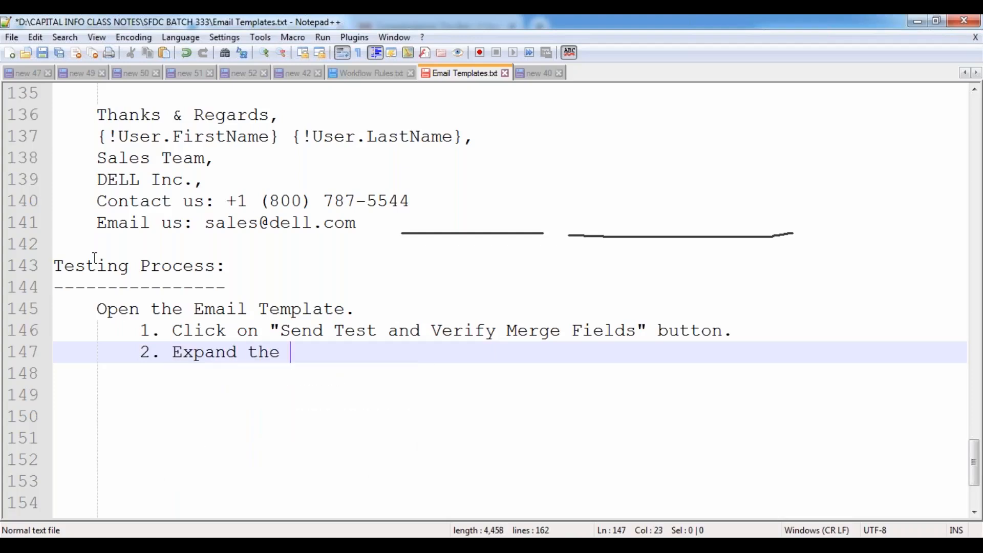
type("Picklist")
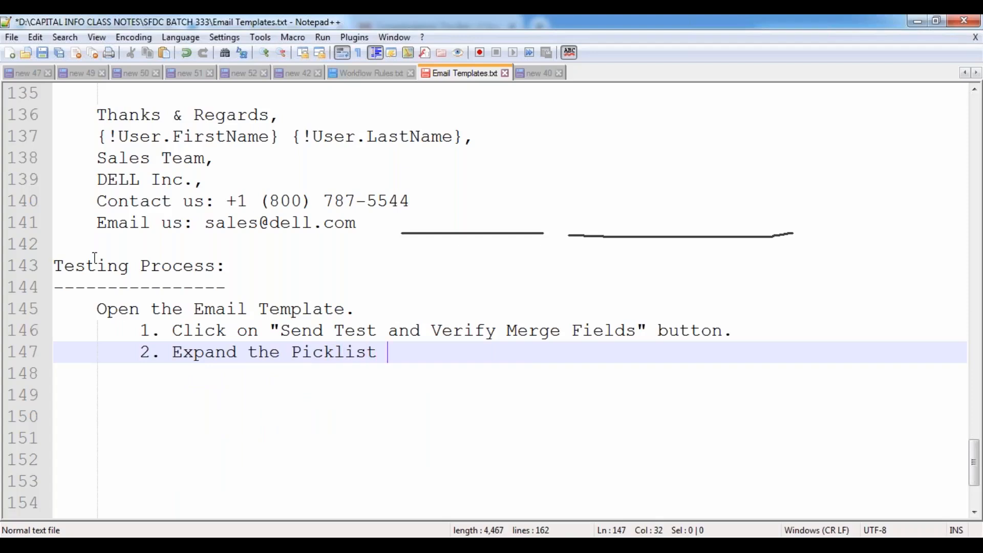
type(" \"Rec")
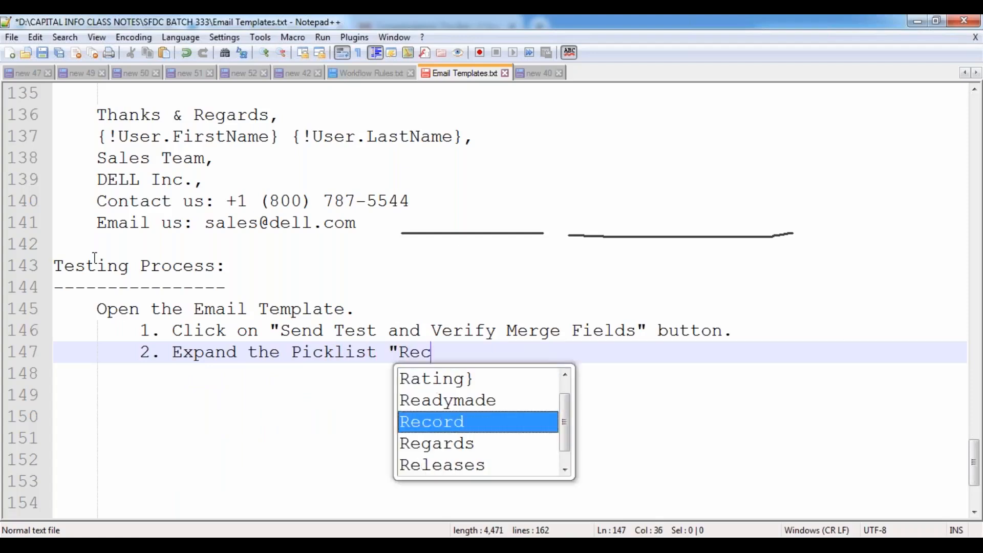
type("ipient Re")
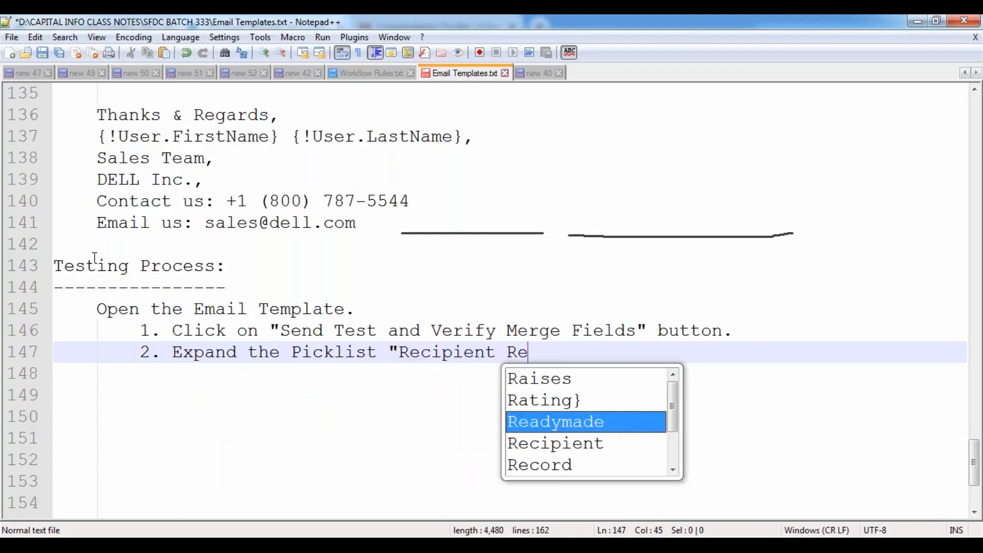
type("cord\"")
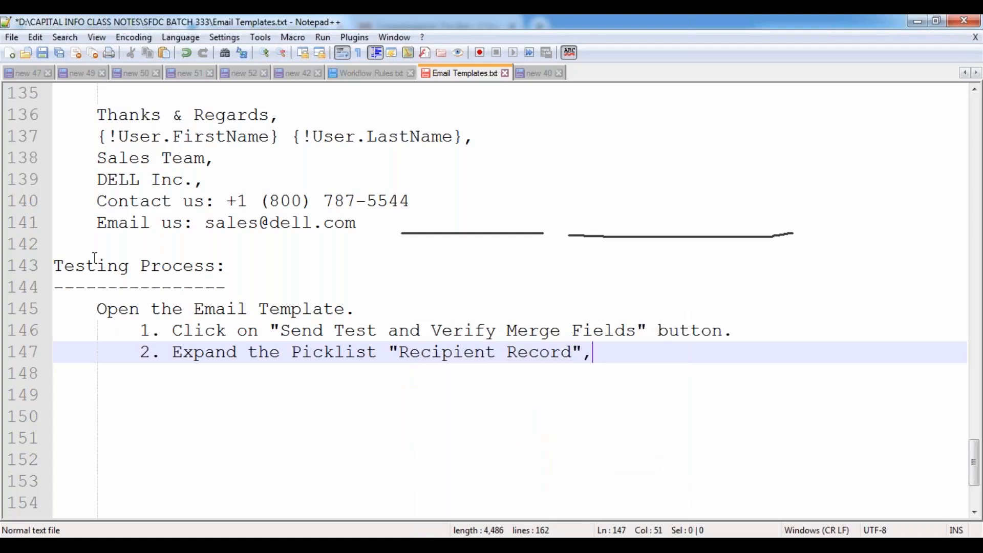
type(", and Select the Object as \"Contac")
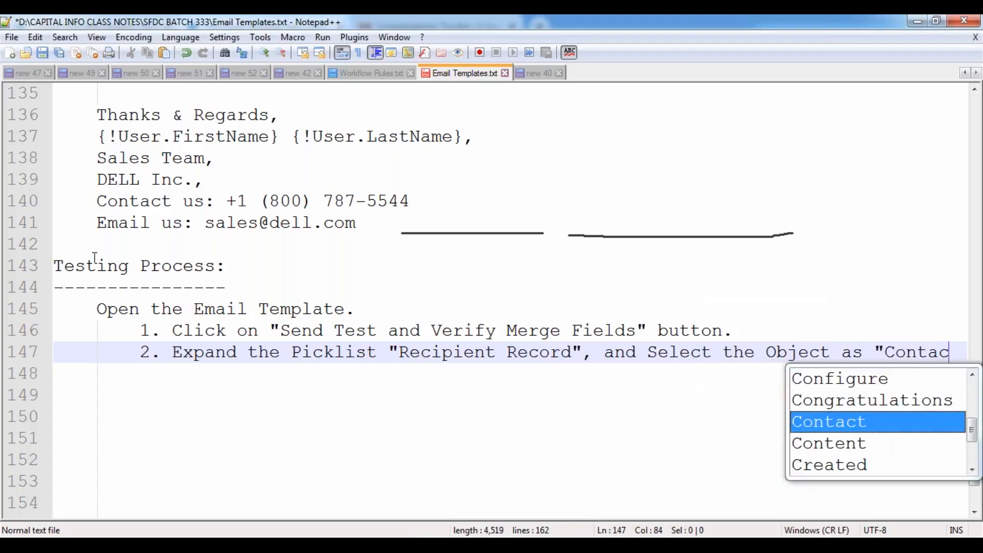
type("t\".")
key("Return")
- Add steps 3–6: pick a Contact via Lookup, enter the Email Id, tick Send Email Preview To, click Ok
type("3")
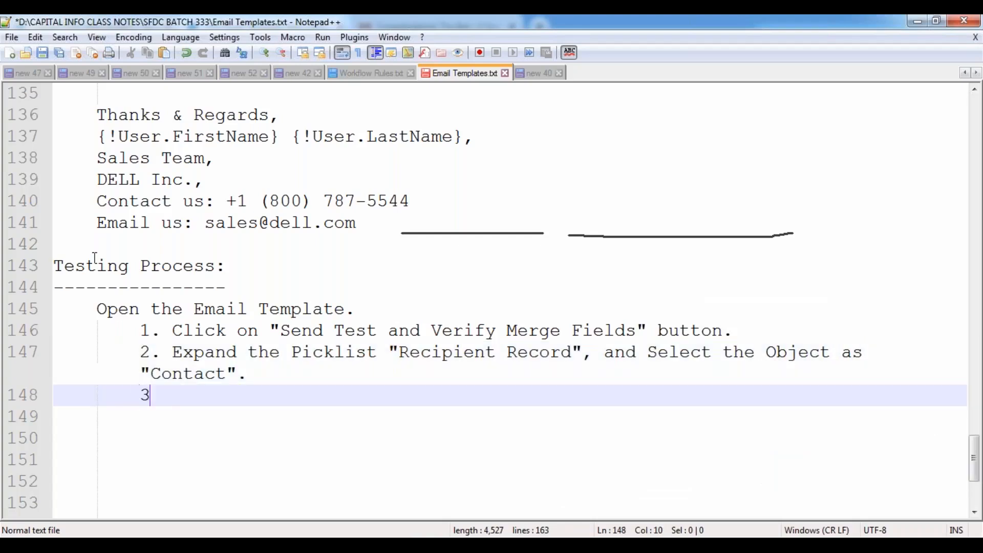
type(". Select any")
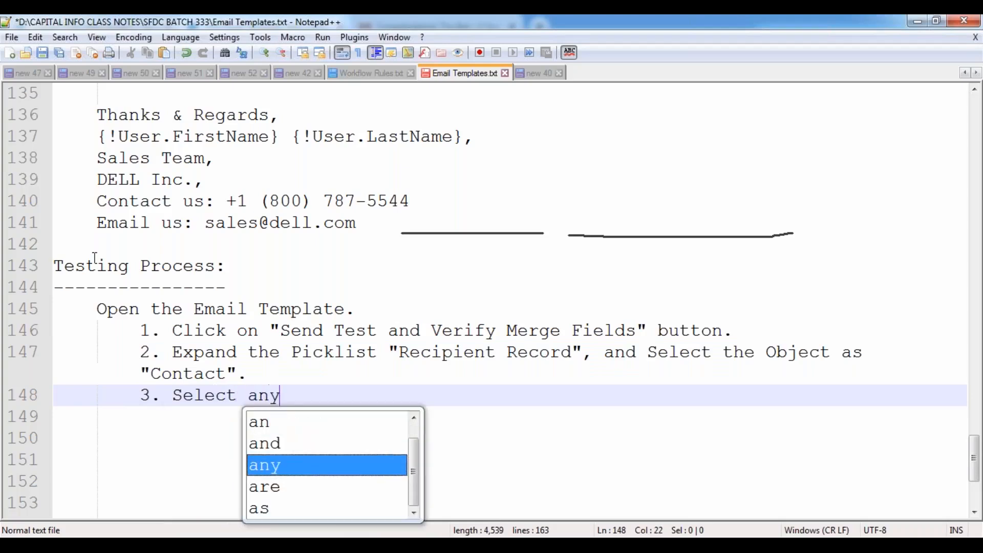
type(" of the Cont")
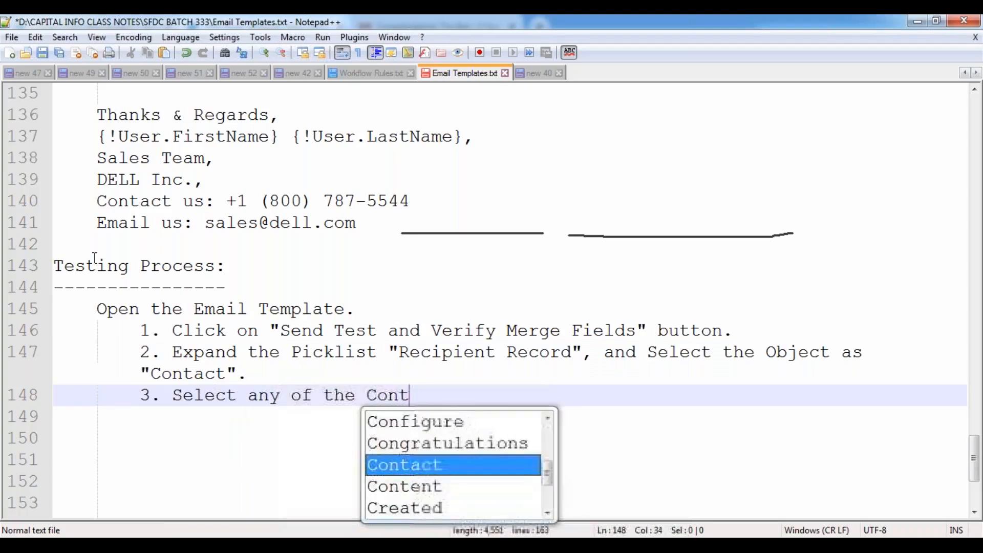
type("act Re")
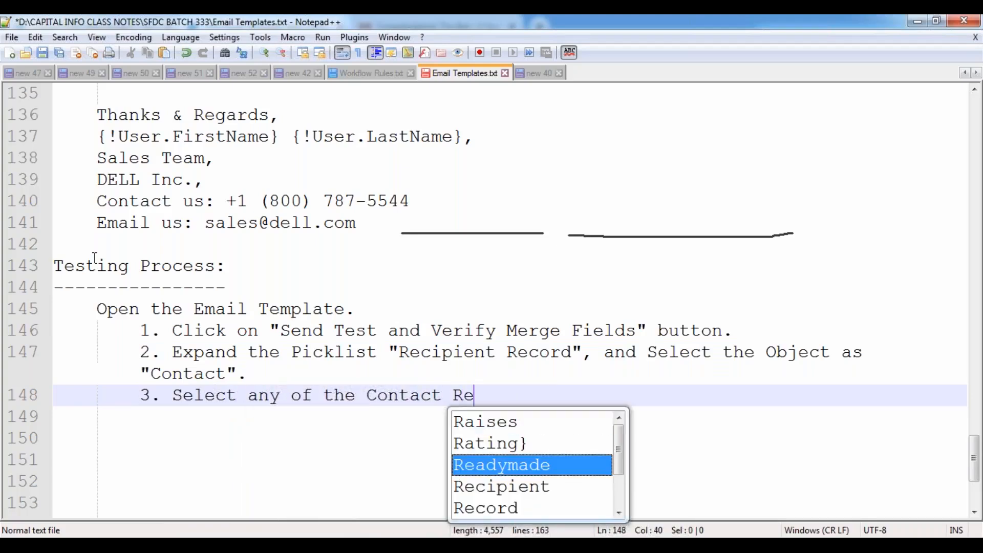
type("cord by ")
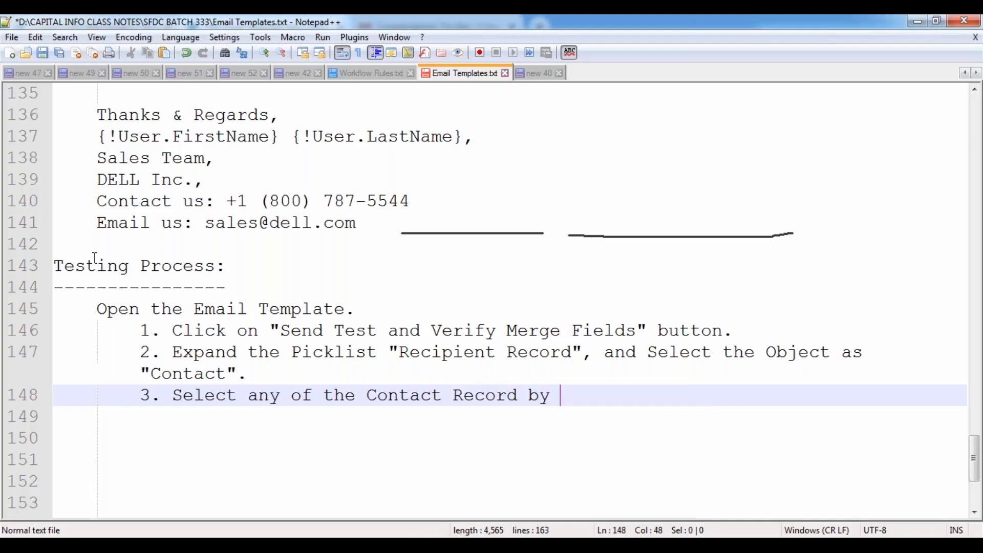
type("using Lo")
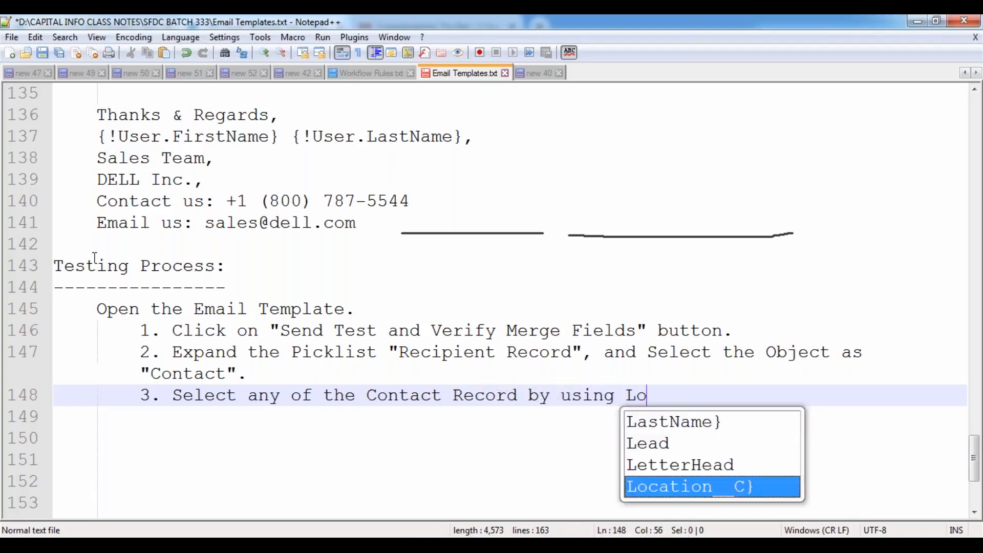
type("okup icon.")
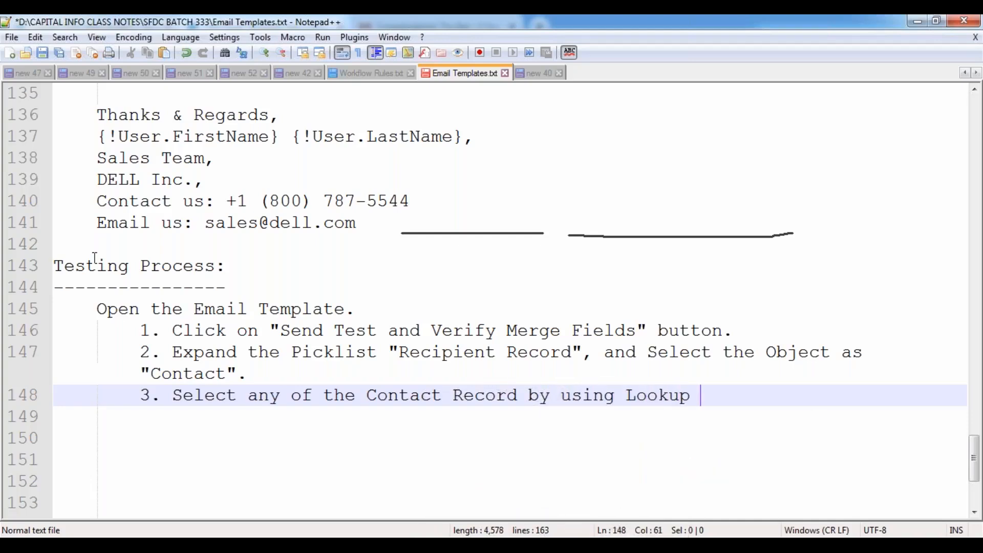
key("Return")
type("4. ")
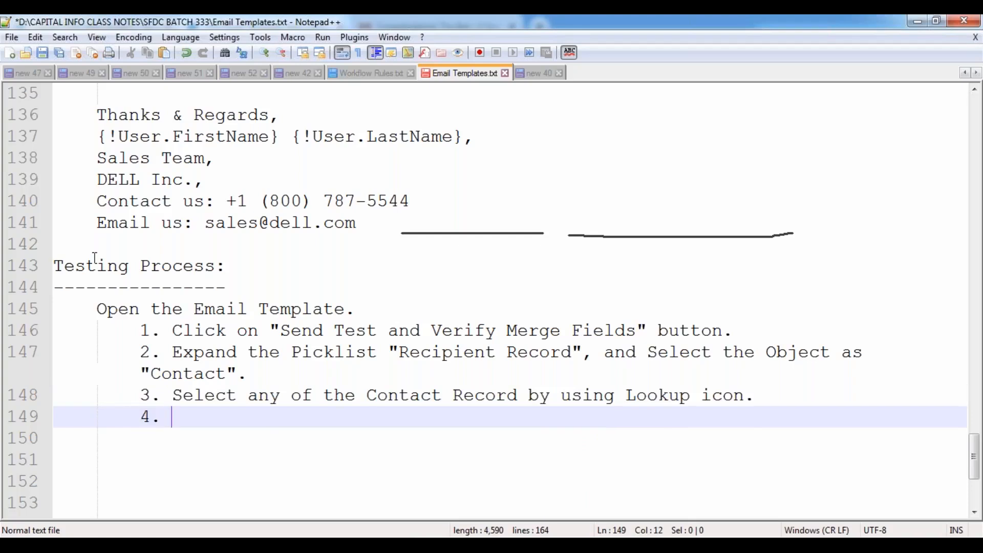
type("Enter the Email Id inside the ")
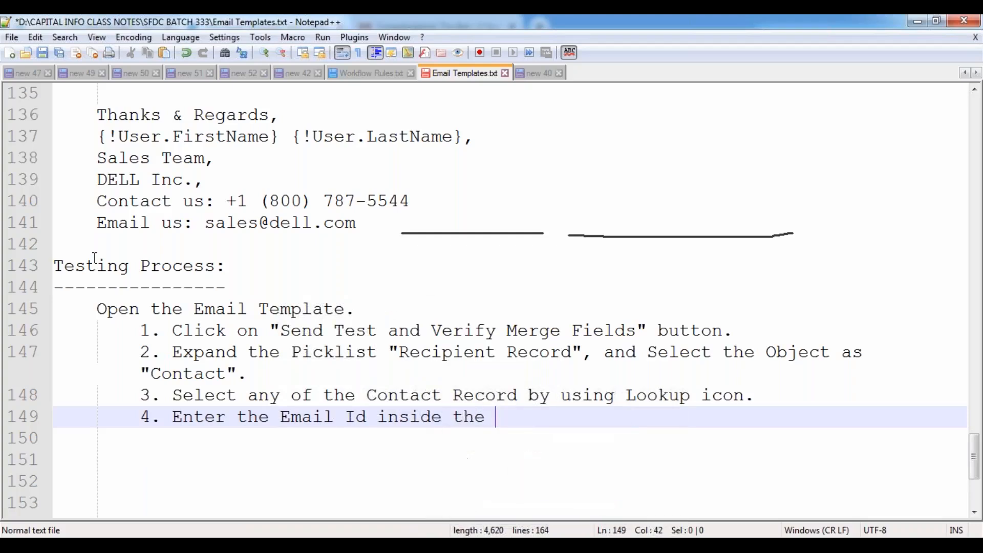
type("TextBox.")
key("Return")
type("5. Select the Checkbox \"Send E")
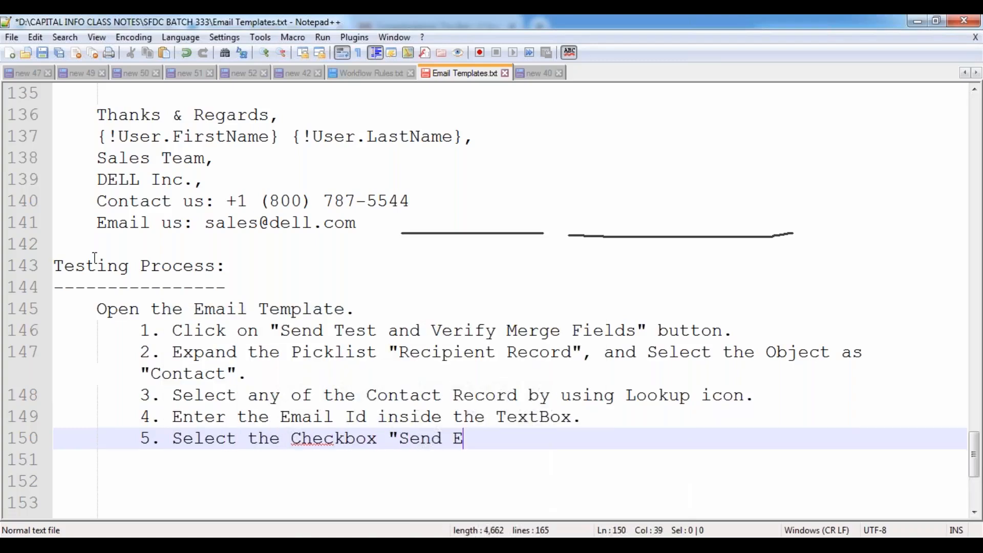
type("mail Pre")
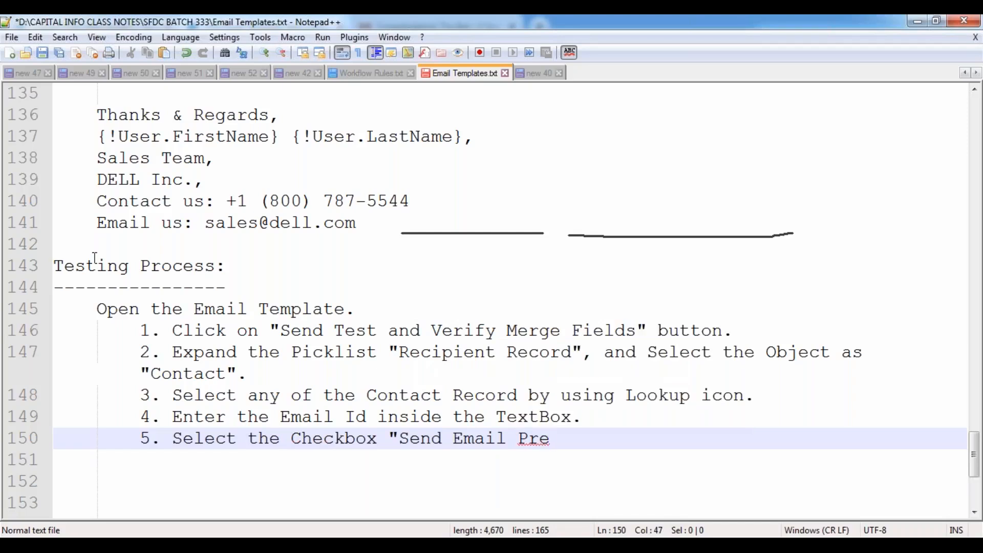
type("view To\".")
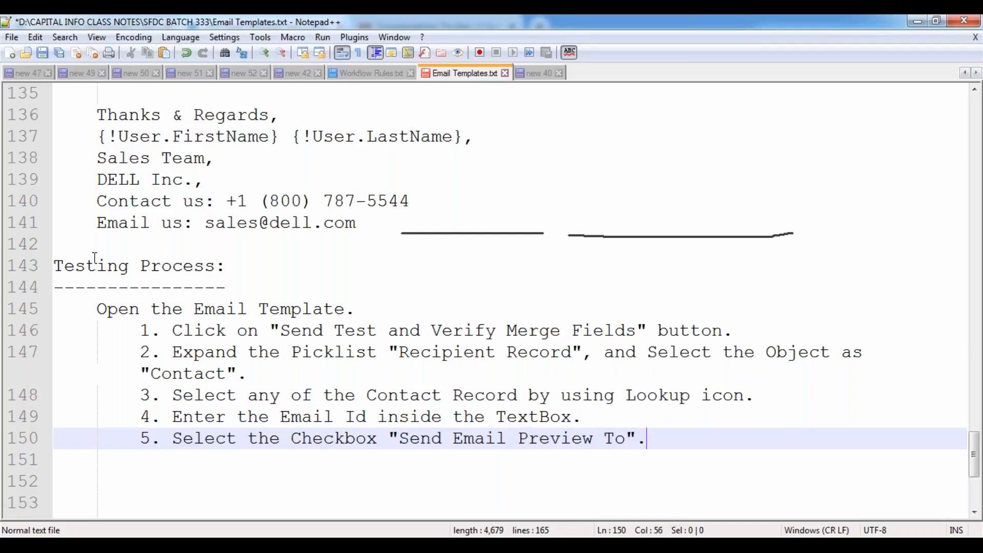
key("Return")
type("6. Clcik")
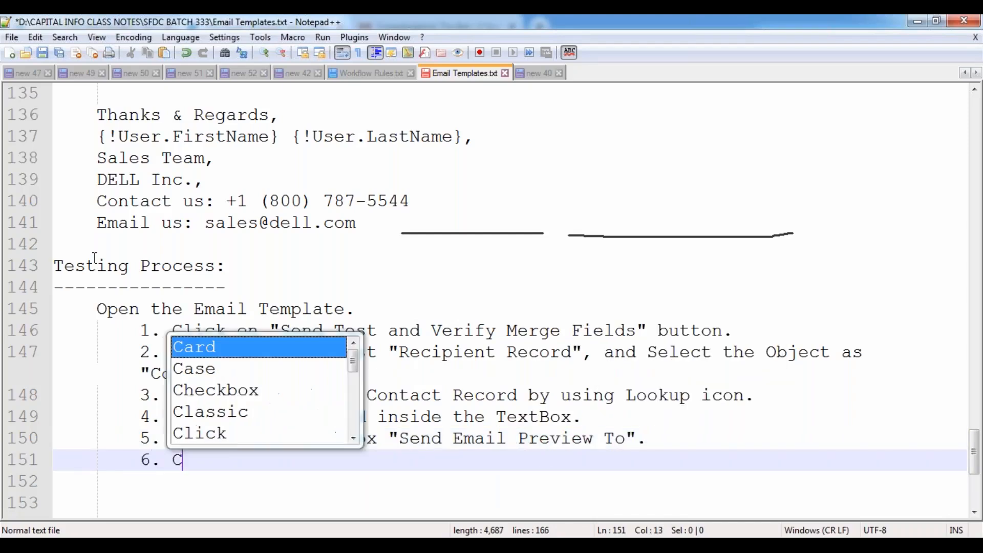
key("BackSpace")
key("BackSpace")
key("BackSpace")
type("ic")
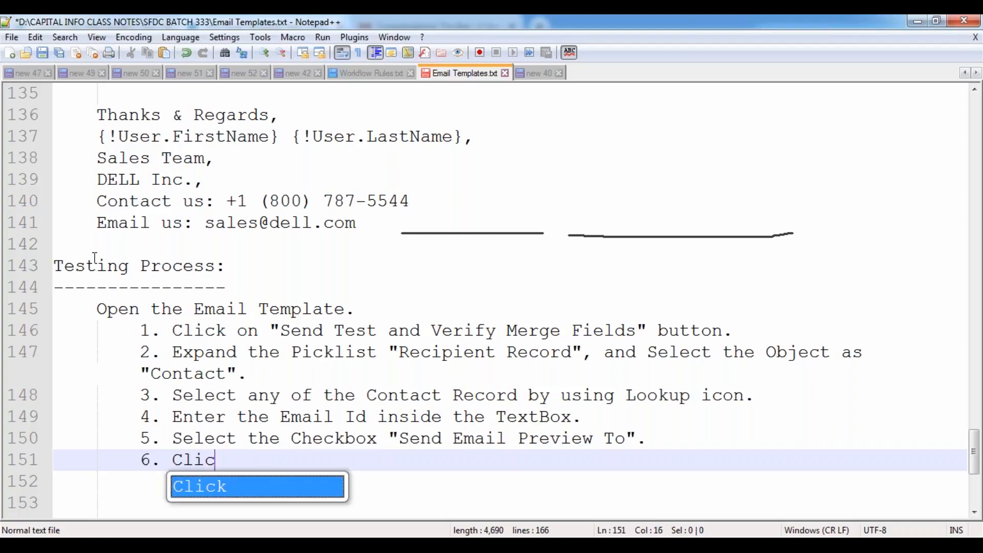
type("k on \"Ok\" button.")
key("Return")
key("Return")
key("BackSpace")
key("BackSpace")
- Write an 'Observation:' note that the notification goes to the specified email id with specified content and subject, then save
type("Observation:")
key("Return")
key("Tab")
type("It")
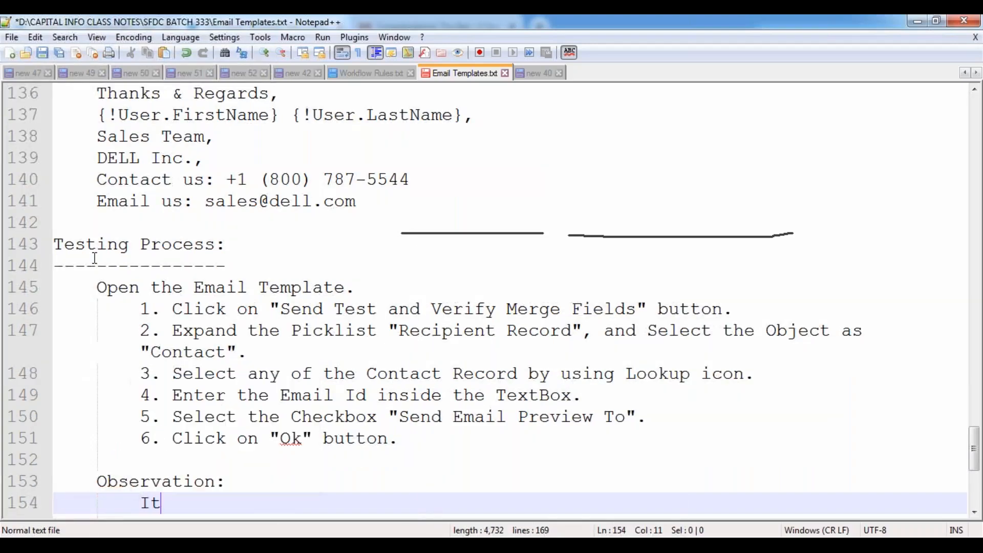
type(" will send the ")
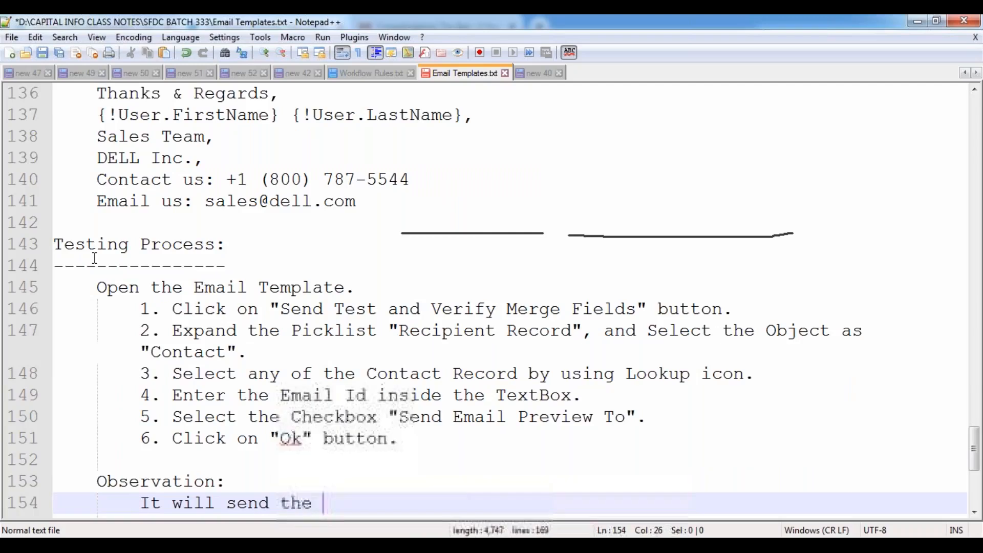
type("Email Noti")
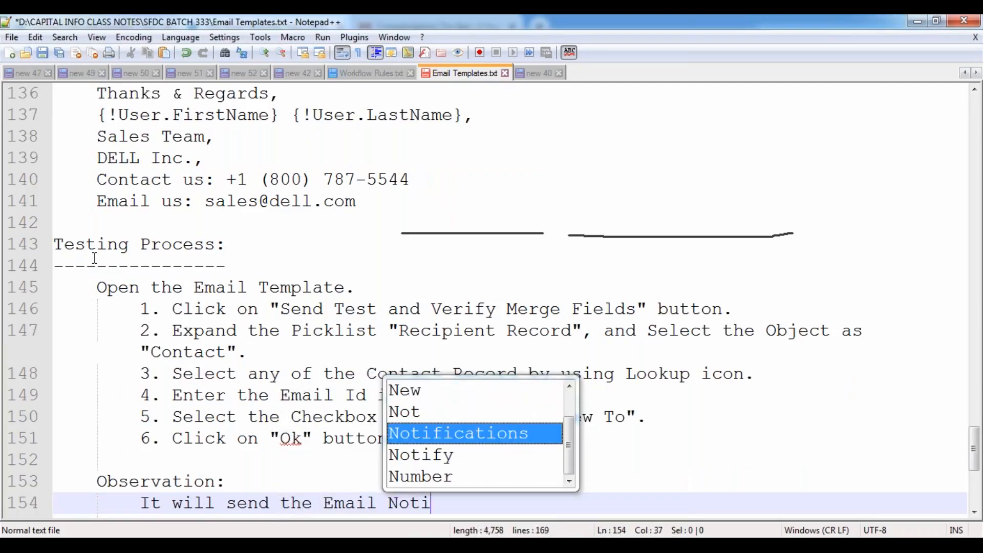
type("fication to t")
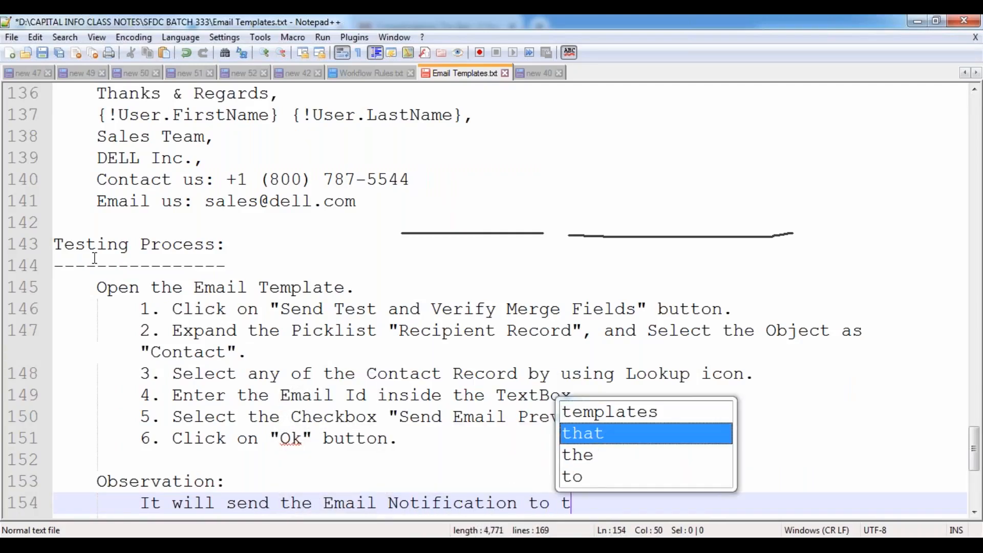
type("he specified email if")
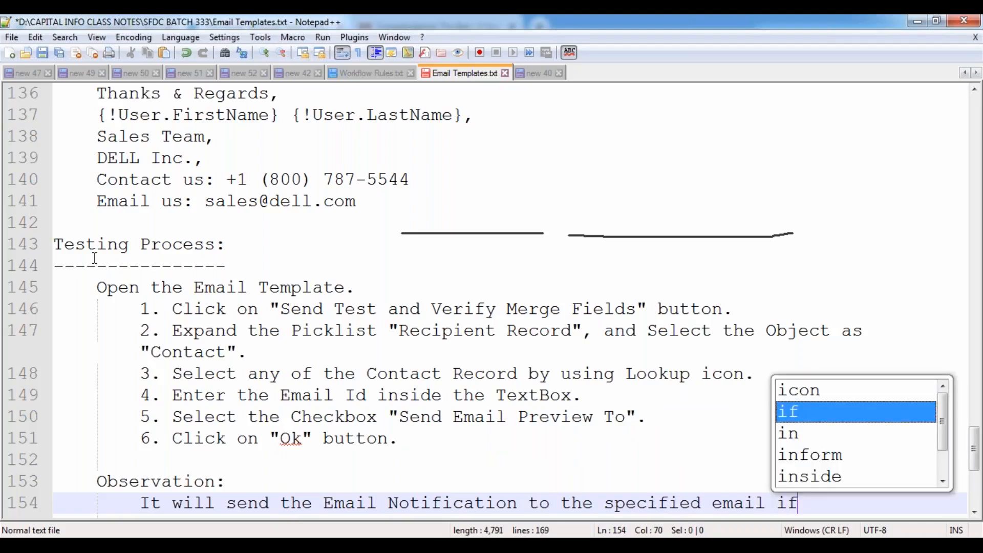
key("BackSpace")
type("d with the spe")
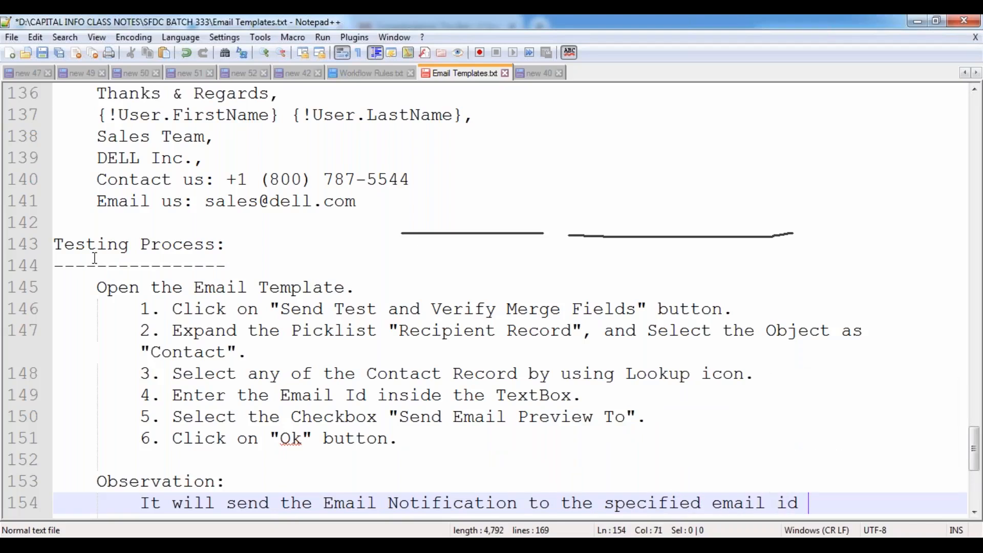
type("cified ")
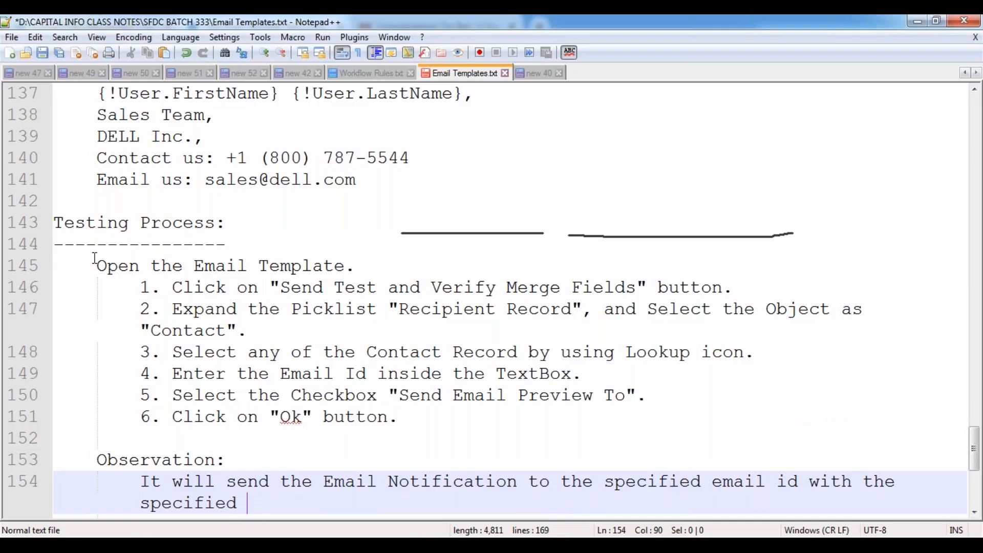
type("content and s")
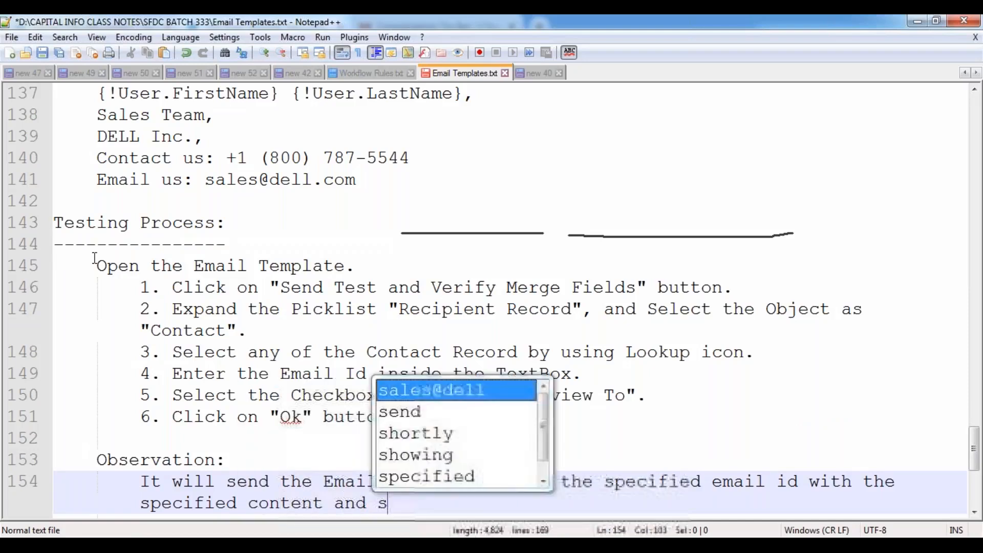
type("ubject.")
key("Return")
key("Return")
key("Return")
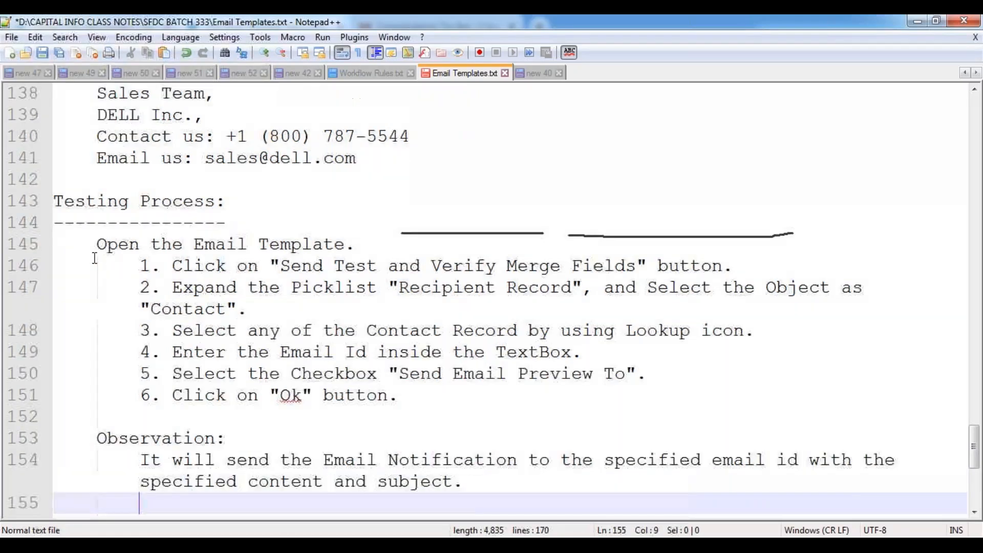
key("ctrl+s")
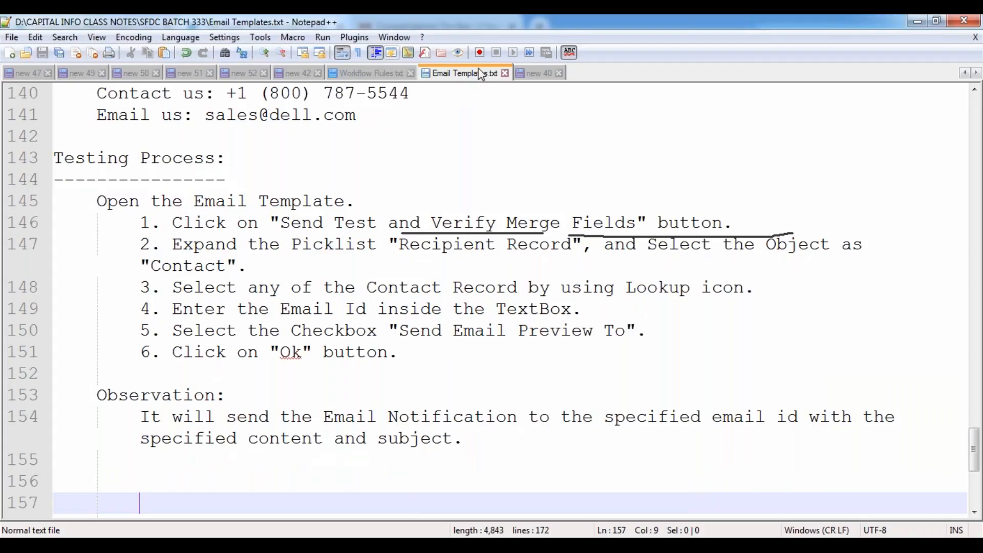
left_click(529, 24)
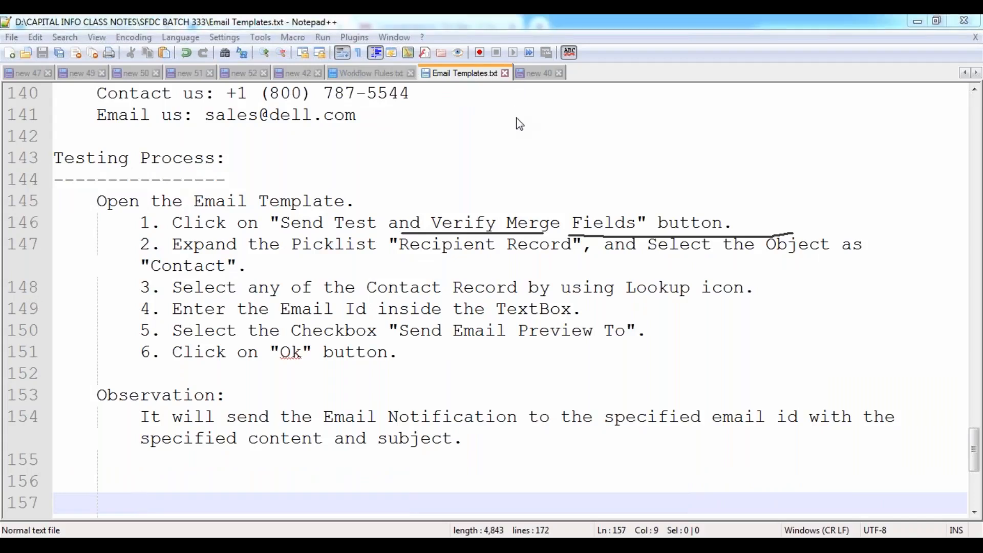
left_click(516, 119)
left_click(367, 288)
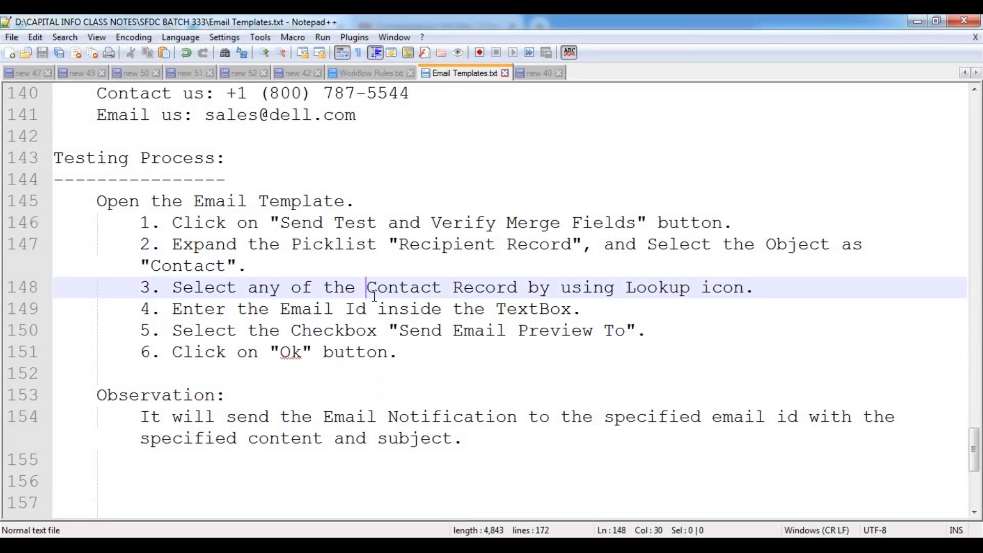
scroll(373, 293, "down", 3)
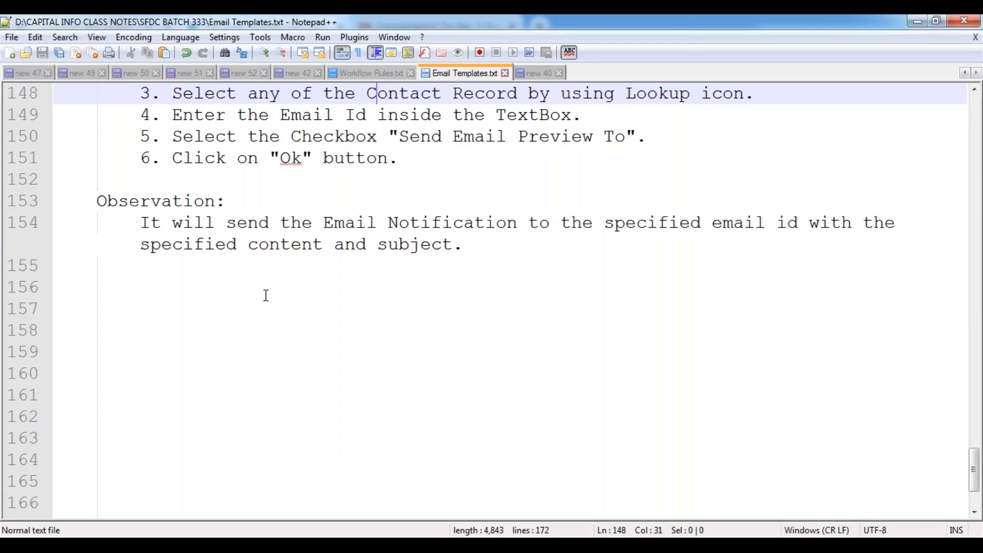
left_click(63, 286)
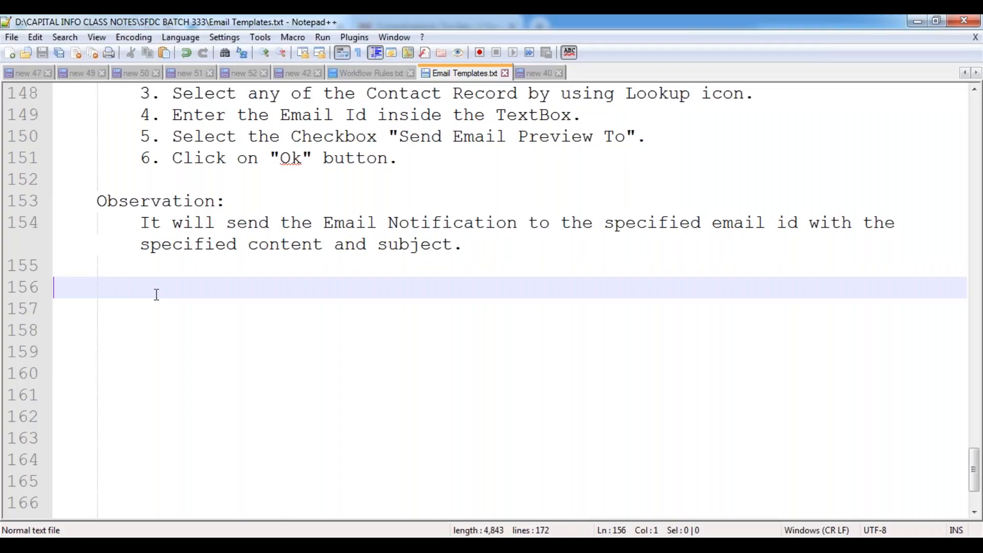
- Add an 'Assignments:' heading underlined with a row of equals signs
type("Assignments:")
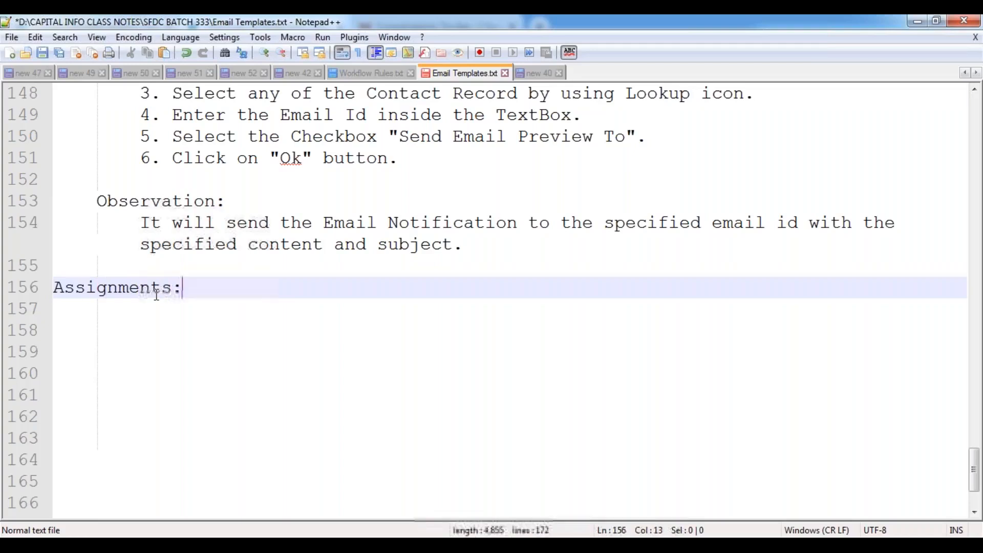
key("Return")
type("==============")
key("BackSpace")
key("BackSpace")
key("BackSpace")
type("=")
key("Return")
key("Tab")
key("Tab")
- Write assignment 1: an Email Template notifying the Lead Person on Lead creation, embedding Lead Record details
type("1. Configure")
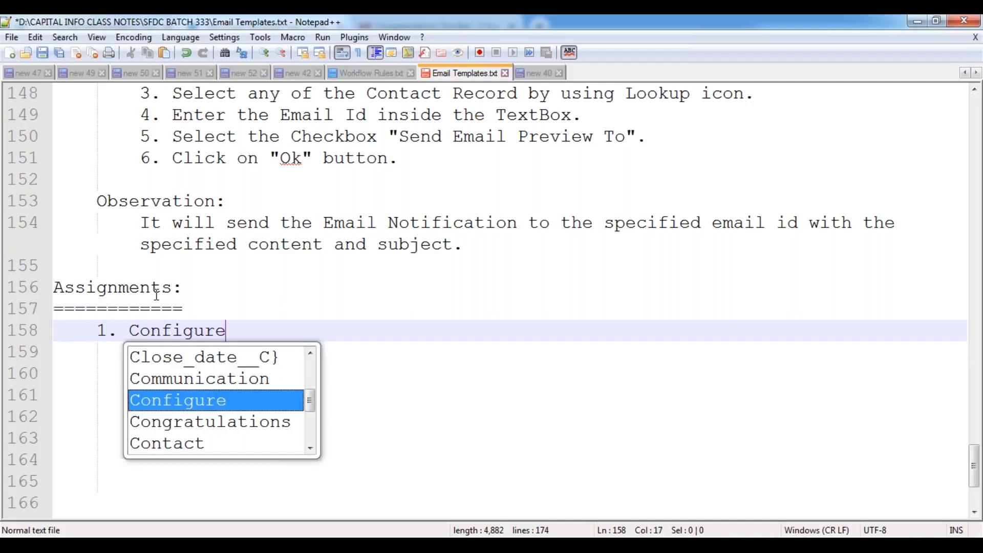
type(" an Email T")
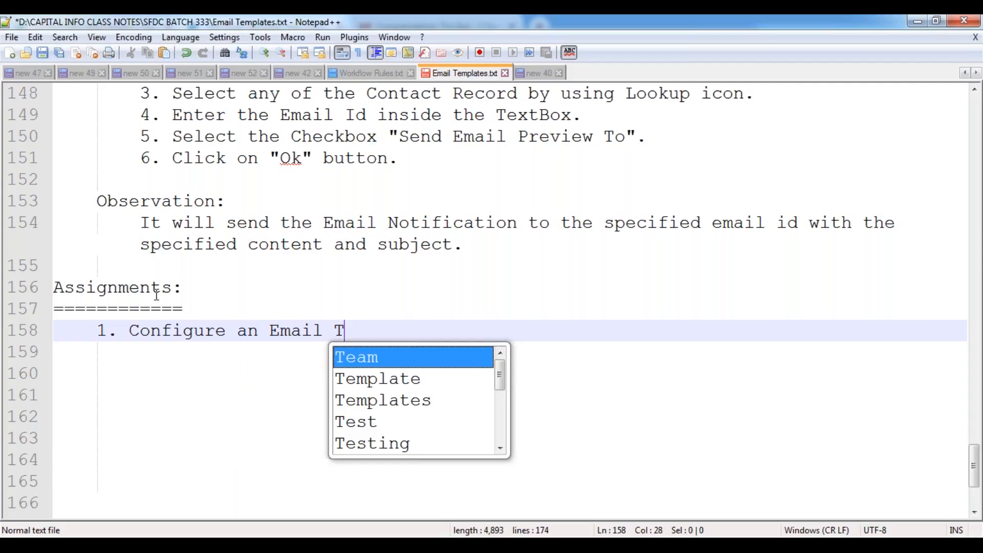
type("emplate to N")
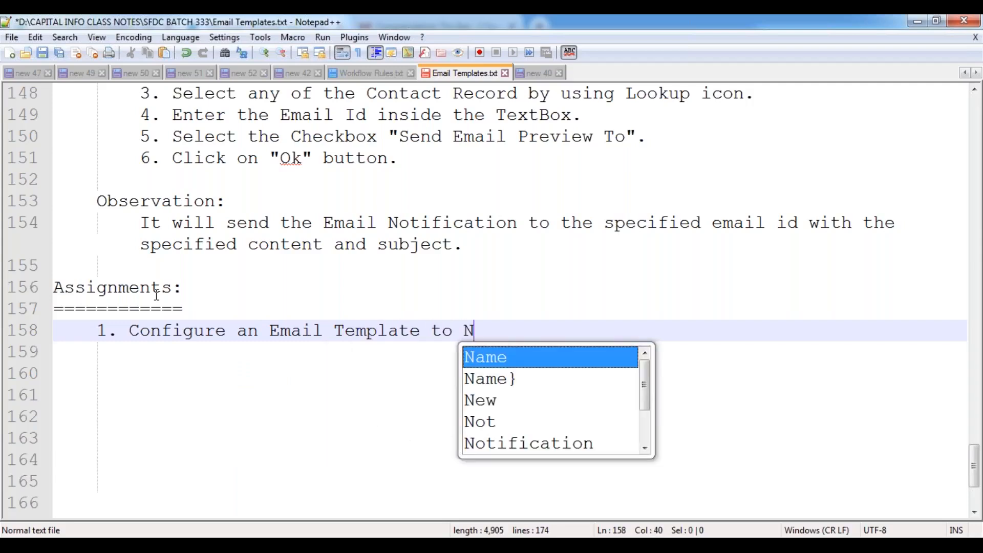
type("otify the ")
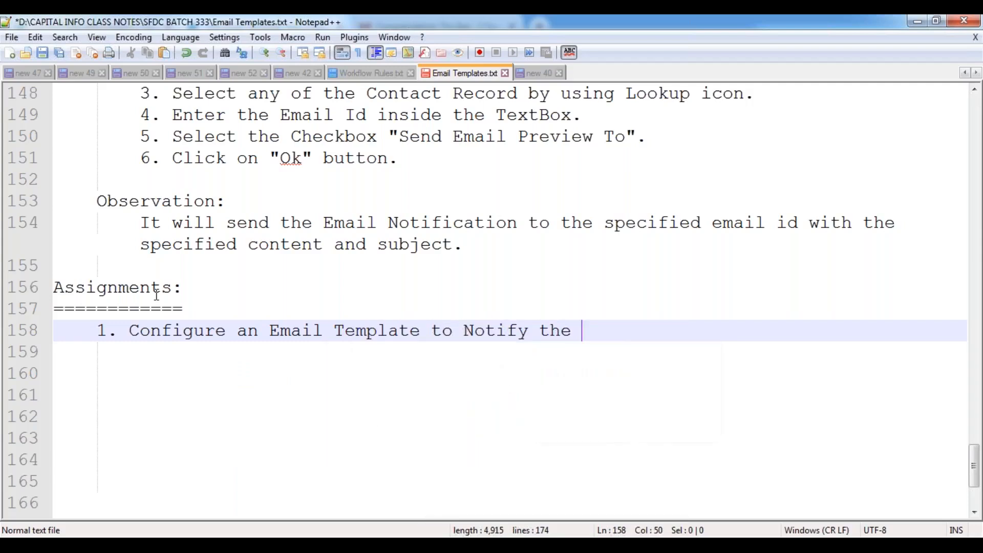
type("Lead Per")
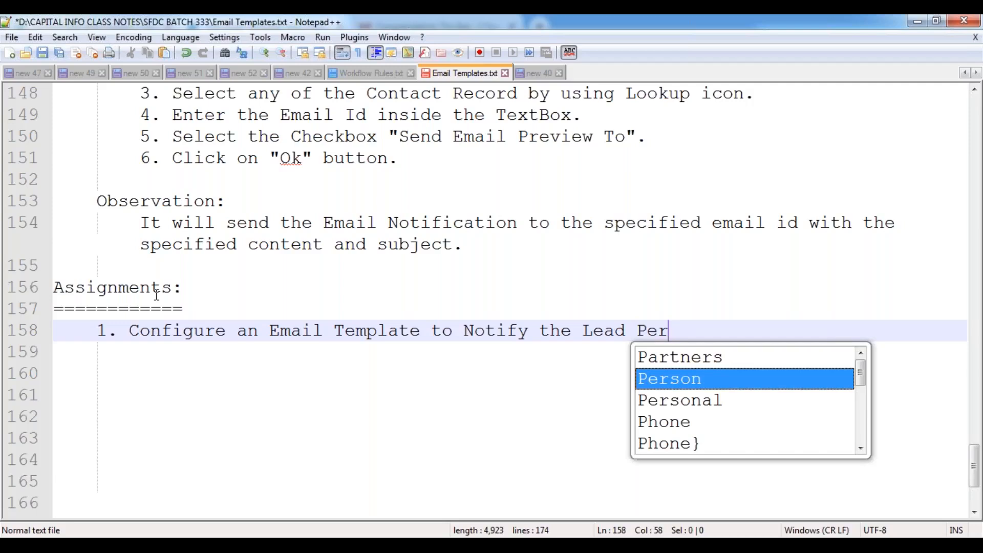
type("son upon ")
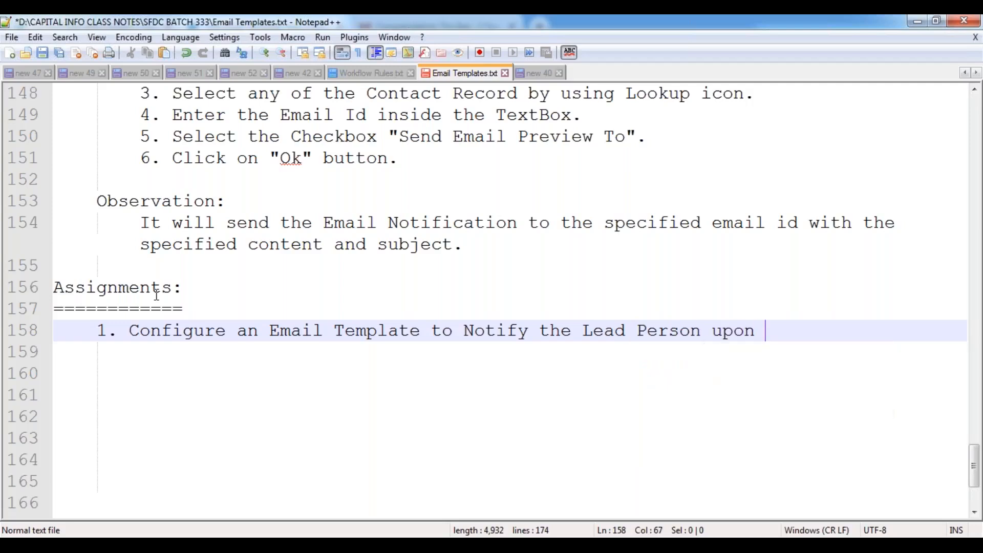
type("Creatin")
key("BackSpace")
key("BackSpace")
type("ting a Lead ")
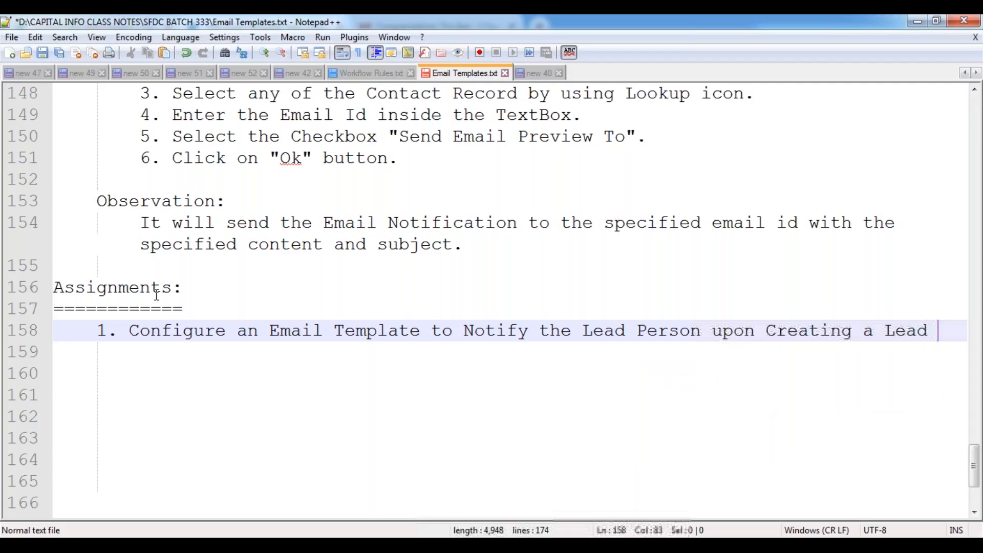
type("Record")
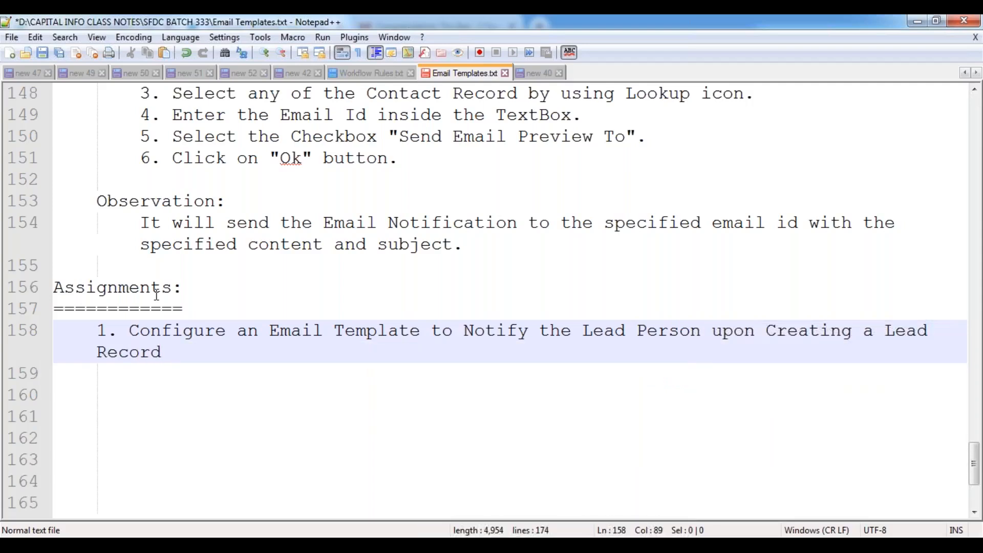
type(" i")
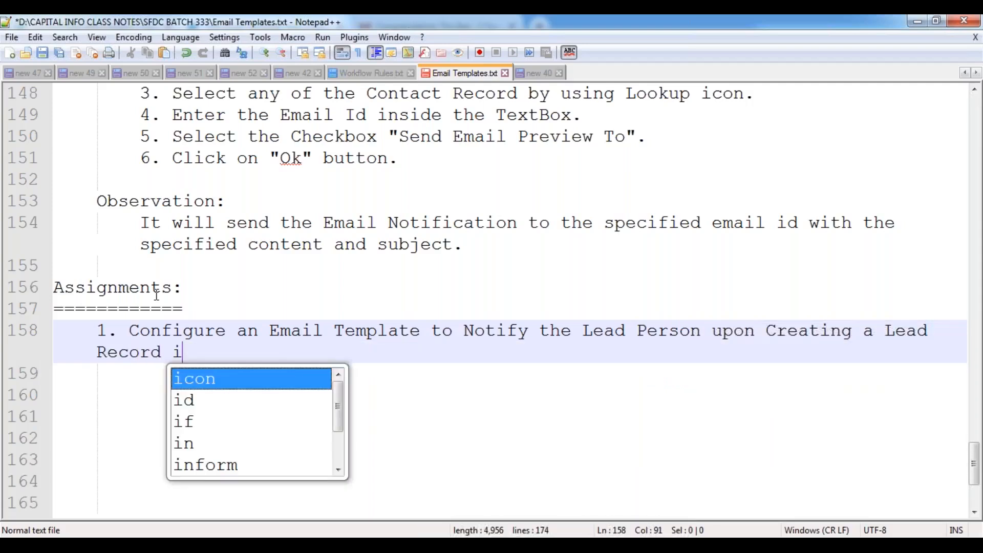
type("nside the object")
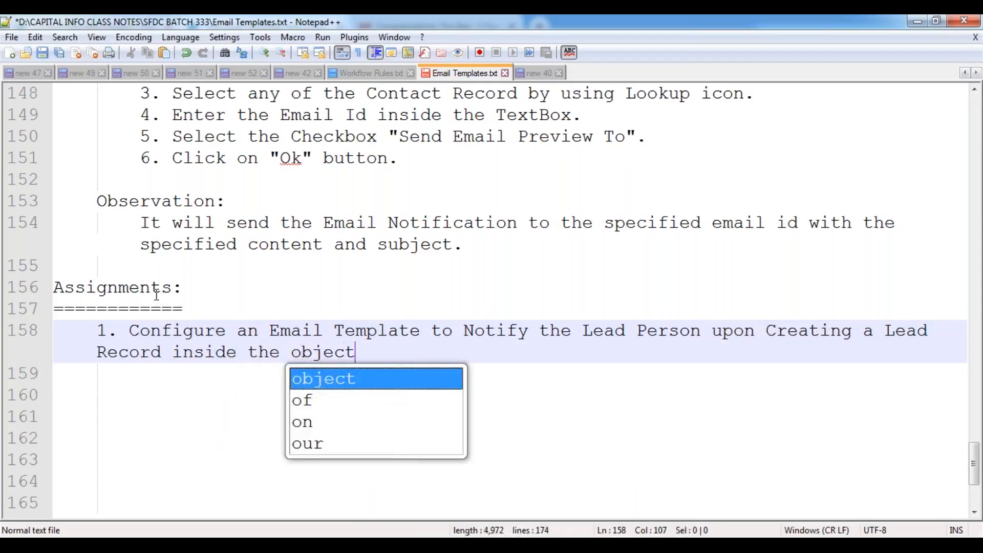
type(". Embed")
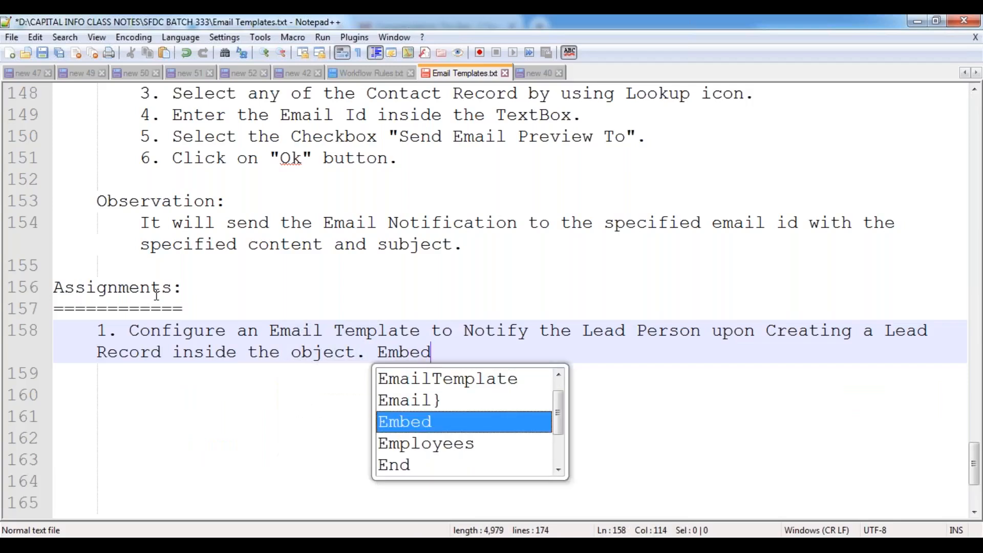
type(" the Lead RE")
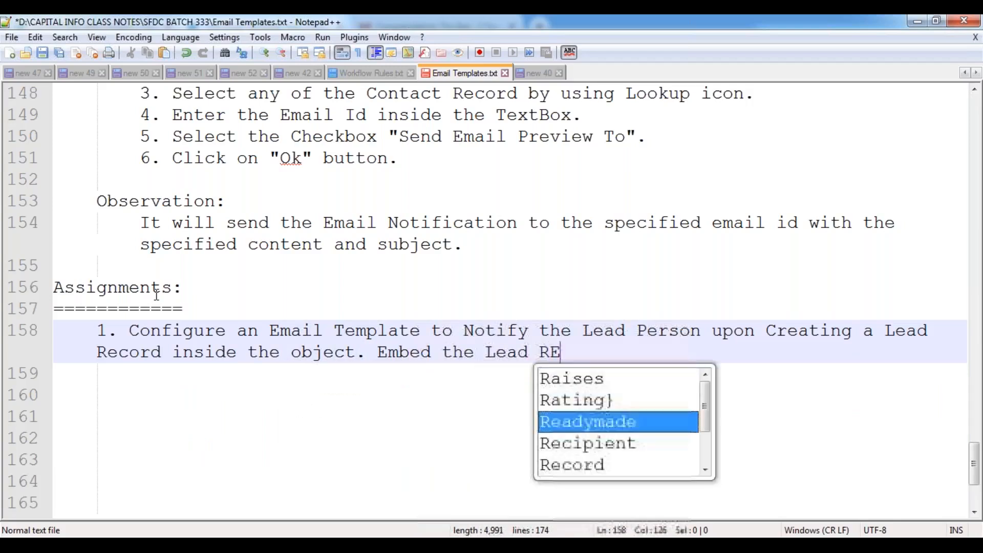
type("cord deta")
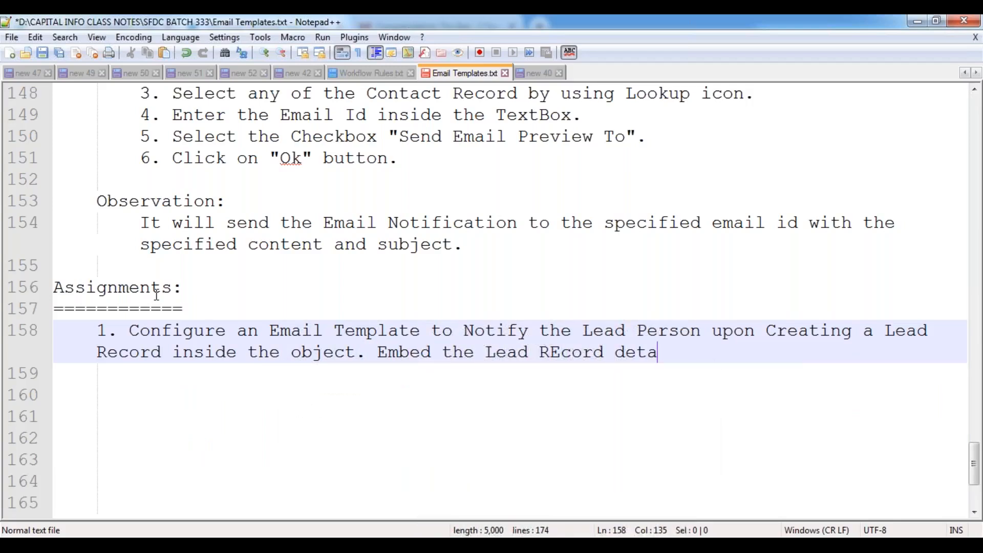
type("ils insid")
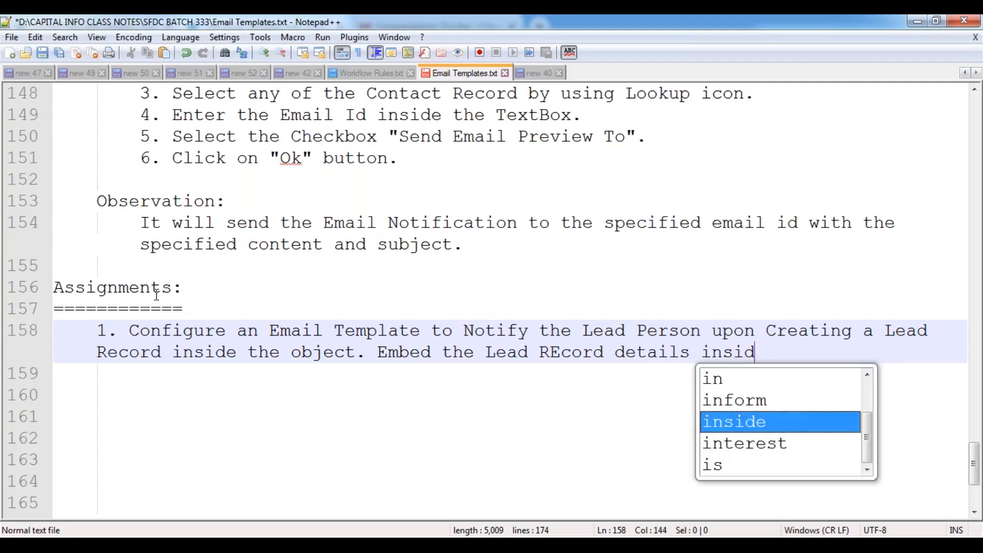
type("e theT Template.")
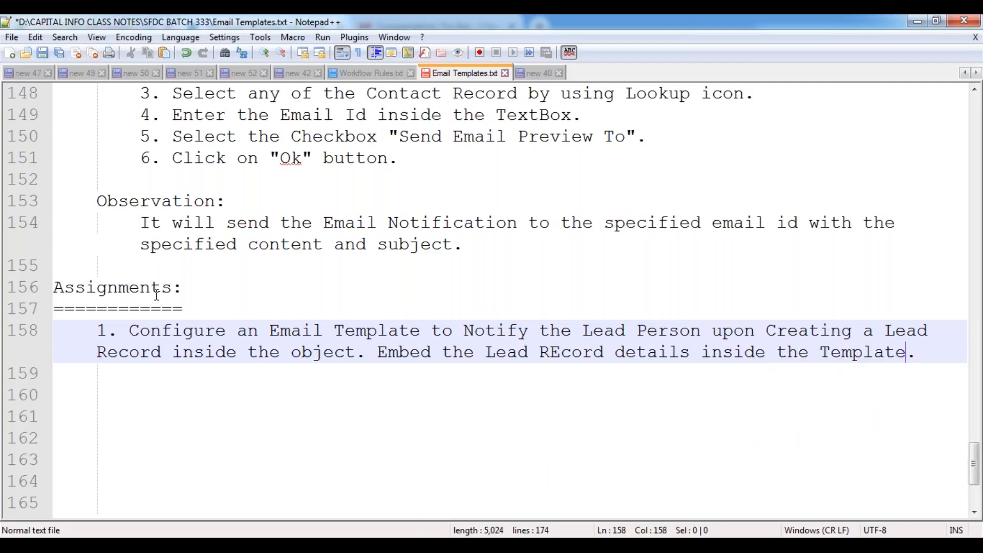
key("BackSpace")
type("e")
key("Up")
key("End")
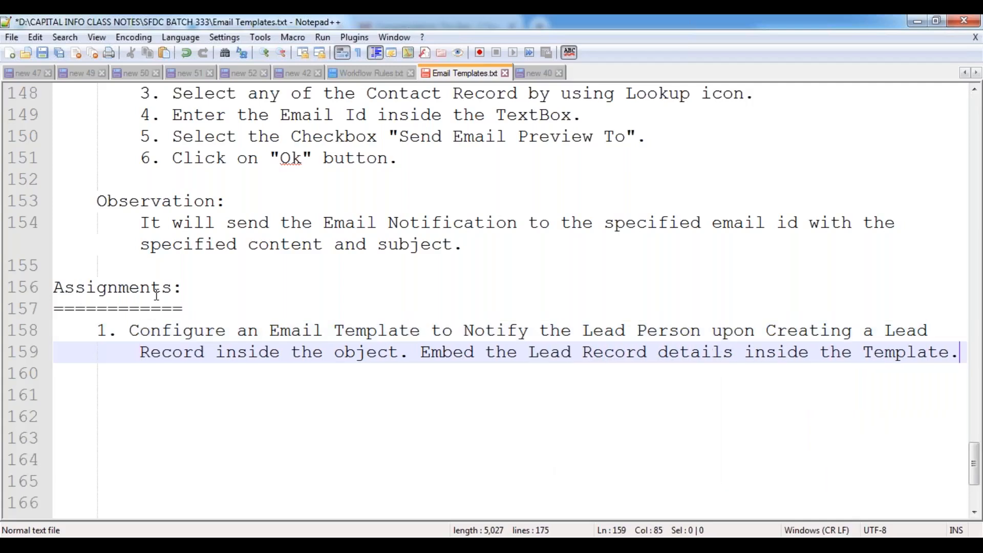
key("Return")
key("Return")
key("BackSpace")
- Write assignment 2: an Email Template notifying the Case Owner on new Case Record creation, embedding Case Details
type("2. ")
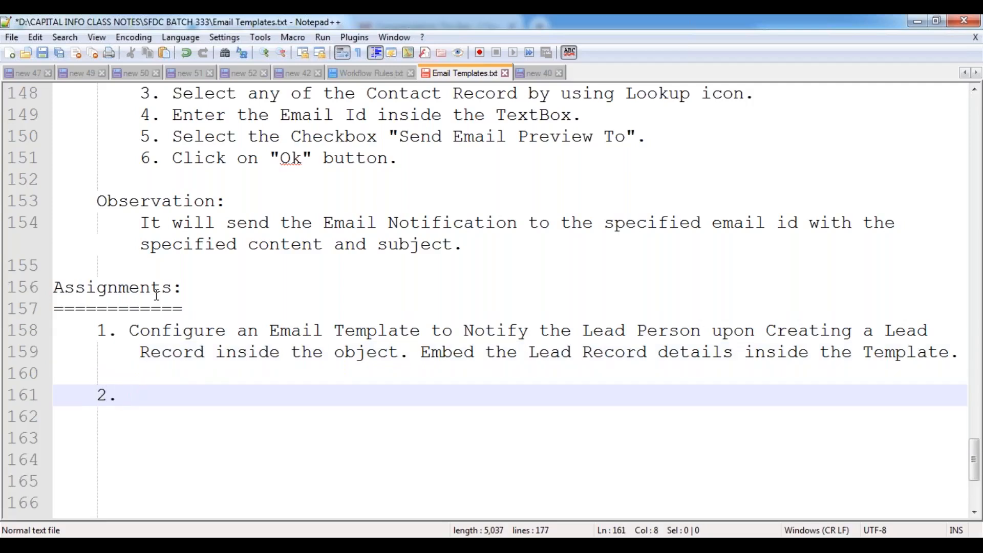
type("Contac")
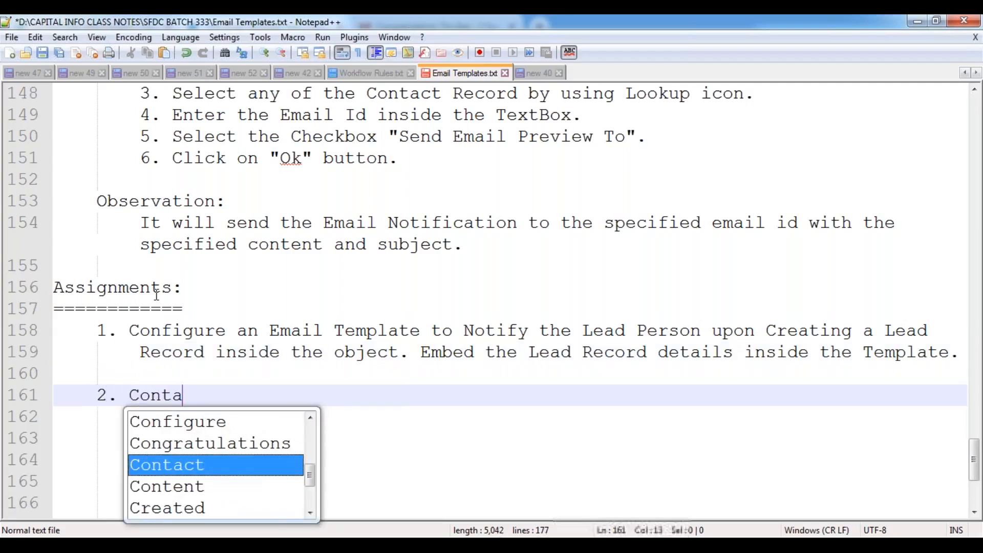
key("BackSpace")
key("BackSpace")
key("BackSpace")
key("BackSpace")
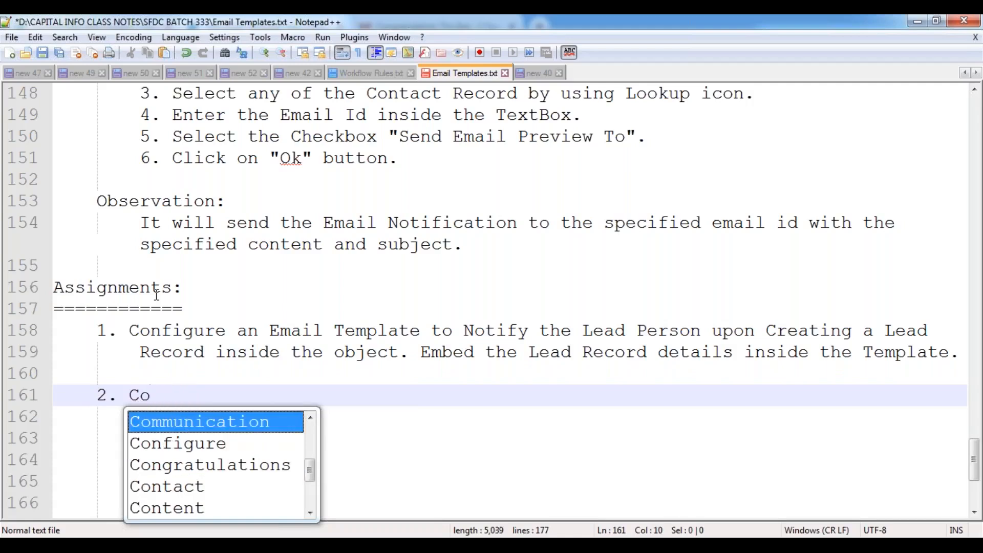
type("o")
key("BackSpace")
type("nfigure an Email Tempa")
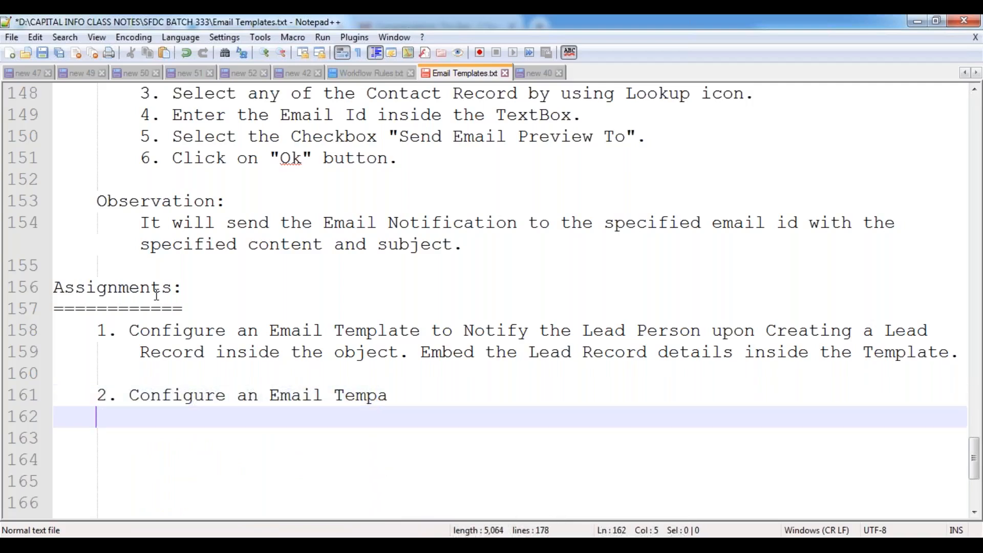
key("BackSpace")
type("l")
key("Return")
type("to Notify")
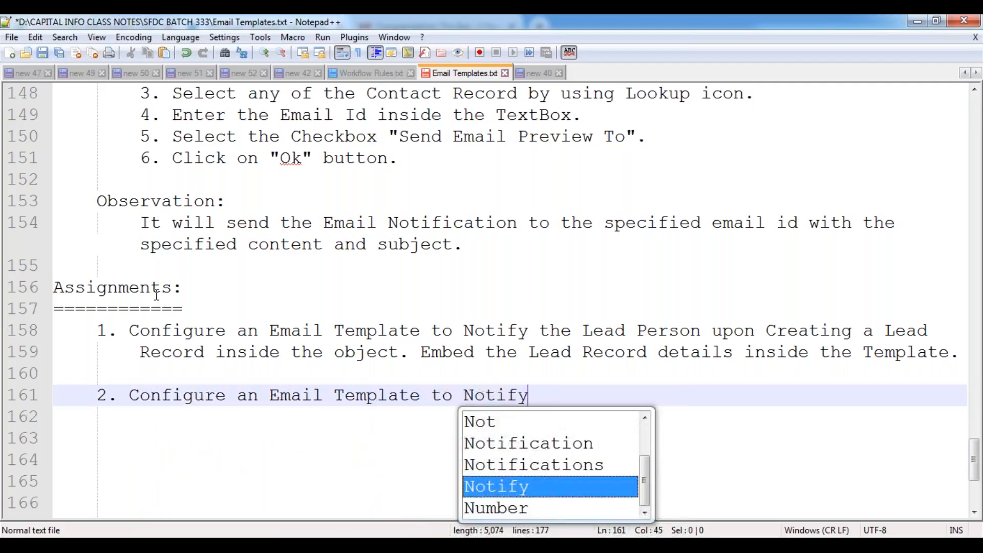
type(" the")
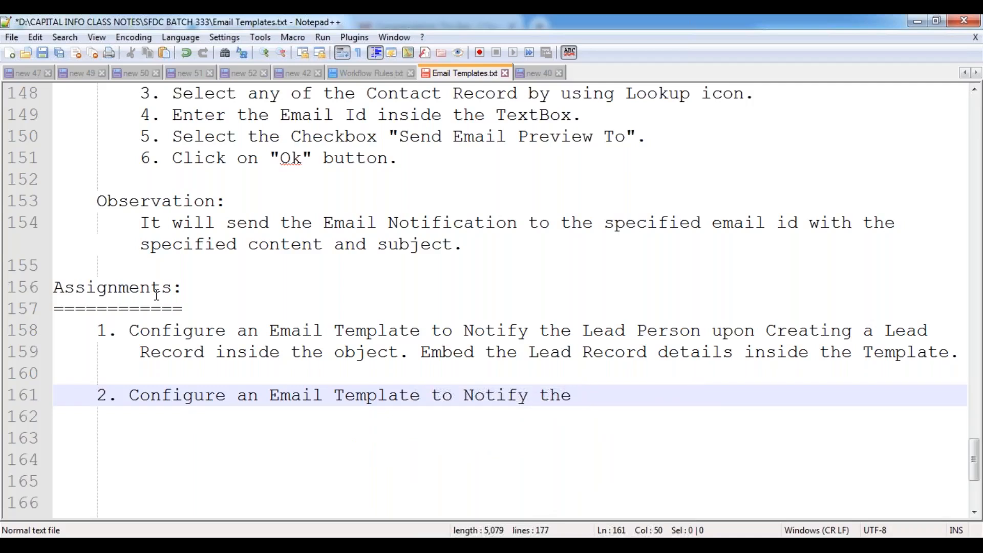
type("Case Ownber")
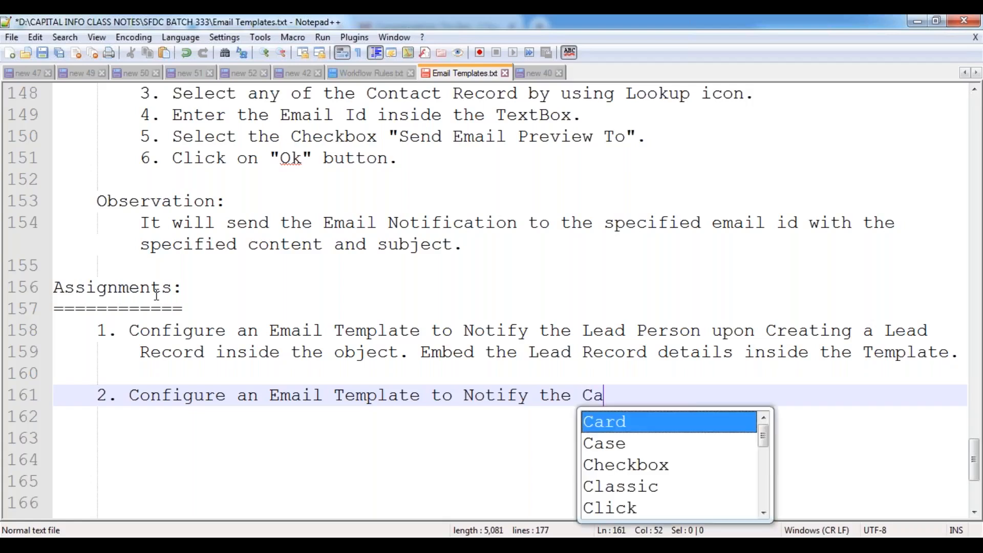
key("BackSpace")
key("BackSpace")
key("BackSpace")
key("BackSpace")
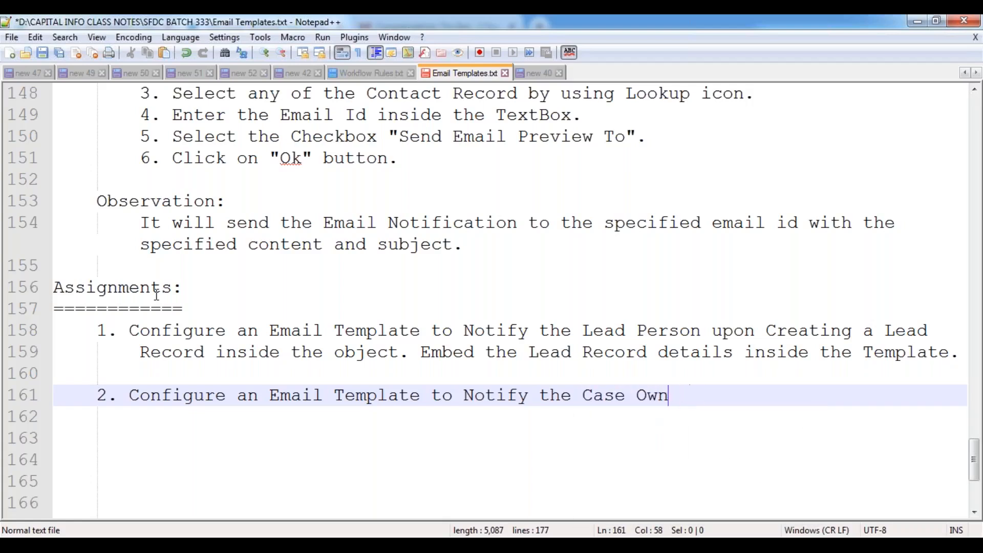
type("ner upon Crea")
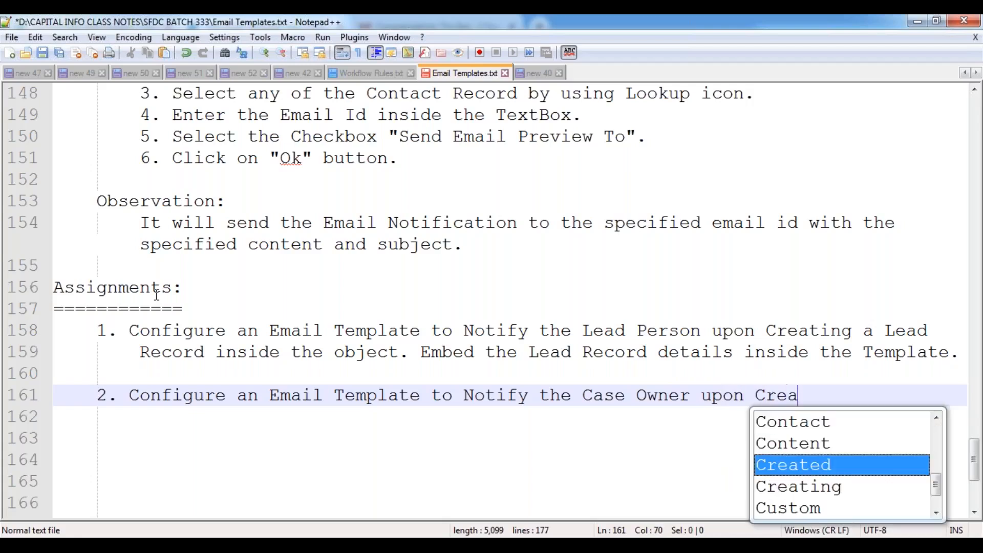
type("ting a New C")
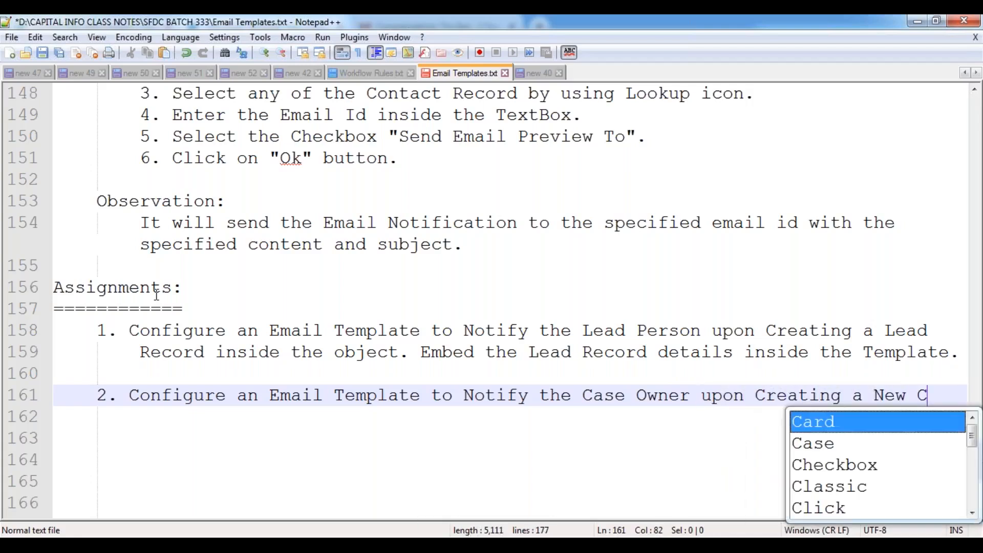
type("ase Record i")
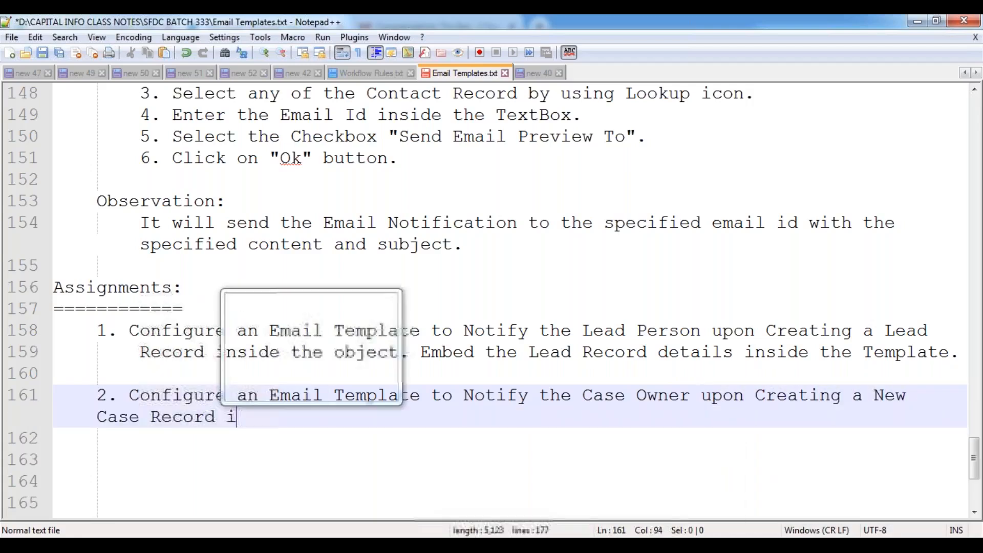
type("nside the obje")
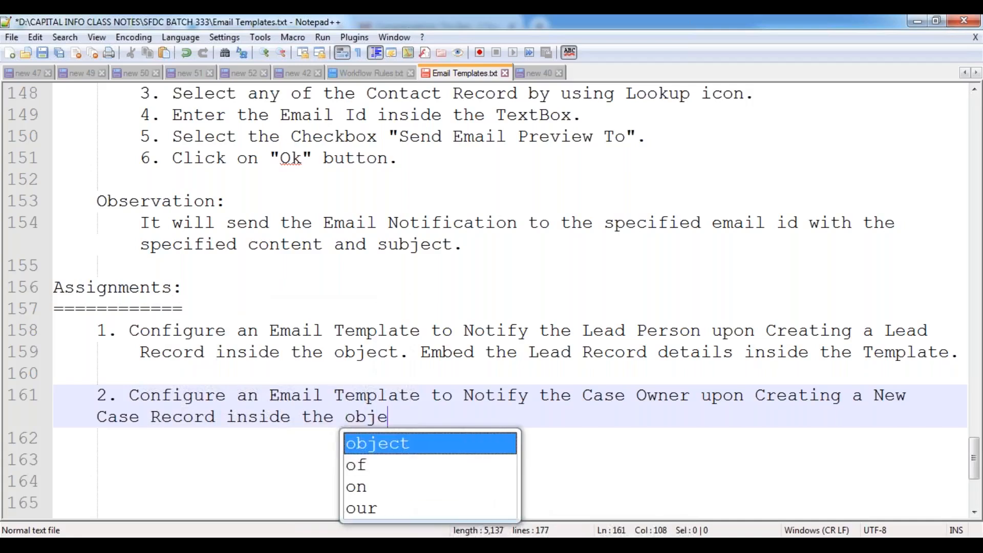
type("ct by ")
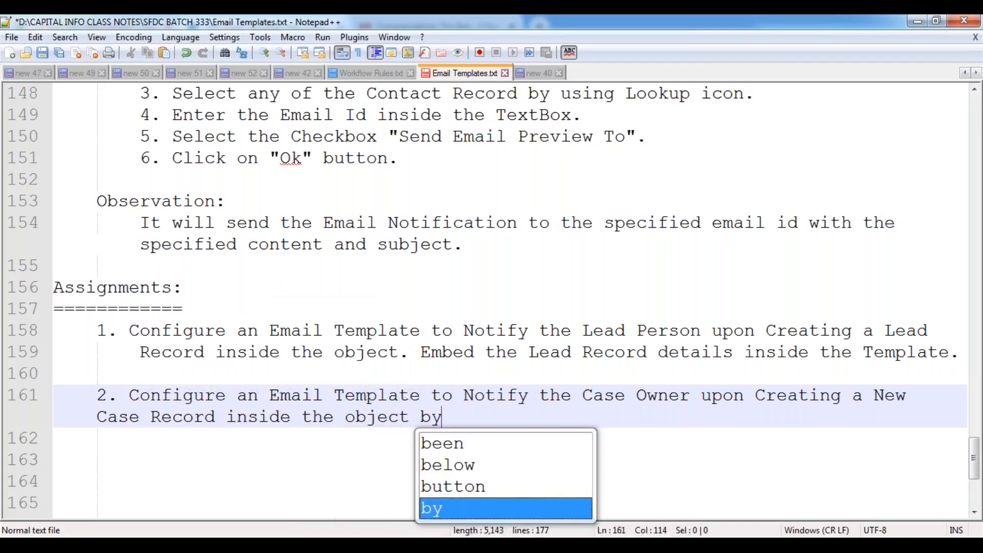
type("em")
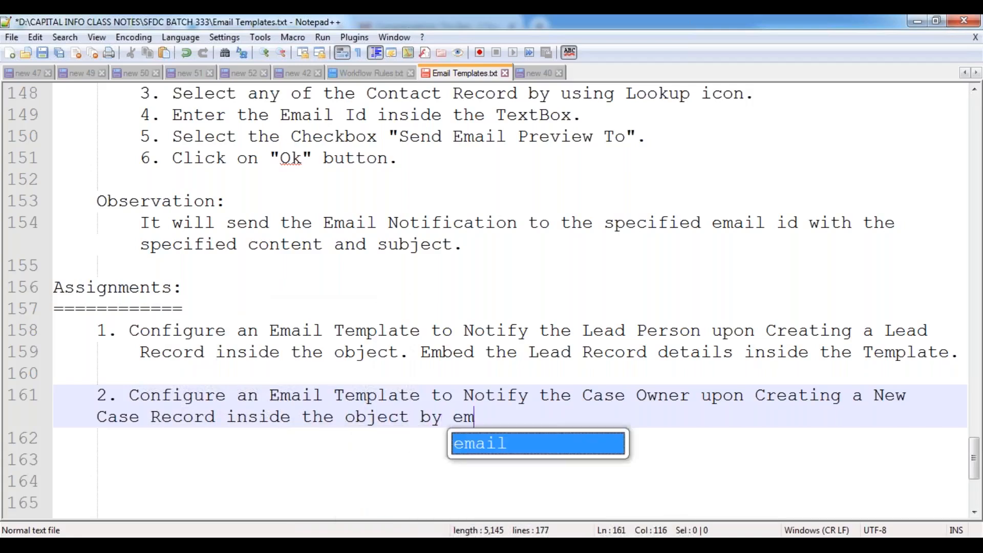
type("beding the C")
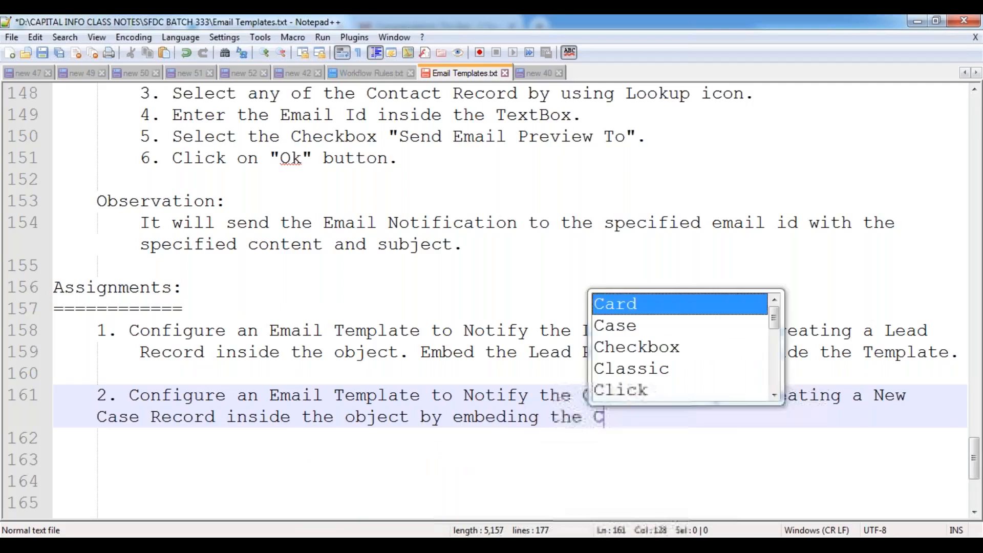
type("ase Details ")
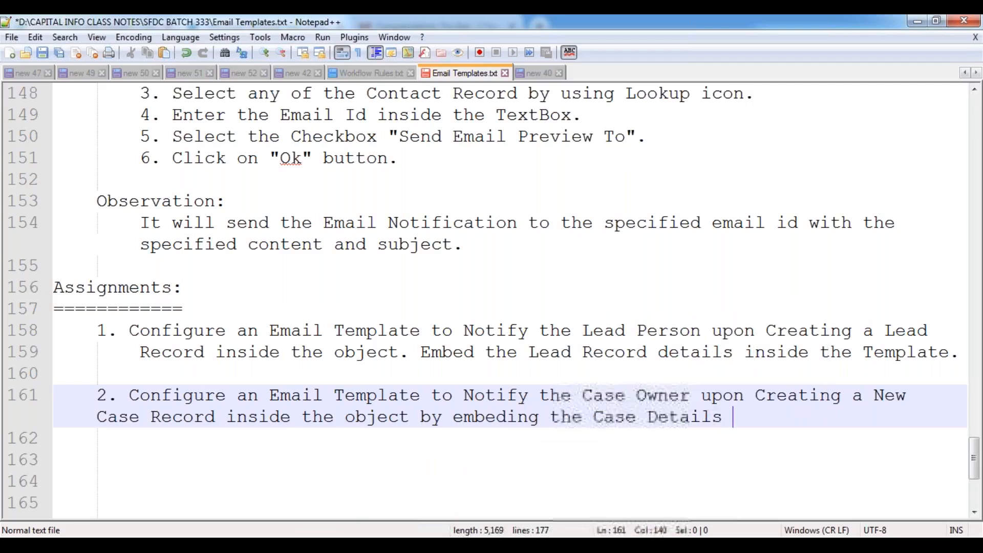
type("inside the Template.")
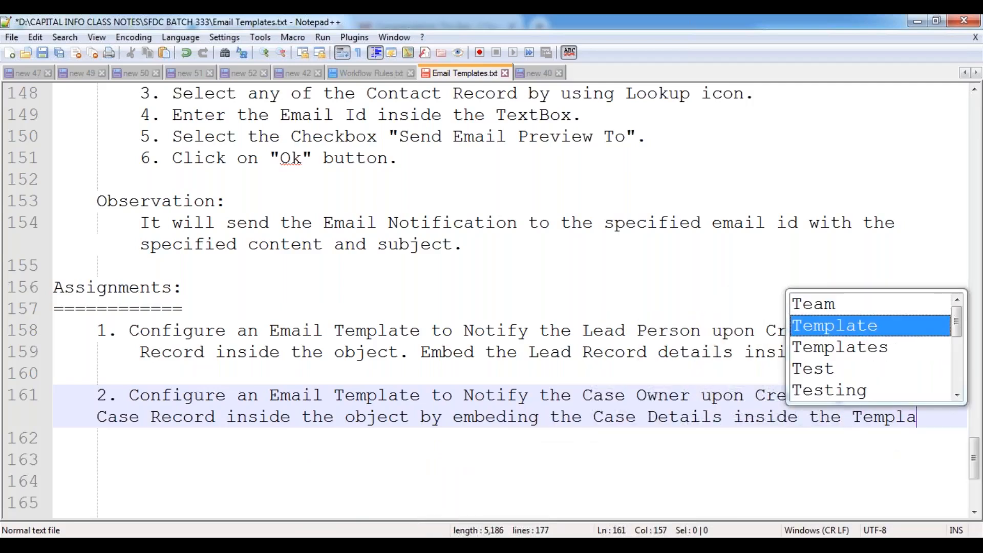
- Wrap assignment 2 onto an indented second line and save the notes
key("Return")
key("Return")
key("Up")
key("Up")
key("Up")
key("End")
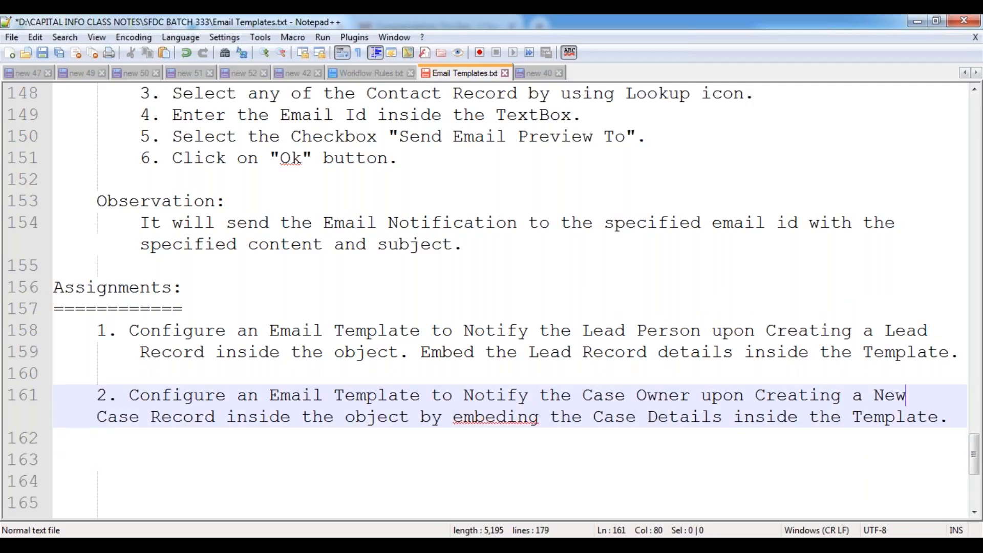
key("Return")
key("Down")
key("Down")
key("ctrl+s")
key("Up")
key("Up")
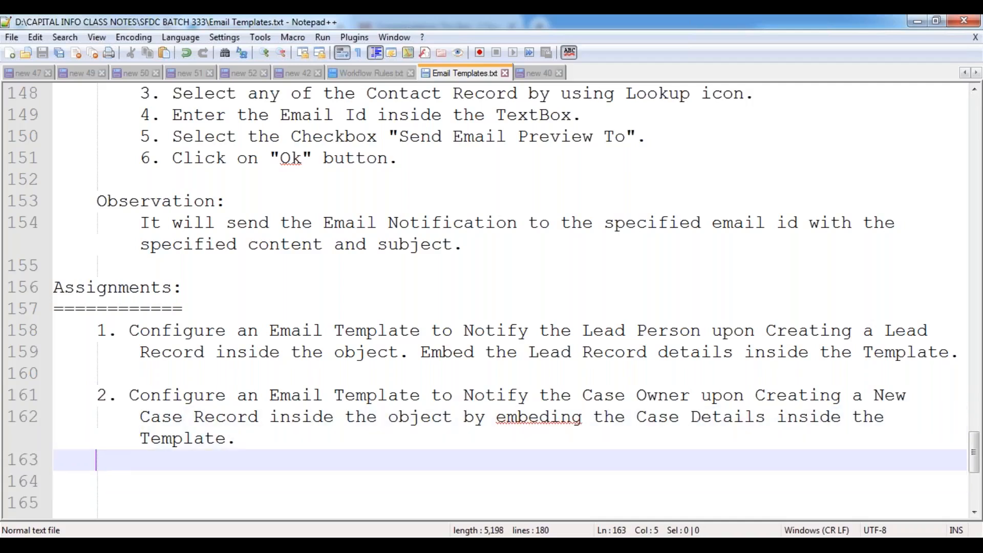
key("Down")
key("Down")
key("Home")
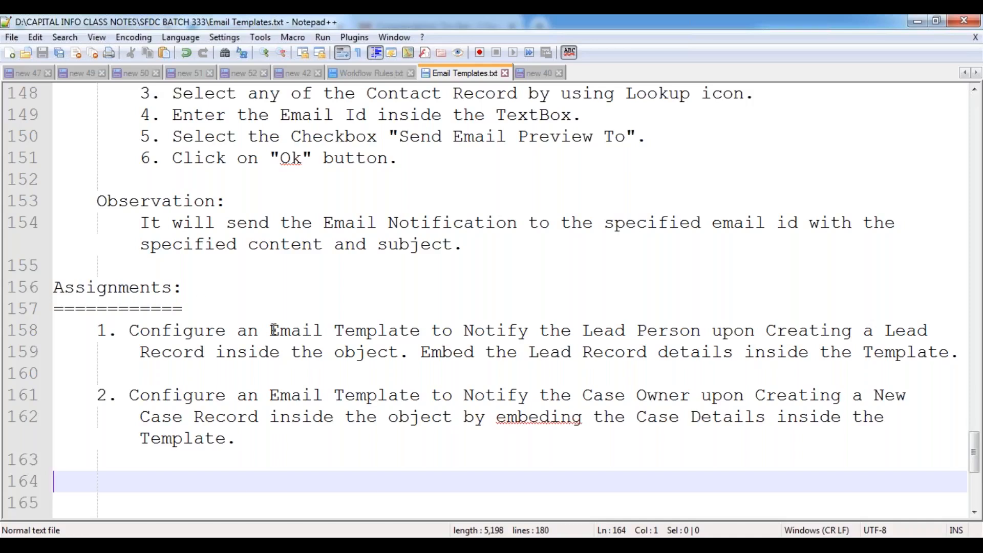
scroll(274, 330, "down", 3)
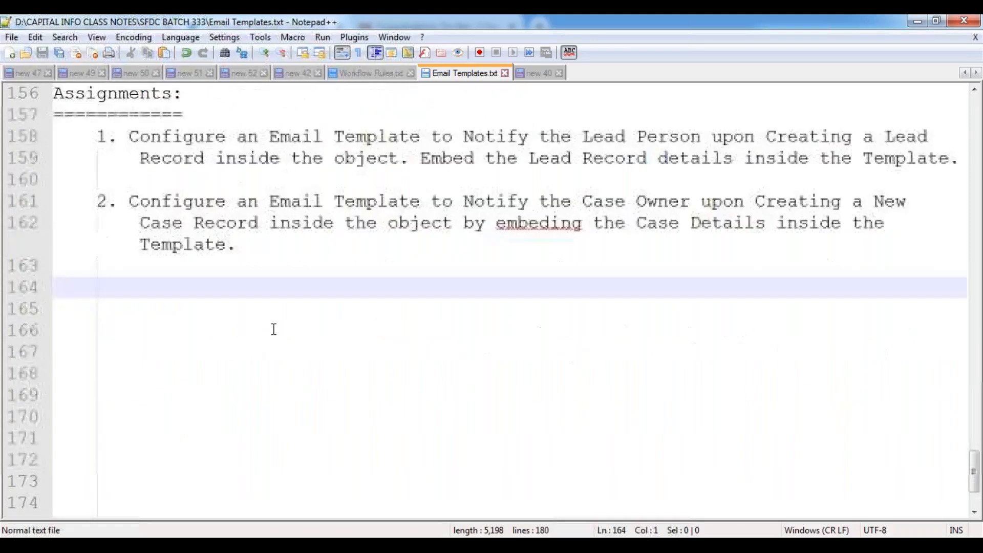
- Fix 'embeding' to 'embedding' in assignment 2, add a new line after it, and save
left_click(552, 222)
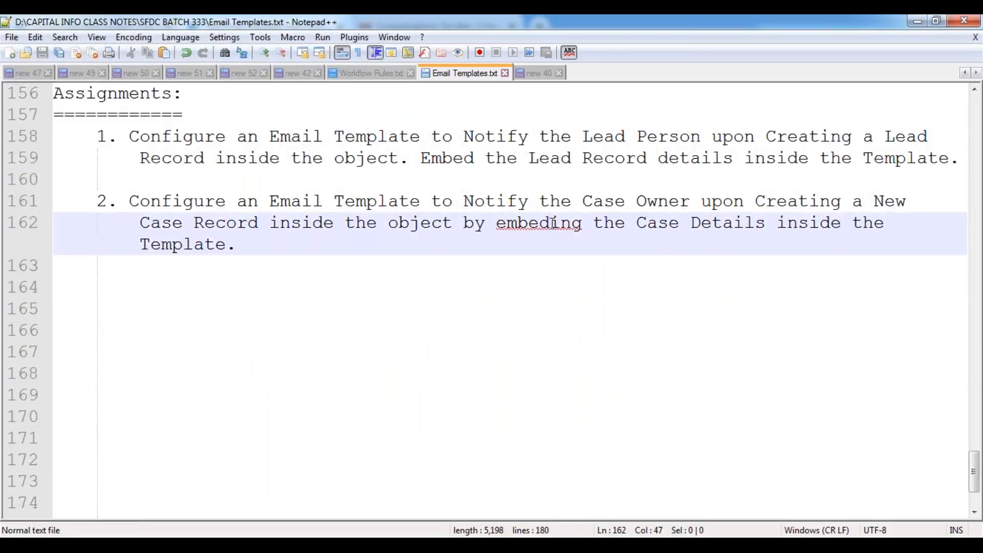
type("d")
left_click(412, 285)
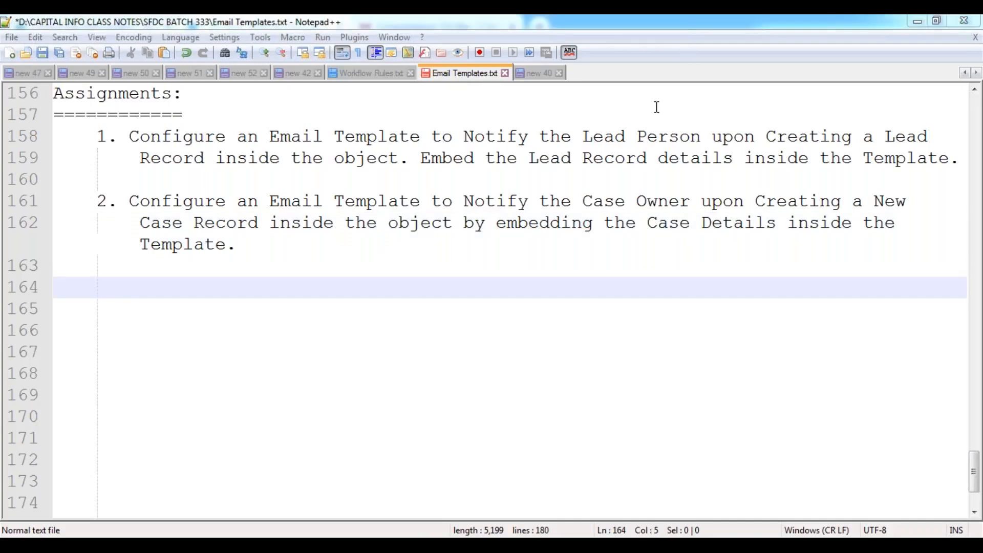
left_click(258, 255)
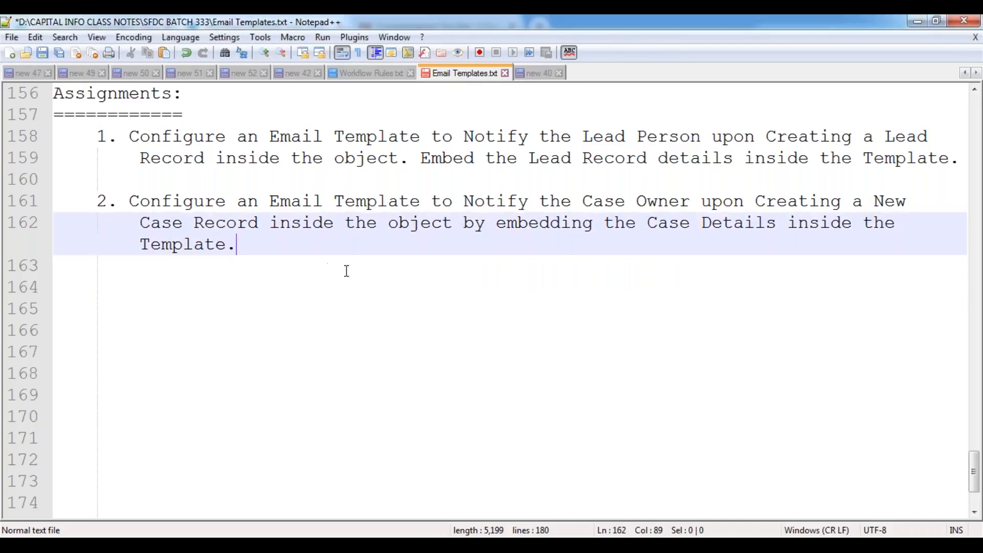
key("Return")
key("Return")
key("Home")
key("ctrl+s")
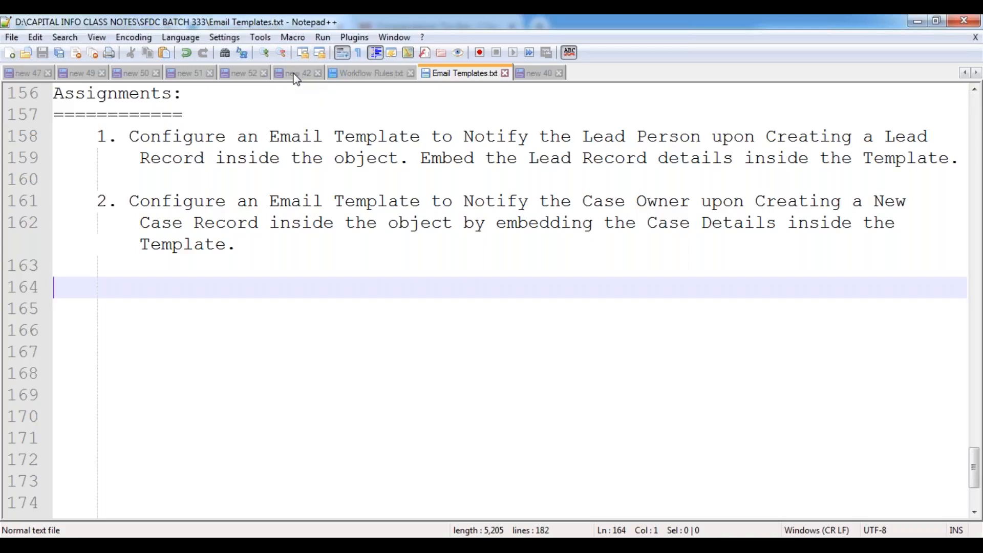
- Select the first meeting's invite text and link in the new 50 meeting links notes
left_click(241, 74)
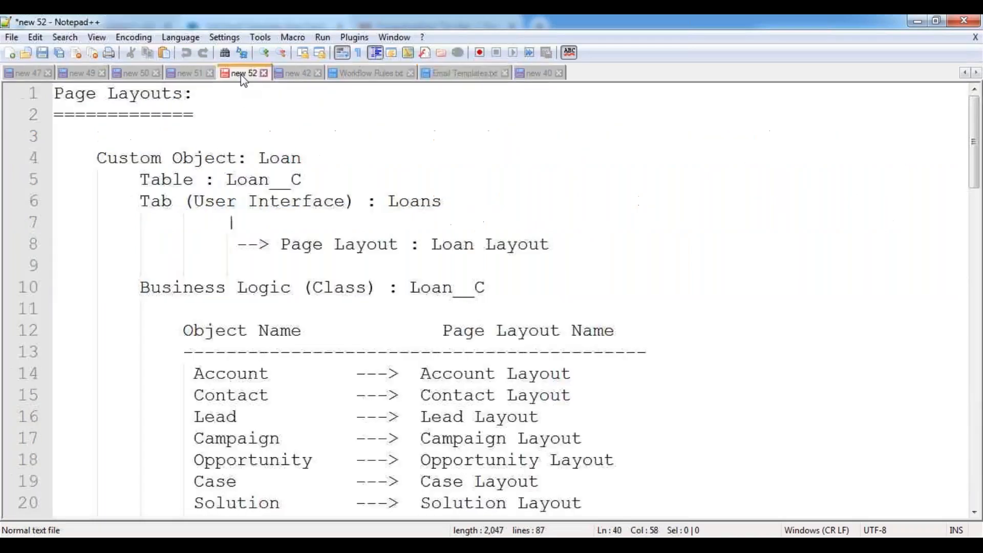
left_click(189, 79)
left_click(128, 77)
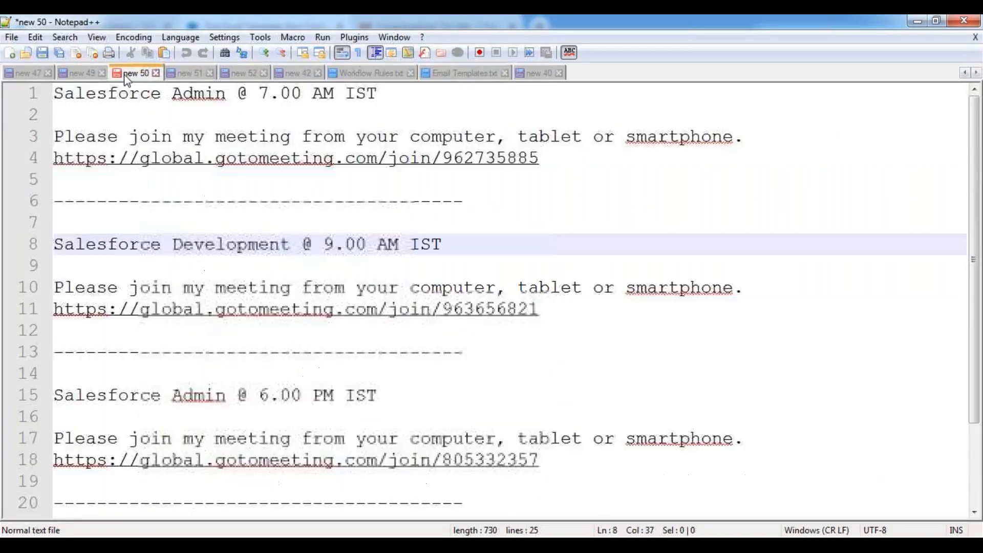
left_click_drag(550, 159, 53, 95)
key("ctrl+c")
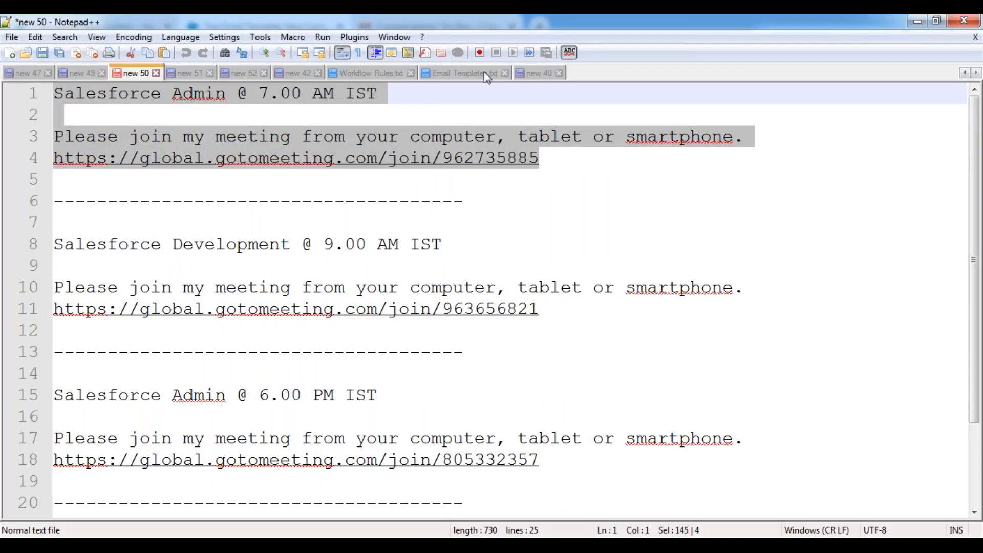
left_click(532, 72)
left_click(125, 307)
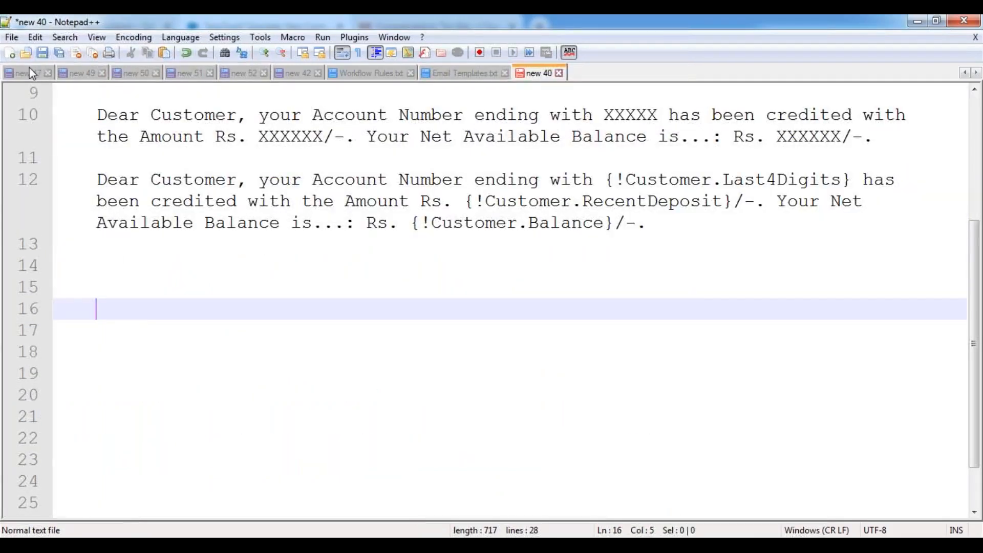
- In a new document, type the title 'SFDC Admin Sessions Meeting Link:'
left_click(10, 53)
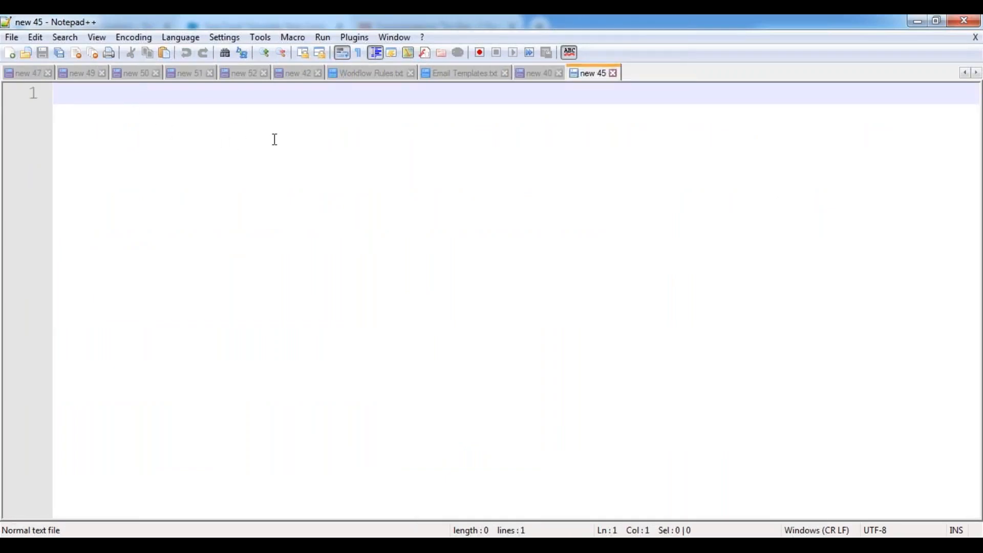
type("Proce")
key("BackSpace")
key("BackSpace")
key("BackSpace")
key("BackSpace")
key("BackSpace")
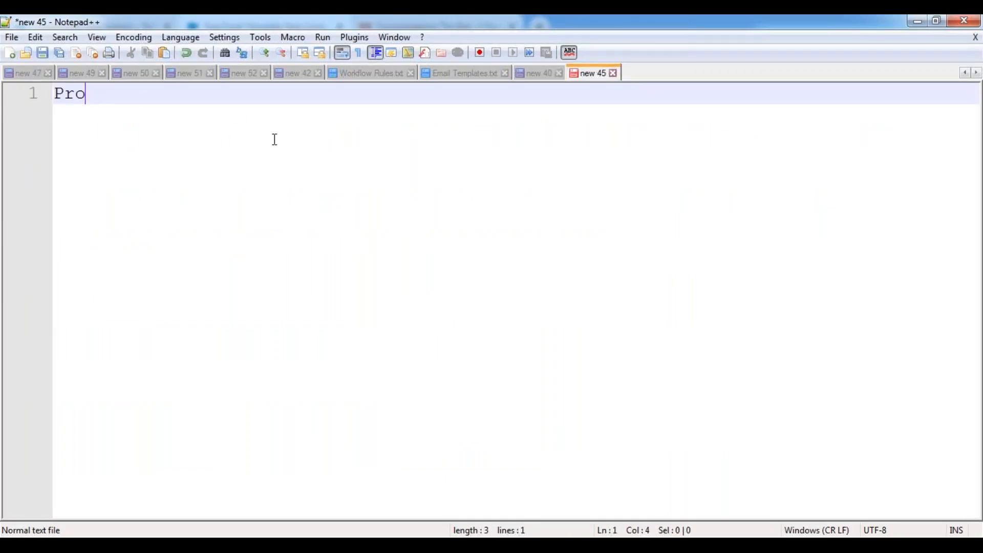
type("AdminSe")
key("BackSpace")
key("BackSpace")
type("Sessio")
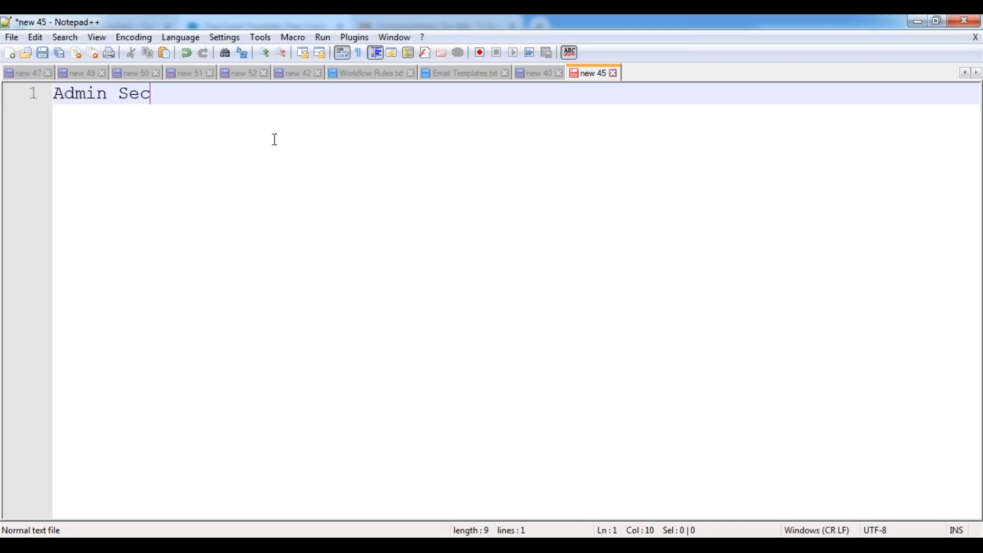
type("nt")
key("BackSpace")
key("BackSpace")
type("ssions")
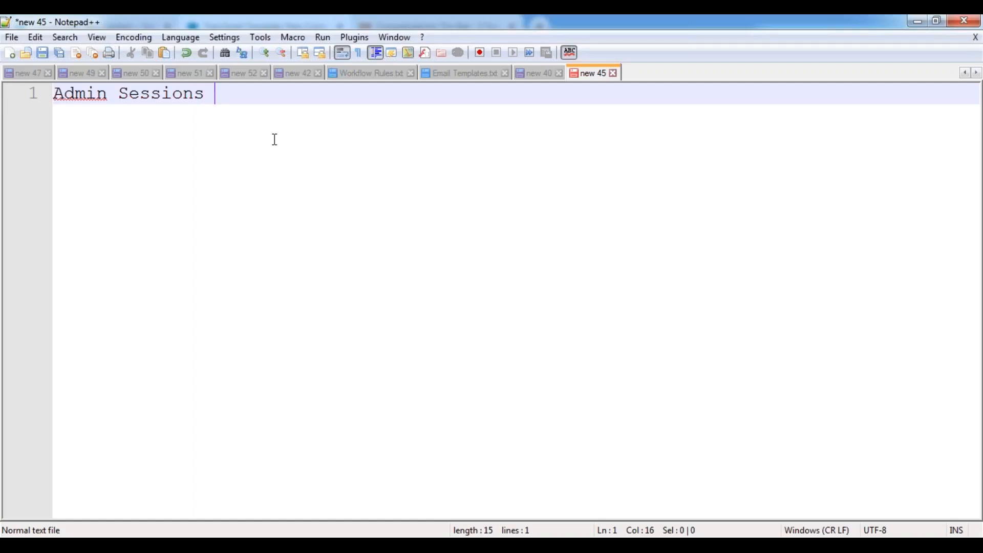
key("Home")
type("SFDC")
key("End")
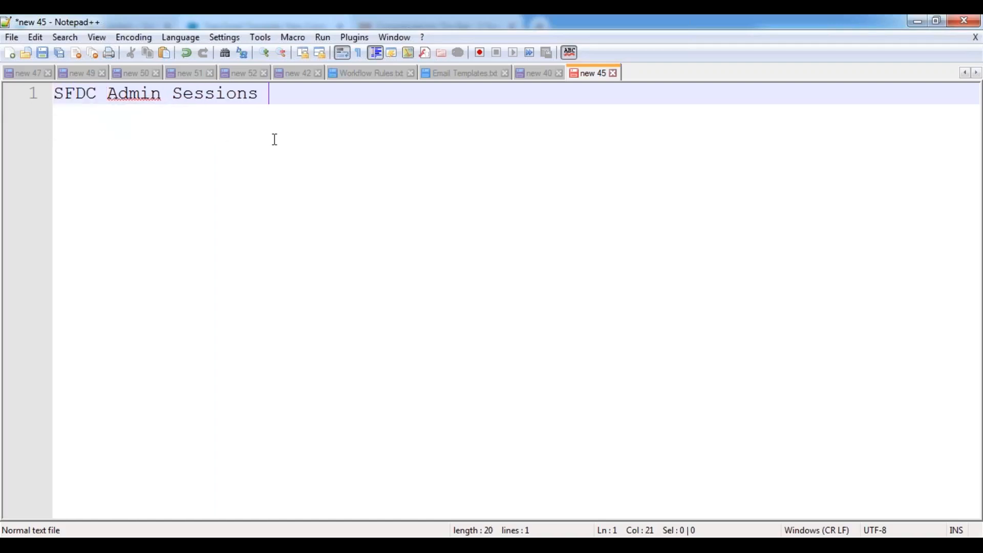
type("Meeting L")
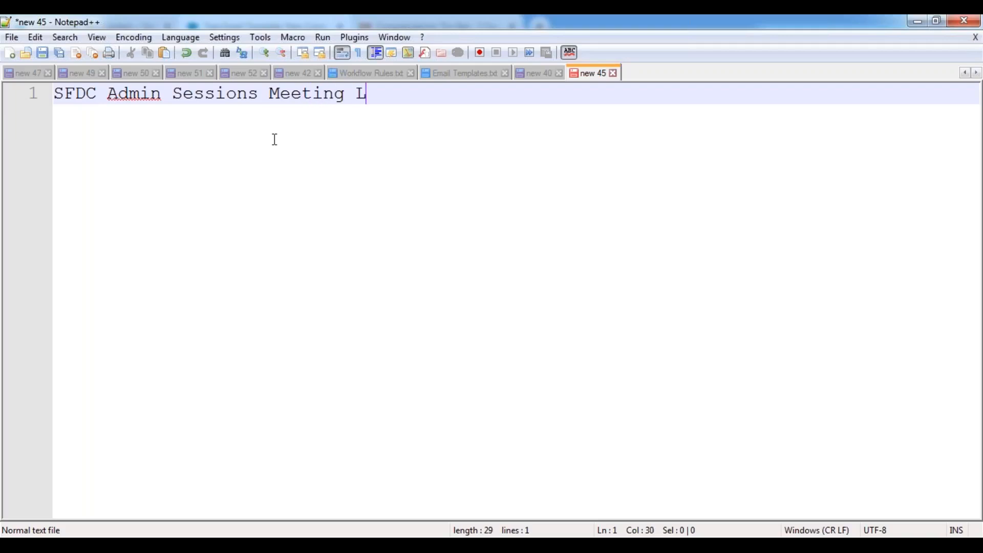
type("ink:")
- Underline the title with dashes and paste the meeting invitation and link below it
key("Return")
type("-")
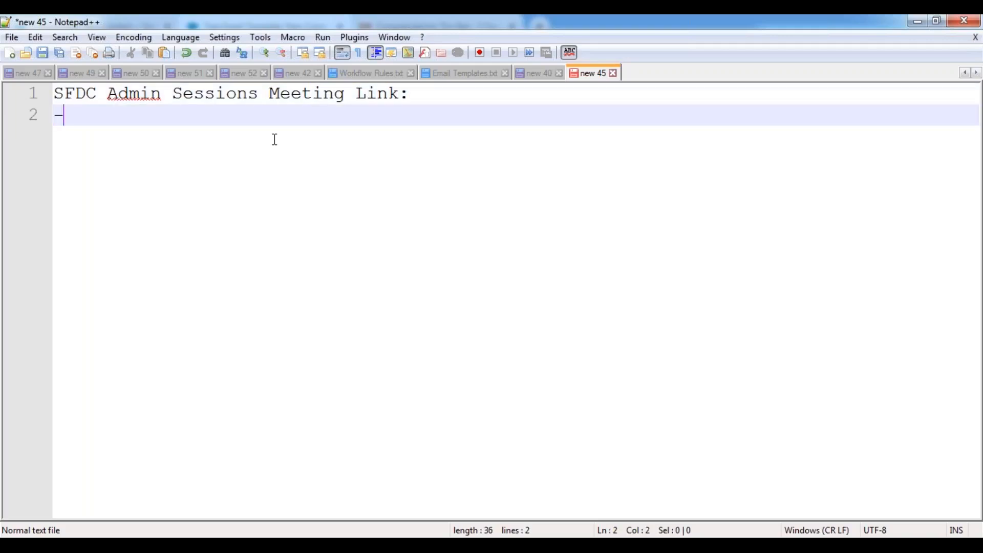
type("--------------------------------")
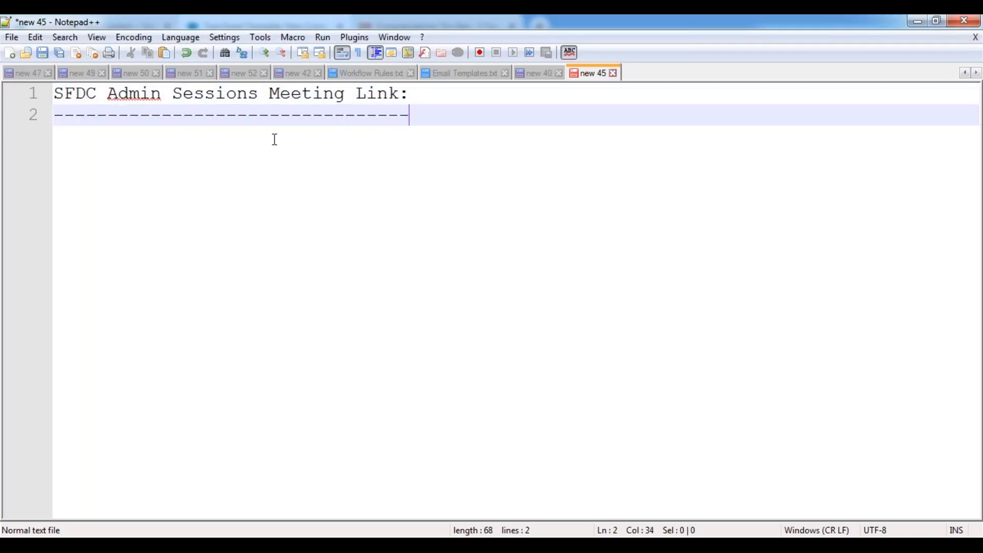
key("Return")
key("ctrl+v")
key("Return")
key("Return")
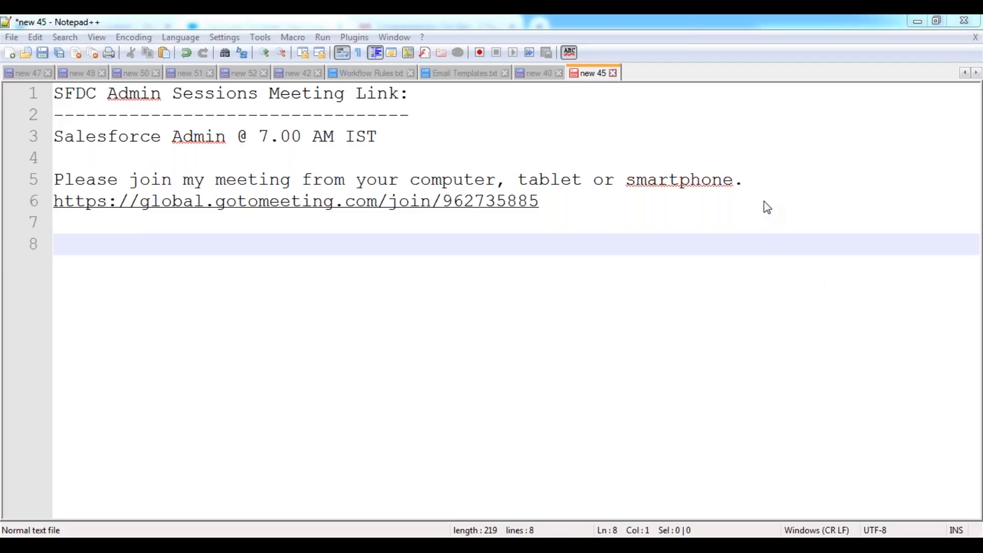
- Add 'Timings : @ 7.00 AM IST - 8.45 AM IST' and 'Schedule : From August 21, 2020' lines
left_click(577, 213)
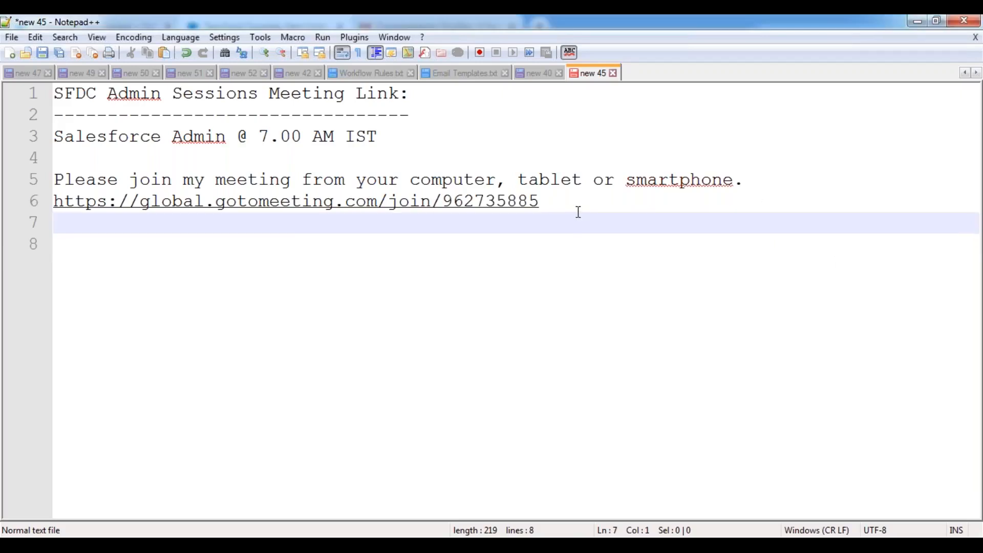
key("Return")
key("Return")
type("Timings : @ 7.00 AM IST")
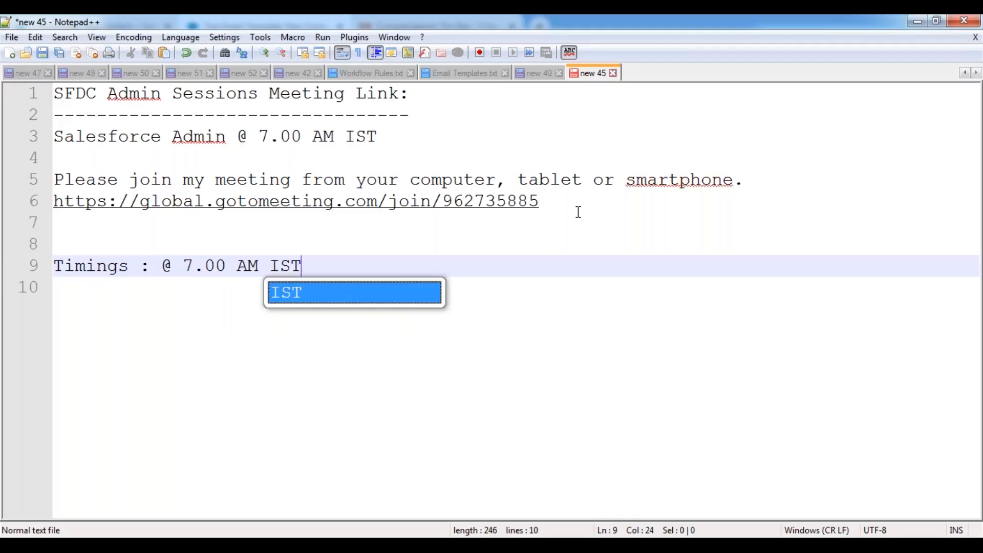
type(" - ")
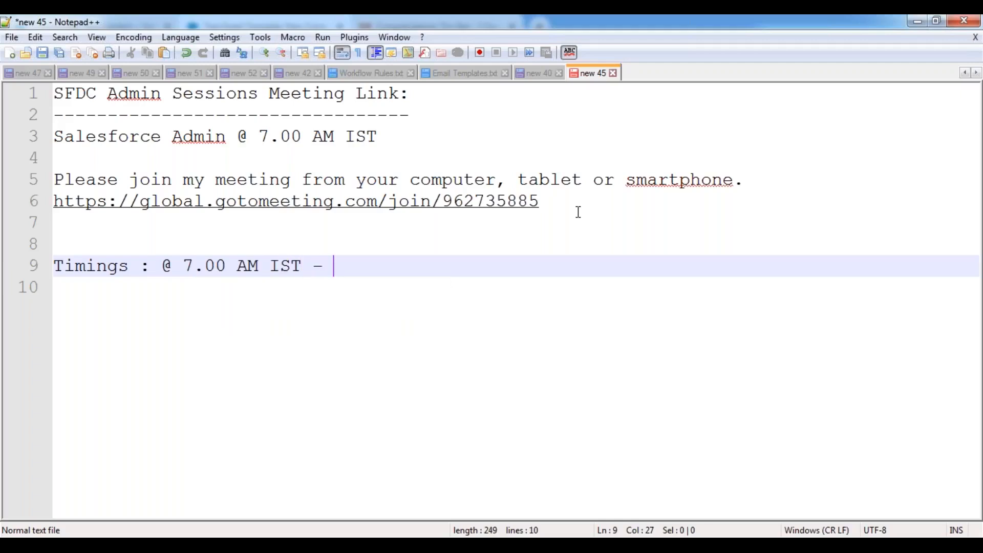
type("8.45 AM IST")
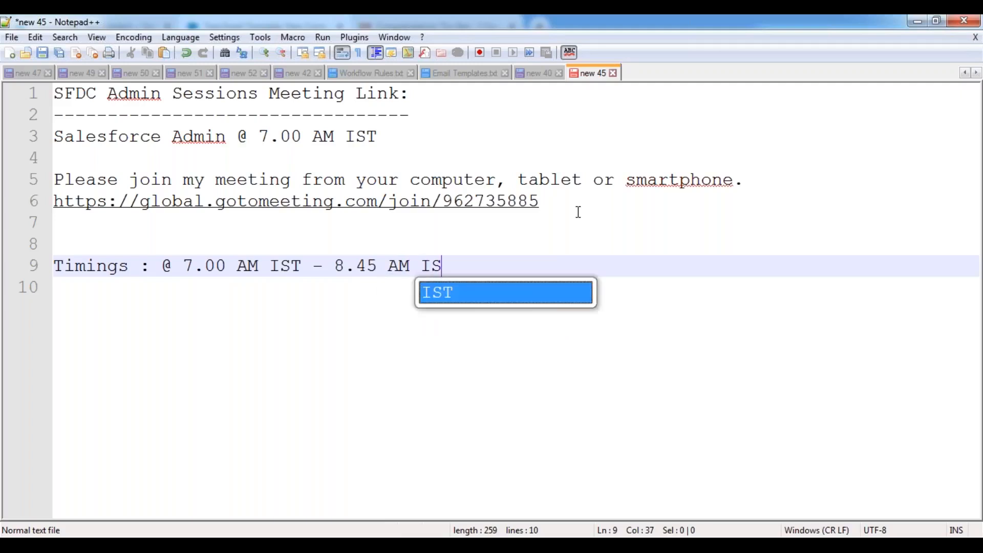
key("Return")
key("Return")
key("Return")
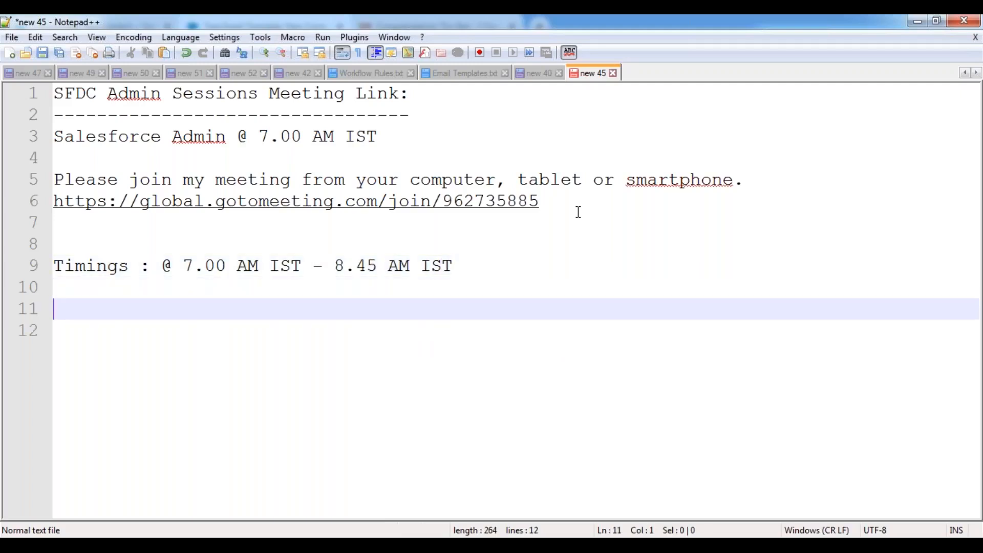
key("Up")
type("Schedule : ")
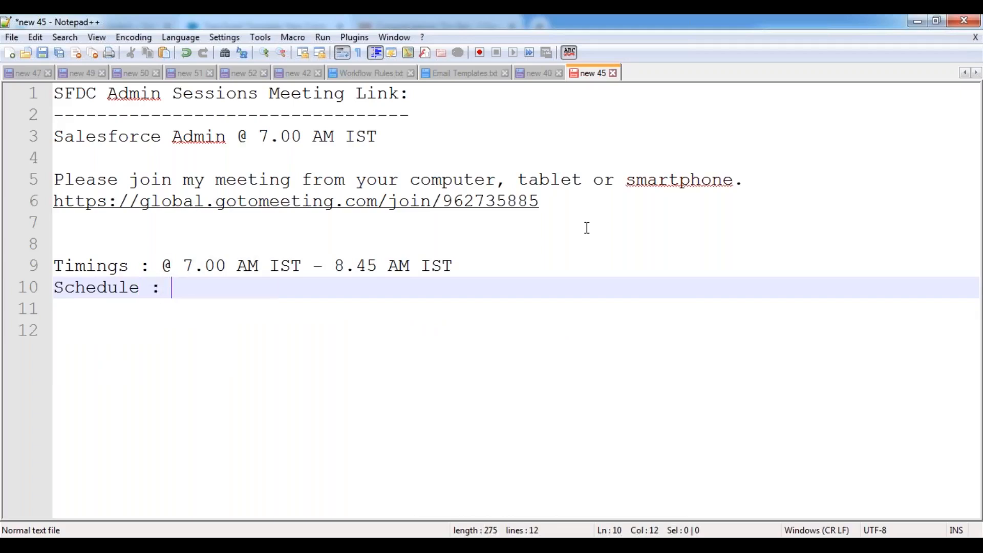
type("Fro")
key("BackSpace")
type("rom Au")
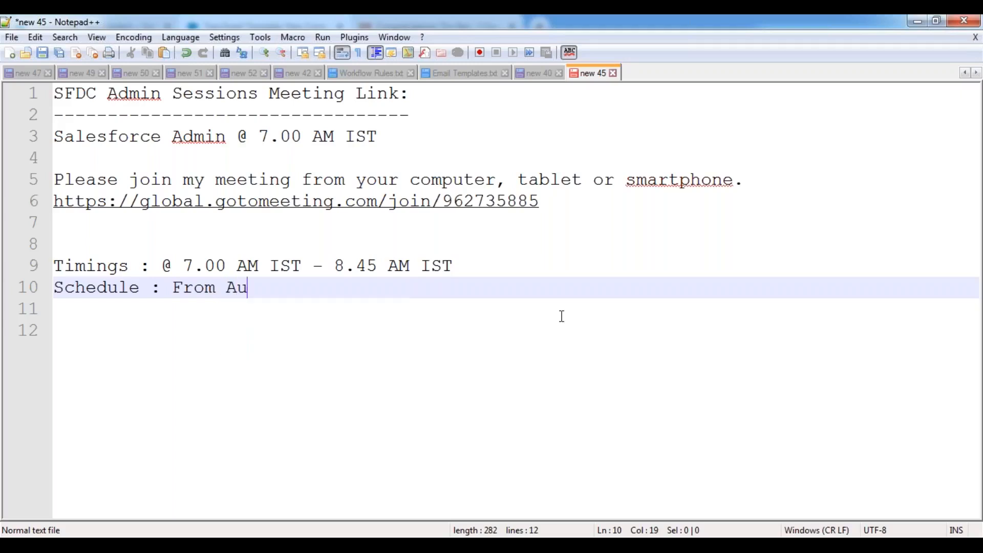
type("gust 21")
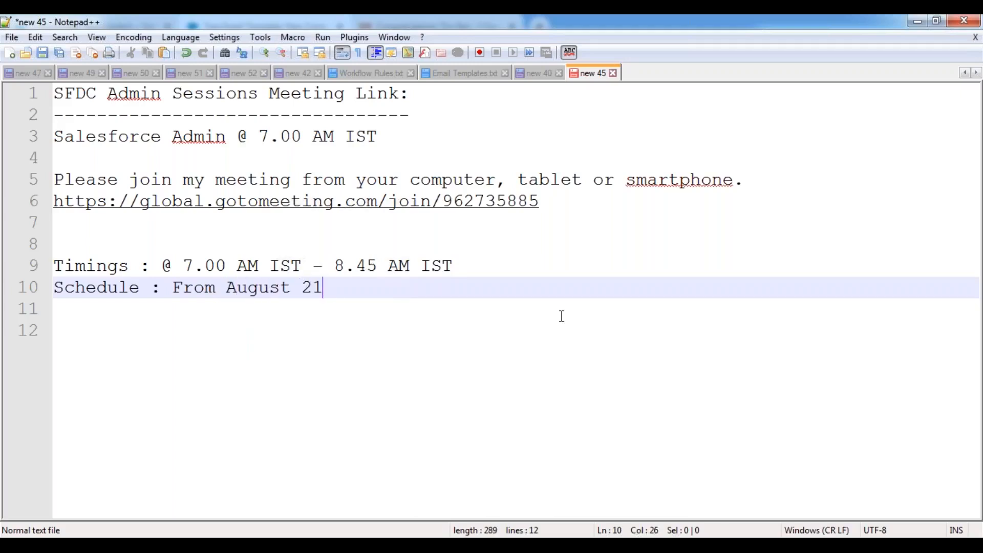
type(", 2020.")
left_click(483, 308)
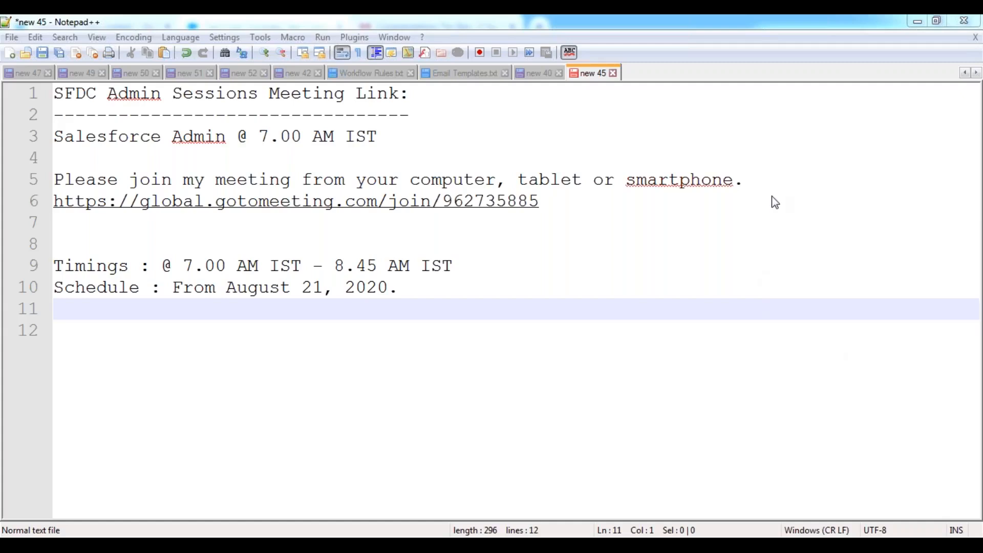
- Save the new 45 note as 'Admin Session Meeting Link' in the SFDC BATCH 333 folder
left_click(310, 285)
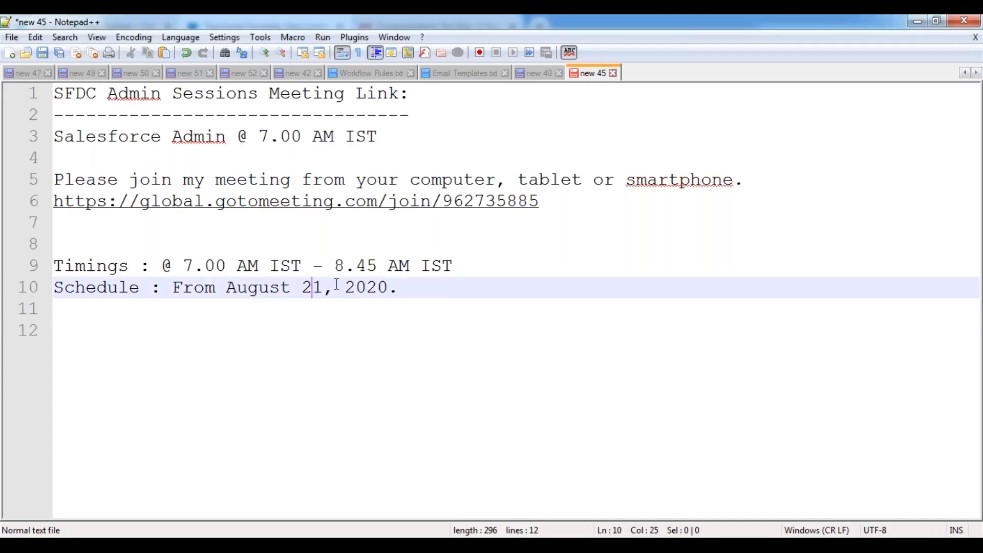
right_click(591, 76)
left_click(638, 149)
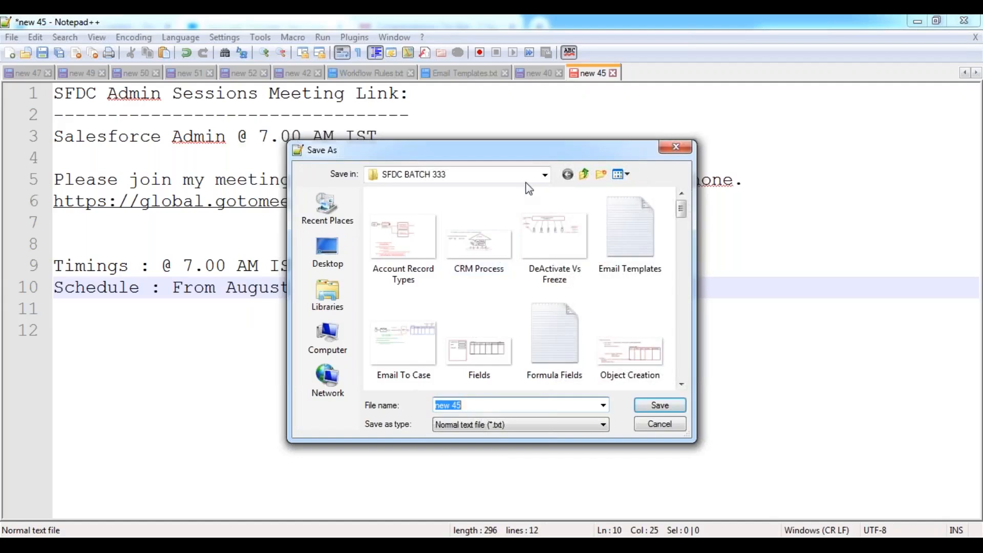
left_click_drag(549, 150, 512, 128)
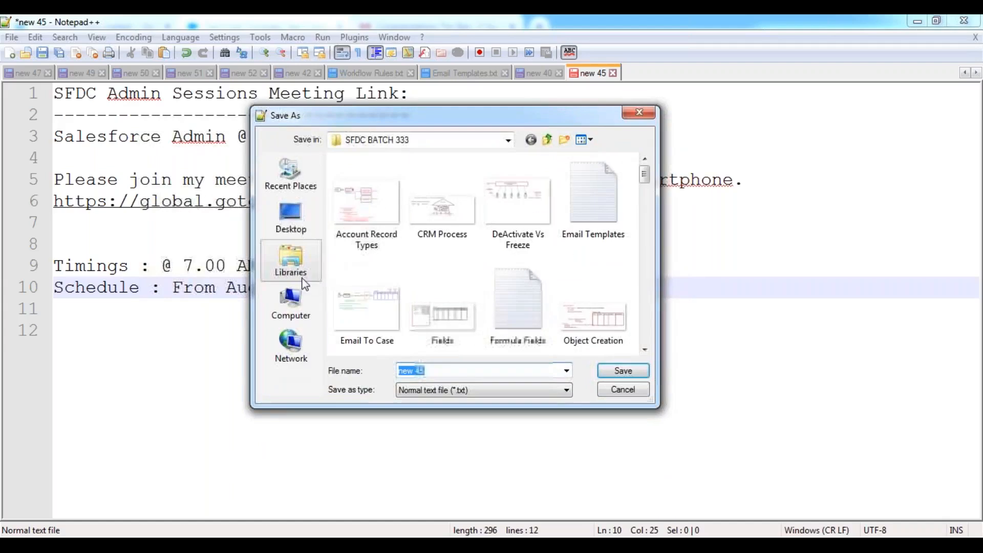
type("Admin Session Meeting Link")
key("Return")
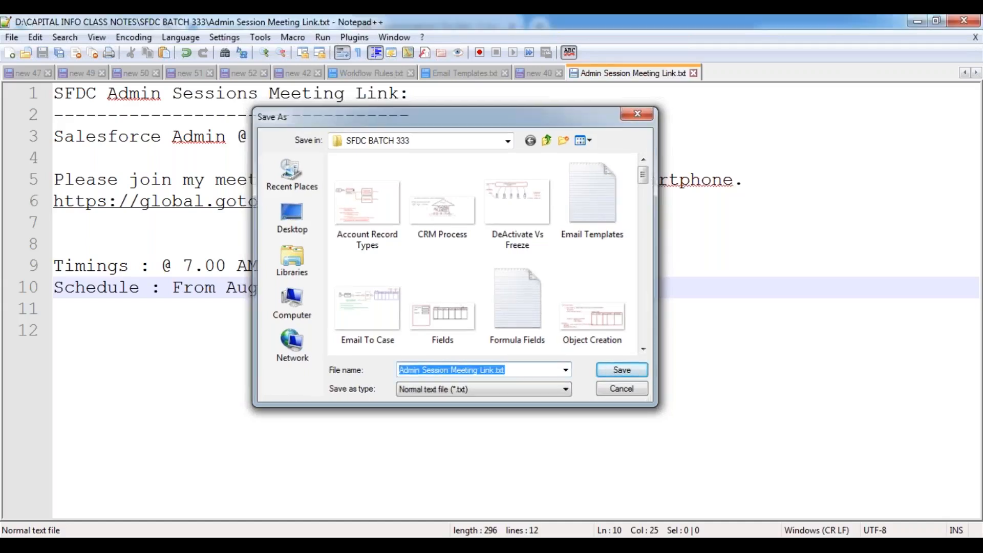
- Below the schedule line, add a 'Contact Number :' line with the contact's name and phone number, then save
key("Return")
key("Return")
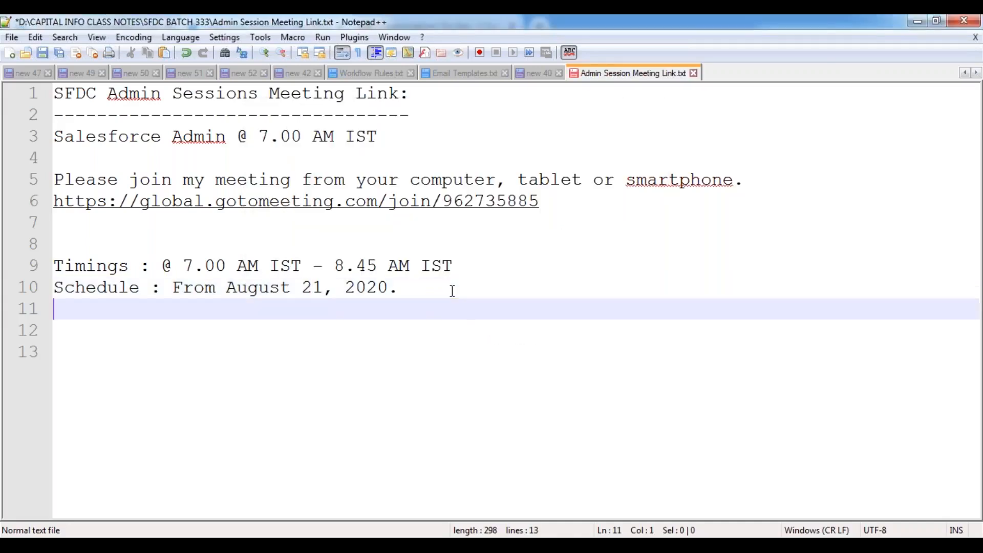
type("Contac")
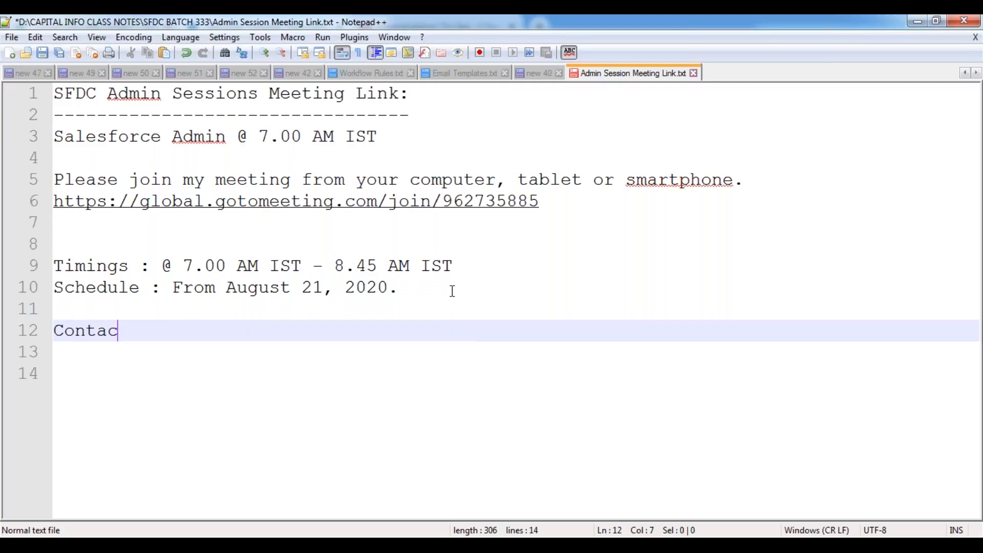
type("t Number : ")
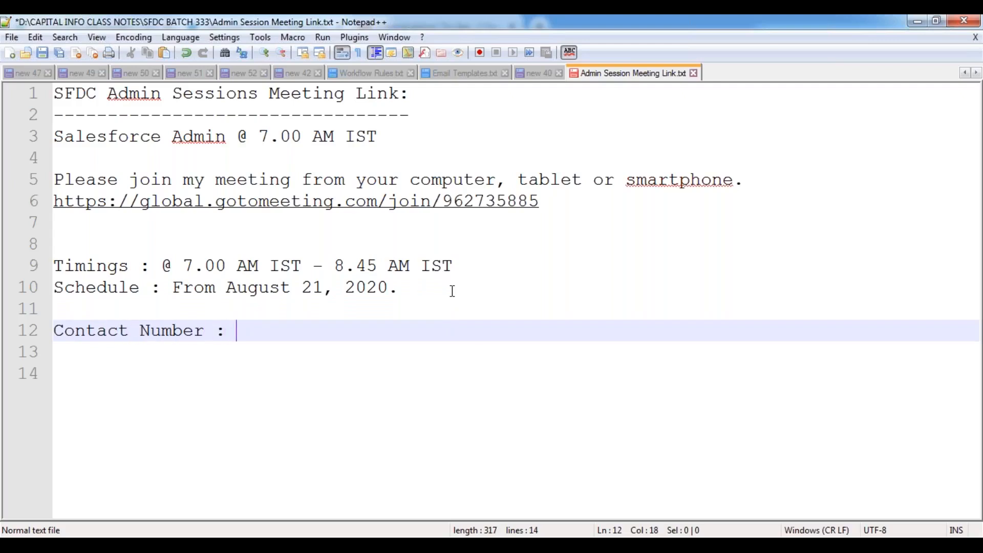
type("Feroz ")
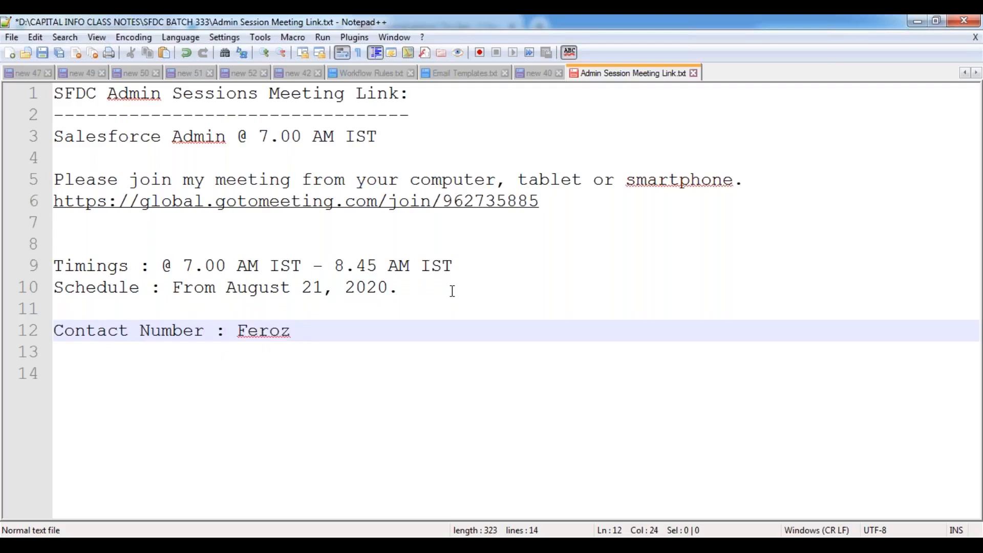
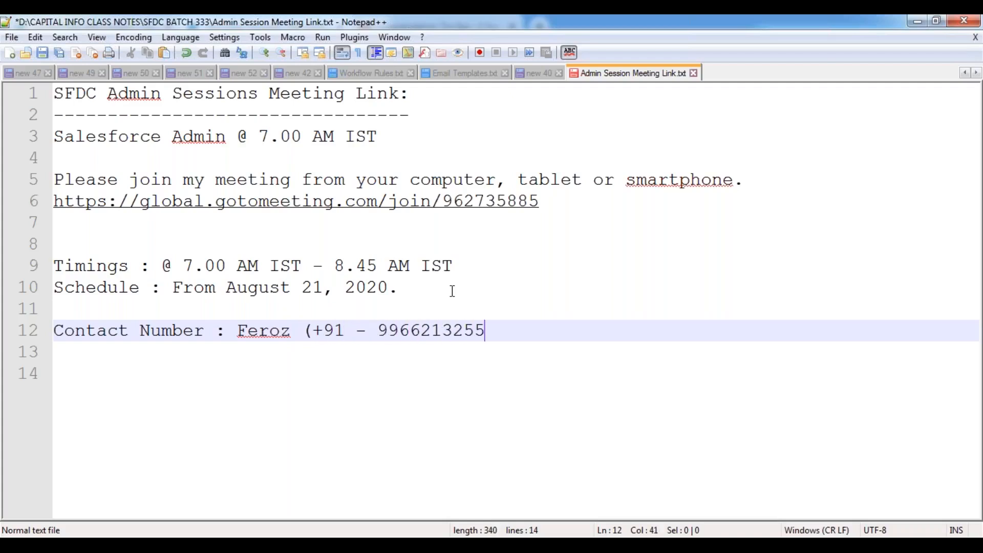
type(")")
key("ctrl+s")
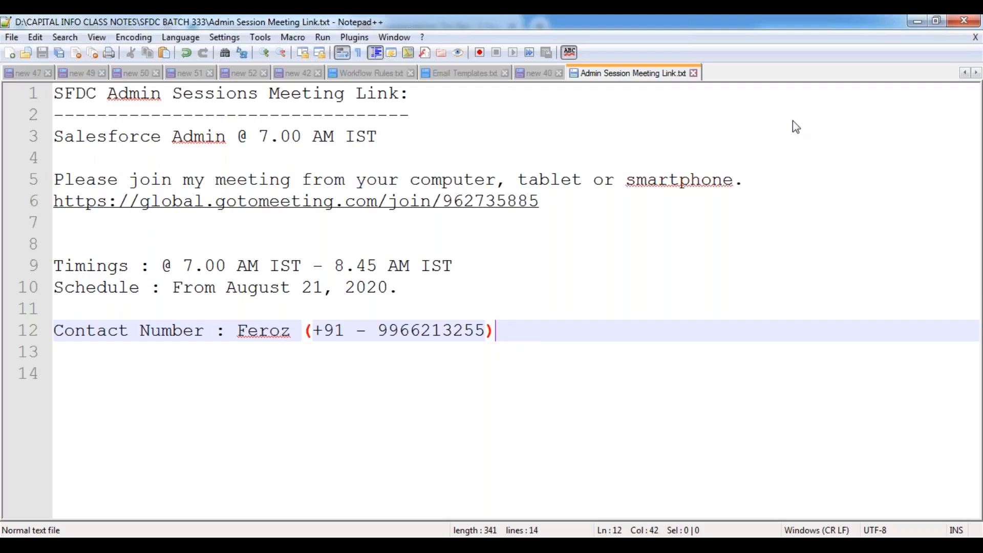